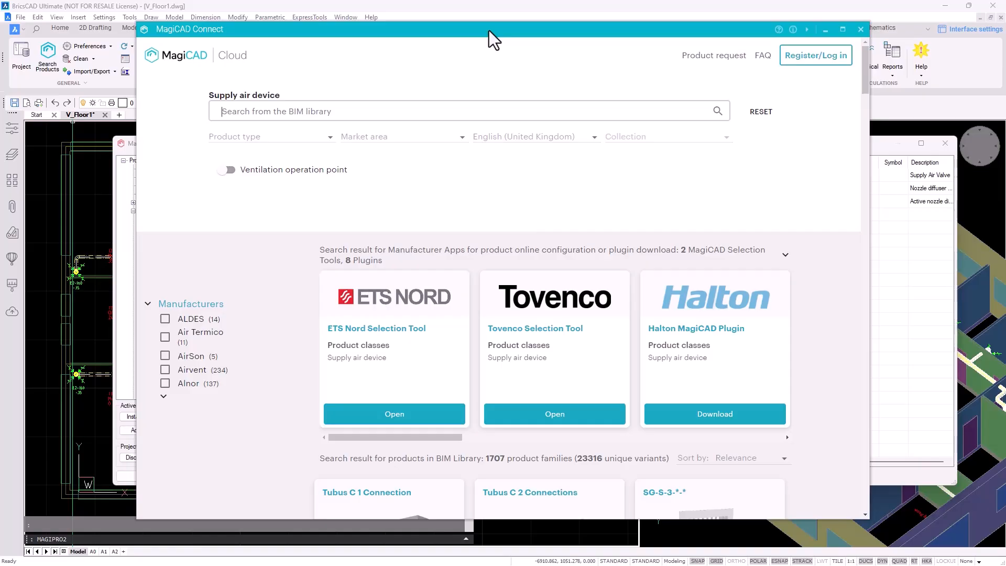
Filter supply air devices by ventilation operation point: 26 l/s flow at 10–30 Pa
left_click_drag(461, 30, 558, 45)
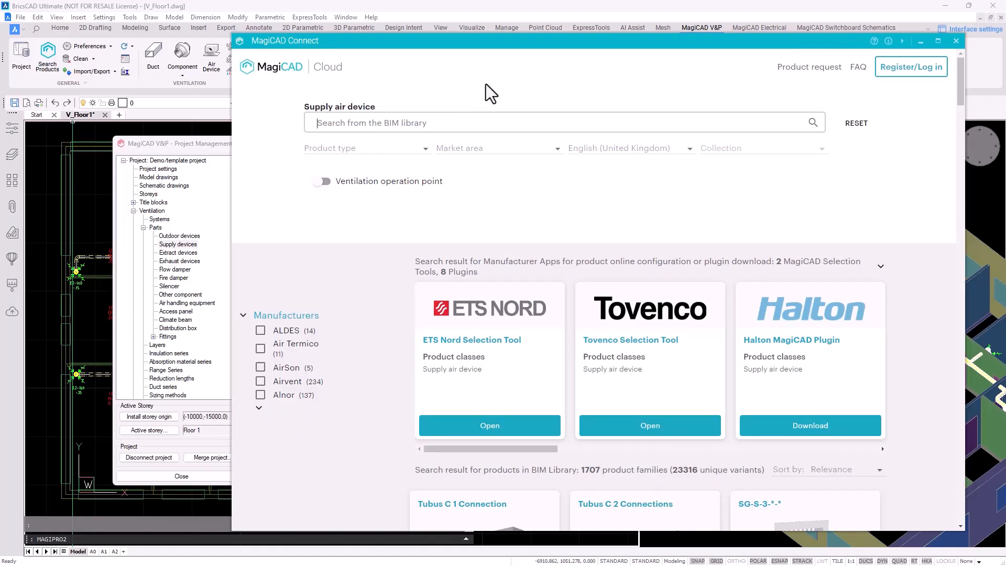
left_click(322, 181)
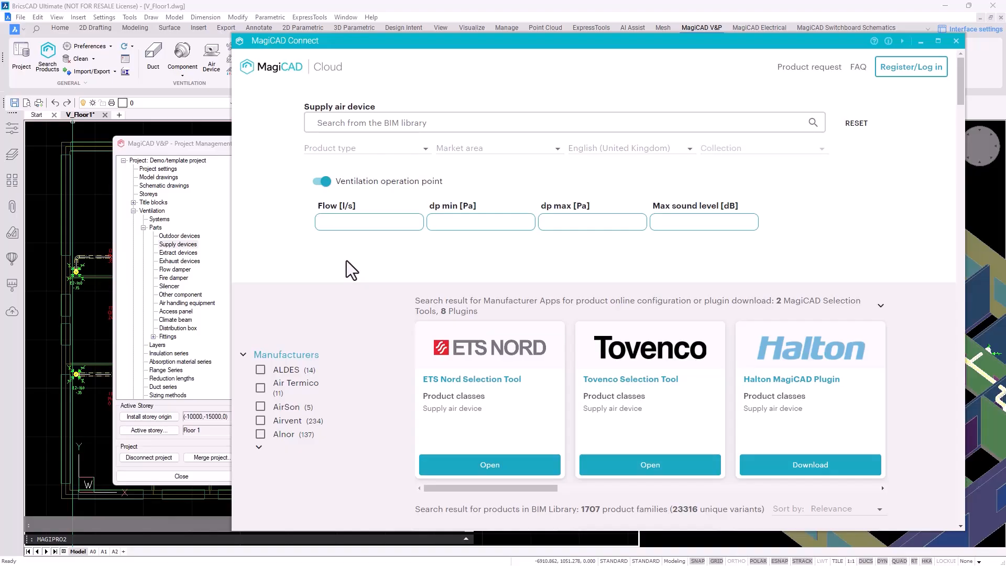
type("26")
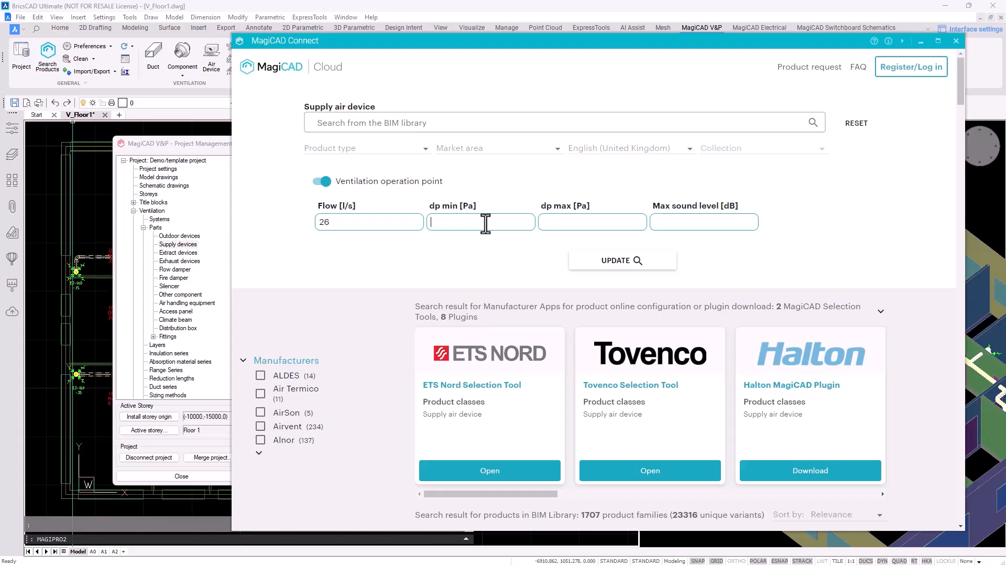
type("10")
type("30")
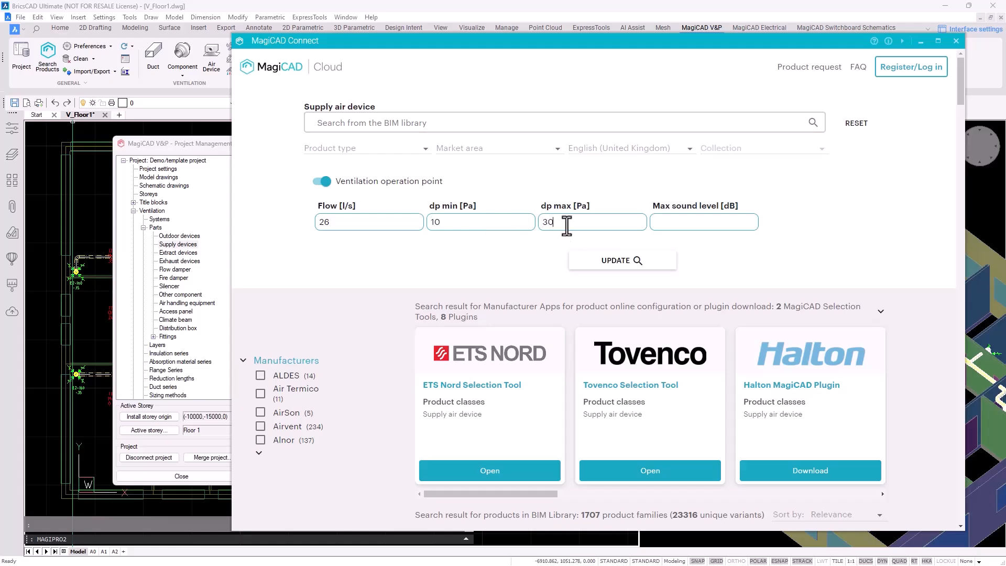
left_click(600, 265)
Limit the results to devices with a 100–199 mm duct connection diameter
scroll(624, 272, "down", 5)
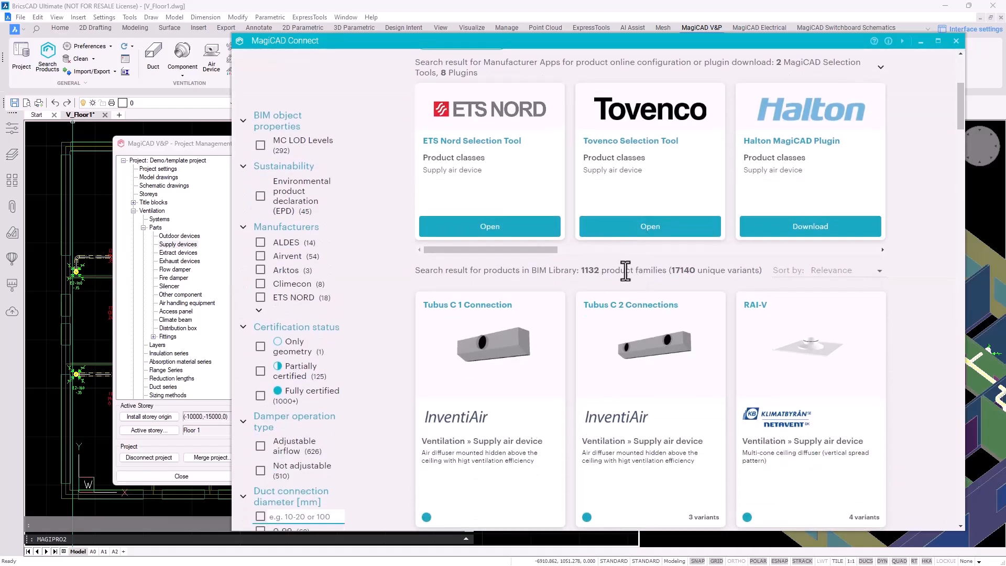
double_click(582, 271)
scroll(355, 206, "down", 7)
scroll(362, 204, "down", 2)
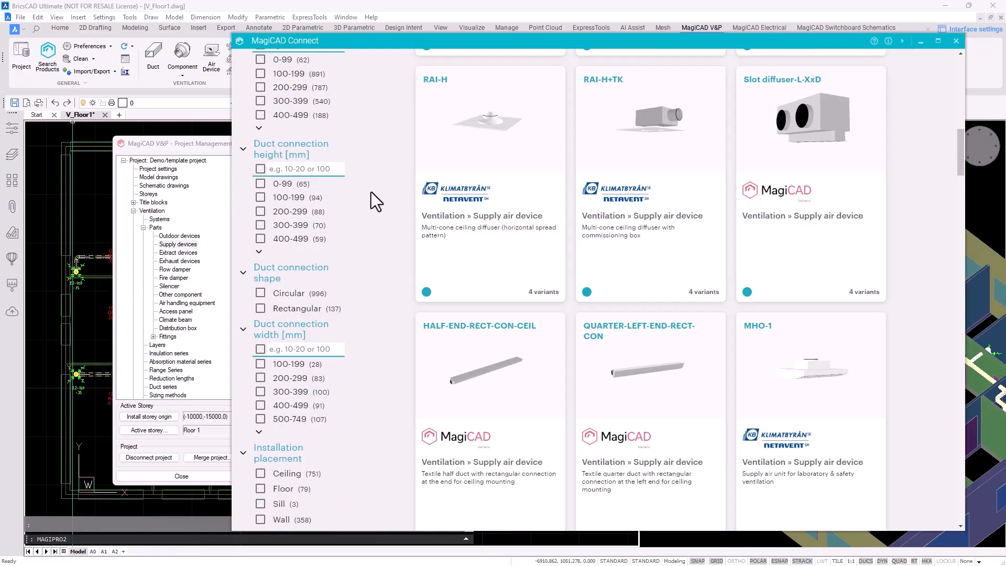
scroll(376, 181, "down", 2)
scroll(367, 152, "up", 5)
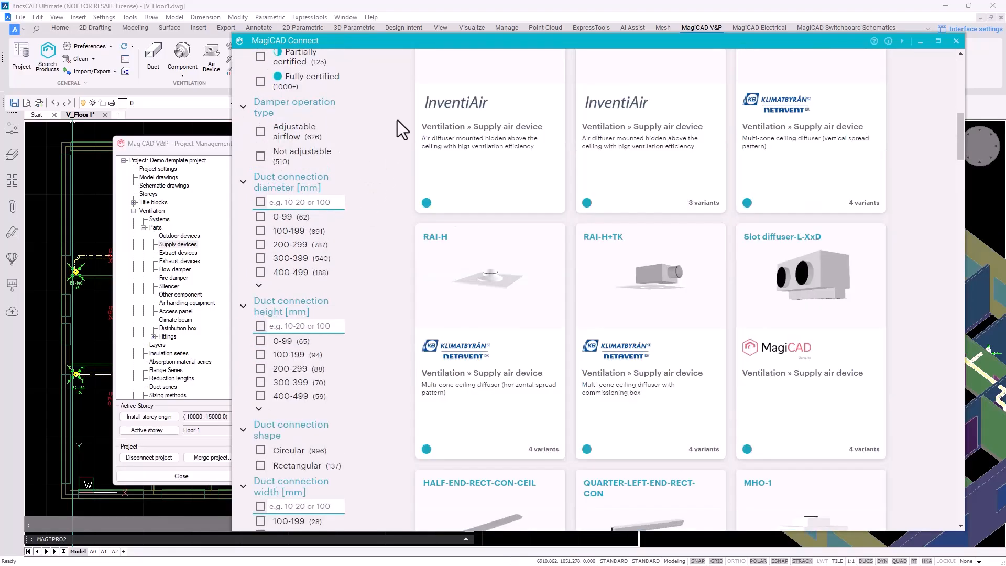
left_click(260, 231)
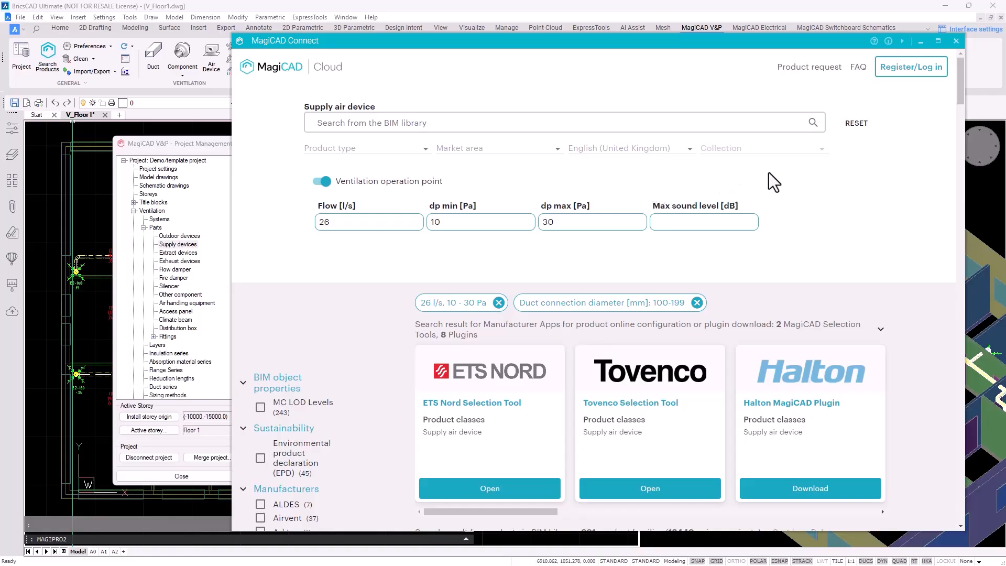
Limit the results to ceiling-mounted devices, leaving 643 product families
scroll(781, 189, "down", 1)
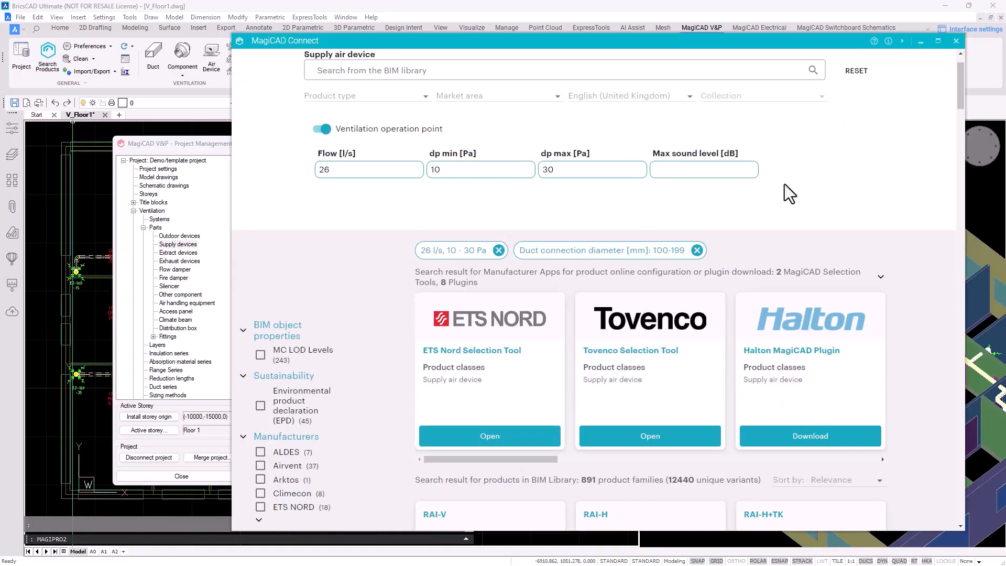
scroll(785, 184, "down", 2)
scroll(784, 184, "up", 2)
scroll(784, 184, "down", 1)
scroll(785, 184, "down", 12)
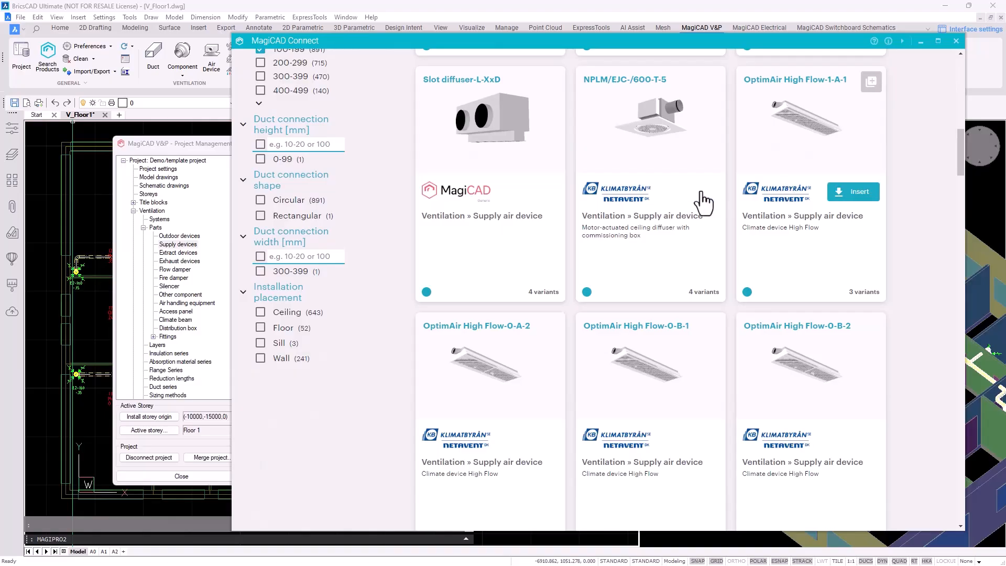
left_click(282, 312)
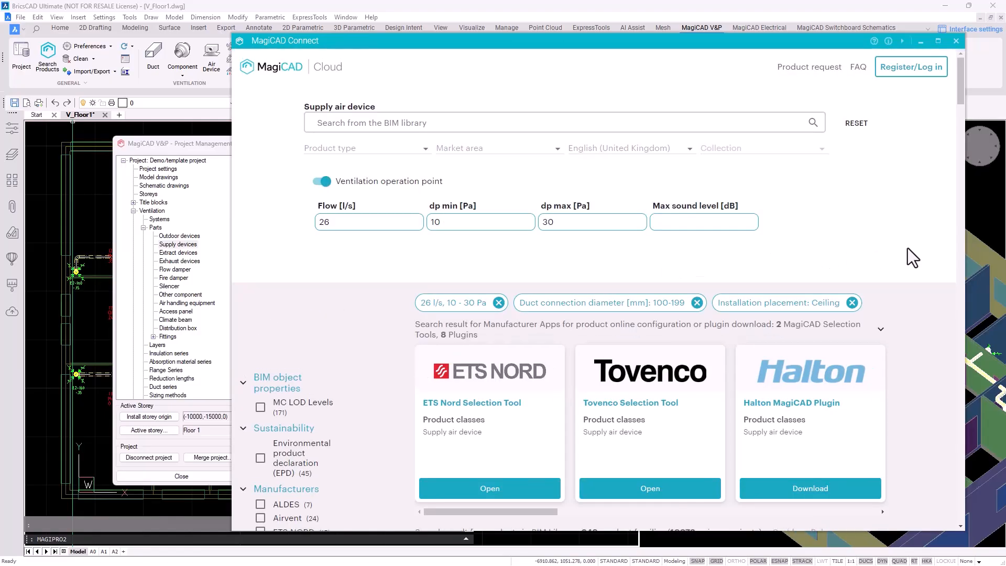
scroll(697, 265, "down", 5)
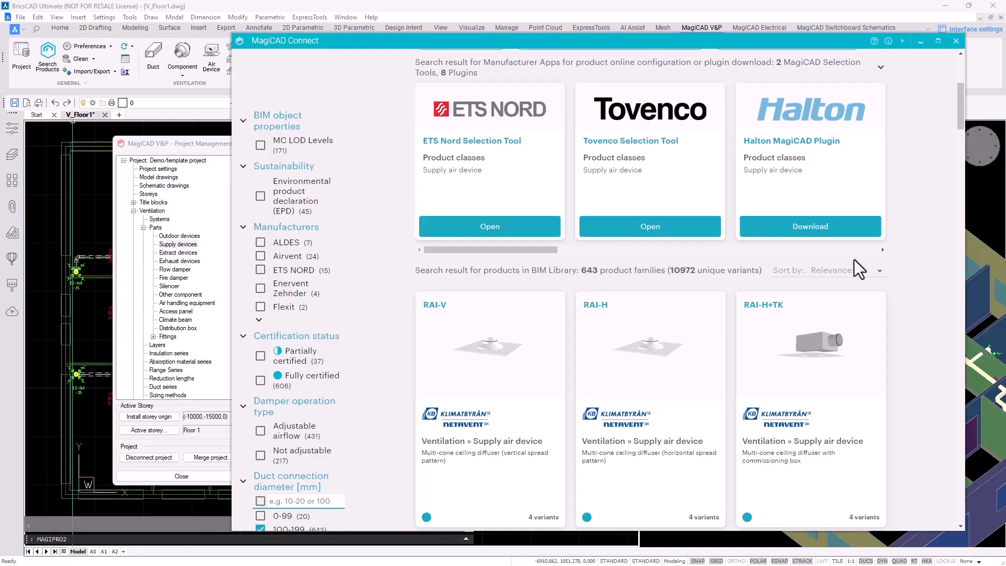
scroll(911, 234, "down", 2)
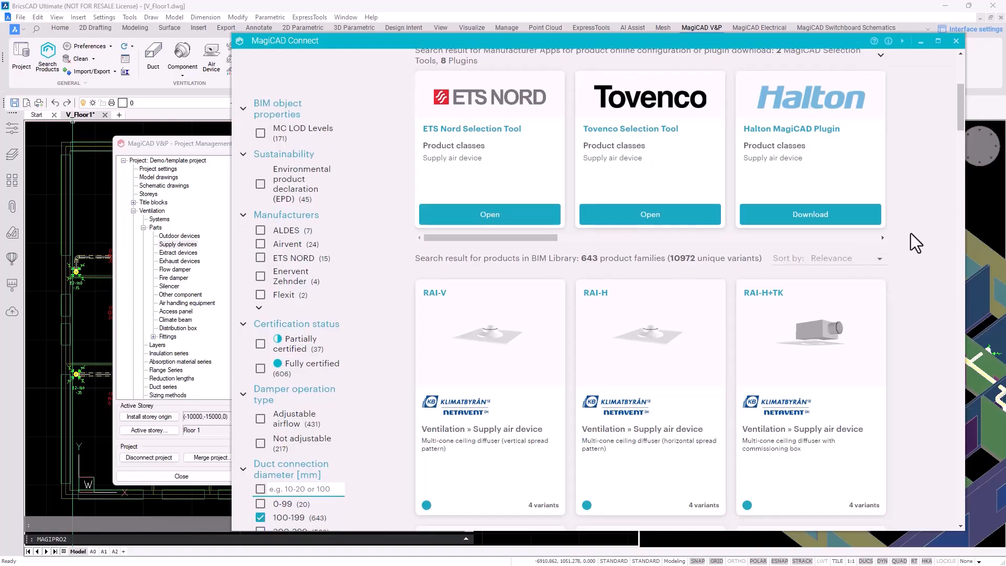
Review the RAI-H+TK diffuser's technical data chart and insert it into the project
left_click(837, 245)
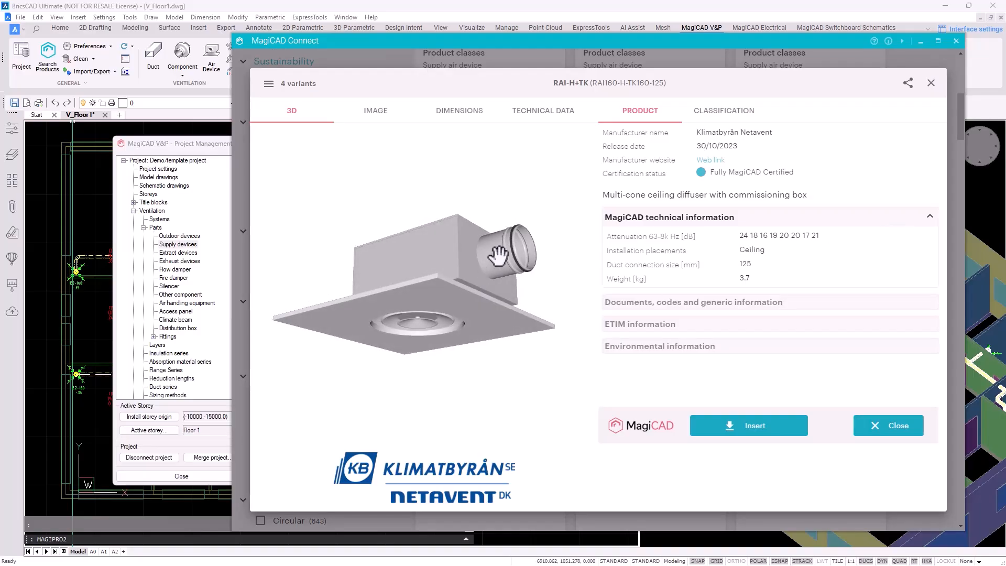
left_click(543, 111)
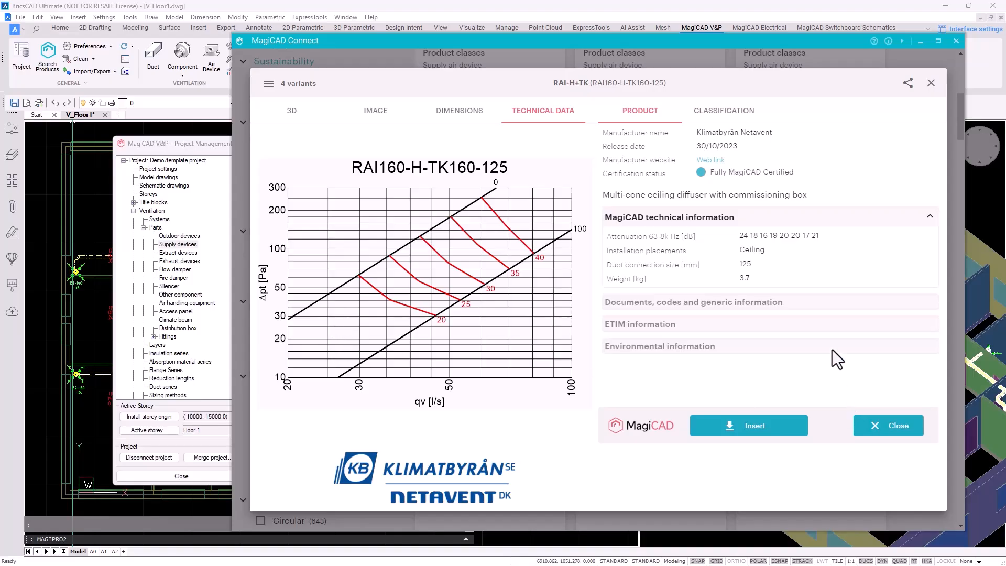
left_click(762, 431)
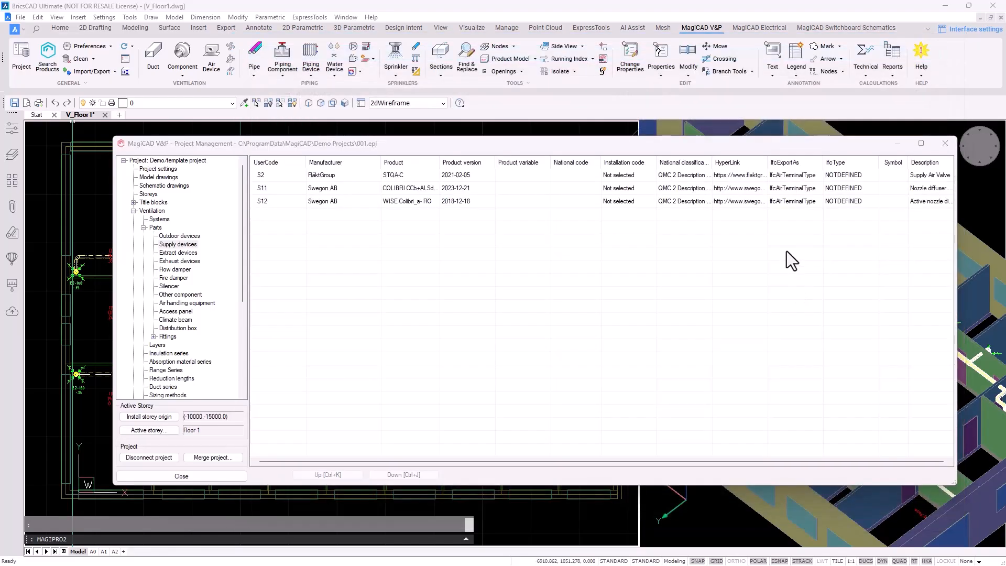
Give the new product user code S13 and bring up the 2D symbol choices
left_click_drag(798, 135, 697, 206)
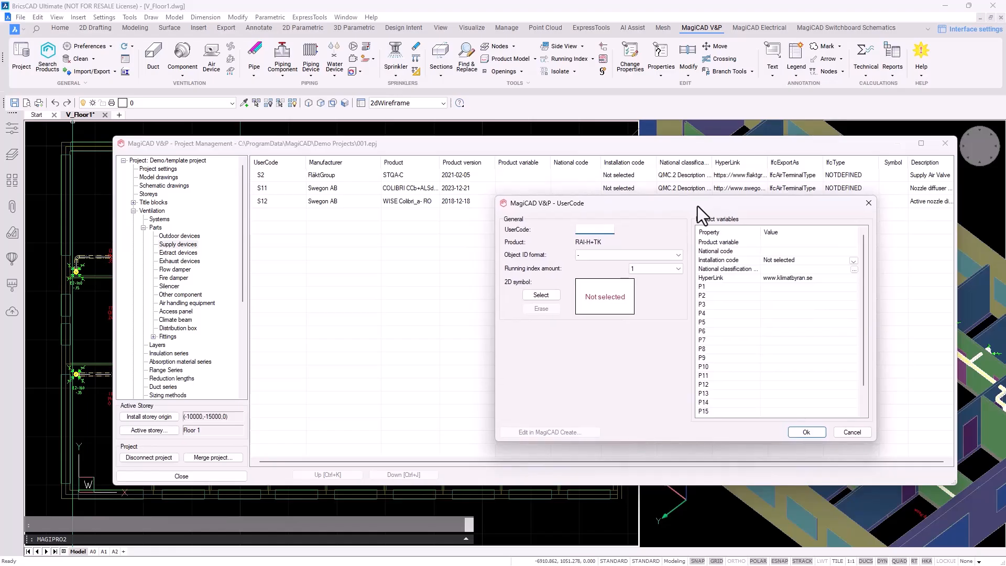
type("S13")
left_click(542, 295)
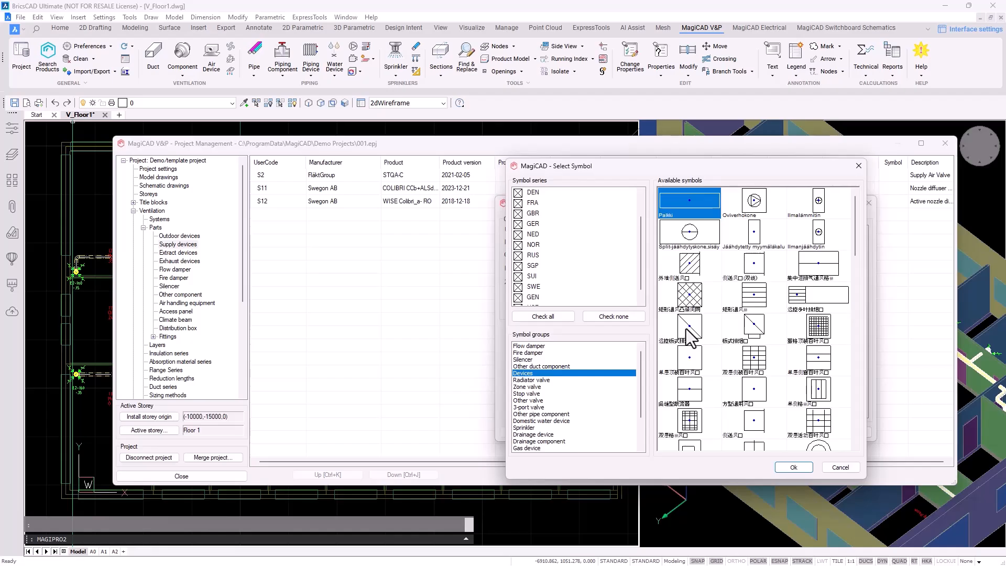
scroll(721, 301, "down", 4)
scroll(592, 235, "up", 3)
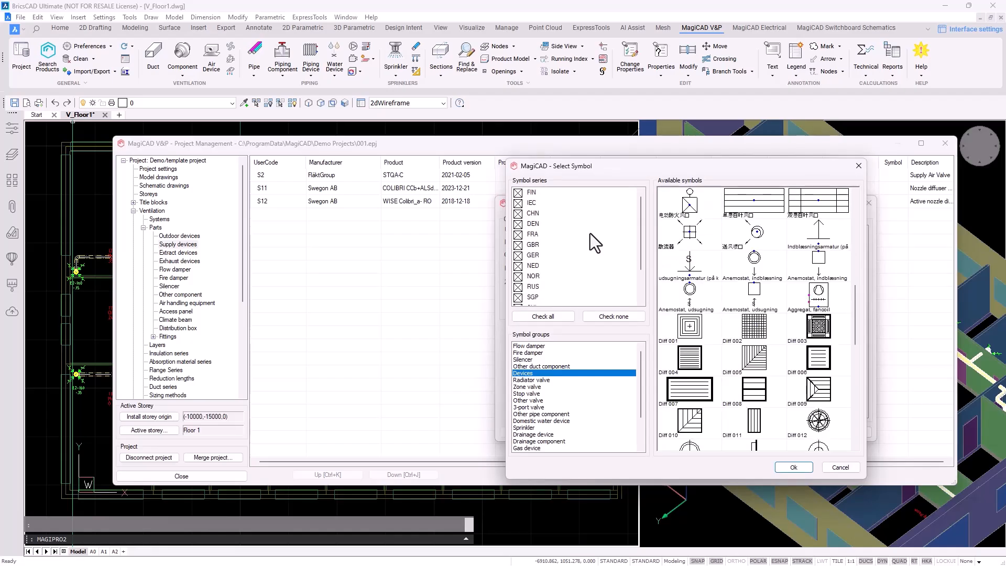
Assign the GEN 'Terminal device 1' symbol, confirm the S13 entry and close the library
left_click(610, 316)
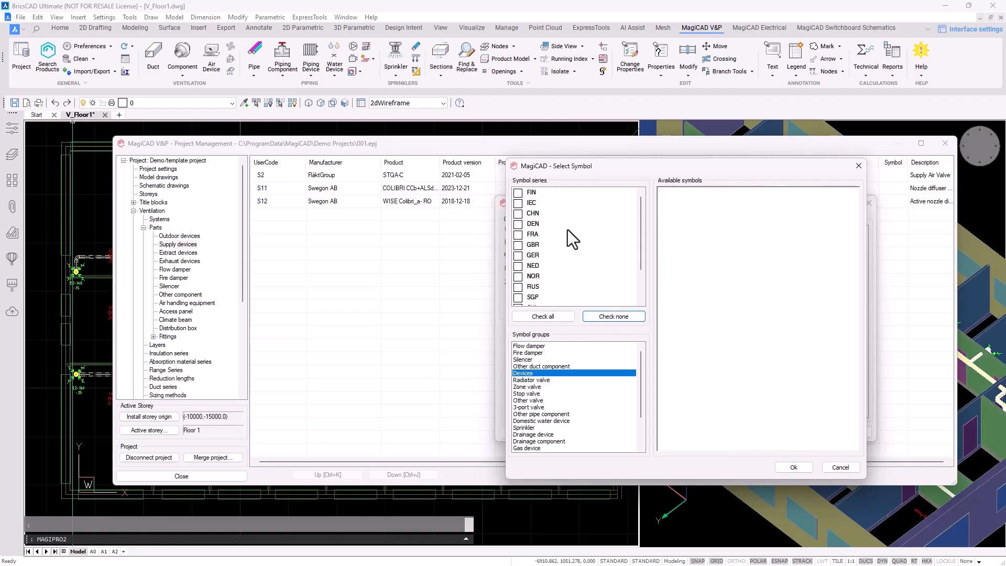
scroll(539, 262, "down", 2)
left_click(517, 287)
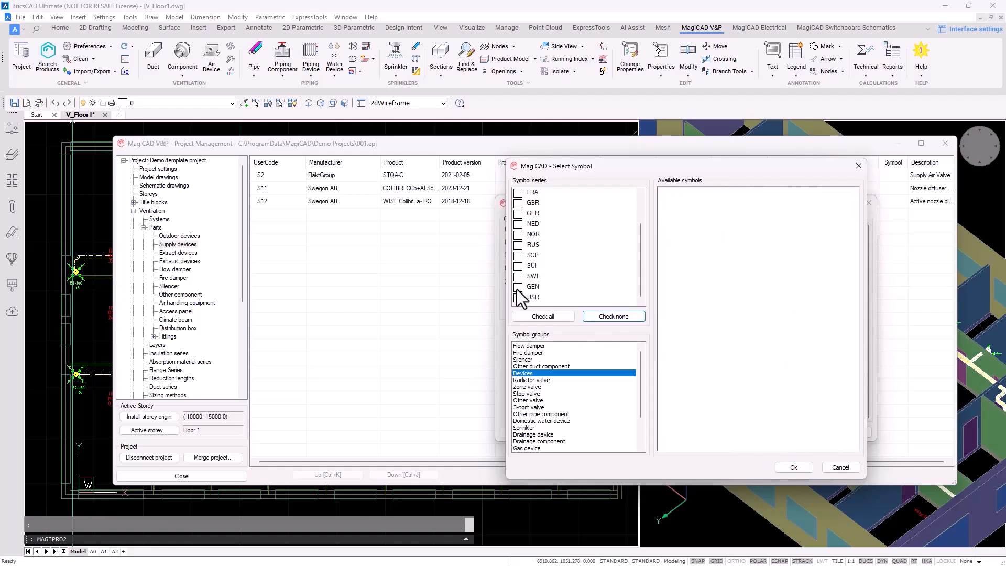
left_click(703, 208)
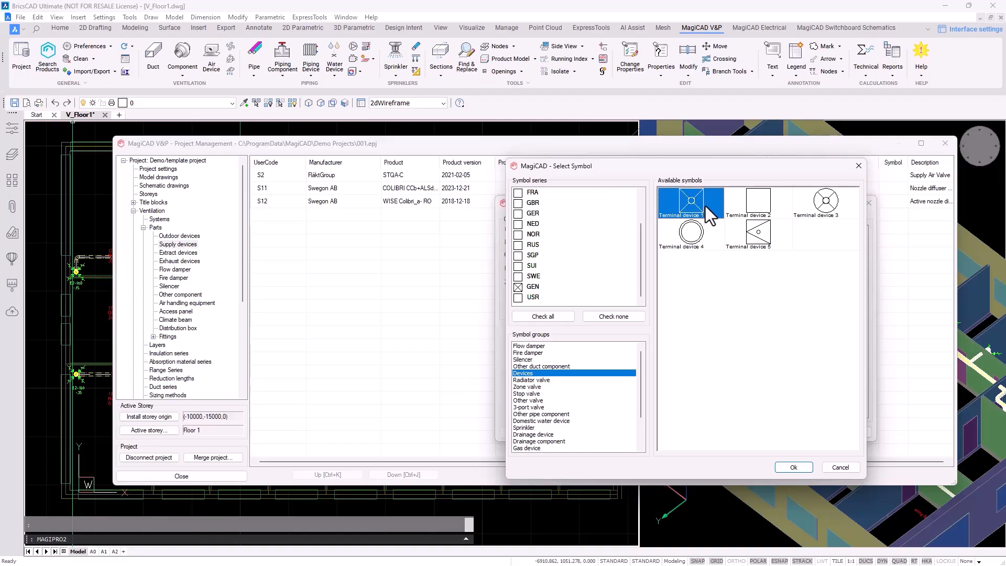
left_click(790, 467)
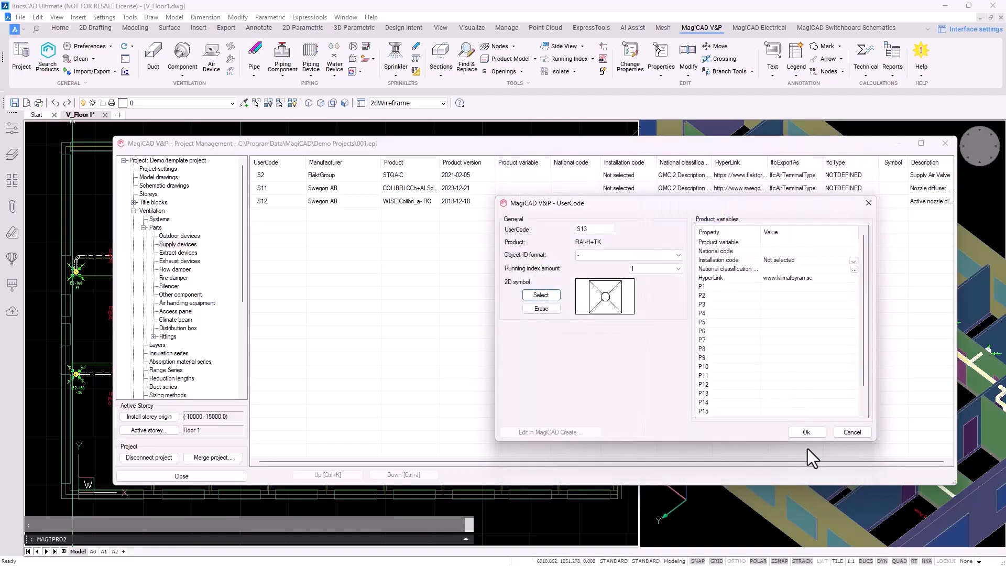
left_click(807, 432)
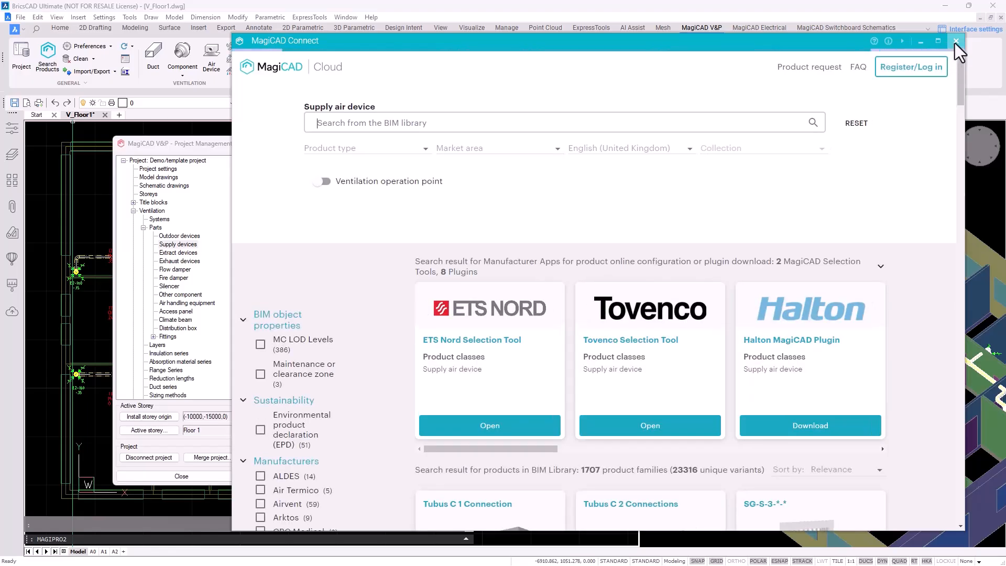
left_click(956, 41)
left_click(577, 216)
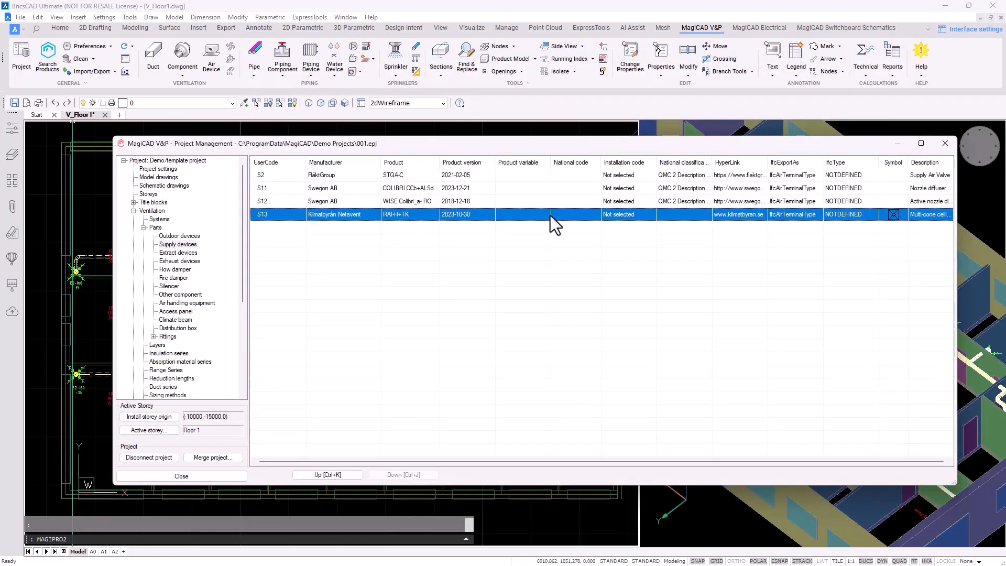
Close Project Management and zoom the floor plan in on Meeting room 118 (52 l/s)
left_click(946, 143)
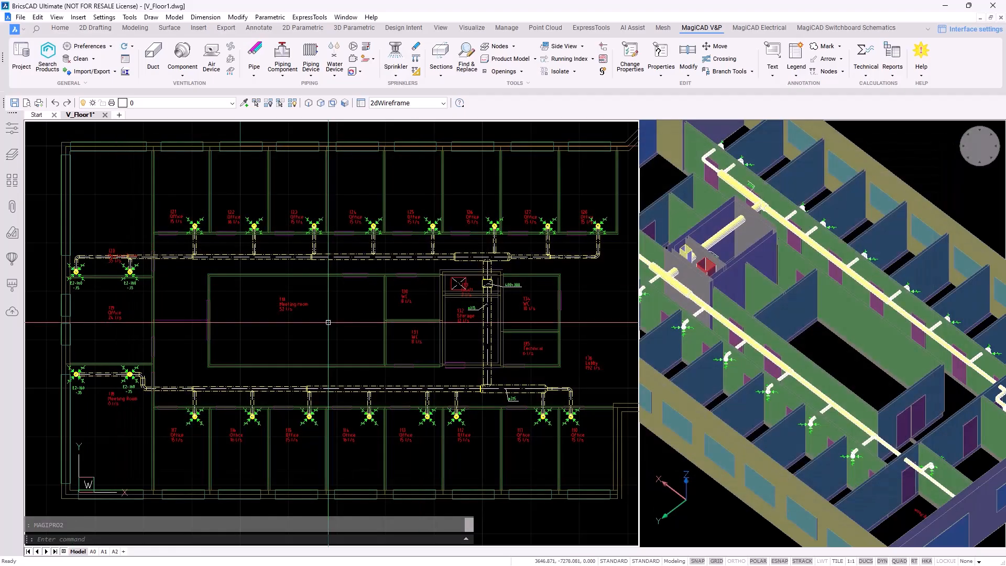
scroll(338, 319, "up", 5)
middle_click_drag(338, 319, 373, 315)
scroll(373, 315, "down", 2)
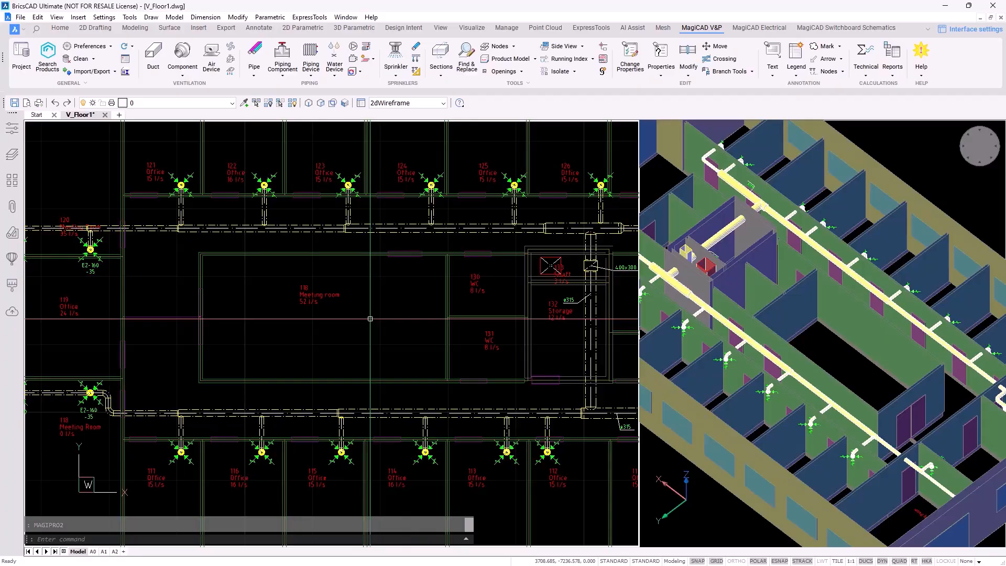
scroll(370, 318, "up", 2)
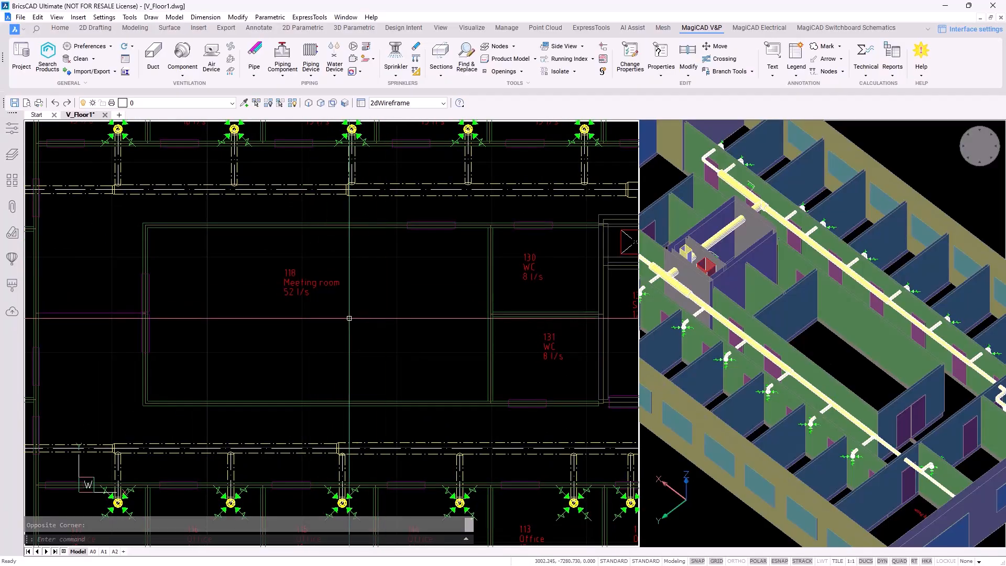
left_click(331, 315)
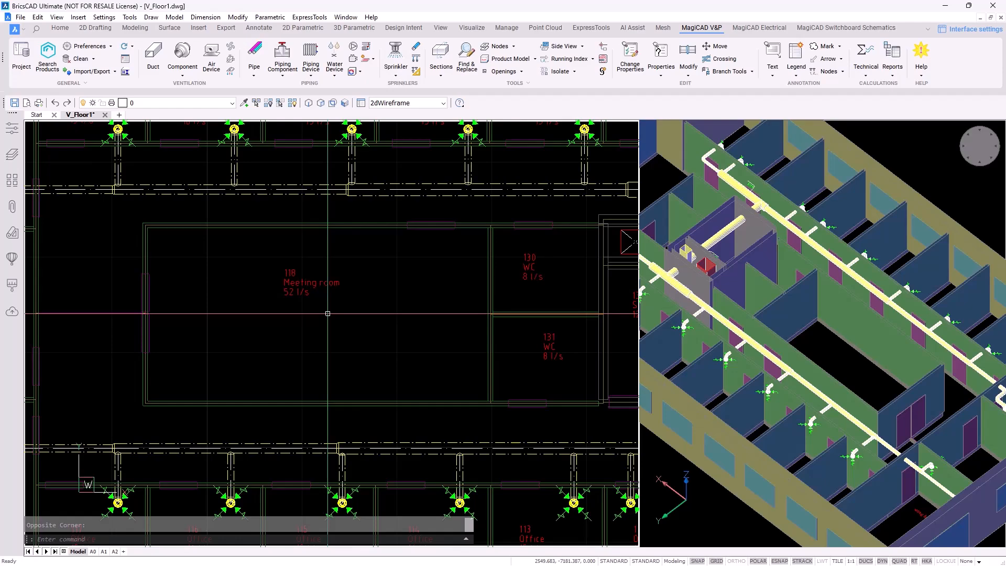
Start placing a supply device and pick S13 RAI-H+TK from the supply devices list
left_click(214, 73)
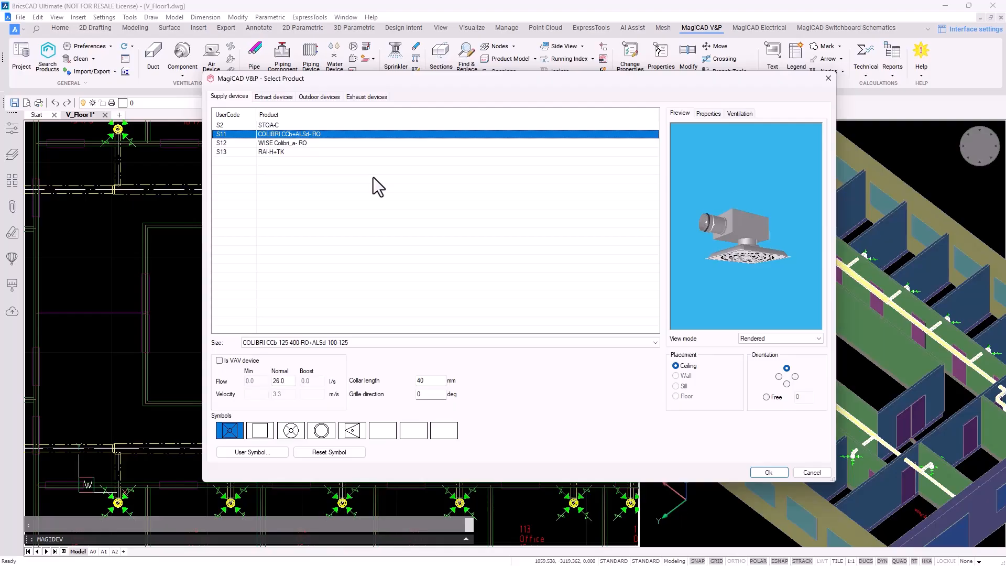
left_click(271, 99)
left_click(325, 98)
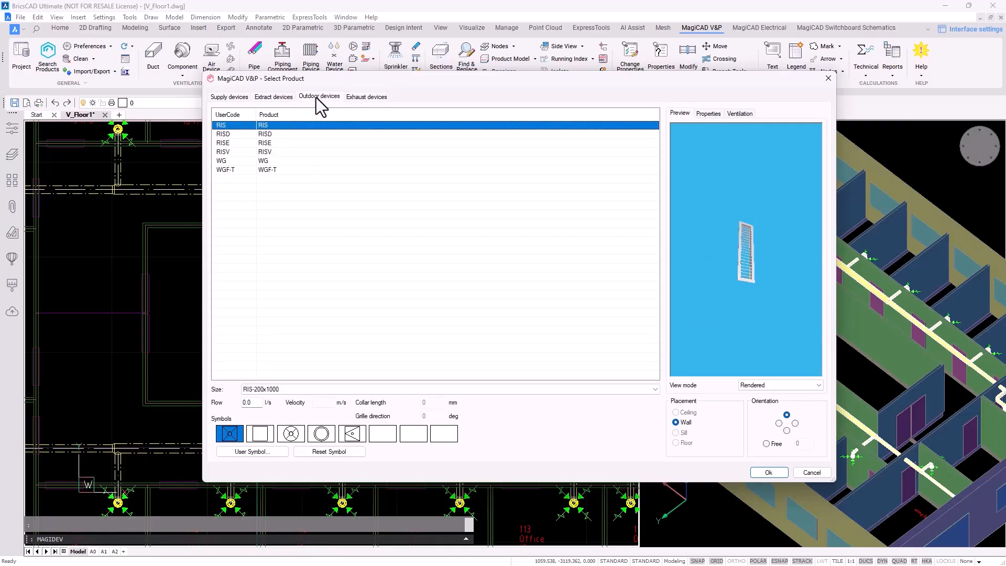
left_click(279, 98)
left_click(318, 97)
left_click(359, 97)
left_click(317, 96)
left_click(272, 96)
left_click(229, 97)
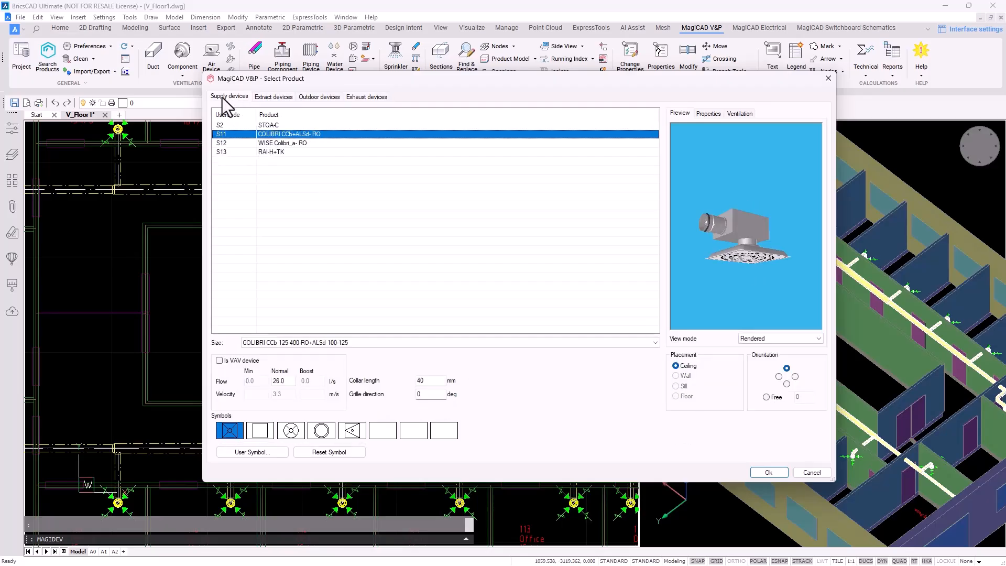
left_click(309, 154)
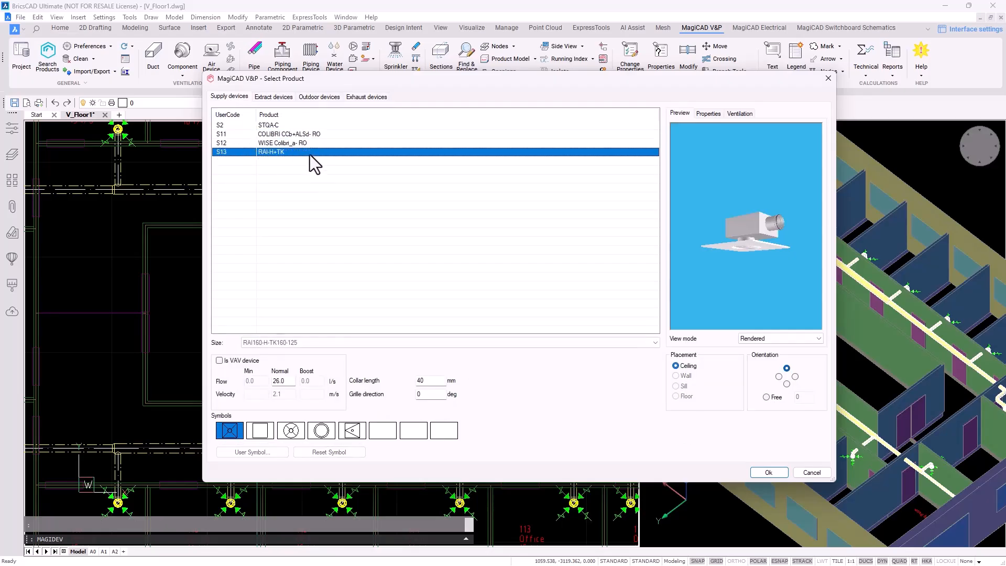
left_click_drag(736, 248, 737, 237)
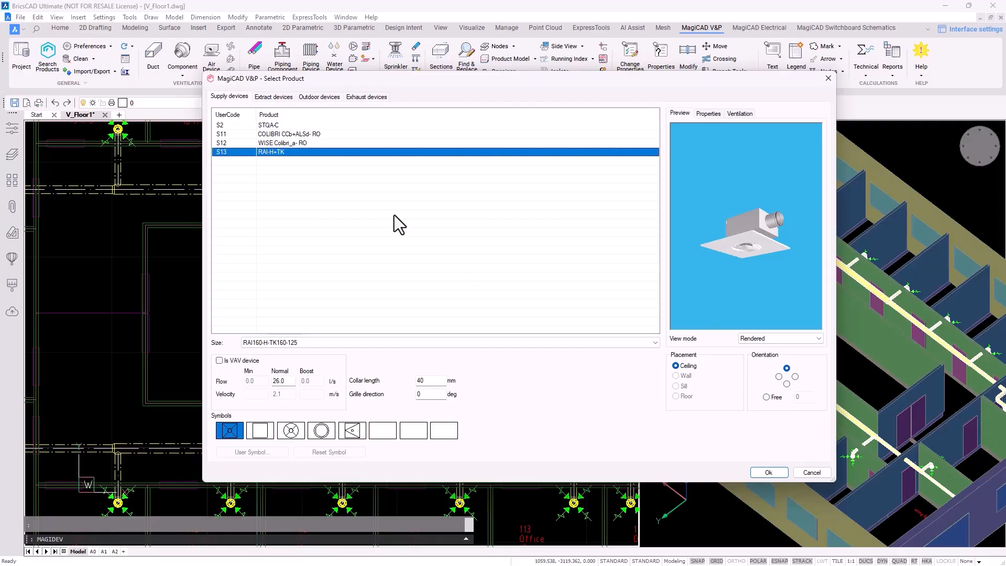
Set collar length to 100 mm, keeping size RAI160-H-TK160-125 and normal flow 26.0
left_click_drag(429, 380, 407, 380)
type("500")
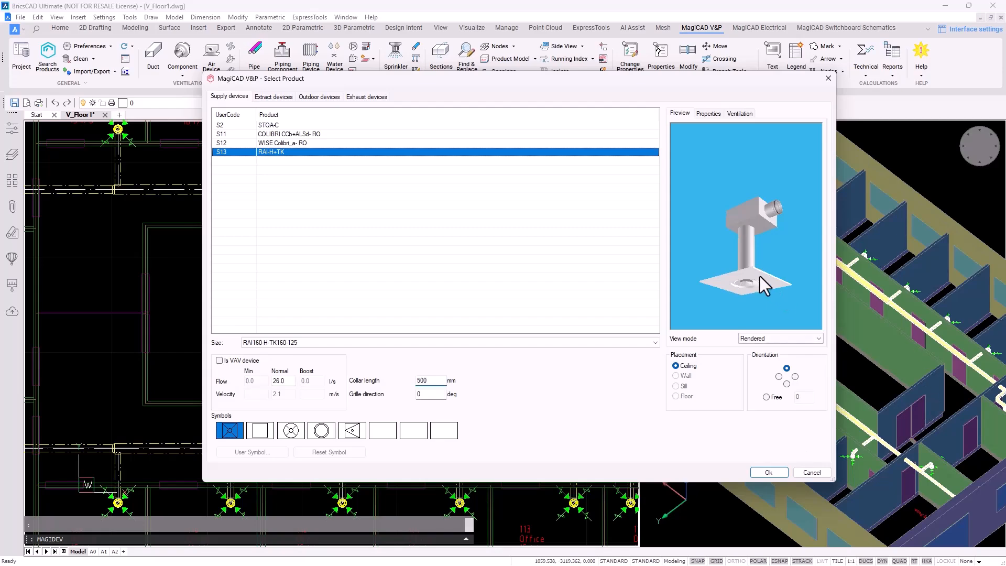
left_click_drag(431, 380, 393, 380)
type("100")
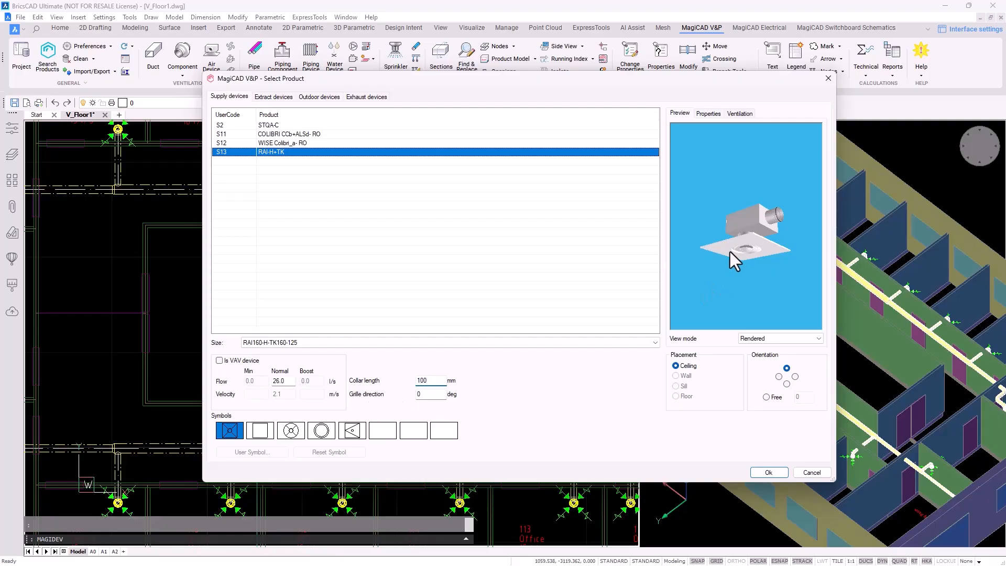
left_click(329, 342)
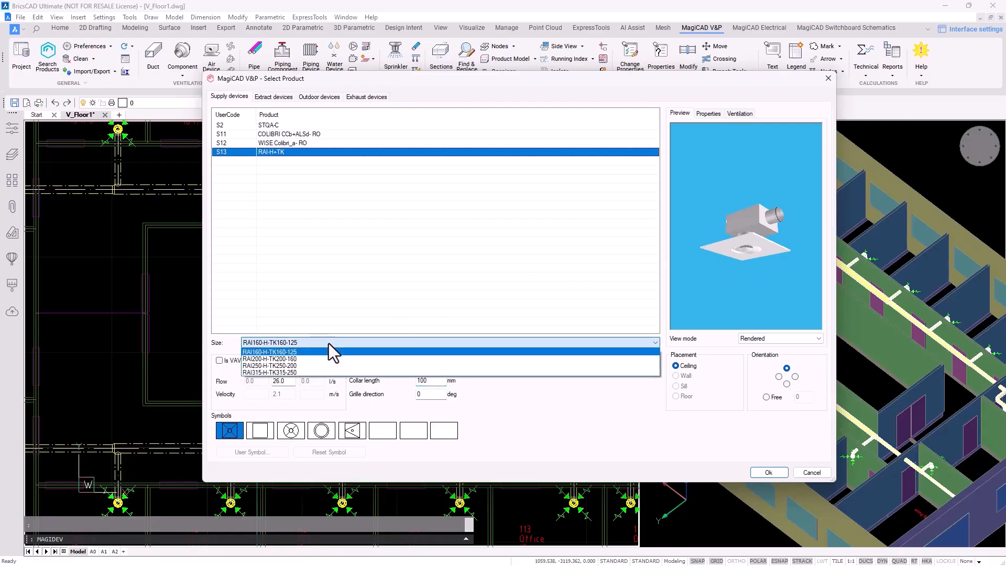
left_click(326, 342)
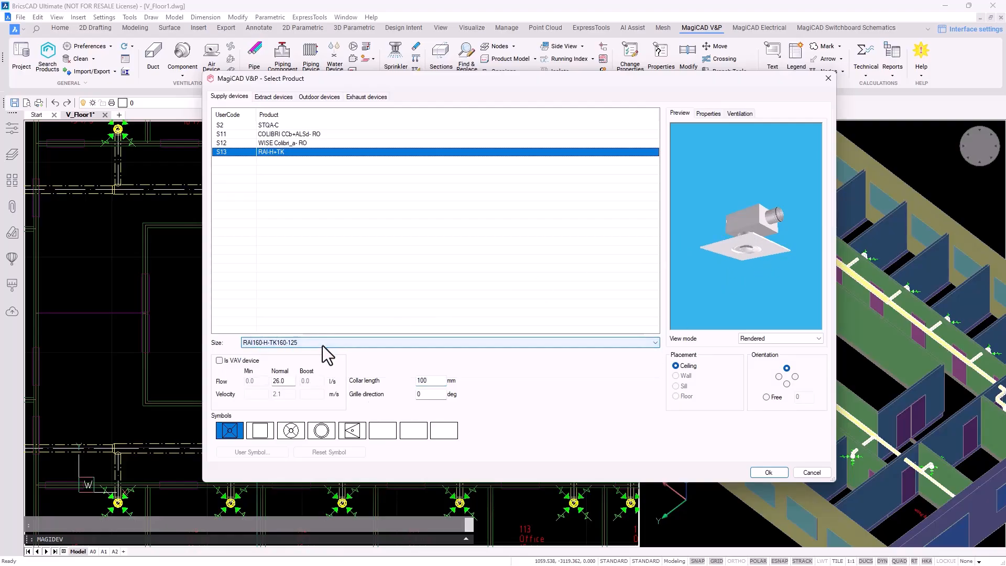
left_click_drag(280, 385, 269, 386)
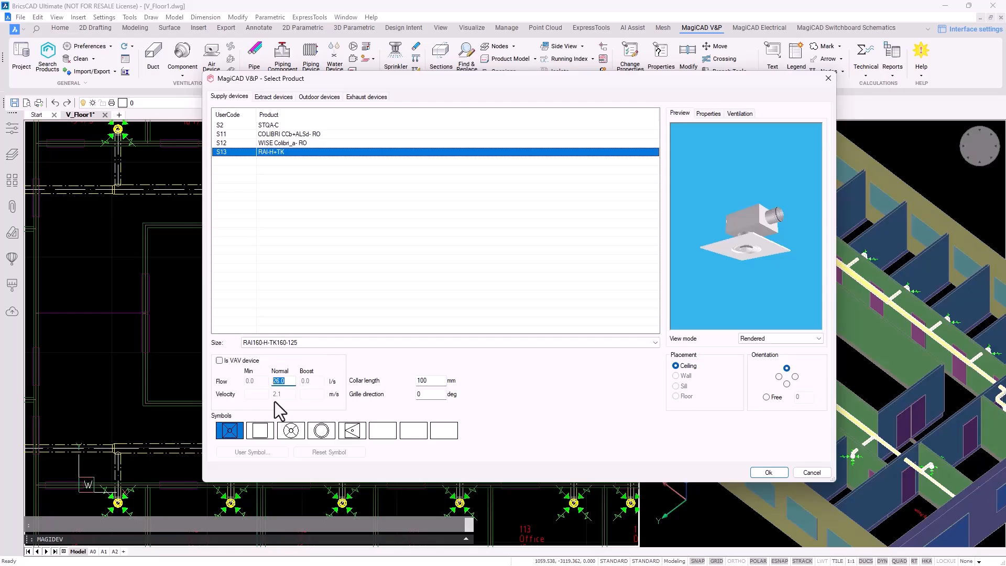
left_click(294, 383)
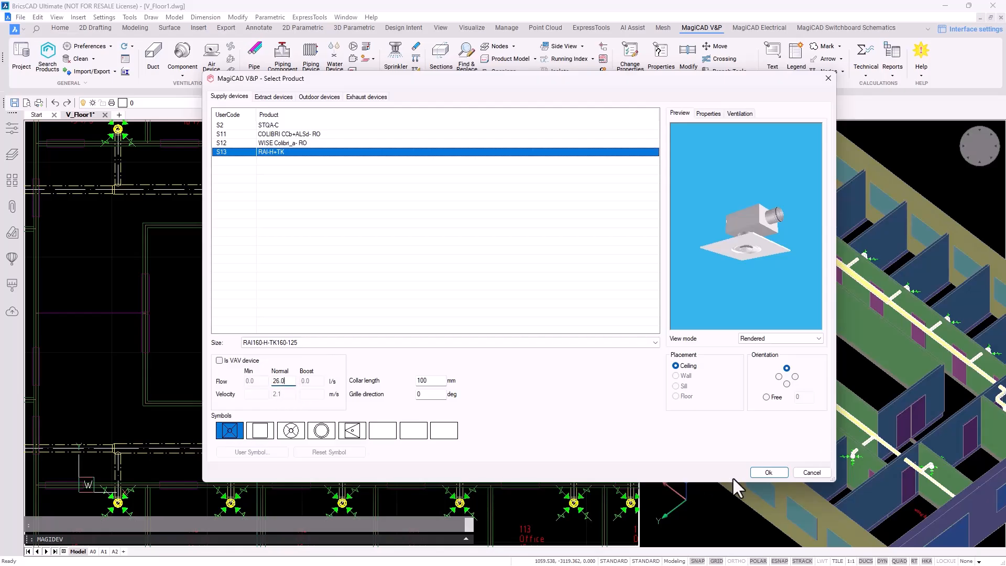
Bring the S13 diffuser preview over Meeting room 118 and quick-rotate it 90° with Q
left_click(766, 473)
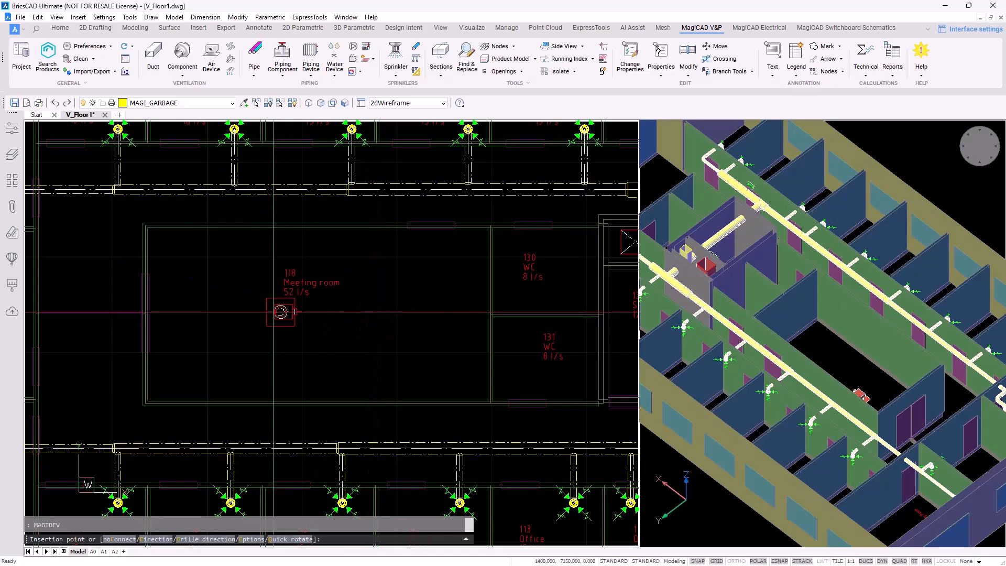
scroll(238, 314, "up", 3)
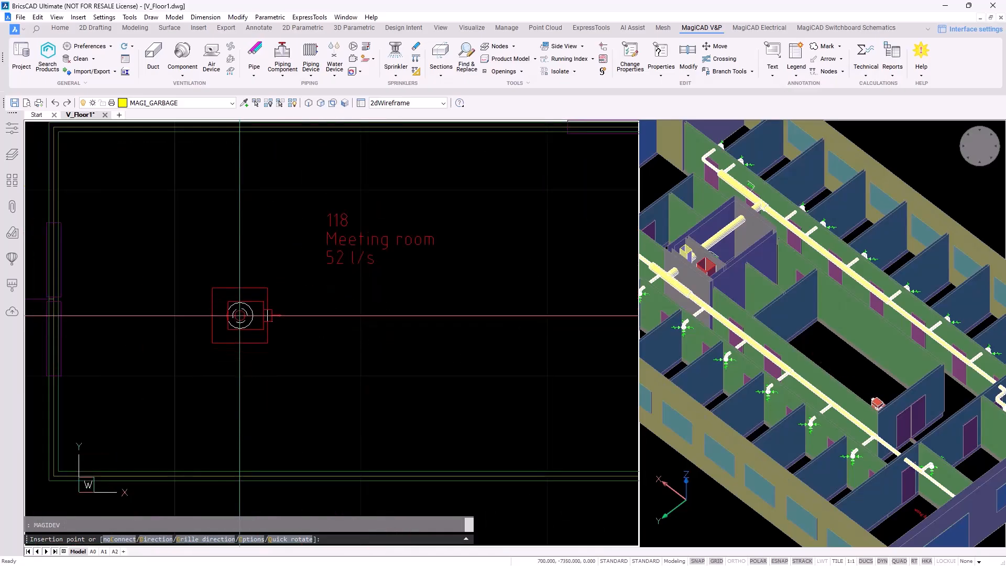
scroll(240, 315, "down", 2)
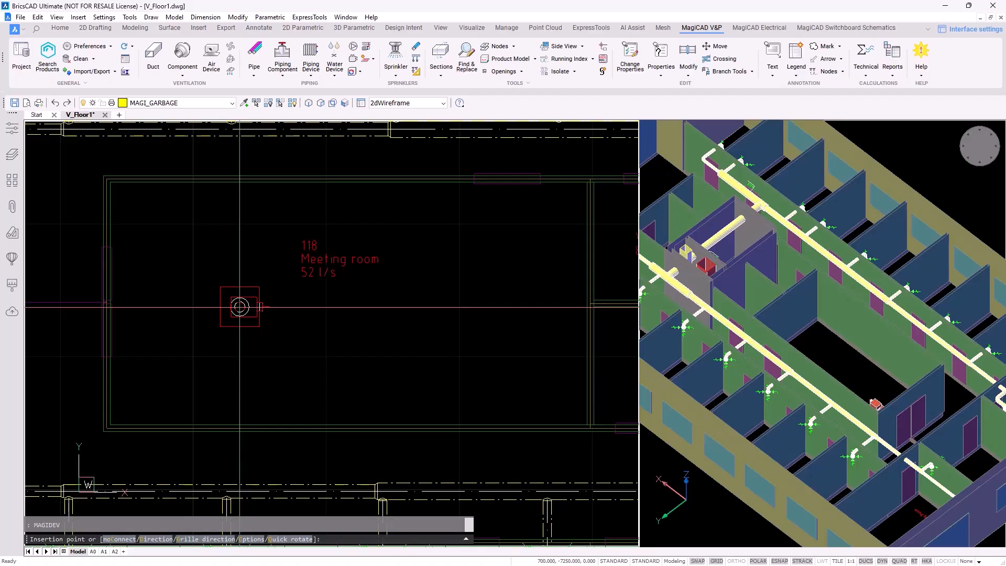
scroll(240, 307, "up", 2)
middle_click_drag(240, 307, 251, 316)
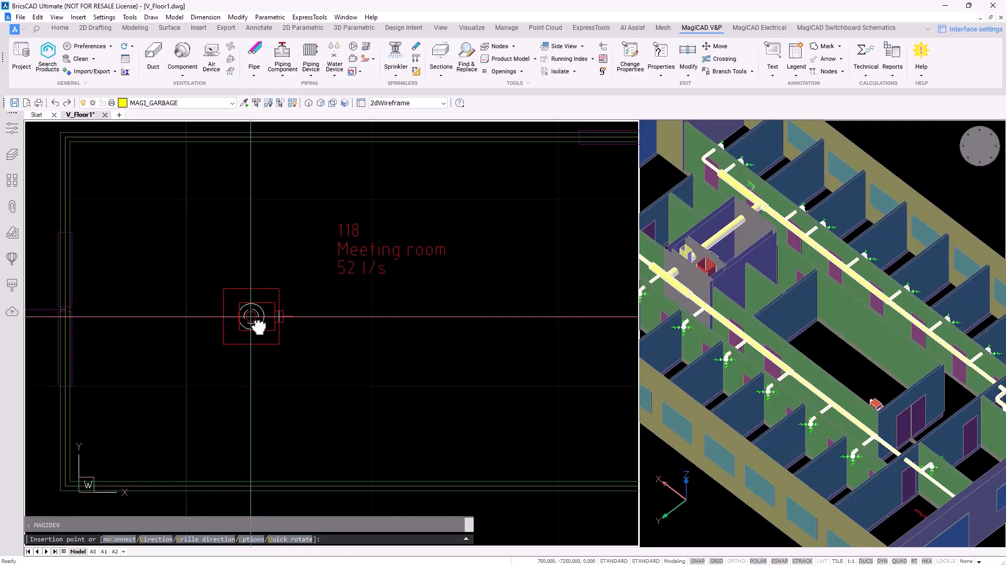
type("q")
key("Return")
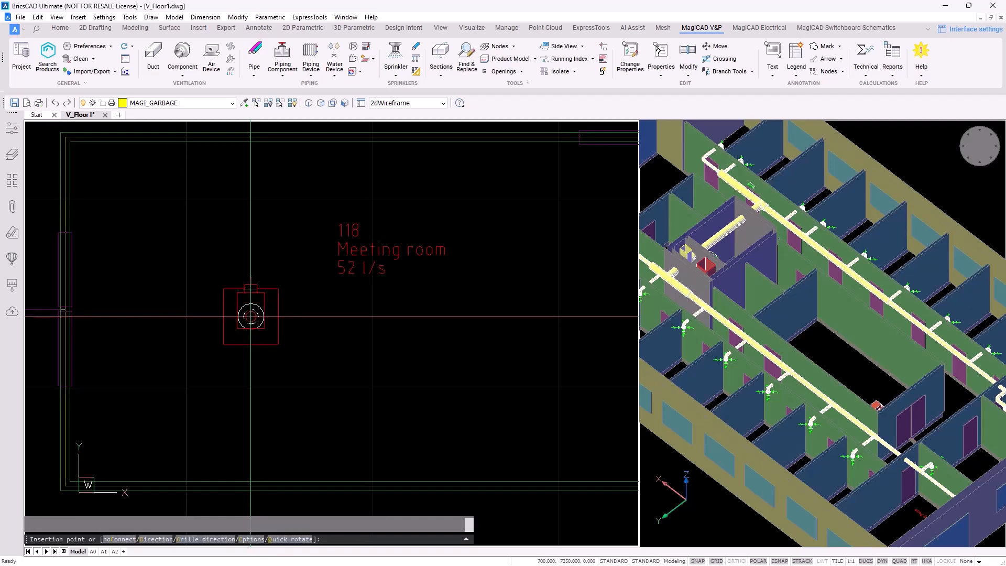
scroll(250, 317, "down", 2)
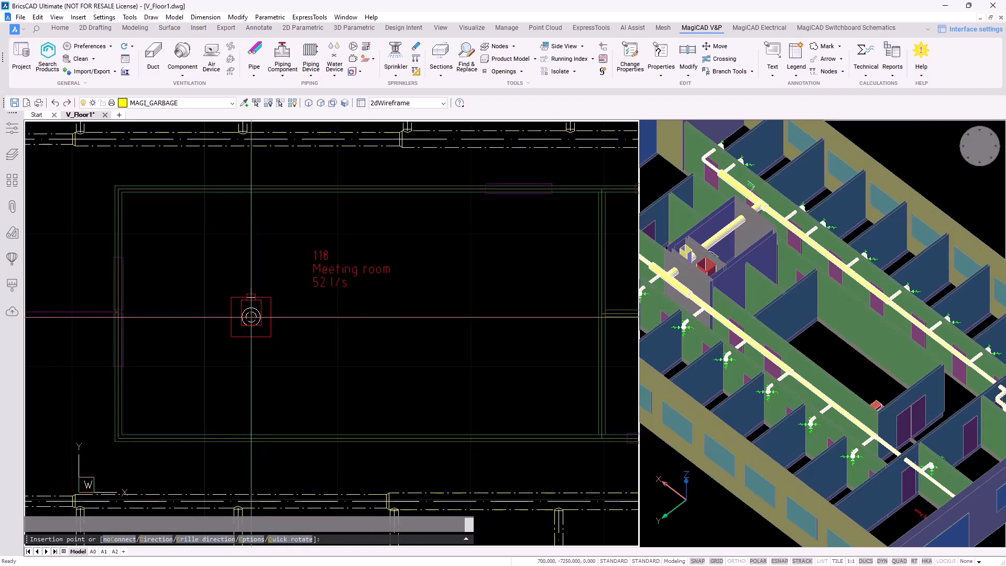
Place the first diffuser, keeping system S1 Supply 1, status Not defined, installation code Not selected
left_click(250, 316)
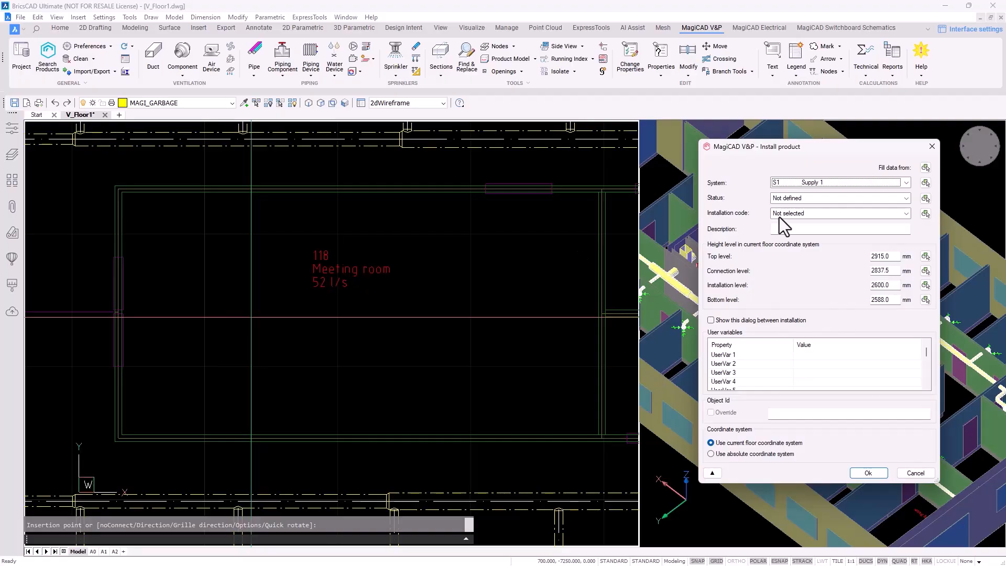
left_click(842, 181)
left_click(796, 180)
left_click(906, 198)
left_click(905, 198)
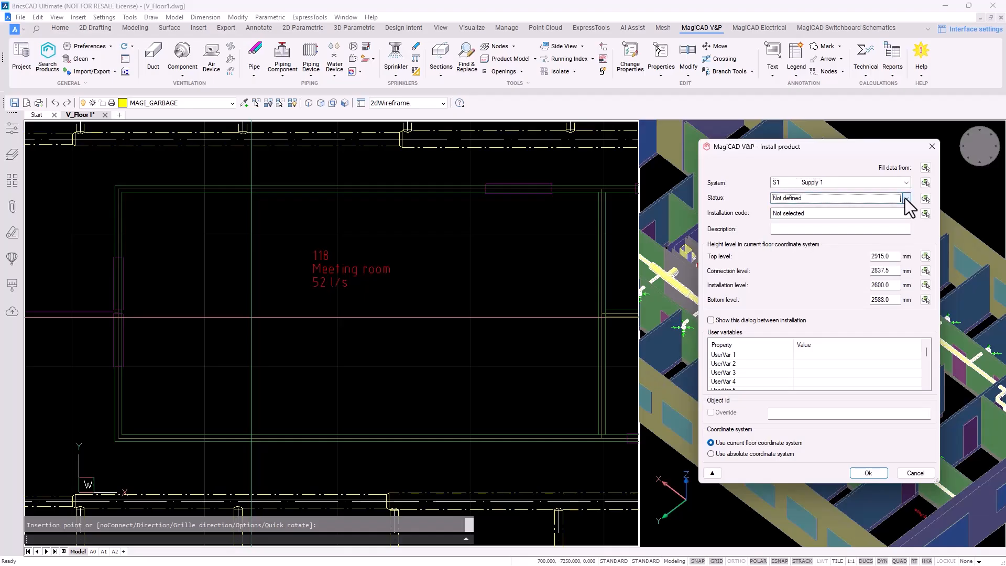
left_click(907, 213)
left_click(907, 214)
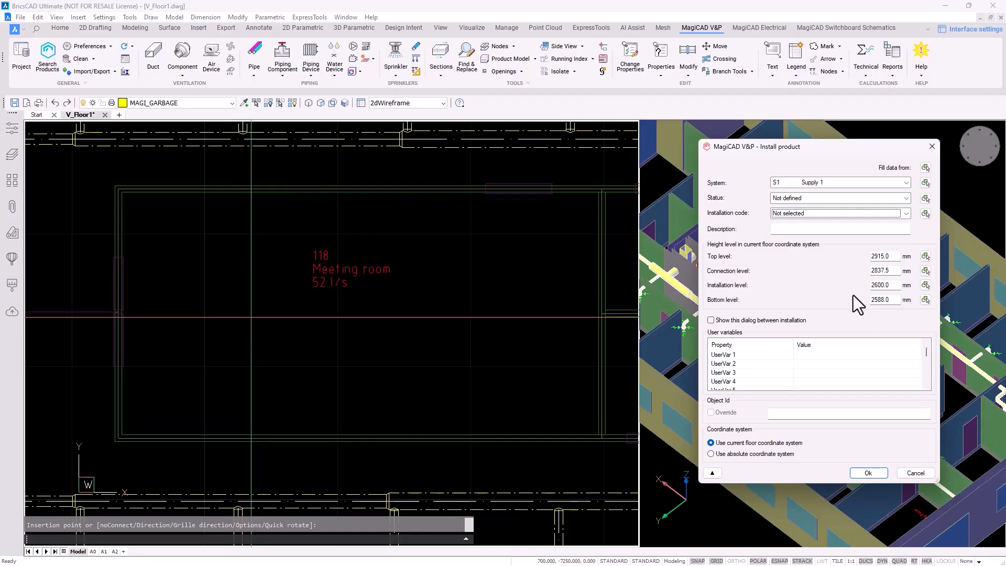
Copy the 2384 mm installation level from an office diffuser and confirm it
left_click(925, 285)
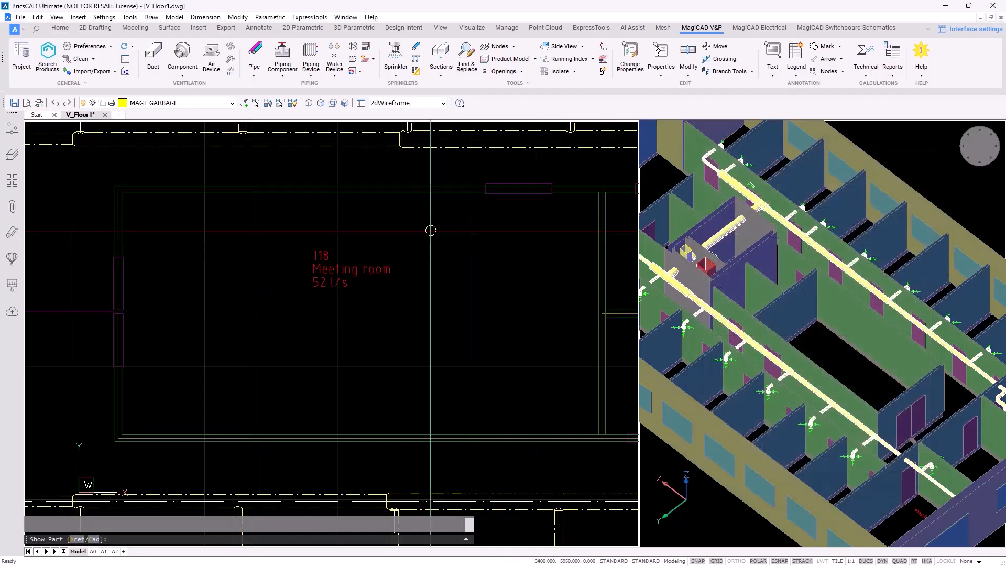
middle_click_drag(429, 229, 462, 382)
scroll(419, 251, "up", 6)
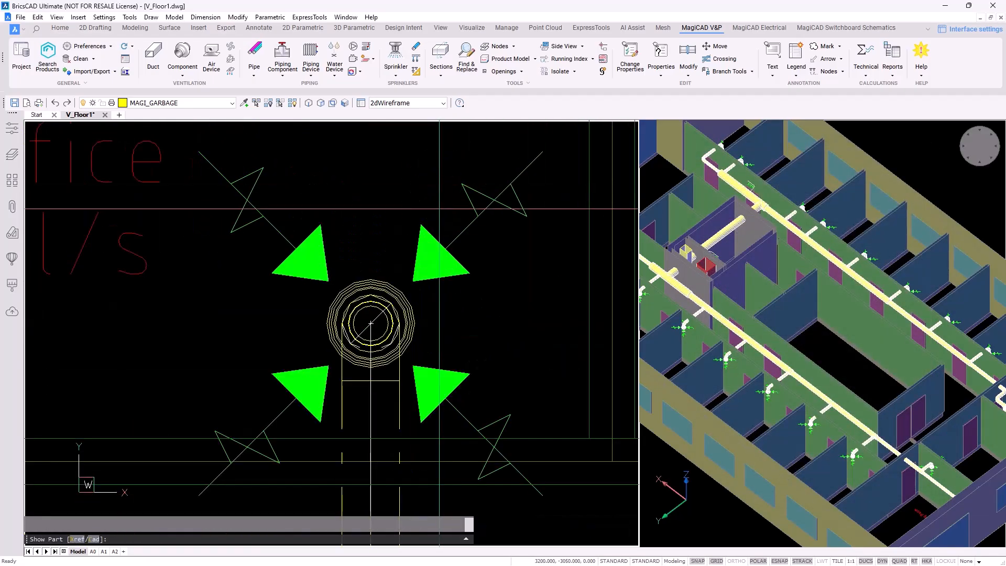
left_click(393, 255)
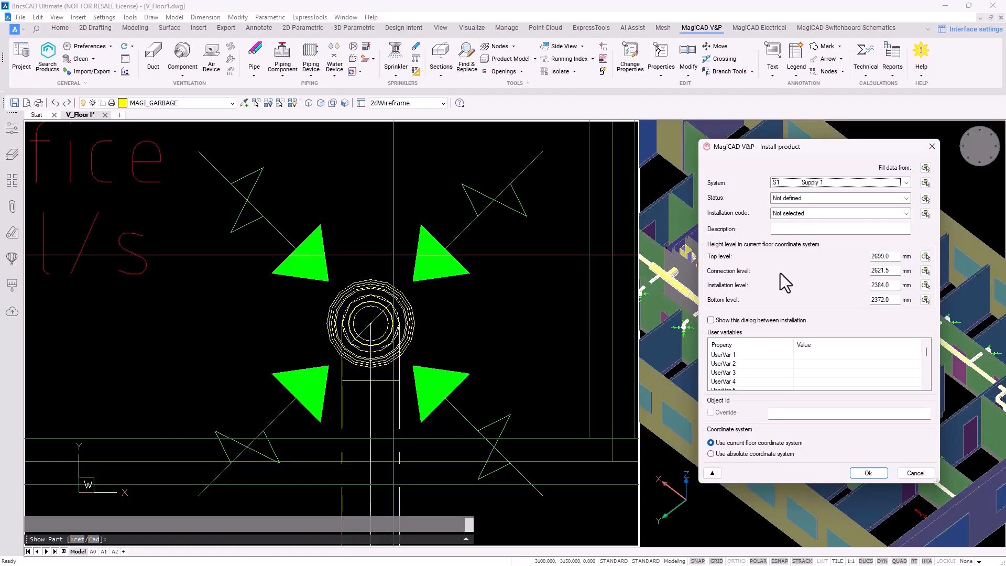
left_click(867, 472)
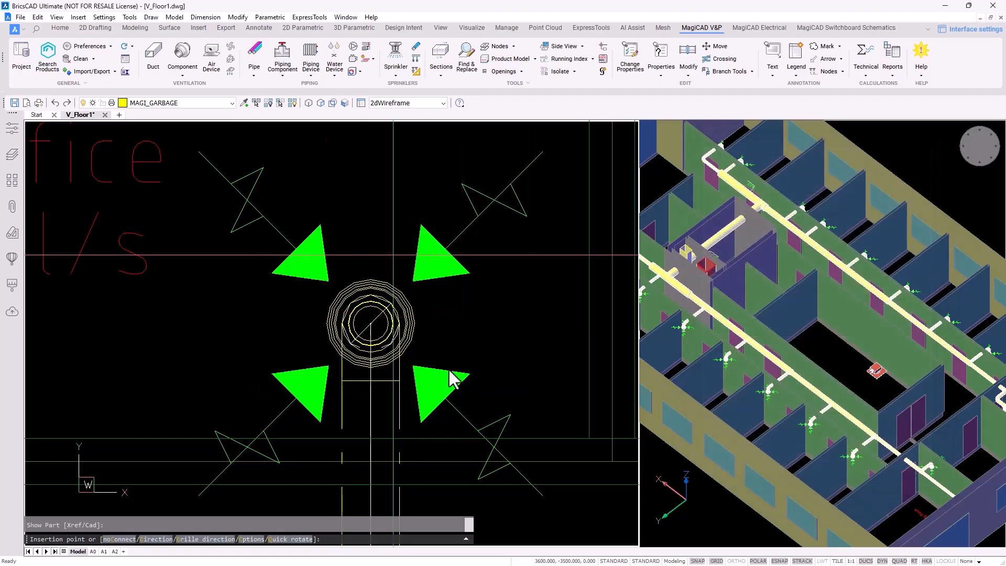
Place a second diffuser right of the first, stop inserting, and select the left one
middle_click_drag(456, 414, 454, 266)
scroll(459, 363, "up", 2)
left_click(474, 355)
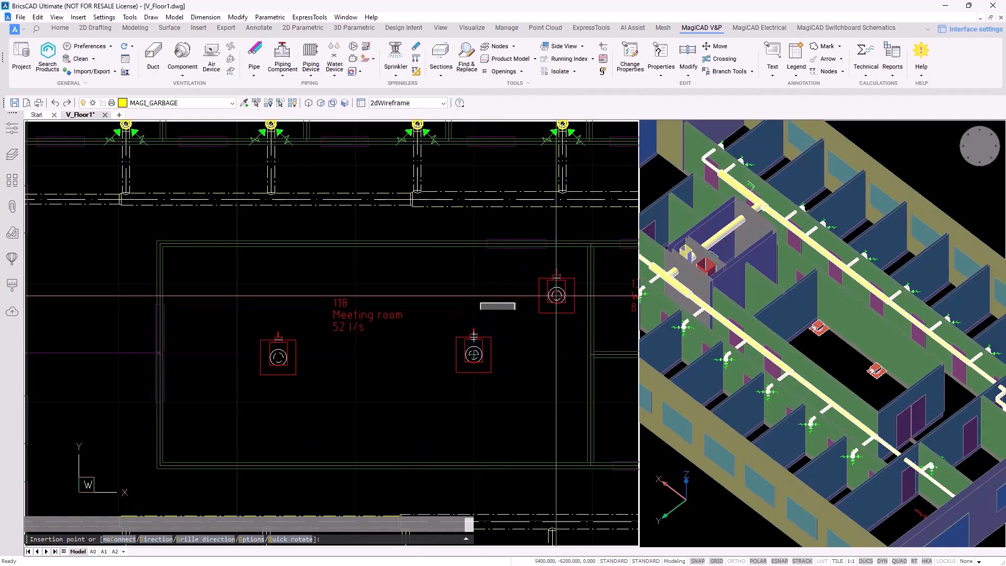
key("Escape")
left_click(278, 357)
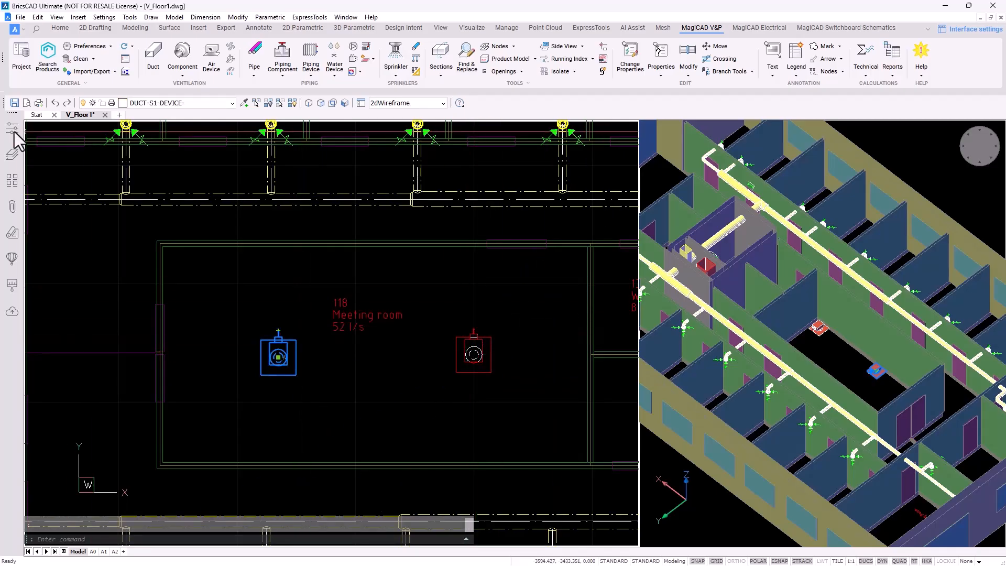
left_click(11, 128)
scroll(125, 255, "down", 2)
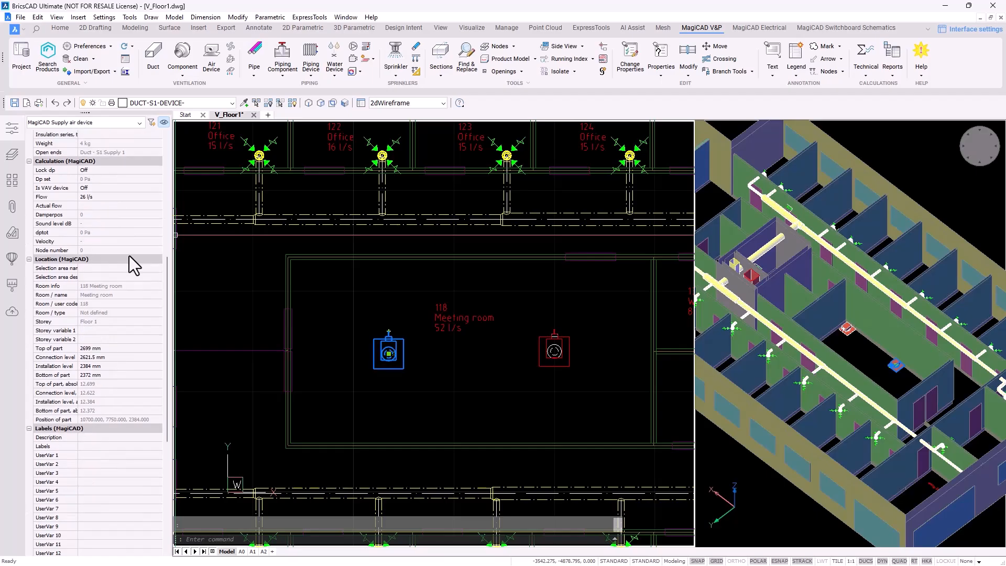
key("Escape")
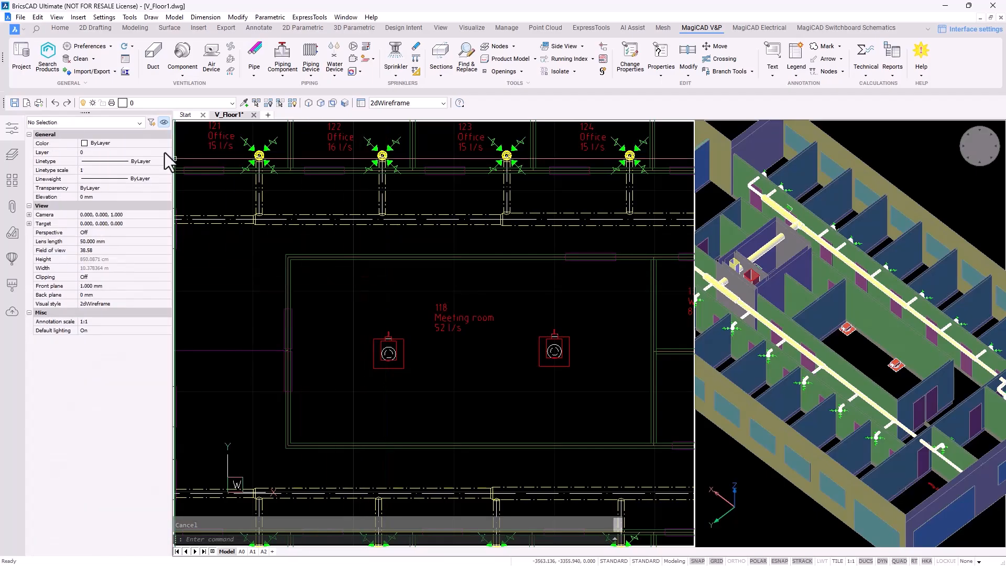
left_click(11, 128)
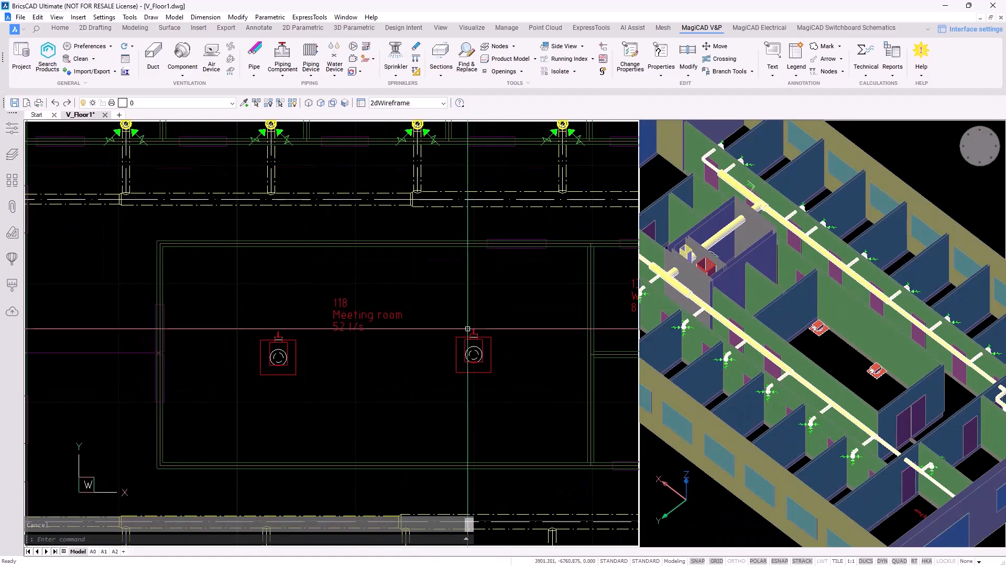
double_click(488, 339)
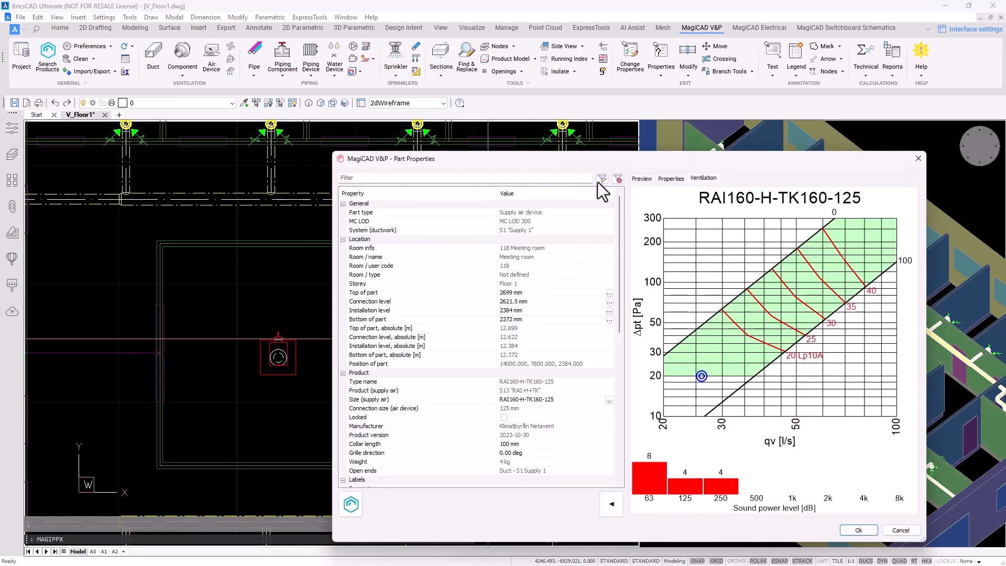
scroll(482, 224, "down", 6)
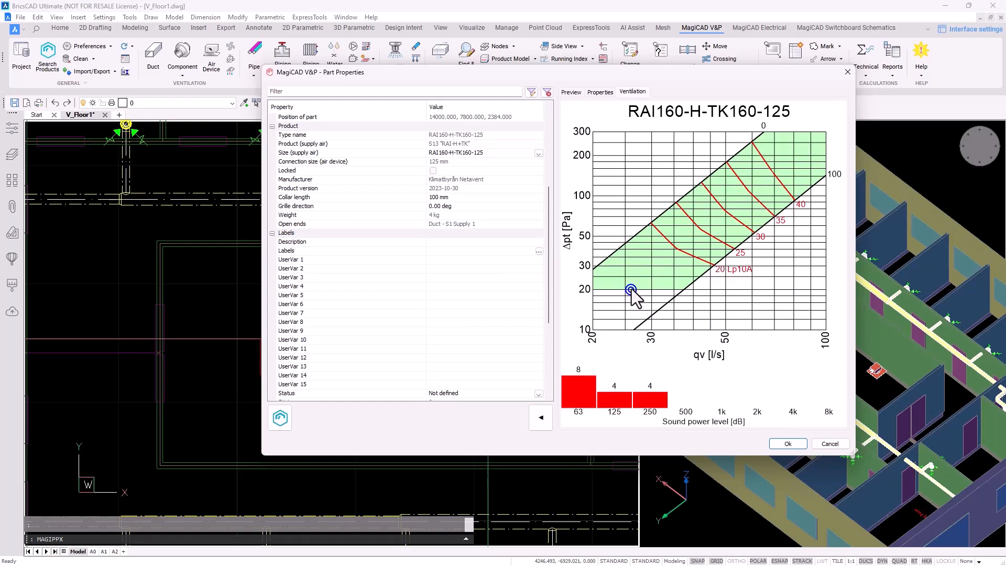
scroll(492, 287, "down", 5)
scroll(492, 288, "up", 10)
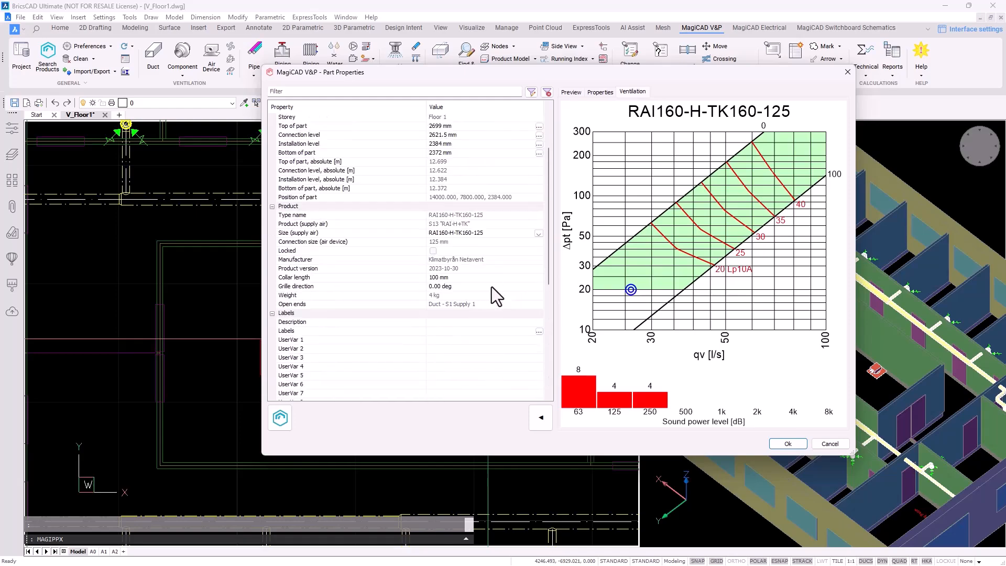
left_click(791, 444)
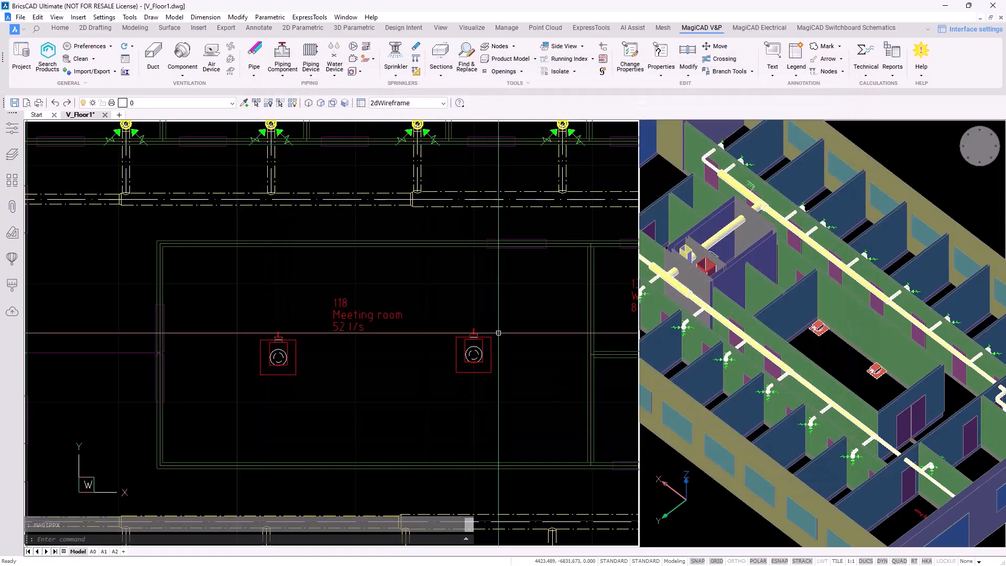
Zoom to the existing diffuser and start inserting another device of the same type
scroll(504, 376, "up", 4)
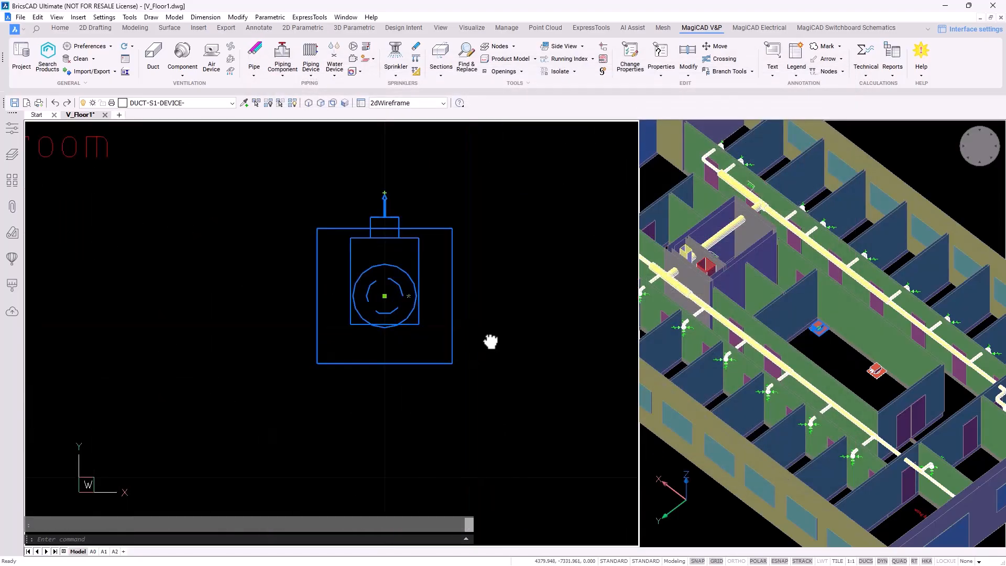
scroll(489, 341, "up", 1)
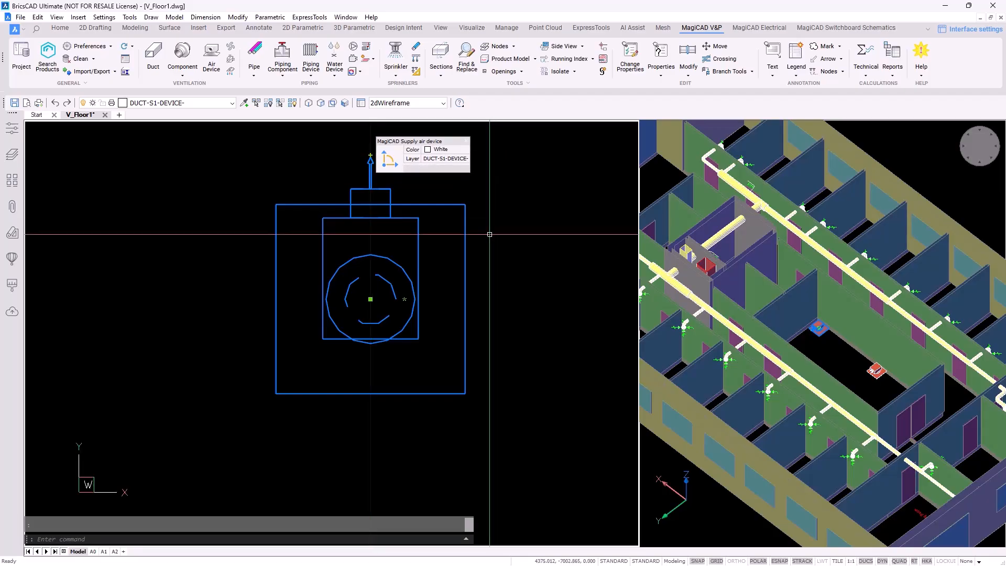
scroll(402, 302, "up", 3)
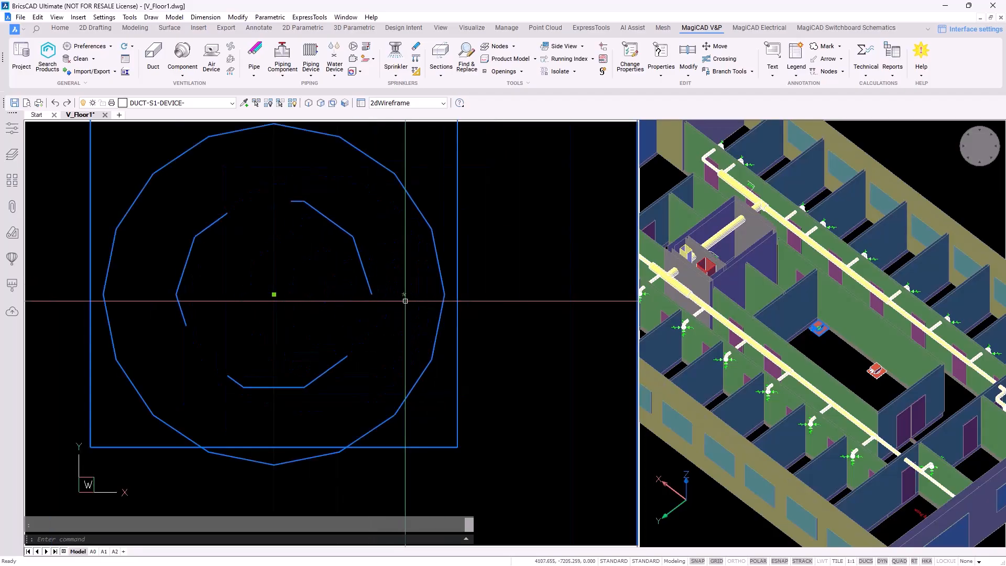
scroll(406, 295, "down", 2)
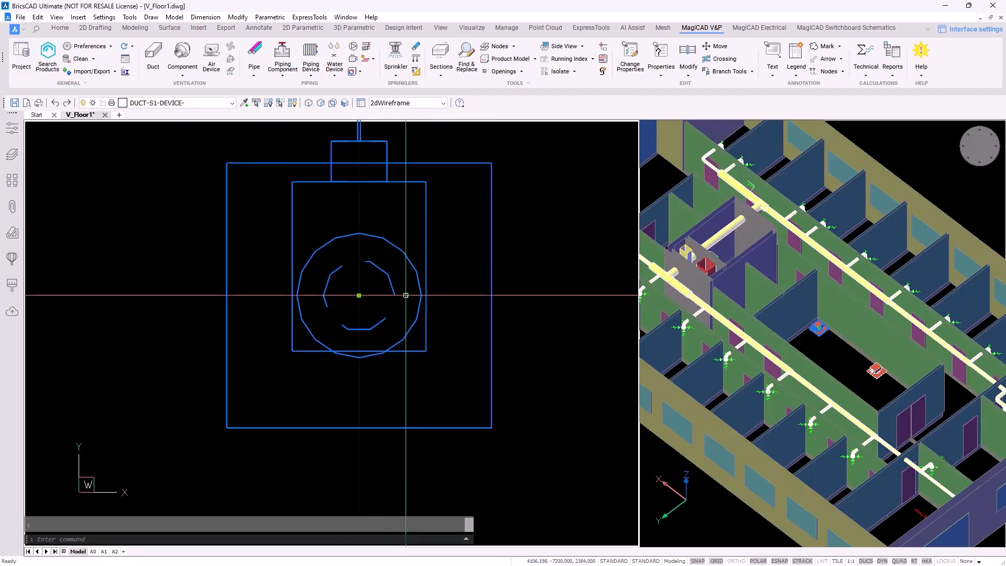
key("Return")
scroll(406, 295, "down", 8)
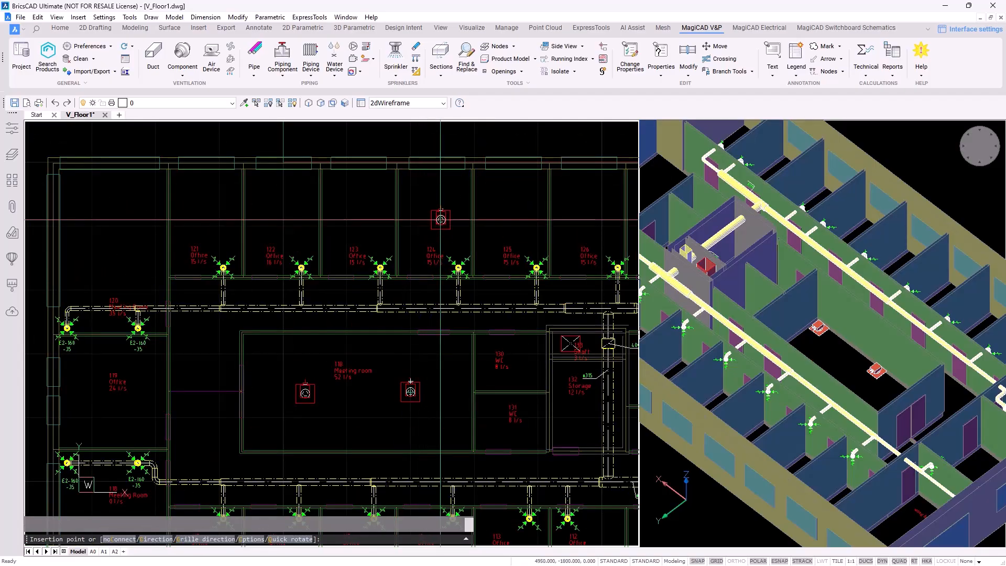
Quick-rotate the device, place diffusers above offices 123 and 124, then stop inserting
type("Q")
key("Return")
scroll(347, 212, "up", 3)
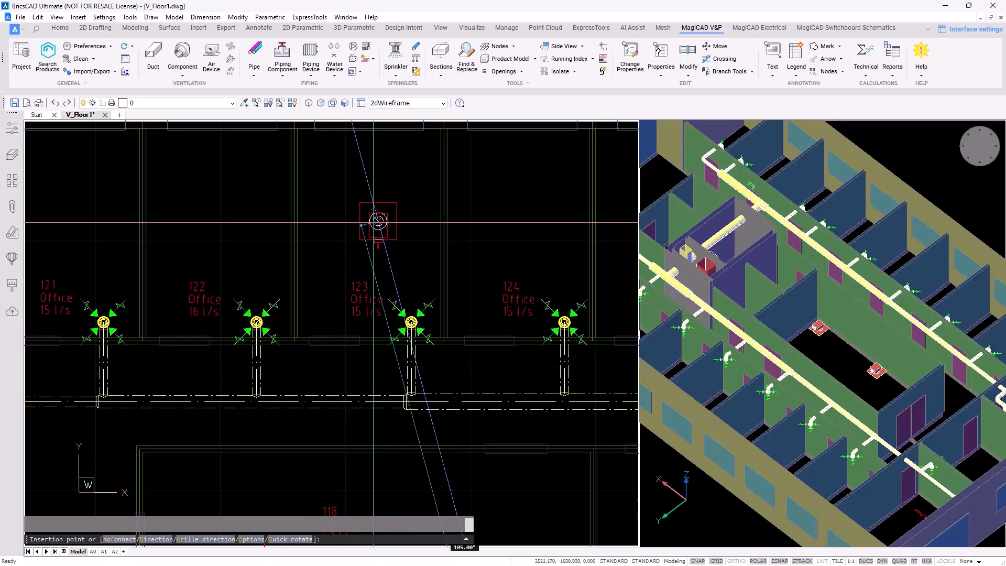
left_click(371, 219)
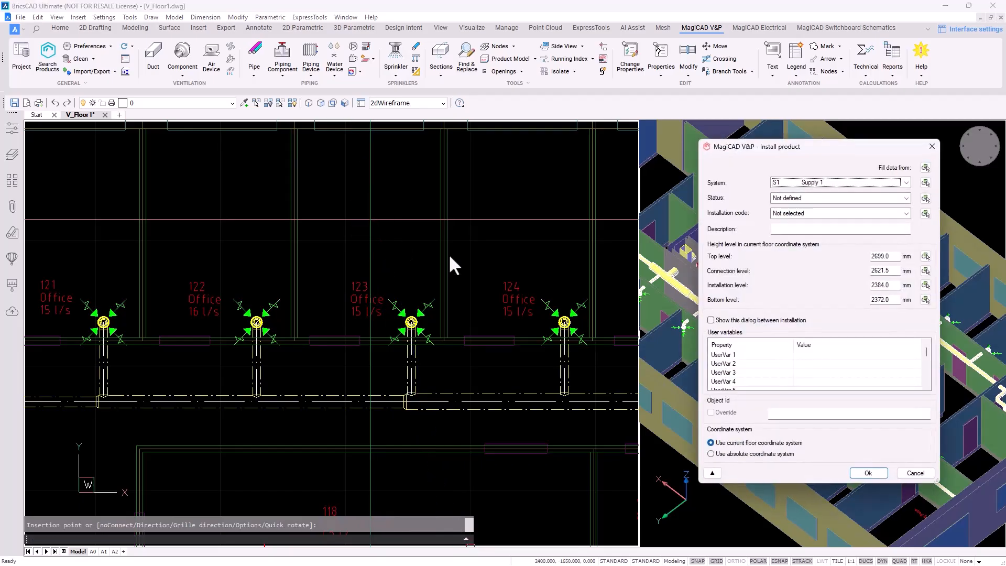
left_click(869, 473)
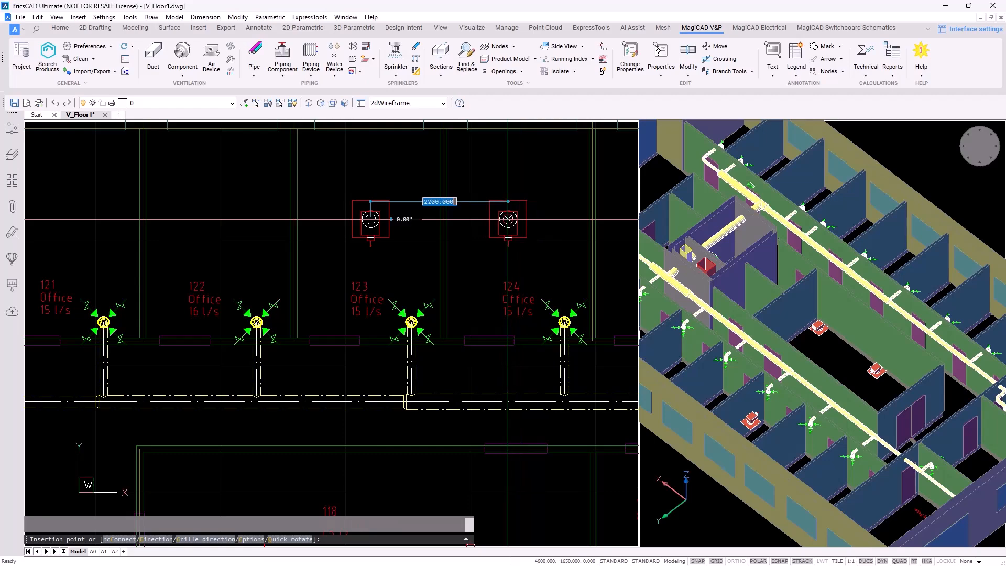
left_click(521, 219)
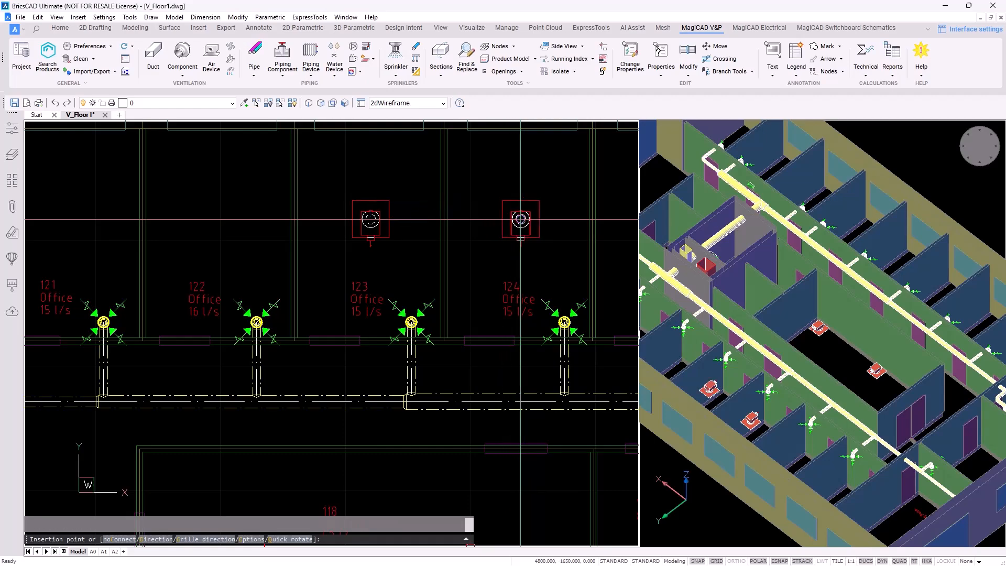
key("Escape")
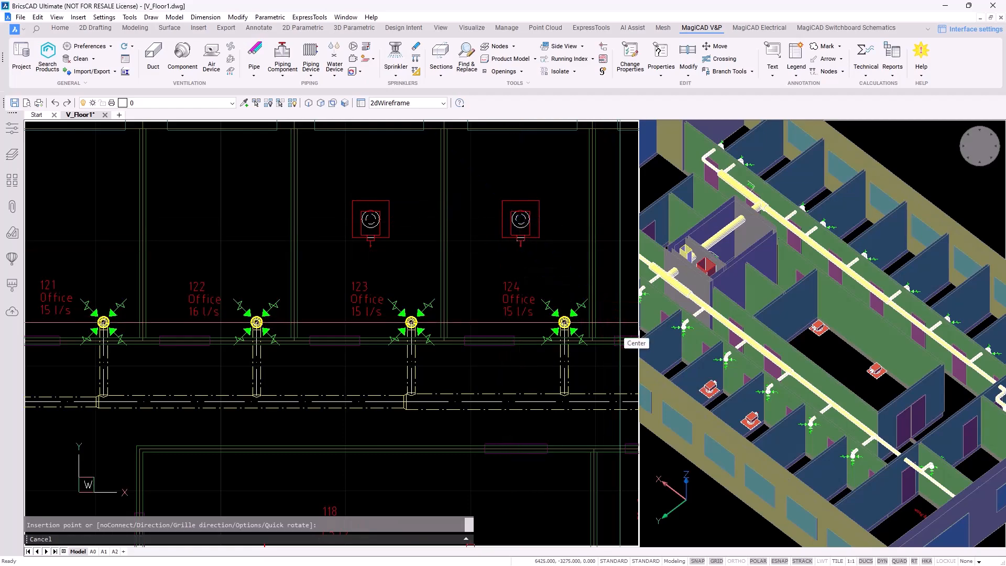
scroll(461, 247, "down", 5)
Pan and zoom the floor plan around the shaft to view the whole floor
middle_click_drag(460, 247, 404, 252)
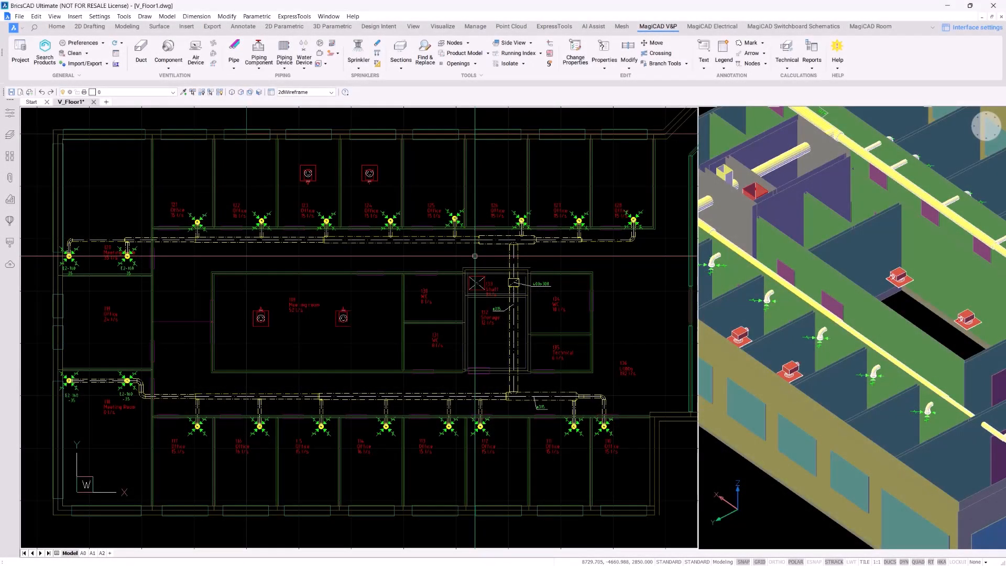
scroll(475, 256, "up", 5)
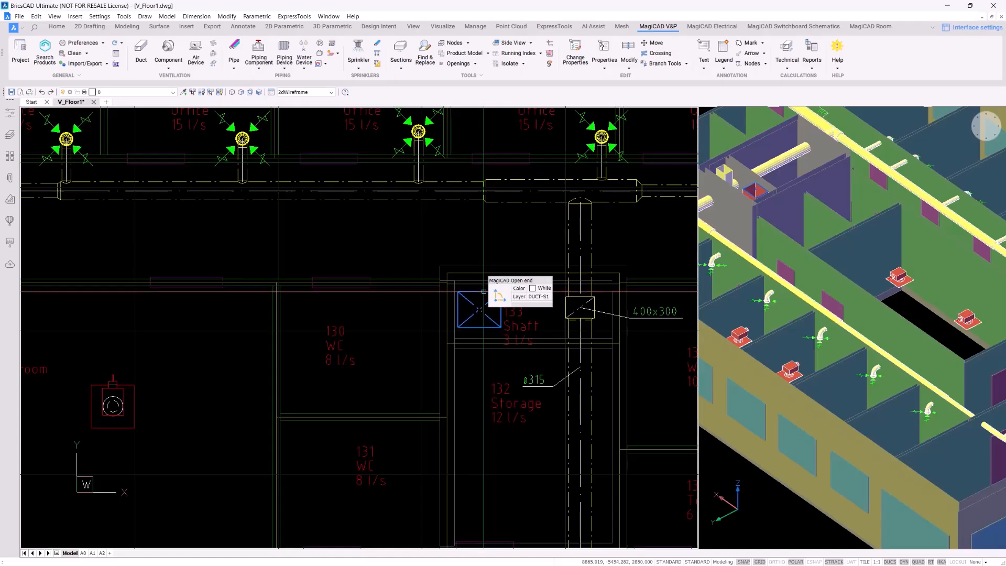
scroll(484, 291, "down", 5)
middle_click_drag(308, 239, 329, 289)
scroll(328, 288, "down", 4)
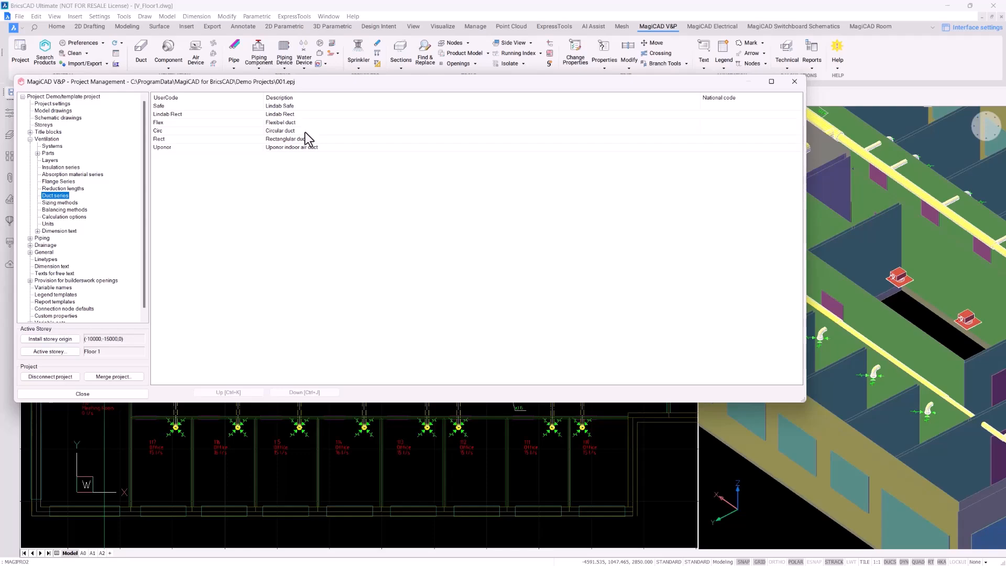
Inspect the Circ series' T-branch product priority list, then close it and Project Management unchanged
double_click(305, 132)
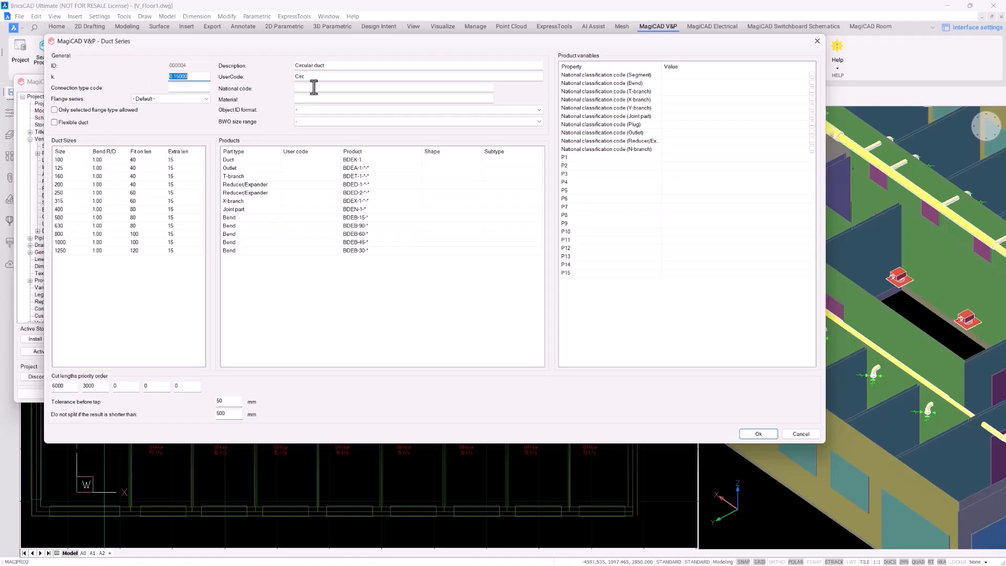
right_click(286, 179)
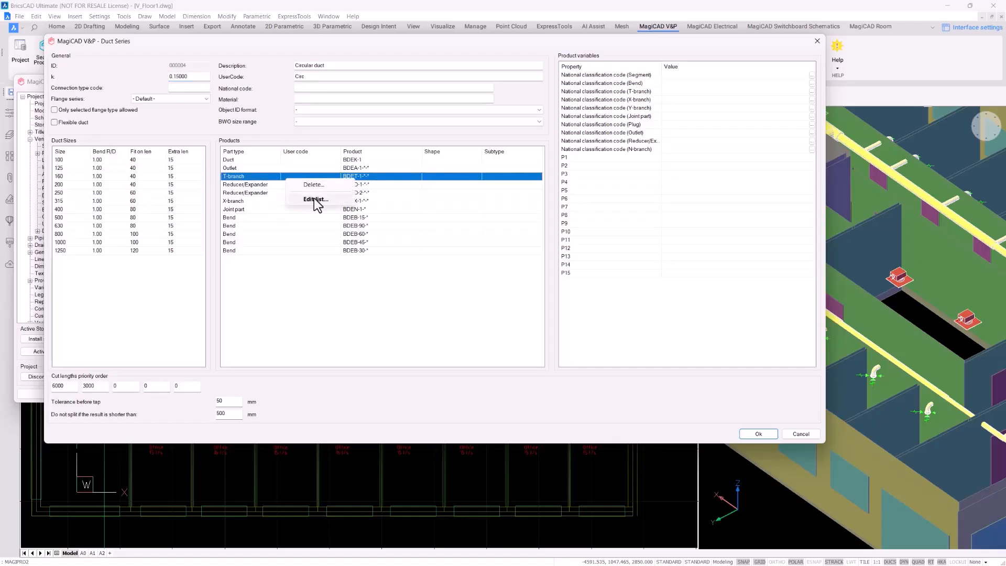
left_click(315, 199)
left_click_drag(315, 318, 301, 560)
scroll(269, 370, "down", 9)
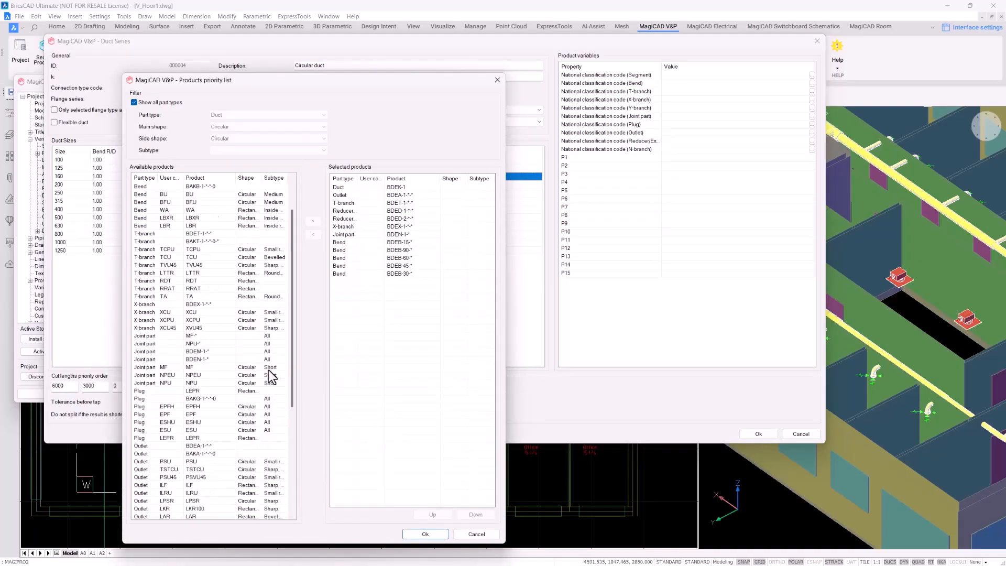
scroll(269, 370, "down", 1)
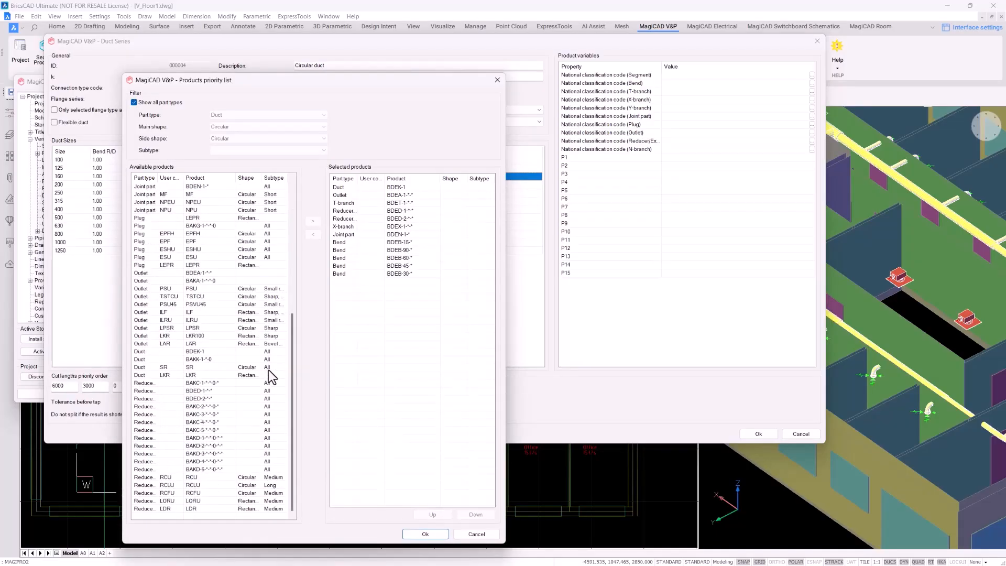
left_click(497, 80)
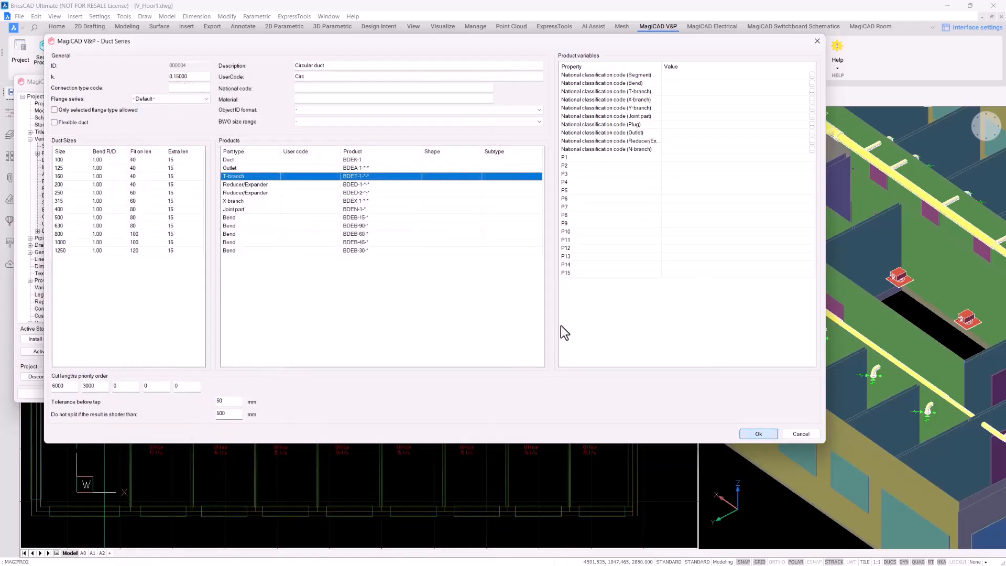
left_click(755, 434)
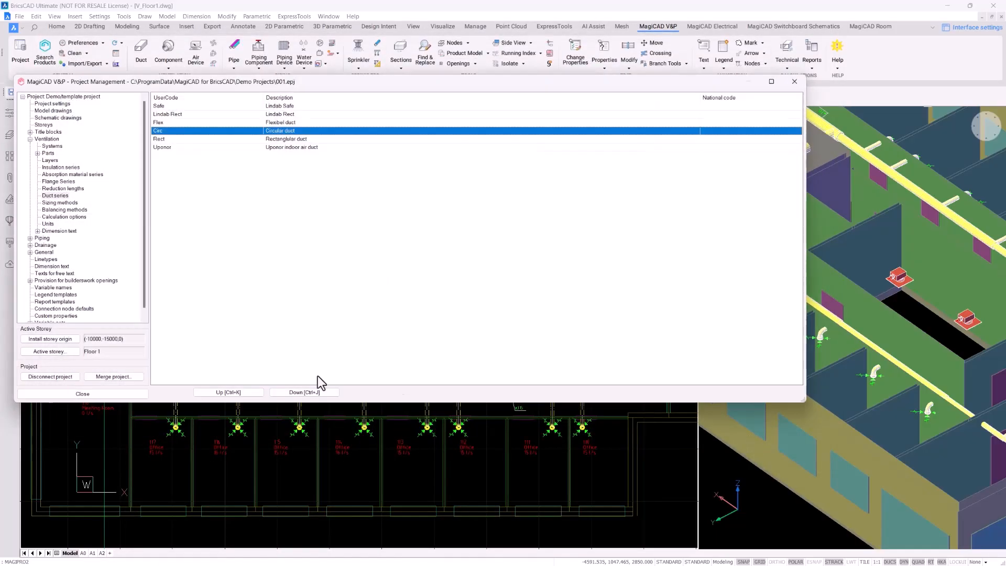
left_click(82, 394)
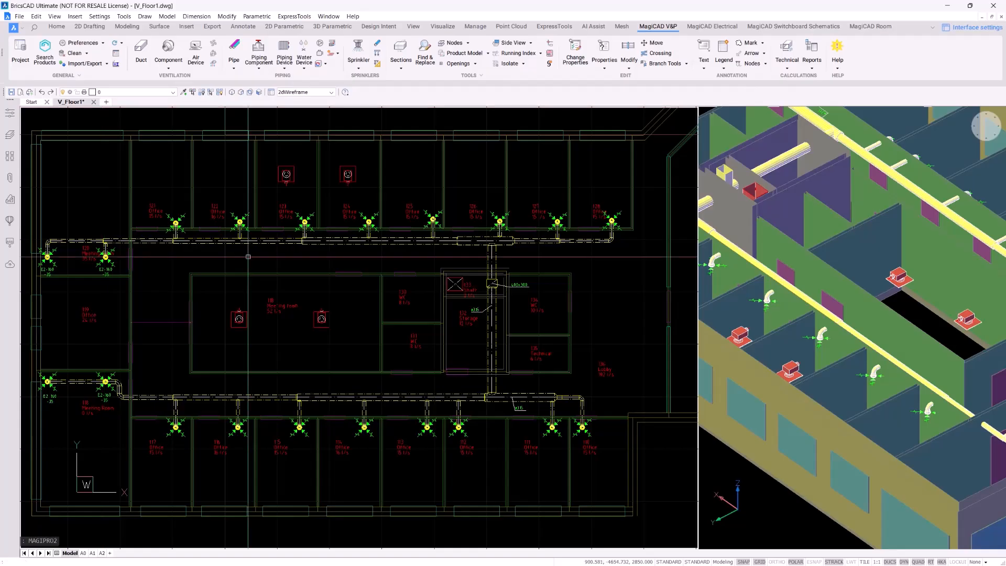
Begin a size 250 duct, keeping bend types unchanged and letting outlets break the duct as T-branches
scroll(232, 315, "up", 2)
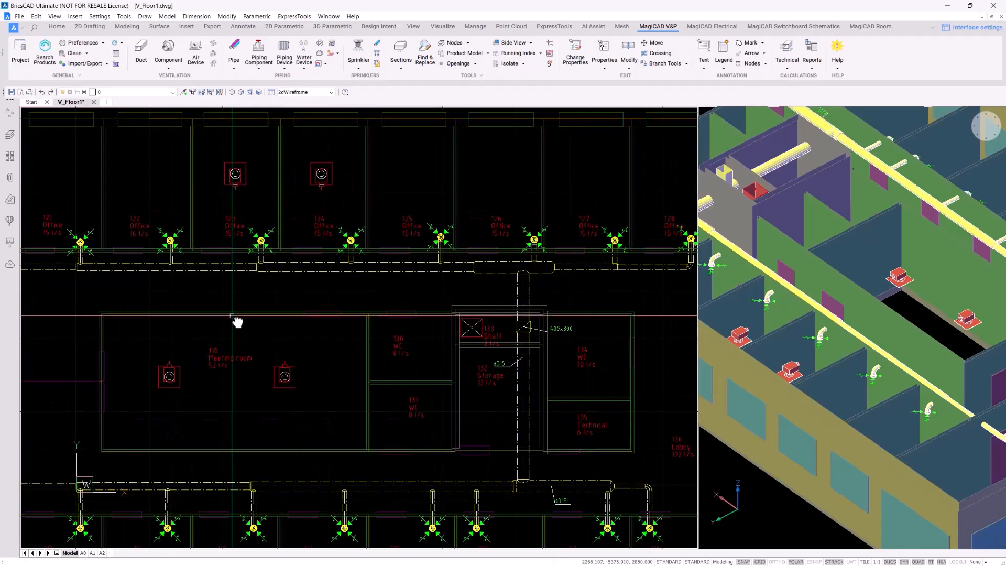
left_click(141, 62)
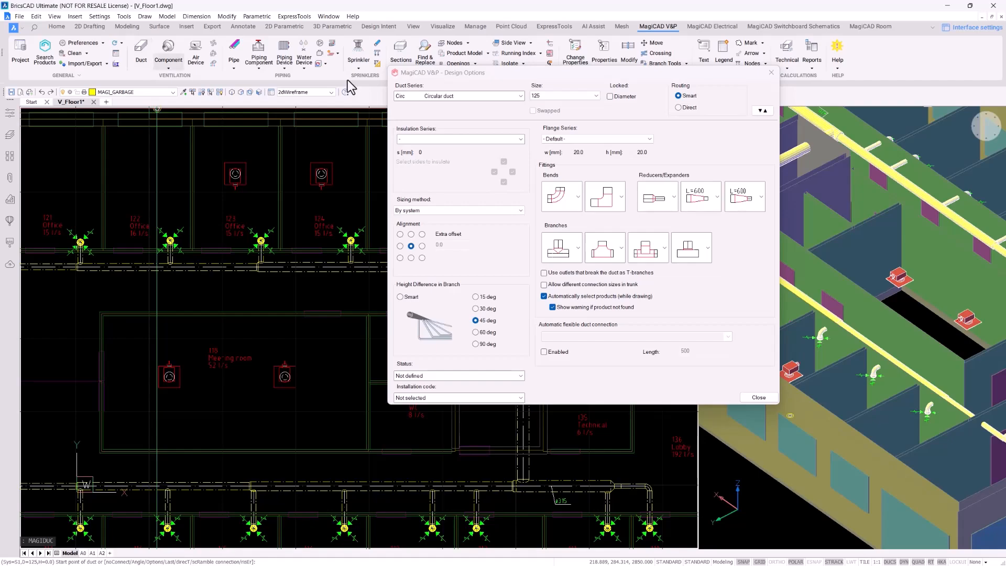
left_click(561, 97)
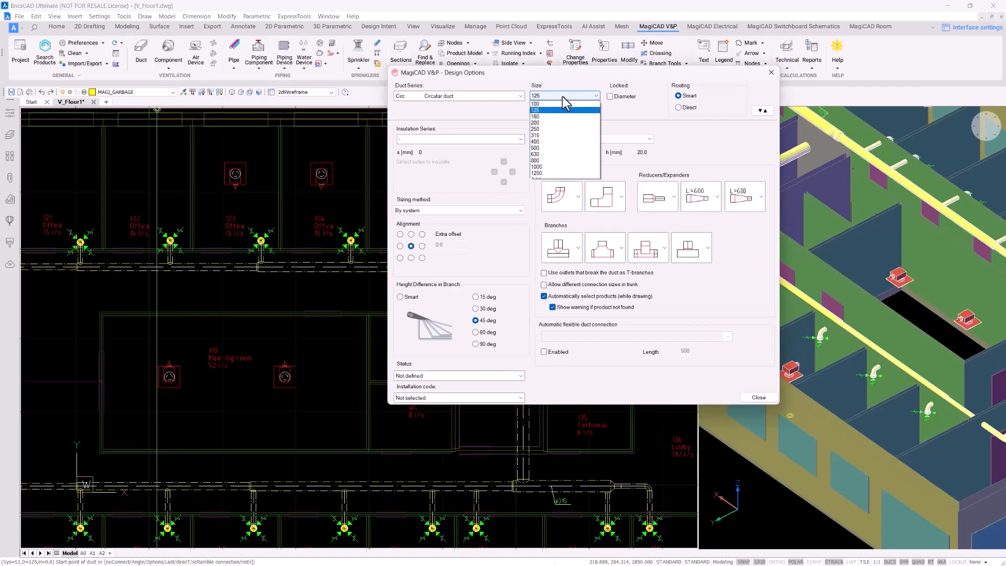
left_click(562, 129)
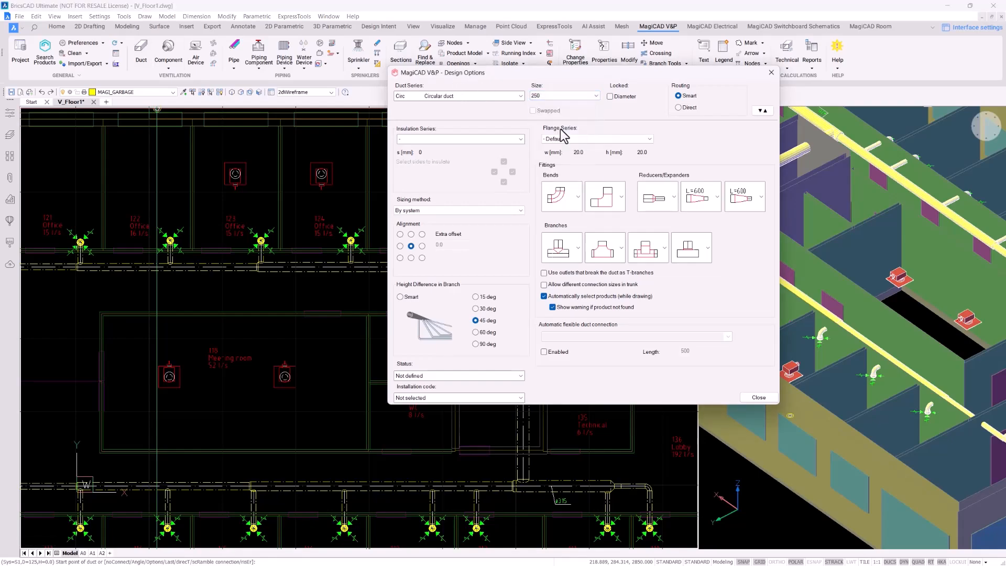
left_click(580, 194)
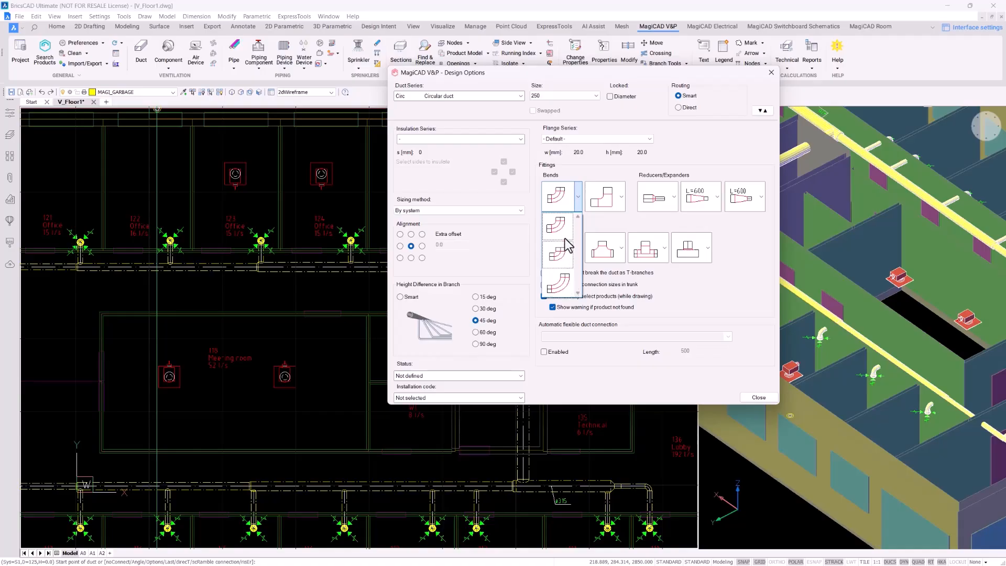
left_click(625, 199)
left_click(623, 197)
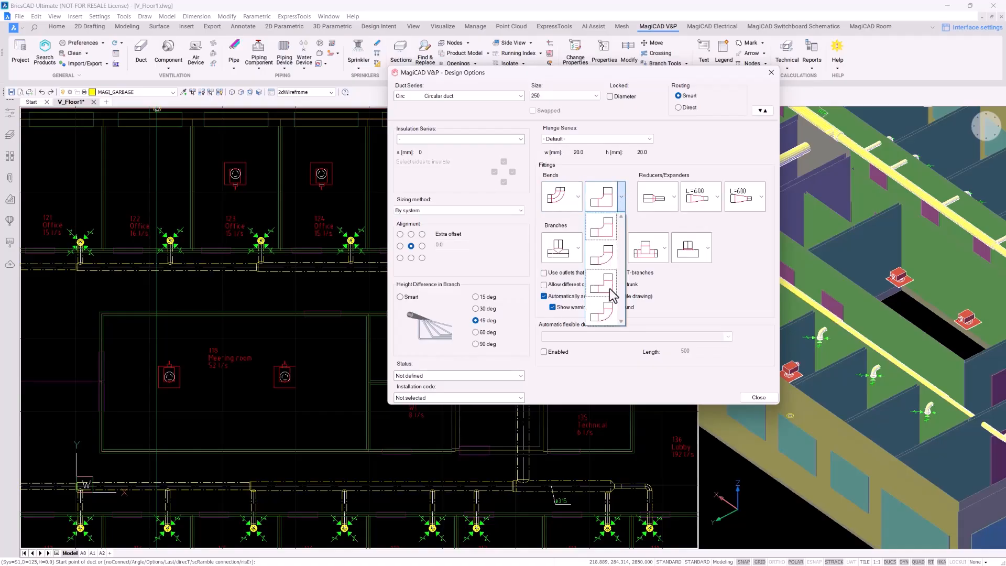
left_click(576, 238)
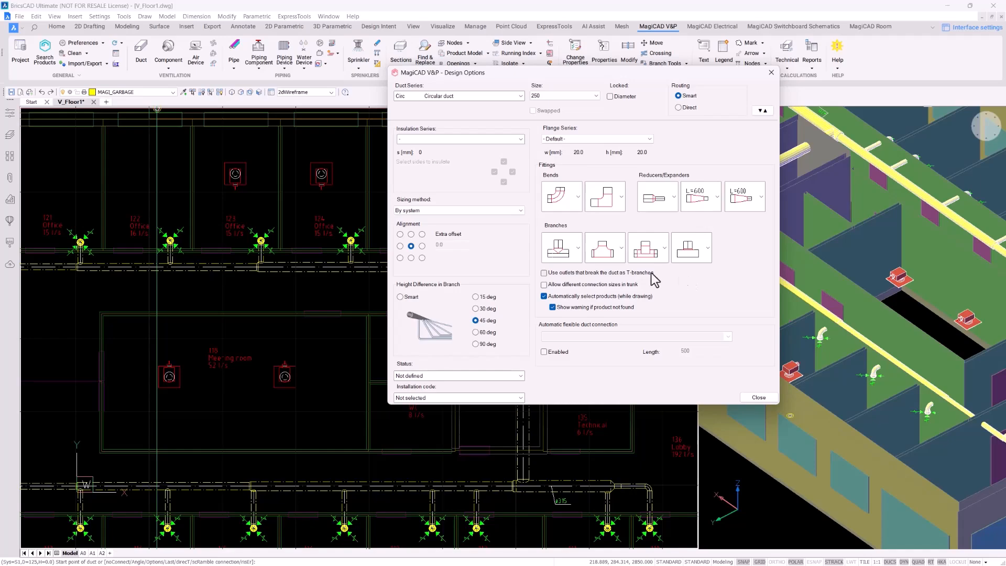
left_click(621, 273)
Start the 250 duct, accept its installation heights, and route it right along the corridor
left_click(760, 112)
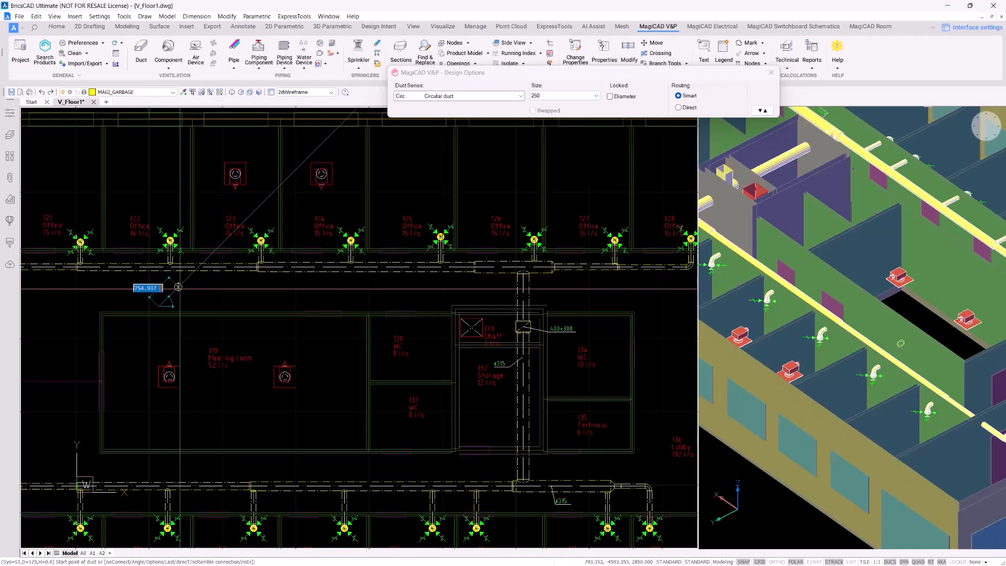
scroll(140, 287, "up", 2)
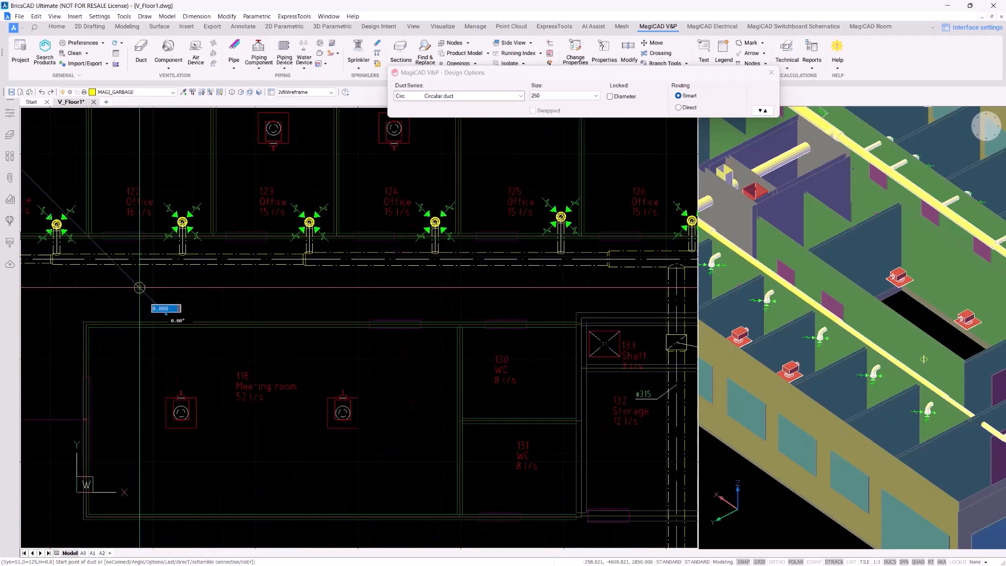
left_click(139, 288)
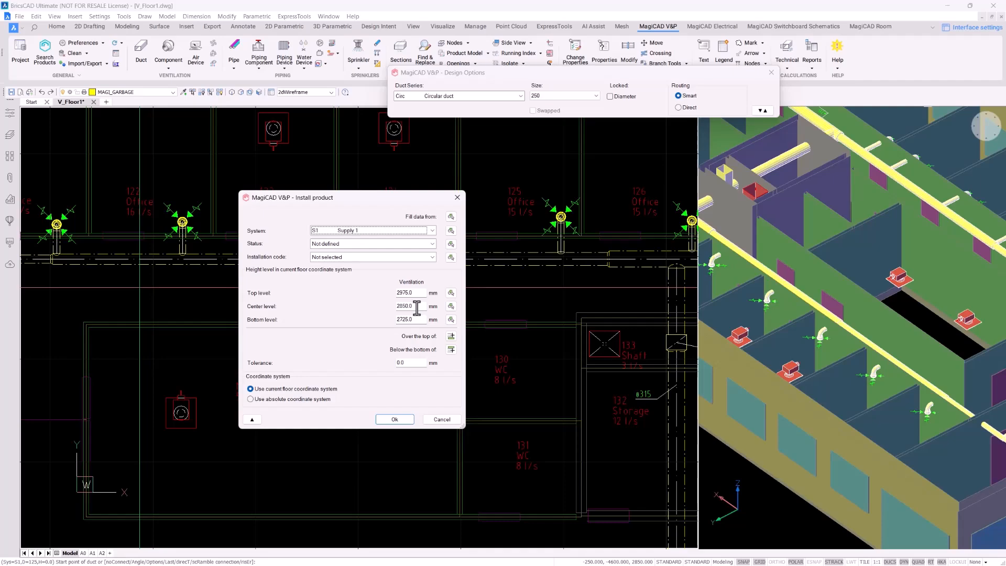
left_click(394, 419)
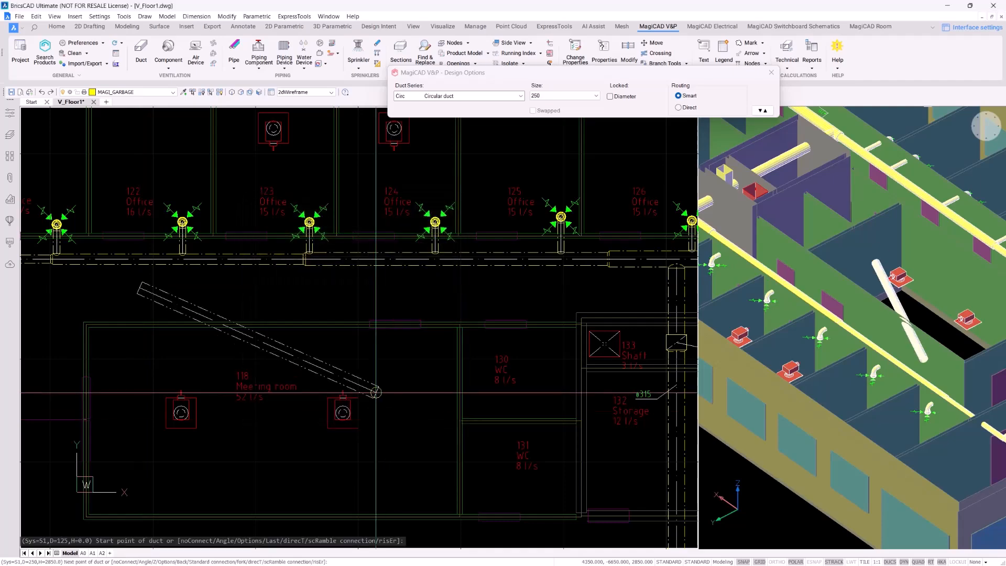
left_click(391, 282)
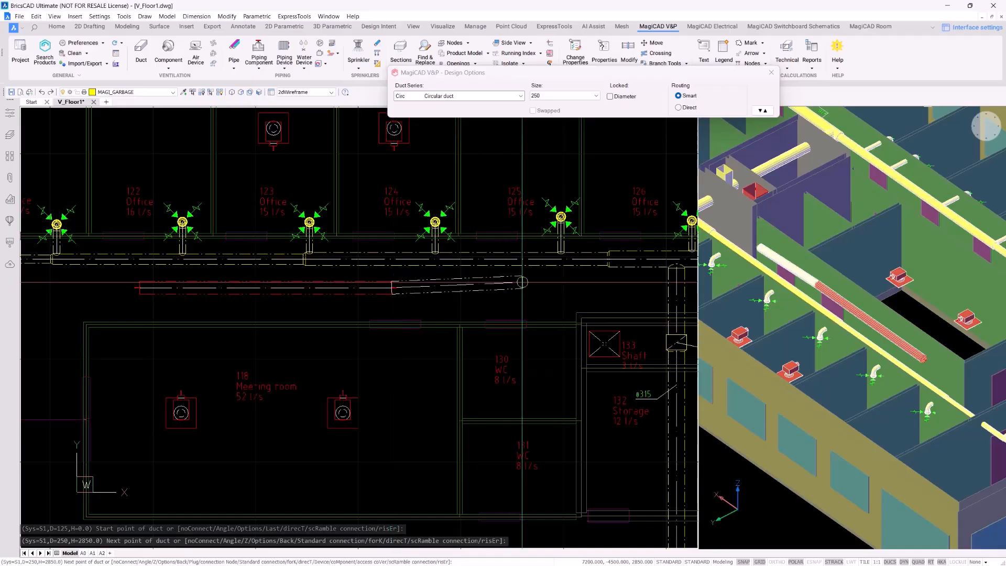
scroll(478, 292, "up", 4)
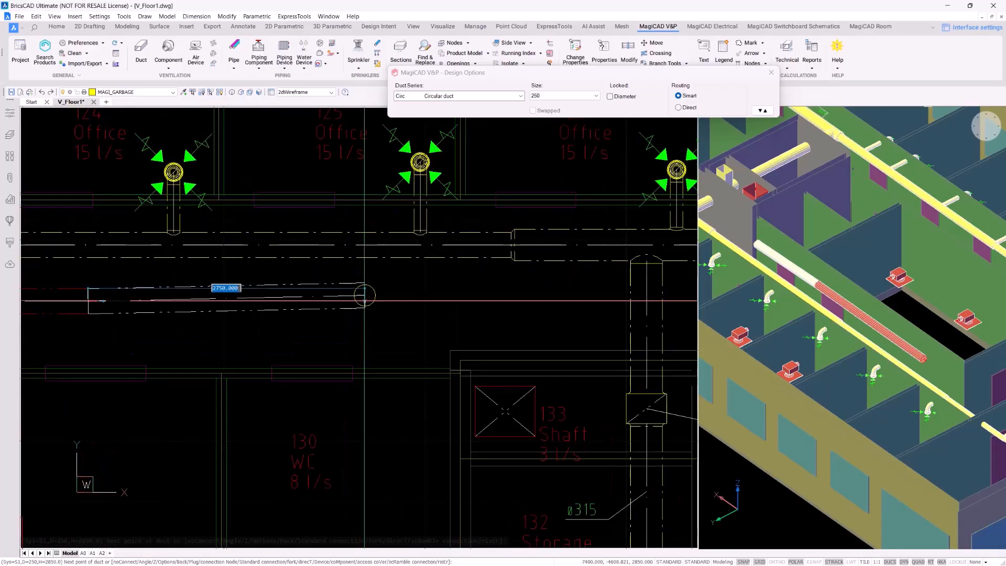
left_click(370, 300)
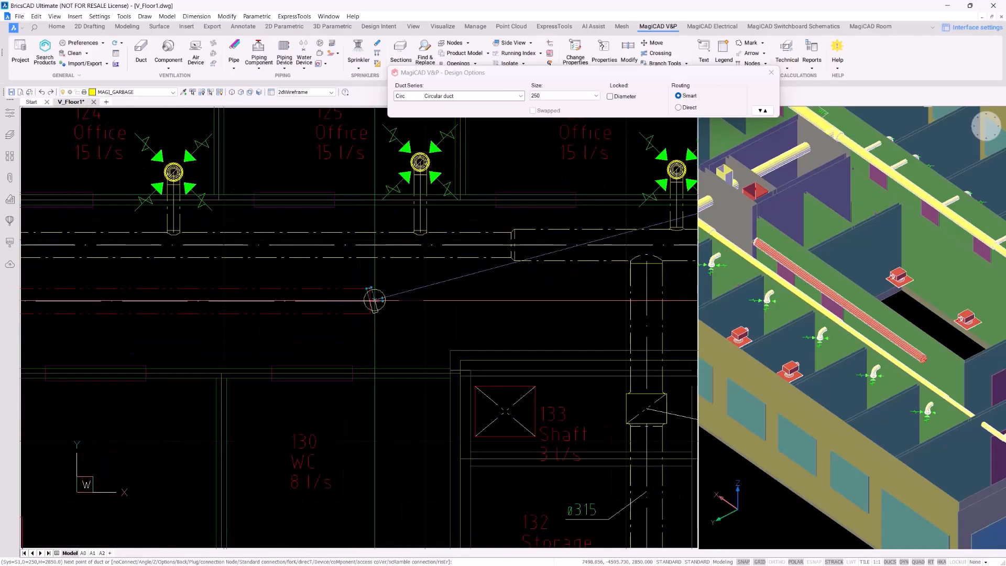
left_click(505, 302)
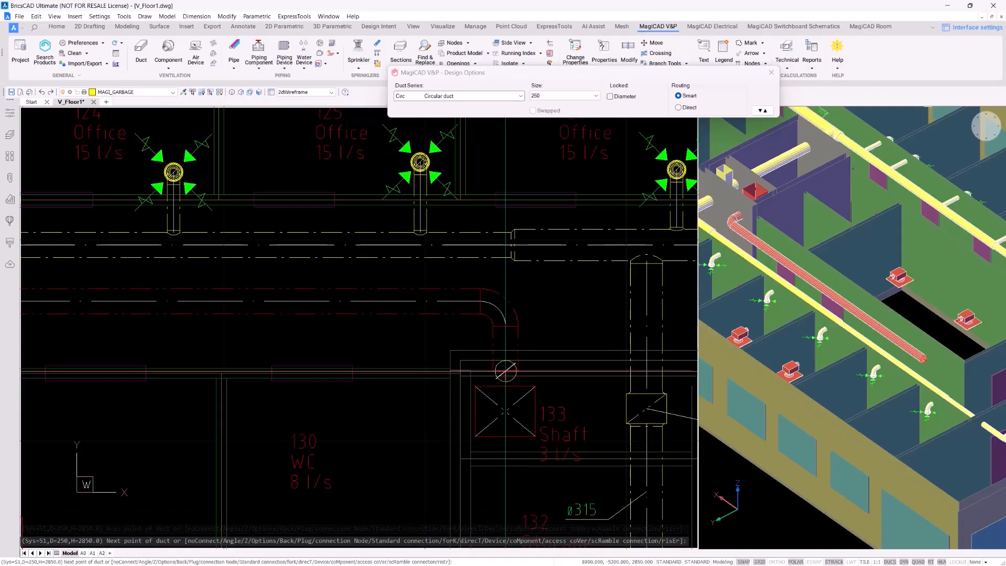
End the duct over shaft 133 at a 2850.0 connection height
scroll(505, 370, "up", 3)
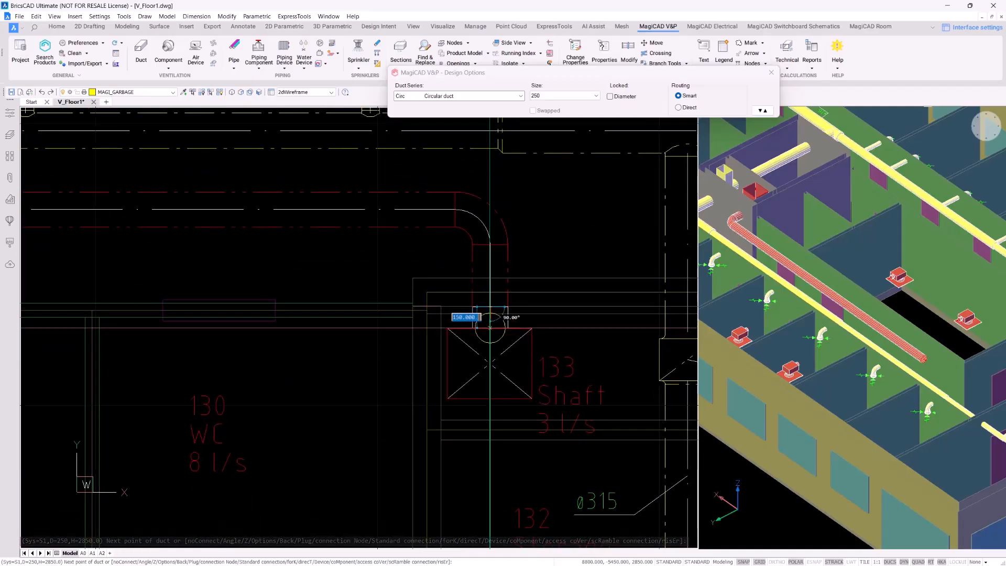
left_click(490, 328)
left_click(498, 370)
scroll(470, 313, "down", 2)
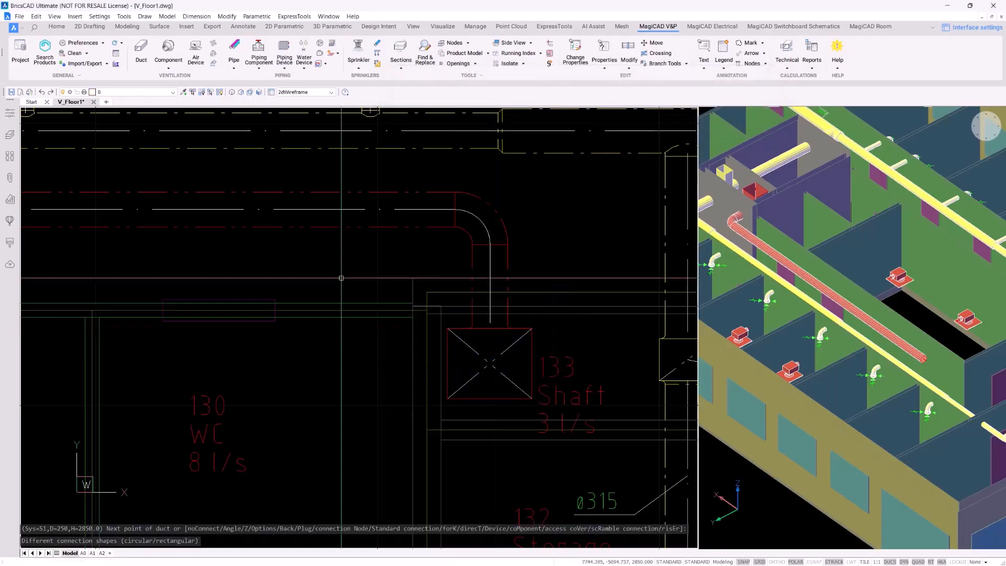
scroll(470, 313, "up", 5)
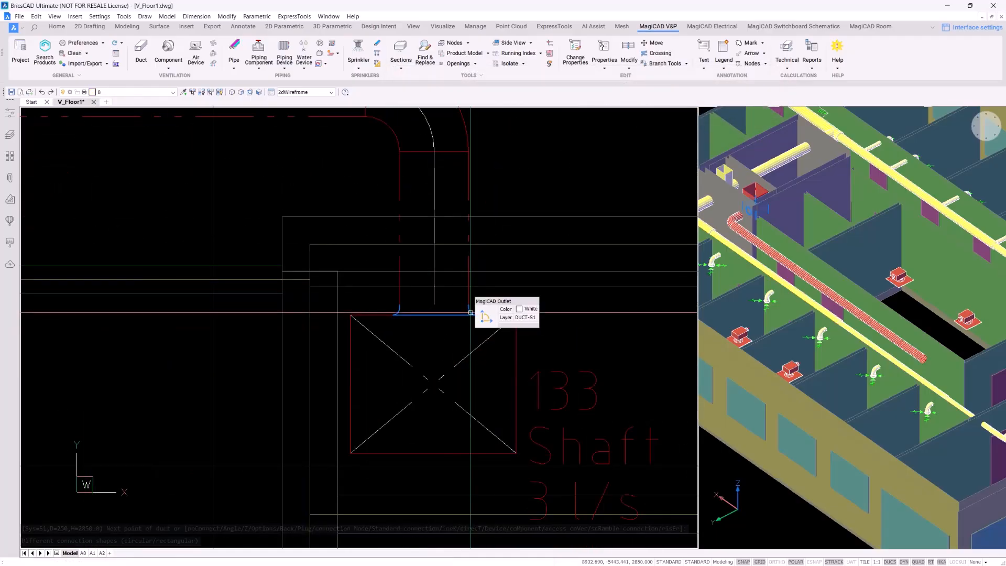
scroll(471, 313, "down", 6)
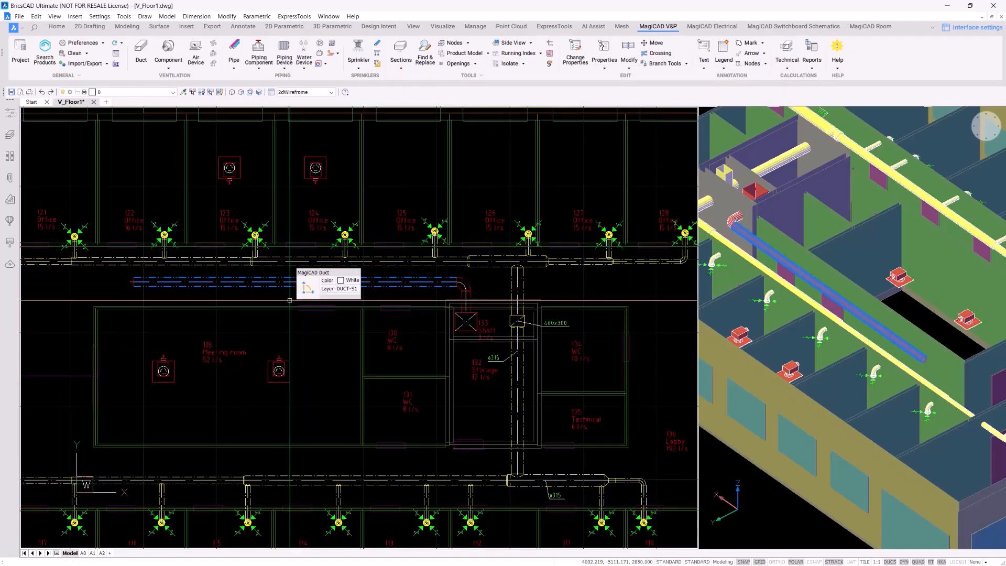
scroll(262, 298, "up", 1)
middle_click_drag(250, 299, 287, 328)
scroll(154, 393, "up", 1)
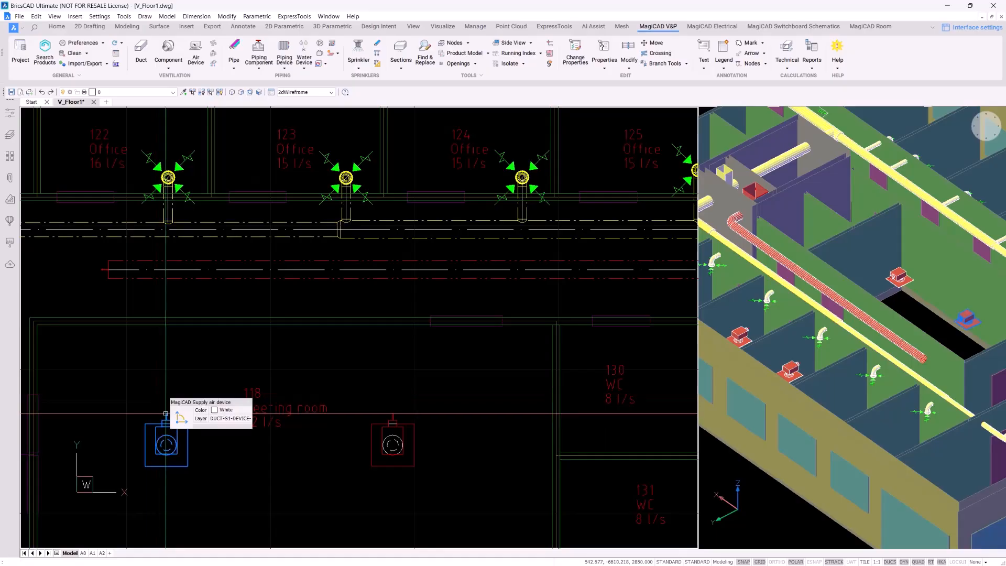
Draw a size 125 duct from the left air device in meeting room 118 up to the main duct
left_click(165, 413)
scroll(157, 416, "up", 3)
middle_click_drag(223, 377, 229, 319)
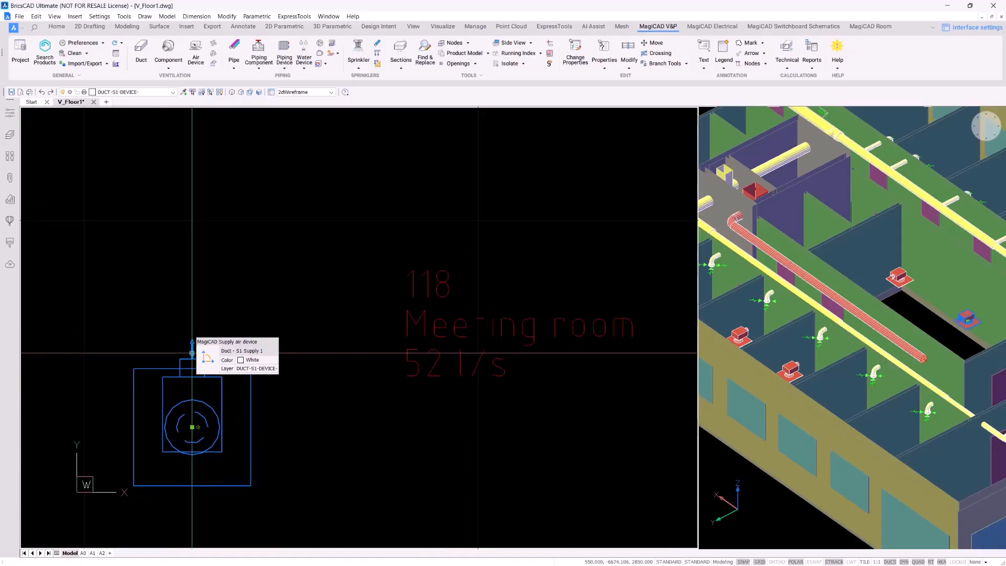
left_click(191, 352)
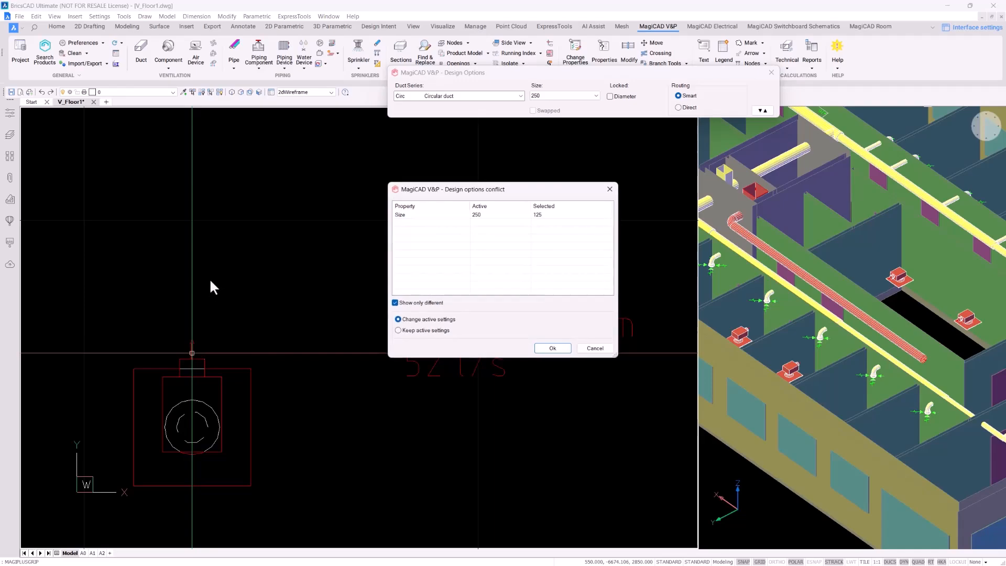
key("Return")
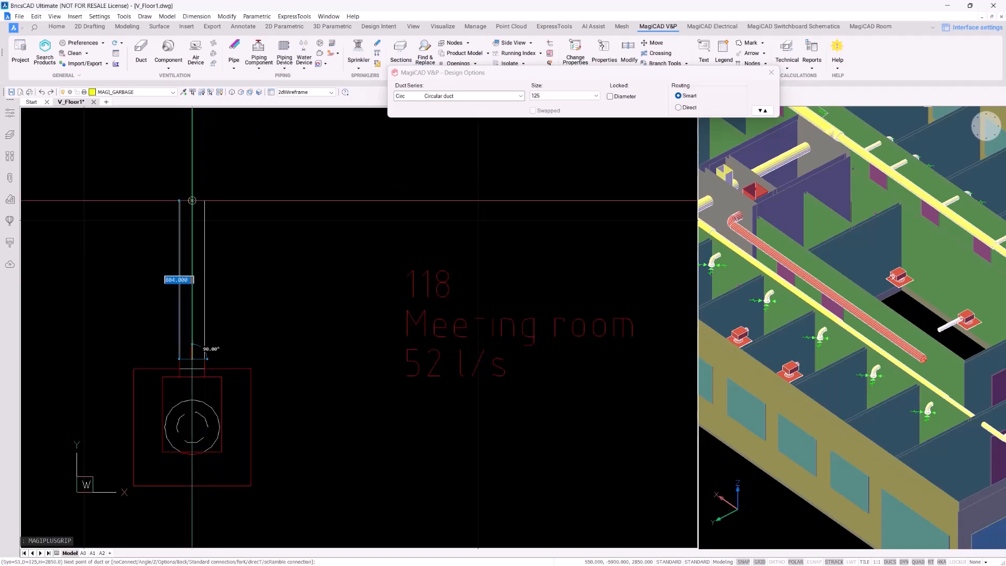
scroll(192, 201, "down", 4)
middle_click_drag(192, 202, 192, 314)
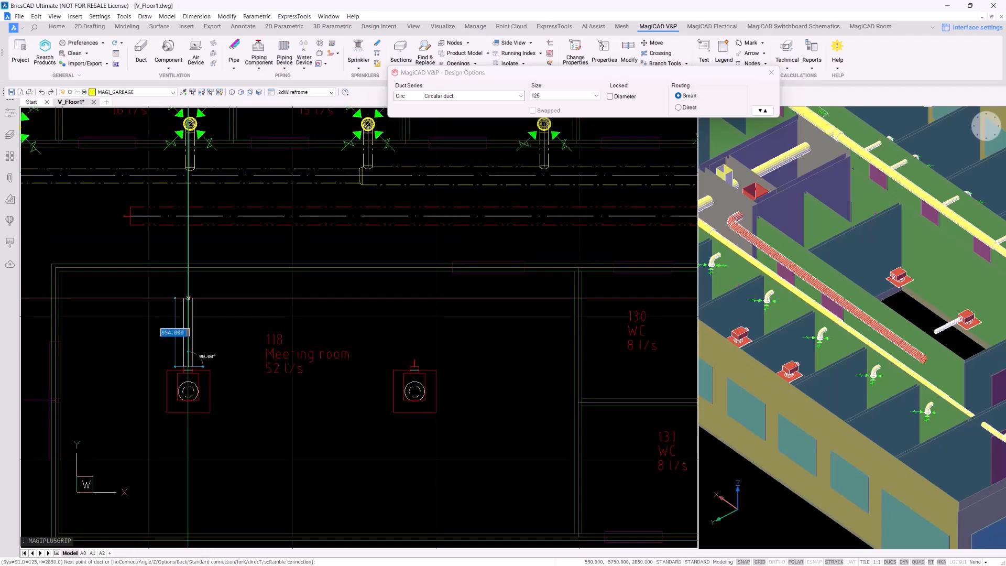
left_click(188, 224)
Start a similar 125 duct from the main duct toward the second meeting room device
scroll(216, 255, "up", 1)
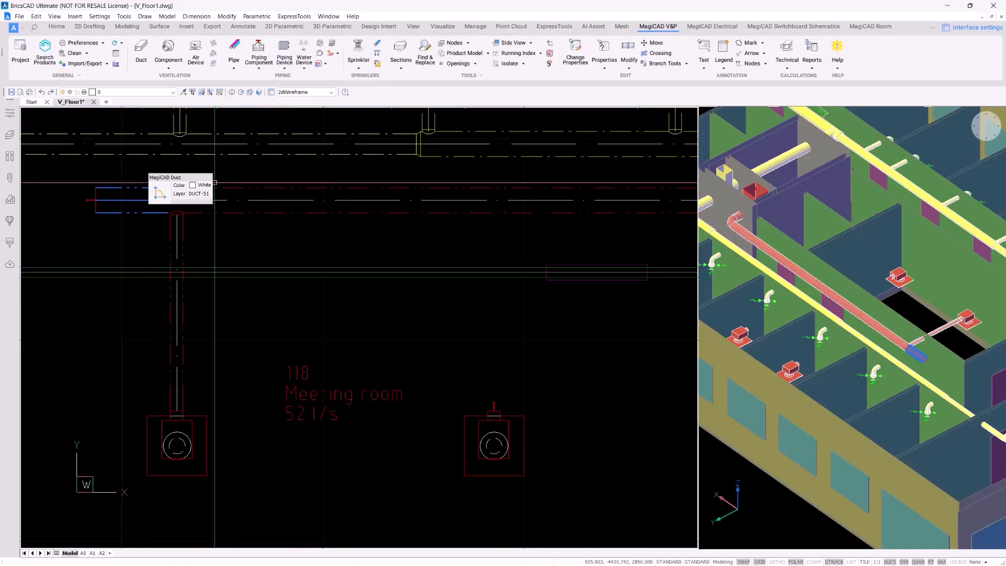
scroll(250, 295, "down", 1)
middle_click_drag(186, 295, 153, 285)
scroll(151, 285, "up", 2)
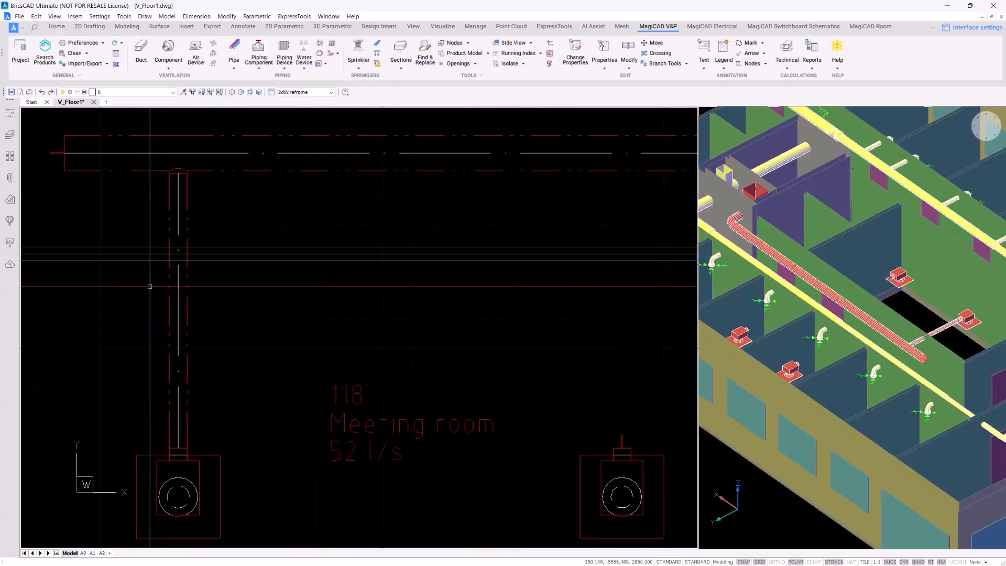
left_click(186, 278)
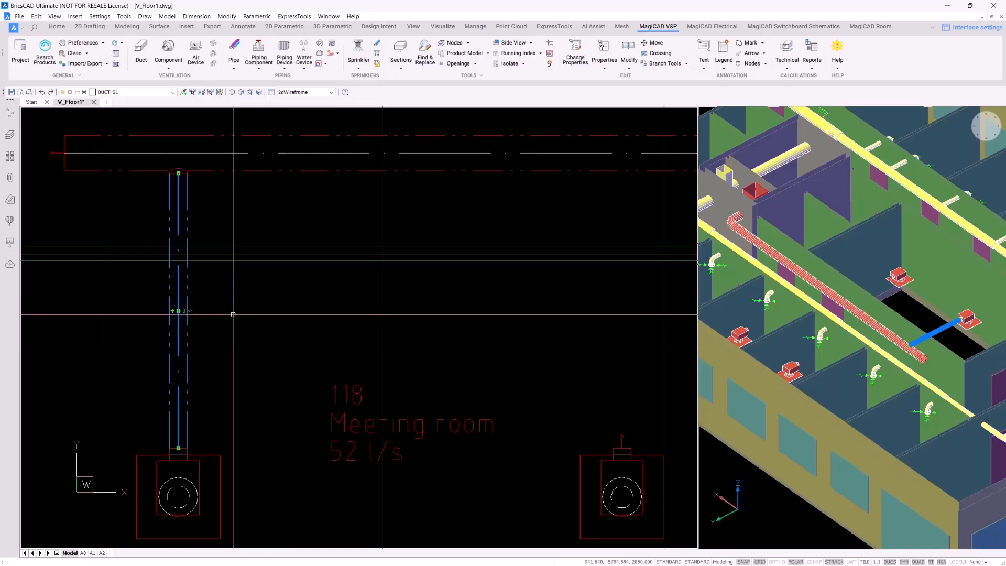
left_click(189, 311)
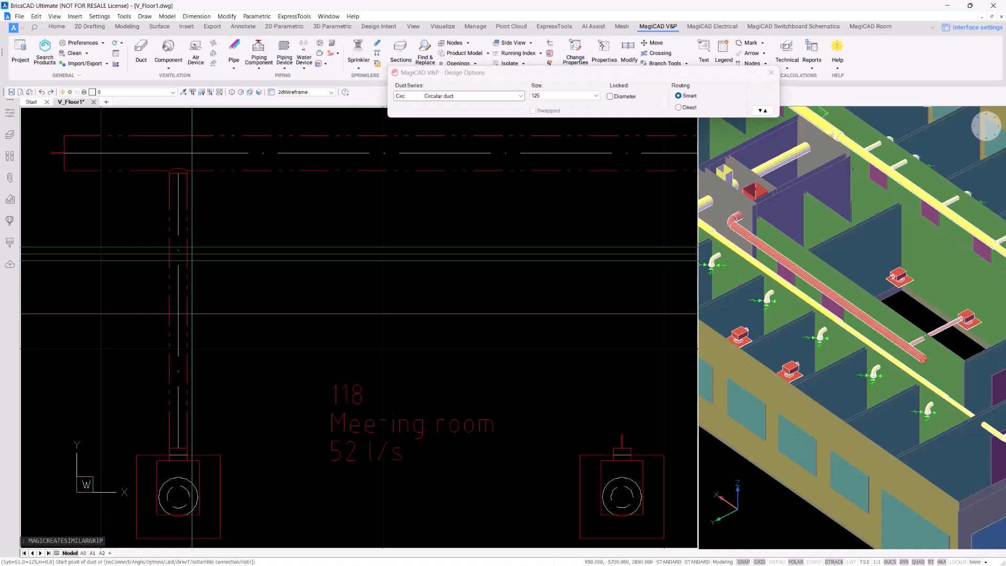
scroll(445, 312, "down", 1)
middle_click_drag(445, 312, 159, 282)
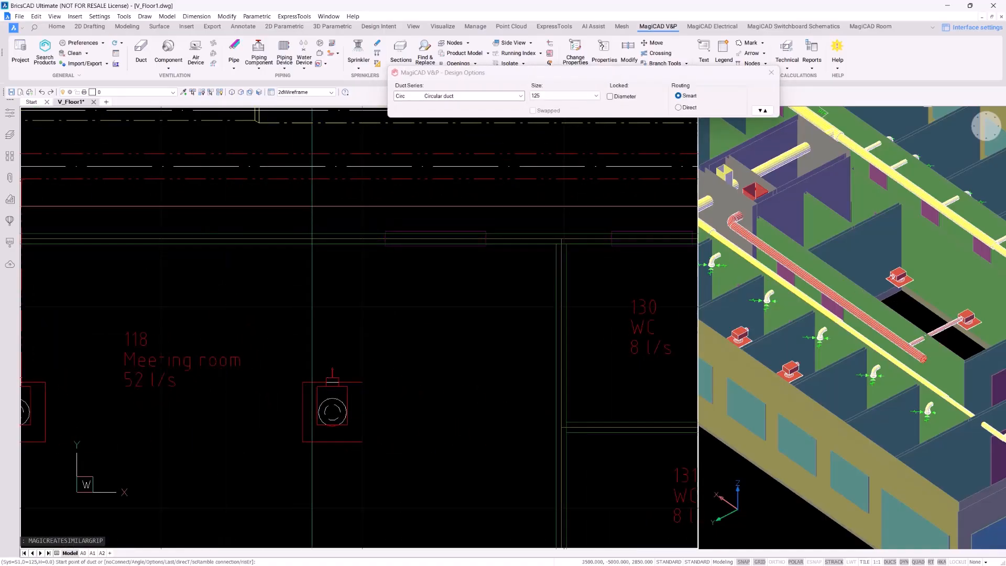
left_click(332, 181)
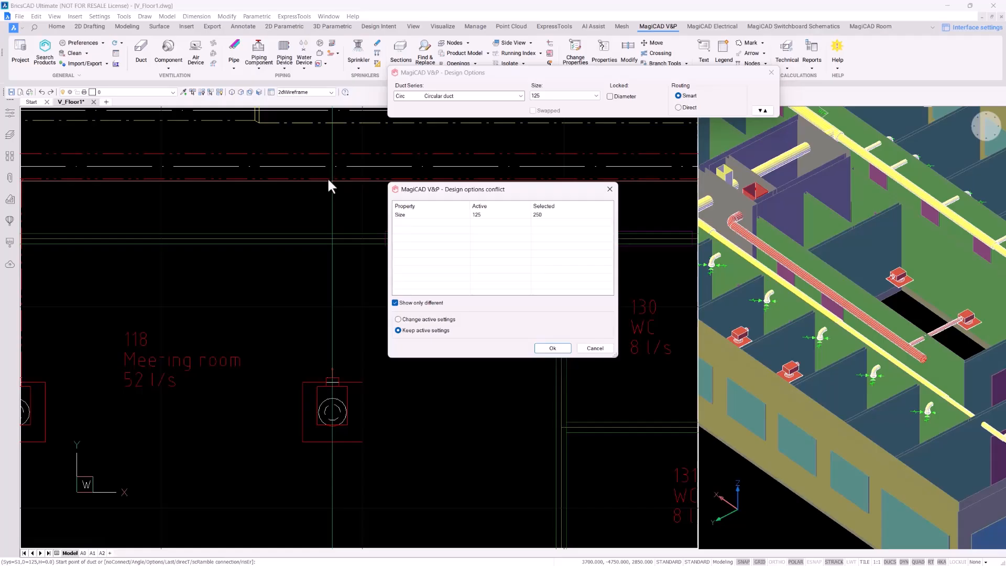
key("Return")
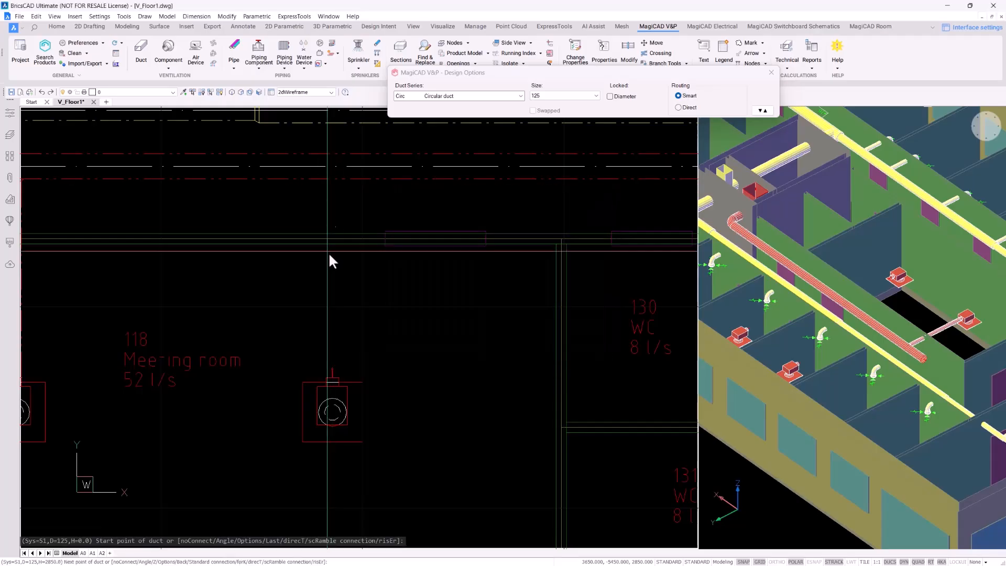
left_click(332, 311)
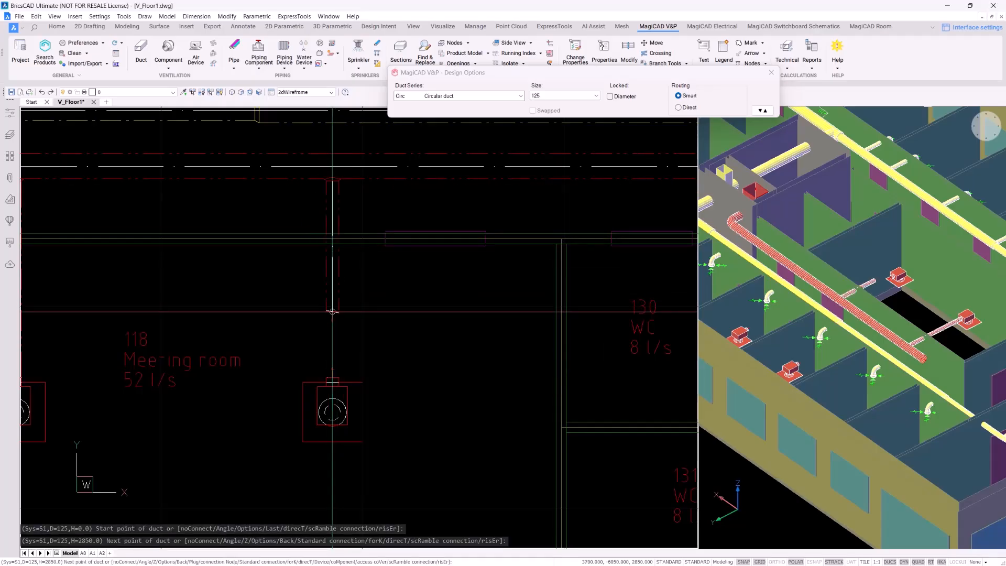
Connect the 125 duct down to the second air device and check the branch in 3D
left_click(333, 377)
key("Escape")
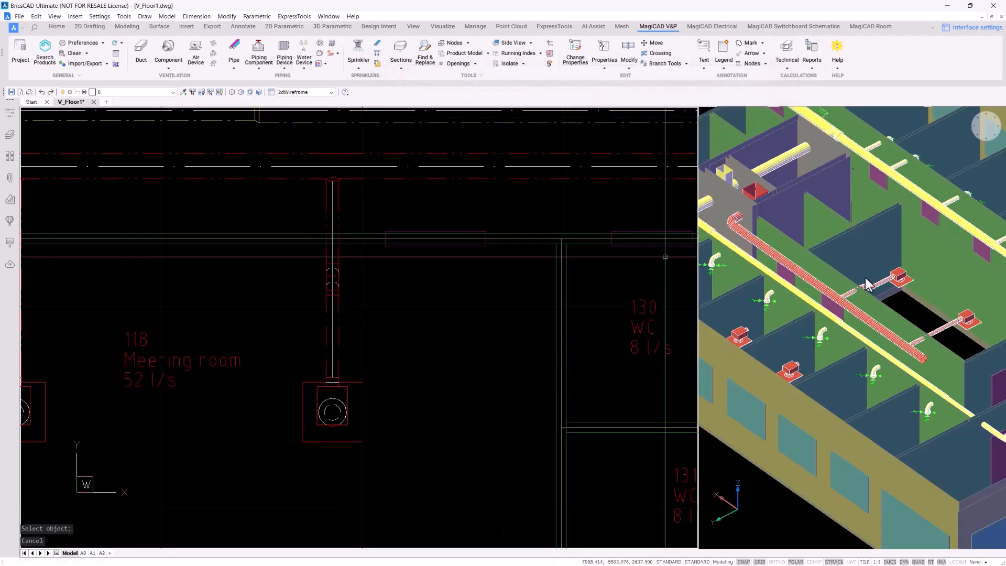
left_click(867, 254)
scroll(867, 275, "up", 2)
scroll(860, 285, "up", 2)
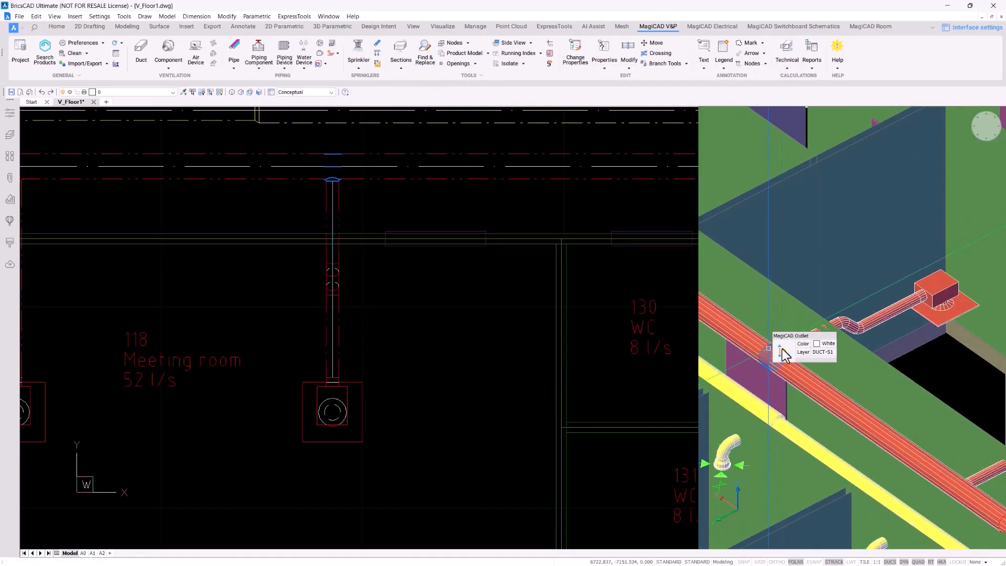
left_click(887, 317)
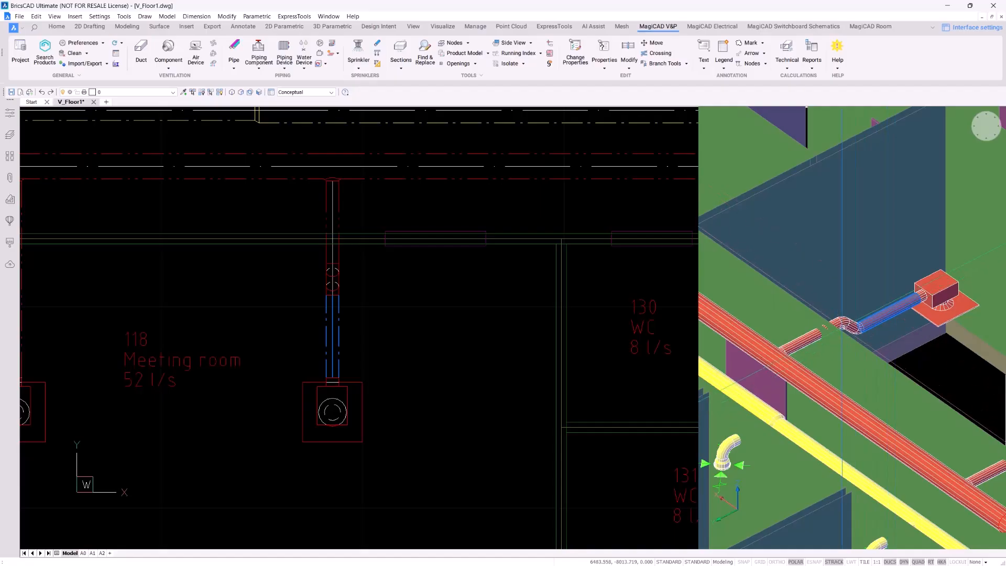
key("Escape")
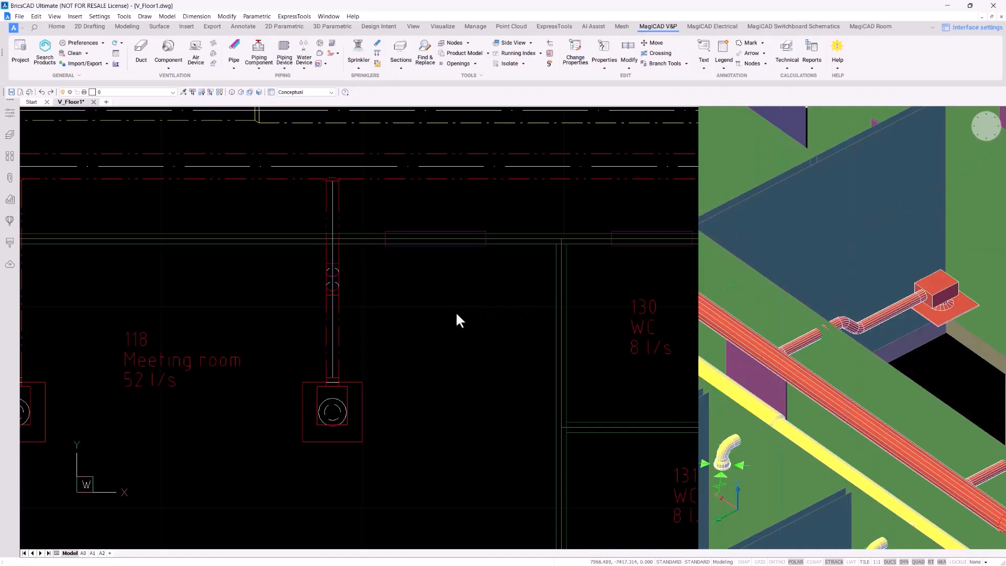
Connect the air device above office 124 to the main duct with a 125 duct
scroll(457, 320, "down", 2)
middle_click_drag(427, 317, 366, 370)
scroll(367, 371, "down", 2)
scroll(369, 176, "up", 2)
middle_click_drag(373, 176, 368, 235)
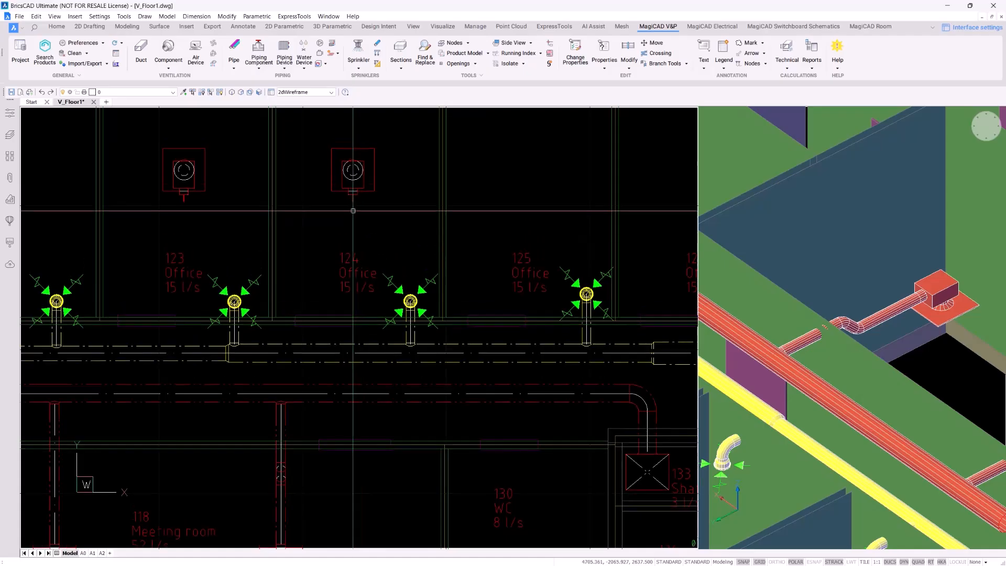
left_click(353, 200)
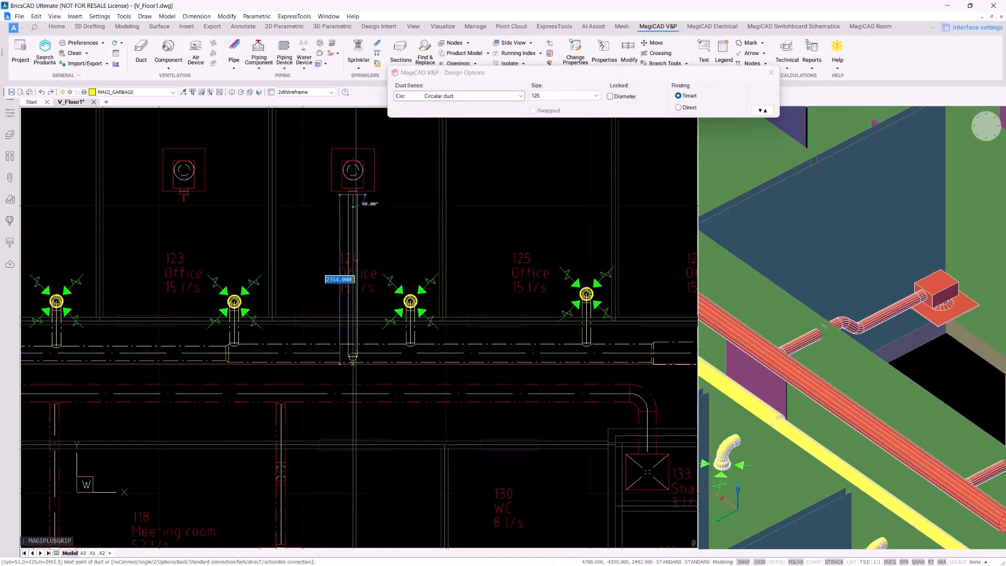
left_click(366, 382)
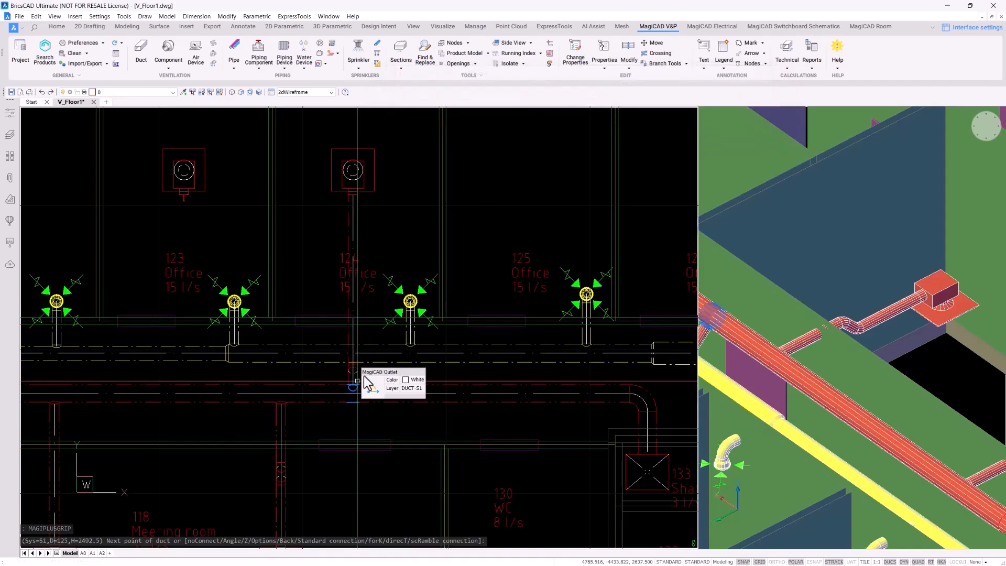
key("Escape")
Start a duct from the office 123 air device, then cancel the duct command
left_click(199, 195)
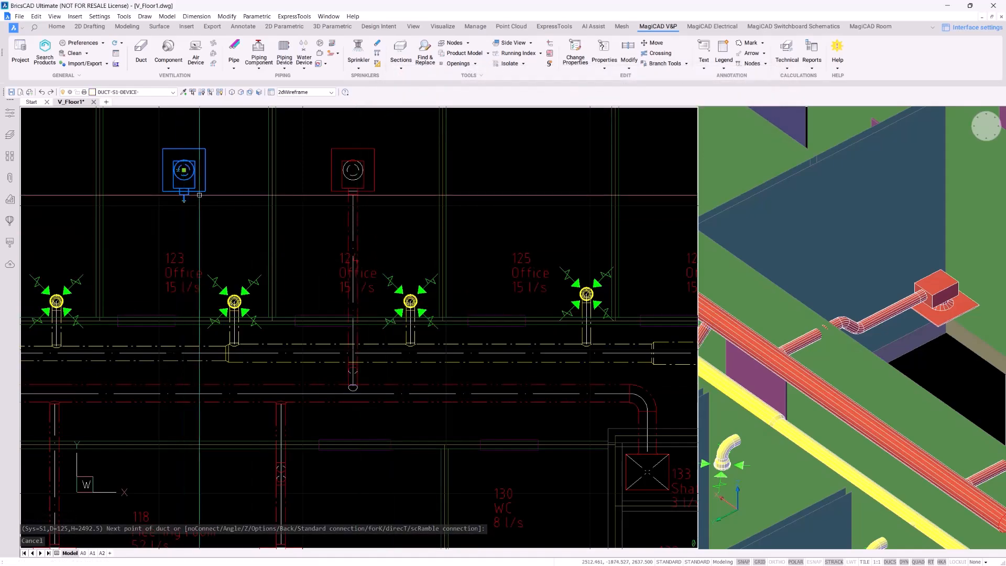
left_click(183, 200)
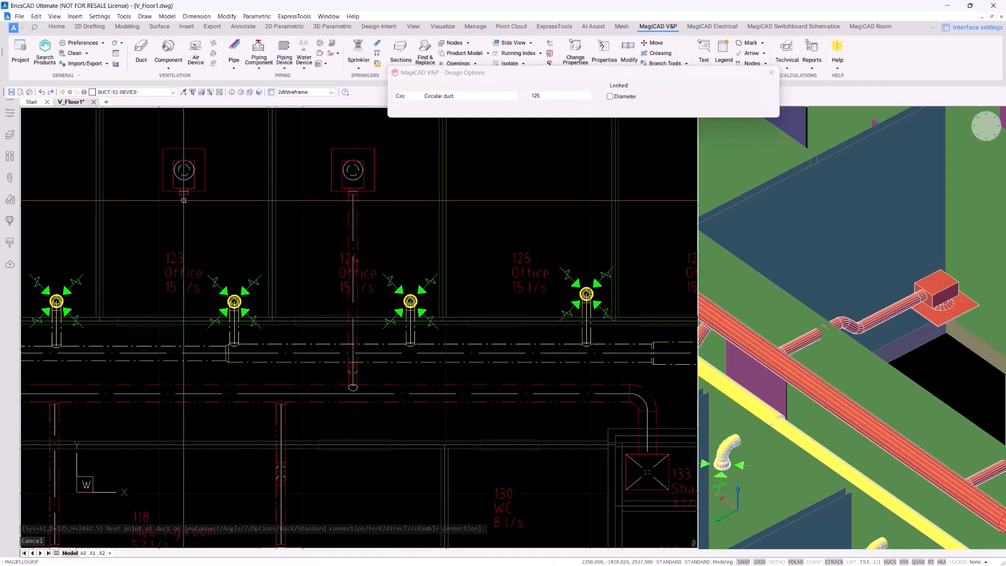
scroll(368, 390, "up", 1)
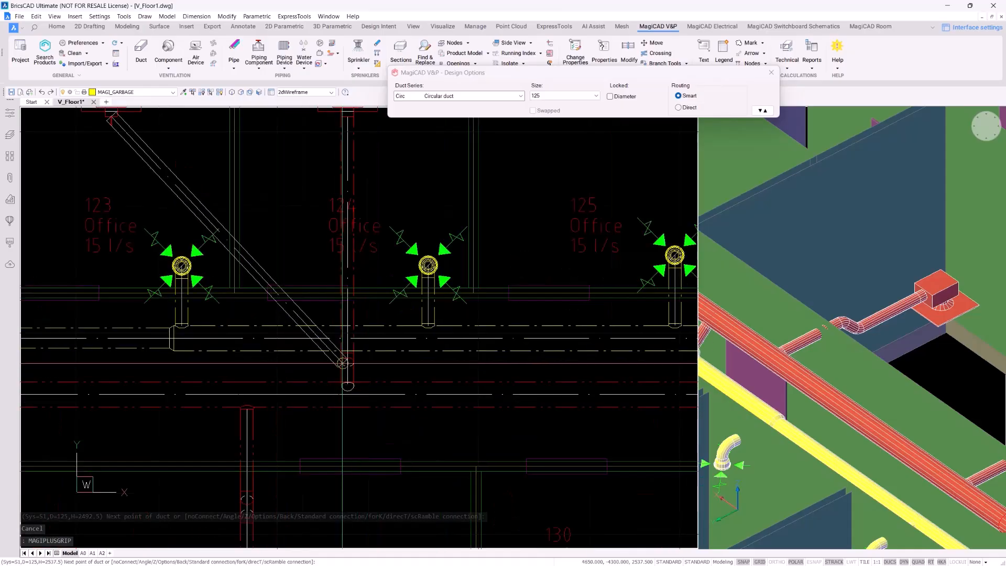
middle_click_drag(122, 337, 185, 329)
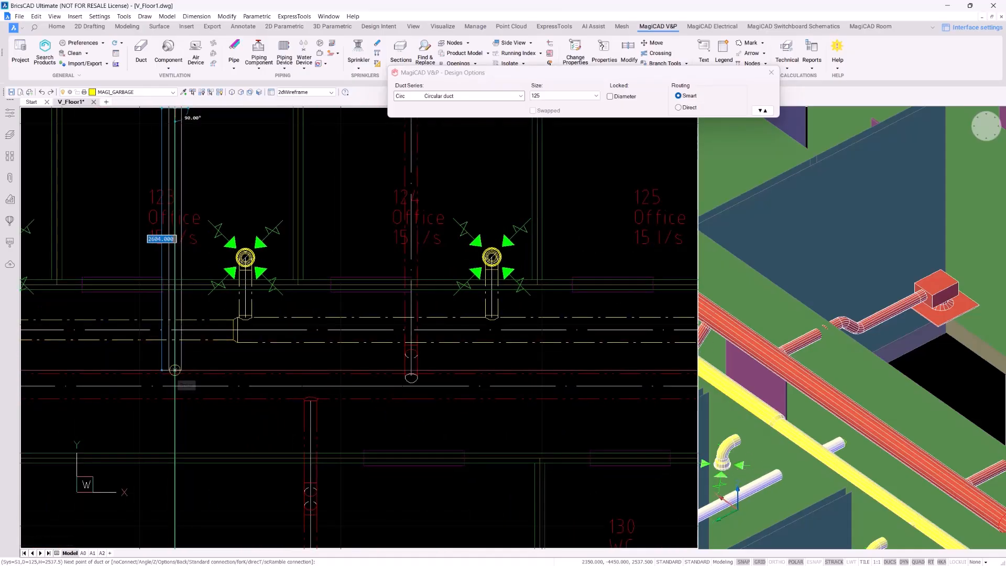
key("Escape")
scroll(243, 342, "down", 3)
scroll(756, 296, "down", 2)
Continue a new duct from the elbow above shaft 133, adopting the existing 250 size
middle_click_drag(754, 360, 822, 341)
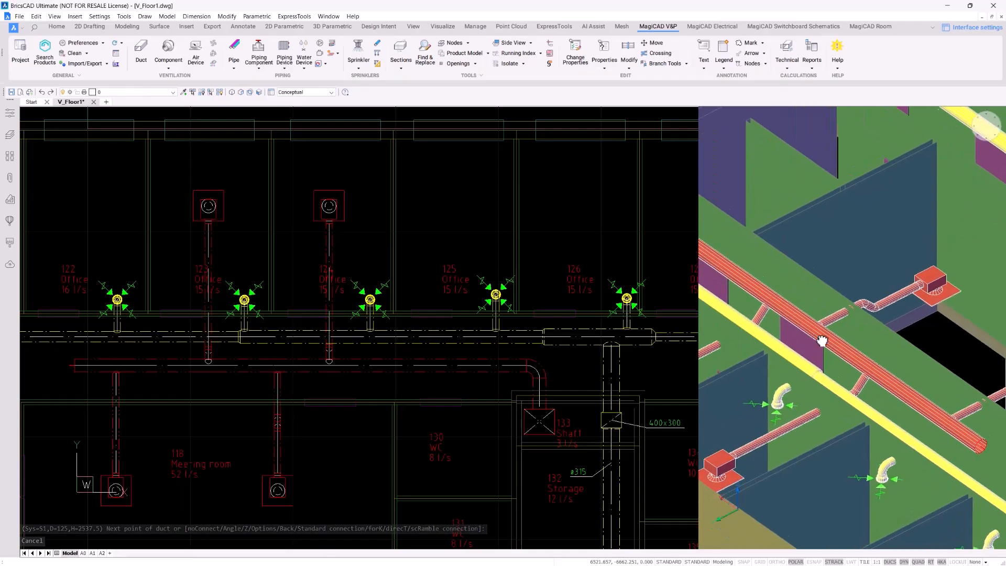
scroll(863, 320, "up", 4)
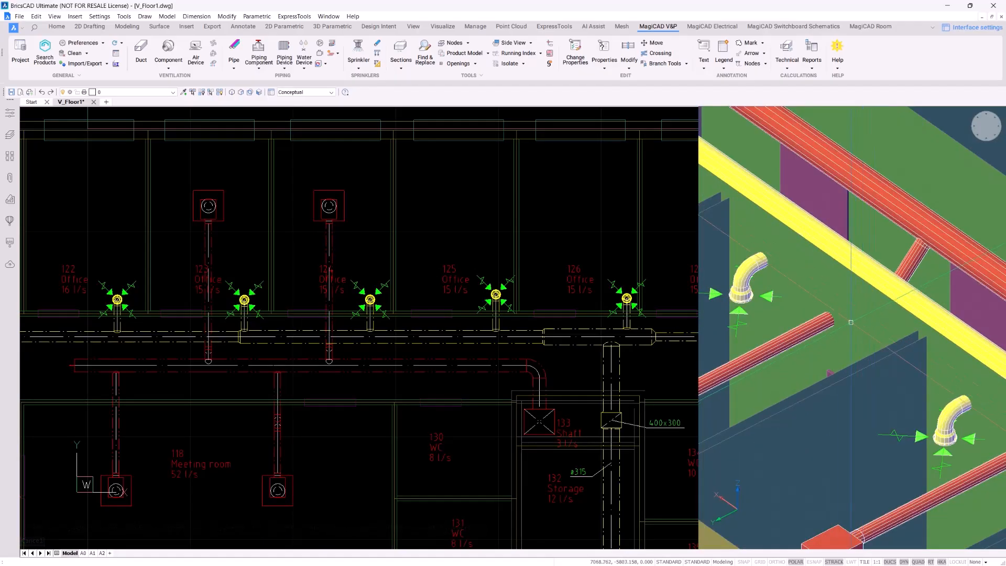
scroll(879, 302, "down", 3)
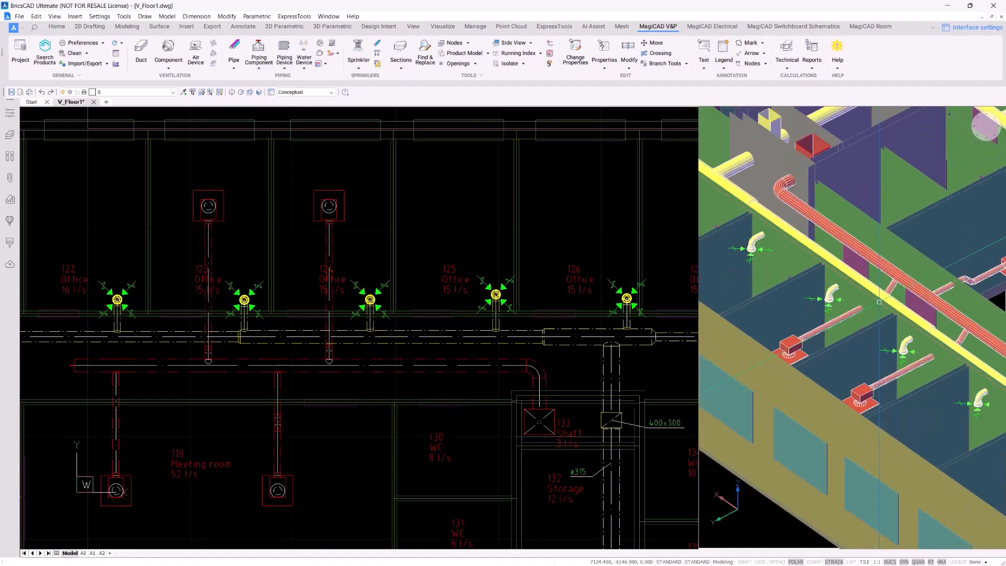
scroll(879, 302, "down", 2)
left_click(502, 209)
middle_click_drag(491, 259, 338, 167)
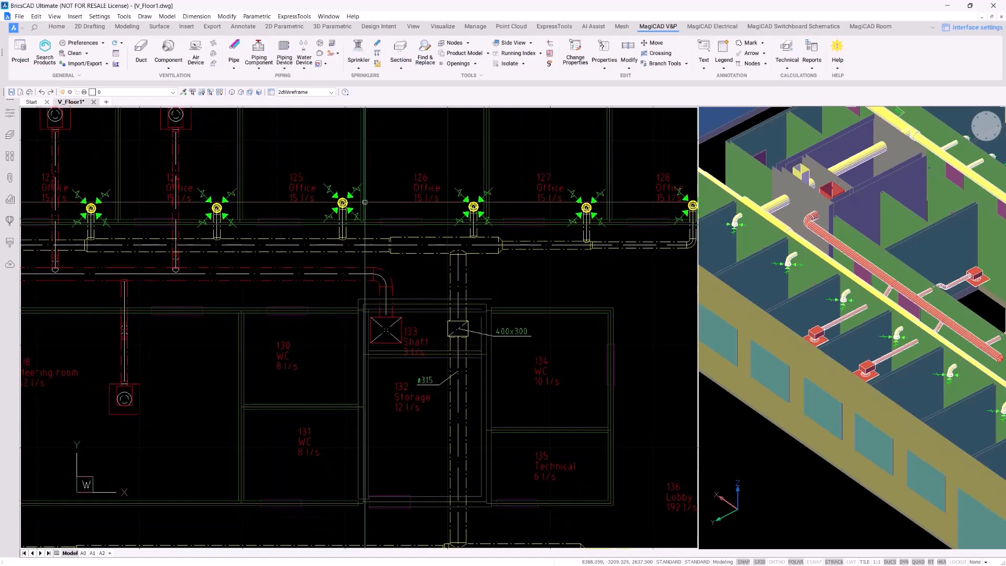
scroll(409, 262, "up", 3)
left_click(360, 288)
scroll(408, 301, "up", 2)
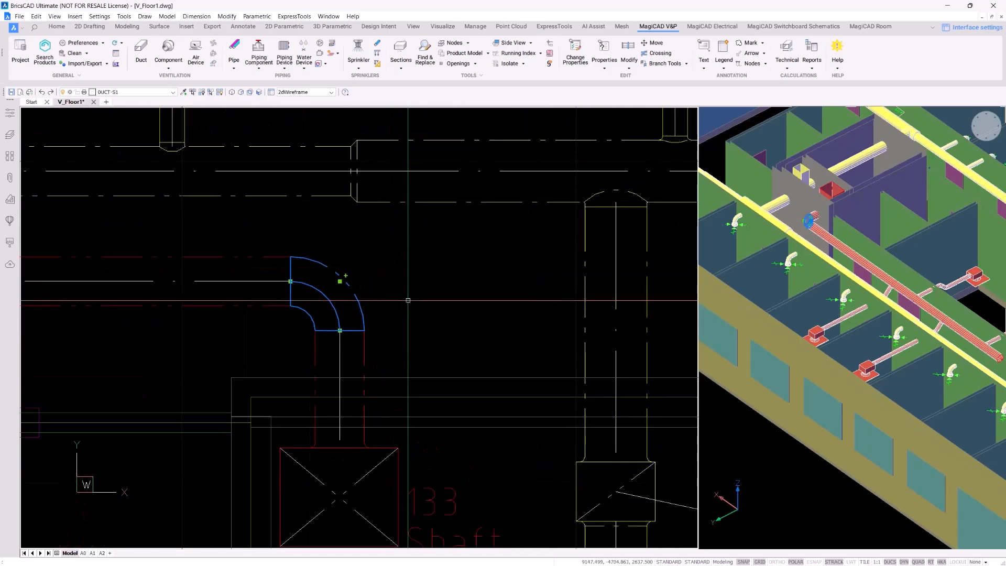
middle_click_drag(408, 301, 336, 220)
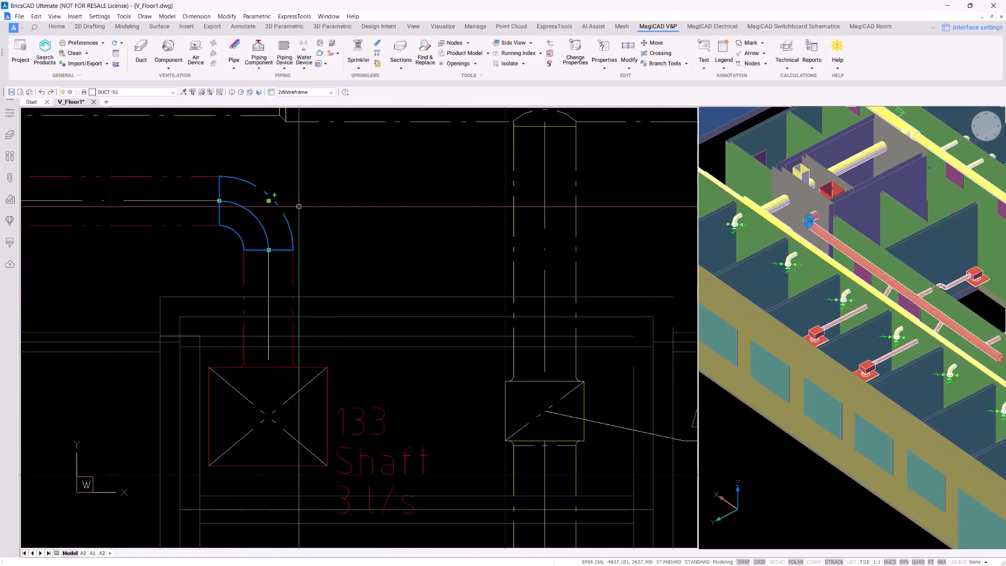
left_click(275, 195)
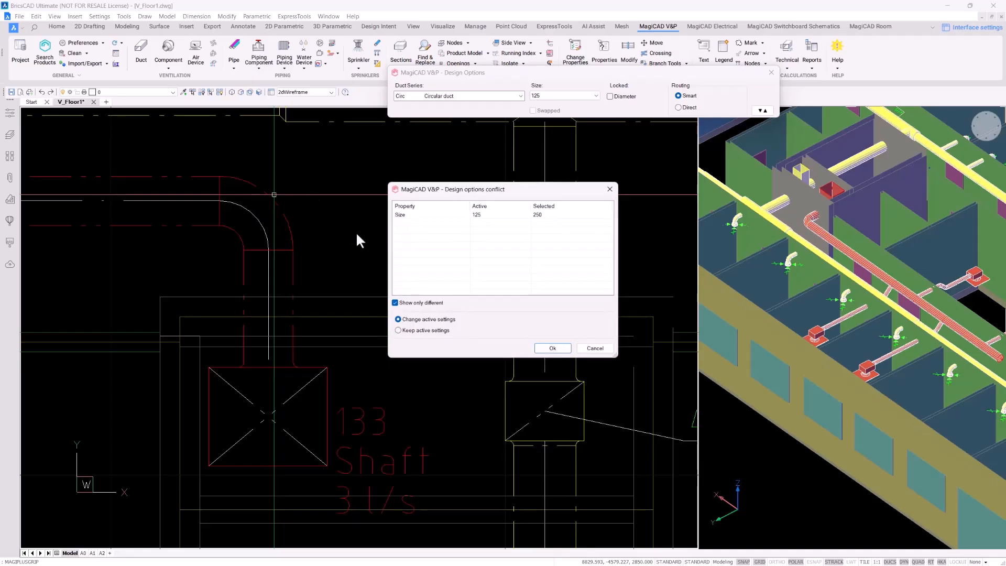
key("Return")
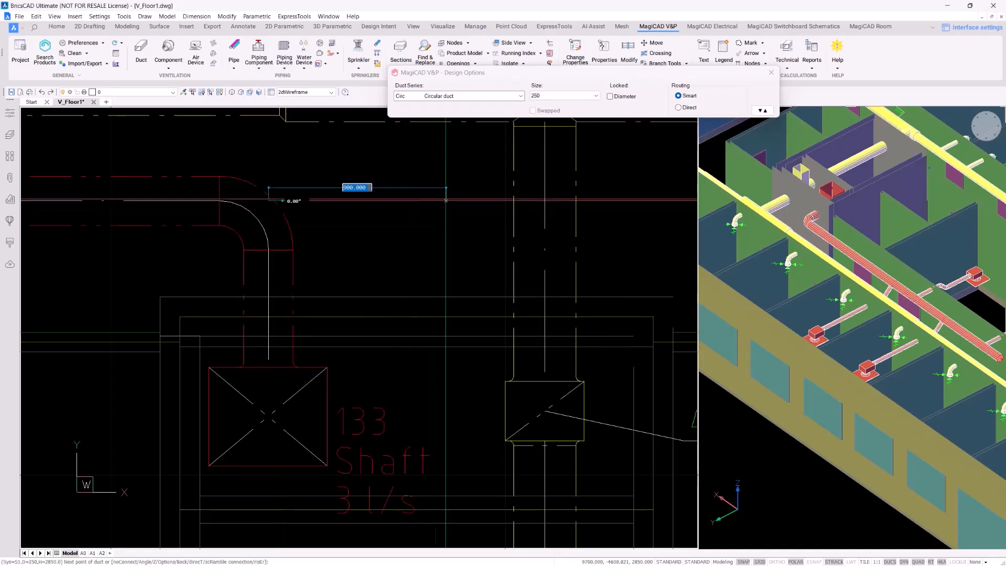
scroll(336, 204, "down", 4)
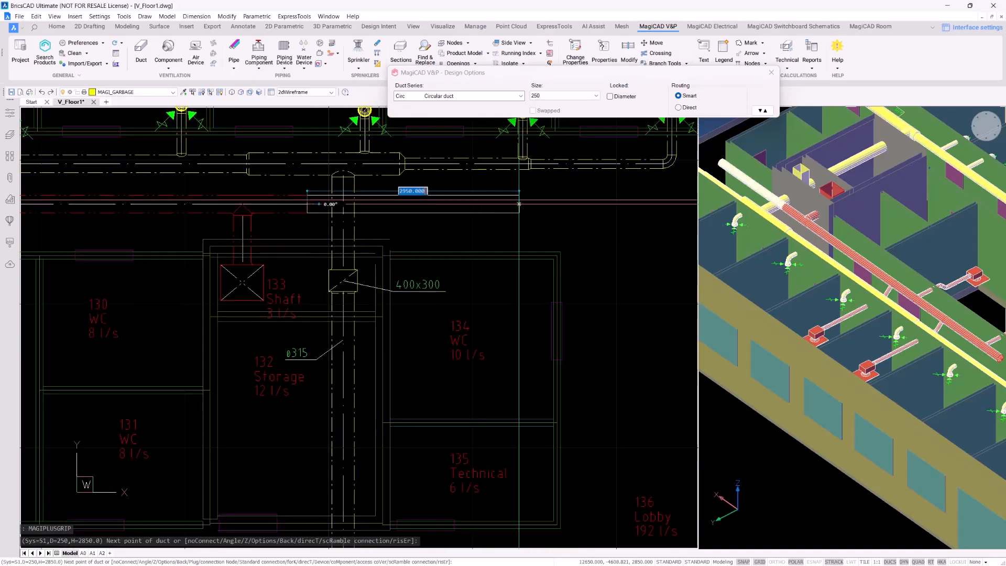
Place the next duct point east of the shaft and bring up the routing options menu
left_click(484, 203)
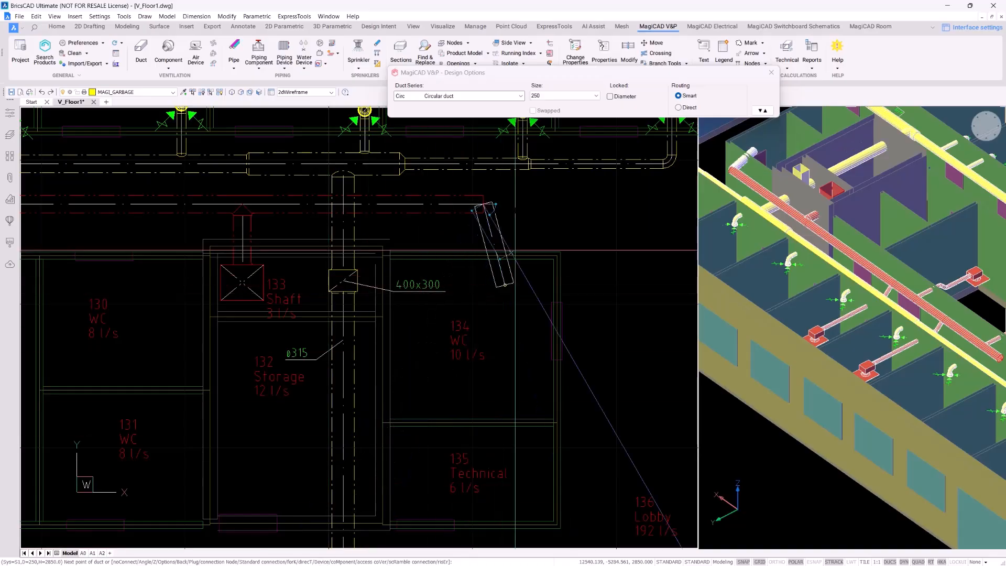
right_click(548, 212)
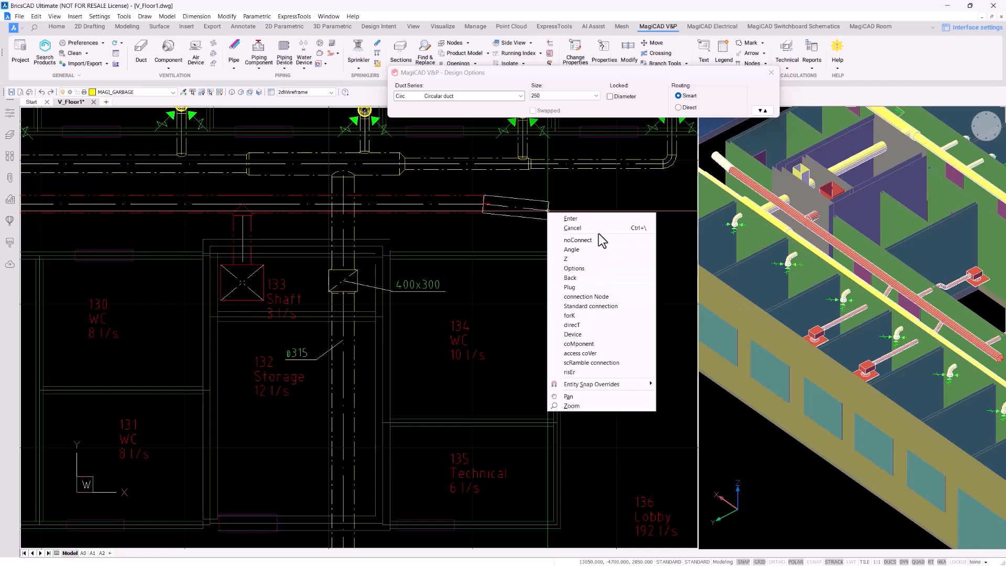
Set the next section's centre height to 2395 mm, below the bottom of the crossing duct
left_click(583, 259)
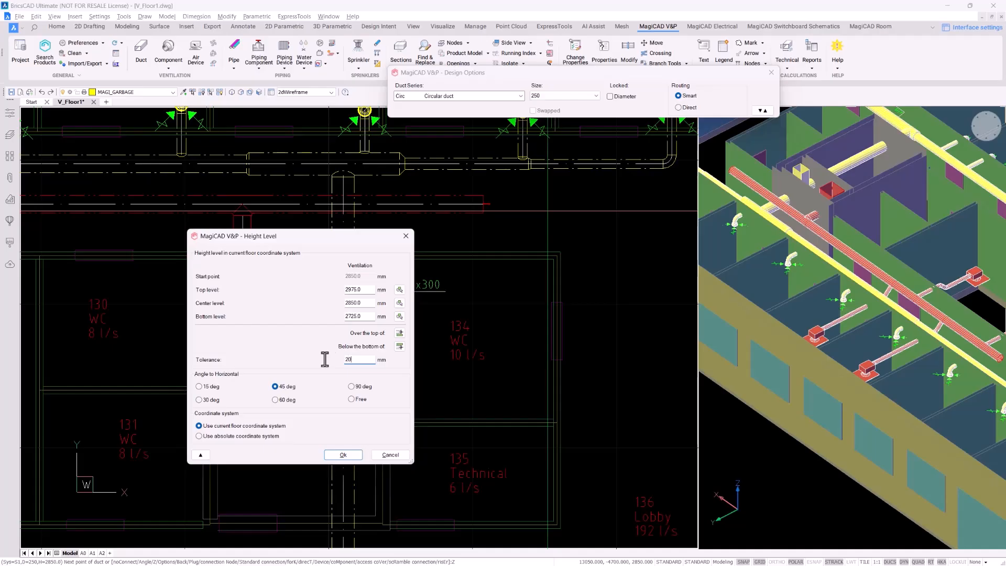
left_click(400, 347)
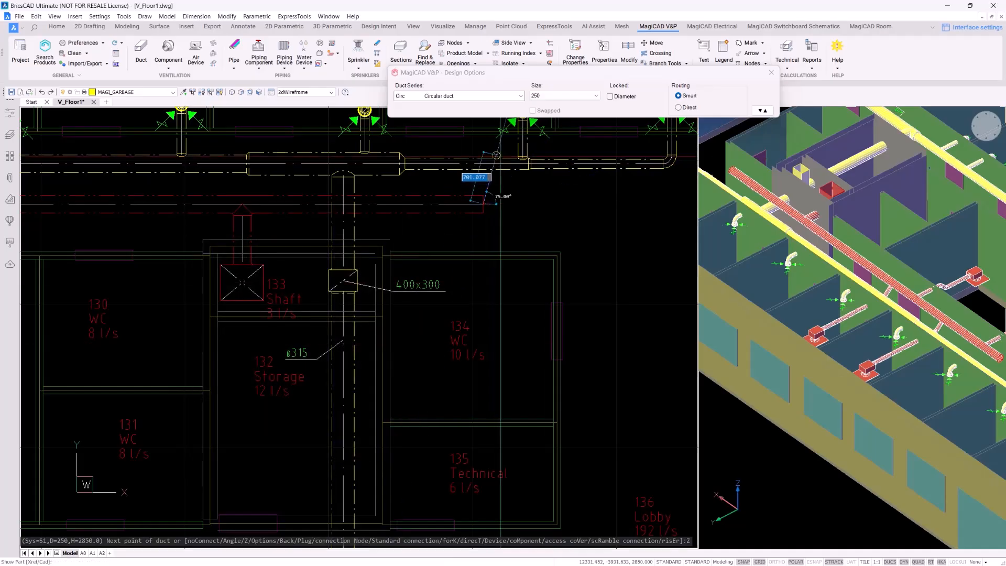
left_click(505, 160)
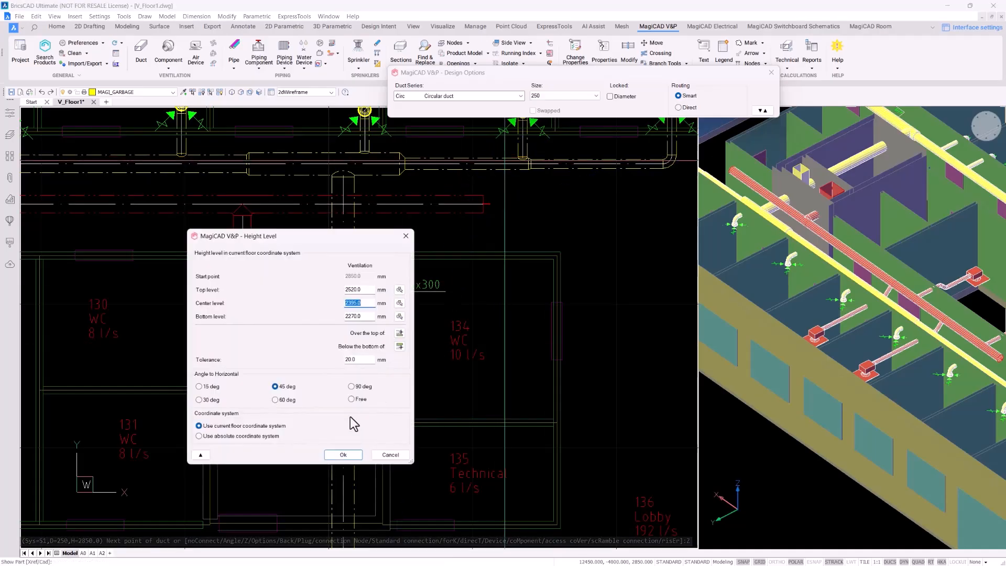
left_click(344, 455)
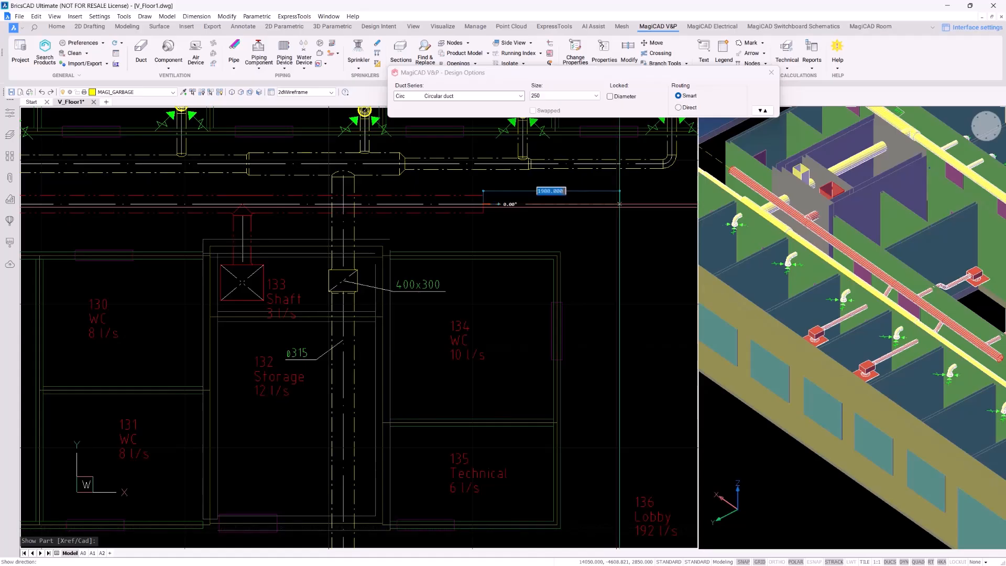
Place the lowered duct section eastward and finish the run
left_click(644, 203)
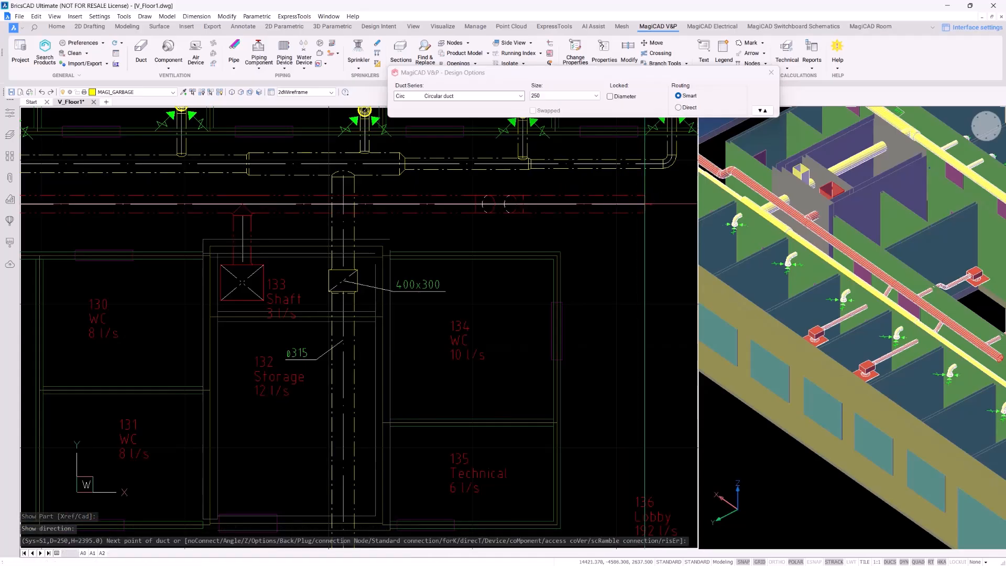
key("Escape")
scroll(731, 155, "up", 3)
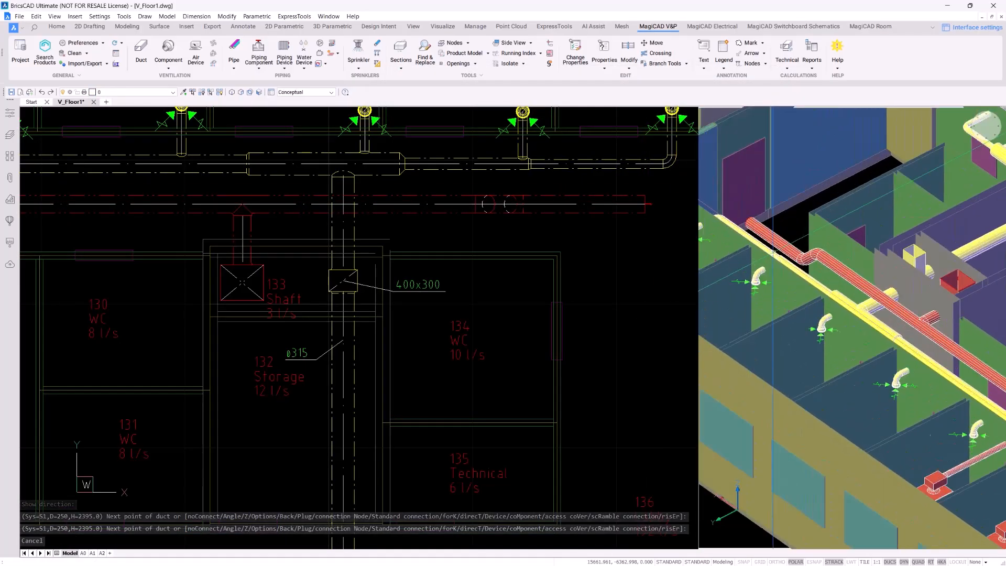
scroll(774, 252, "up", 3)
scroll(830, 227, "down", 3)
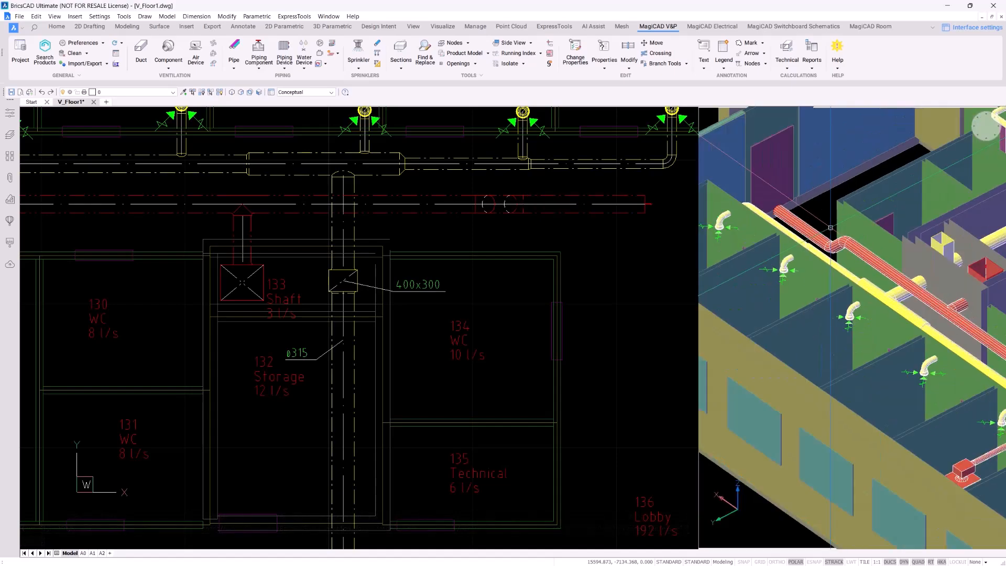
scroll(848, 314, "up", 2)
left_click(561, 234)
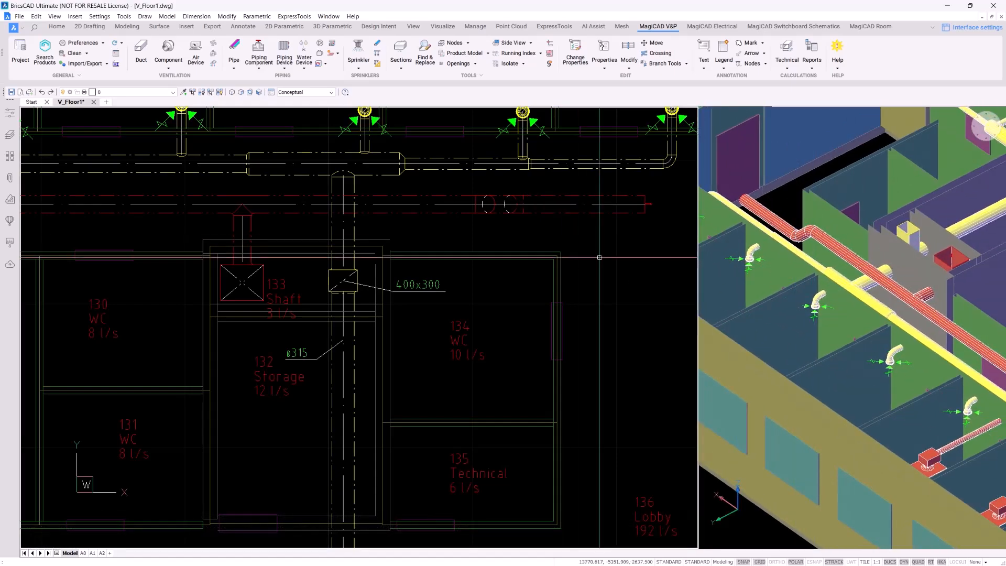
scroll(599, 258, "down", 2)
scroll(600, 257, "down", 2)
middle_click_drag(565, 269, 577, 327)
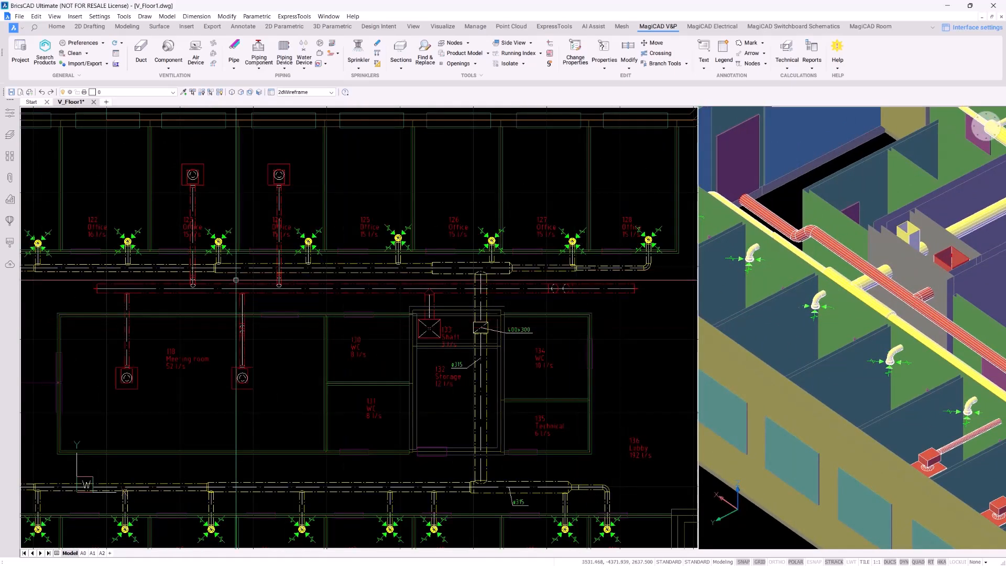
Delete the leftover duct piece at the new run's left end near the Meeting room
scroll(102, 298, "up", 3)
left_click(106, 268)
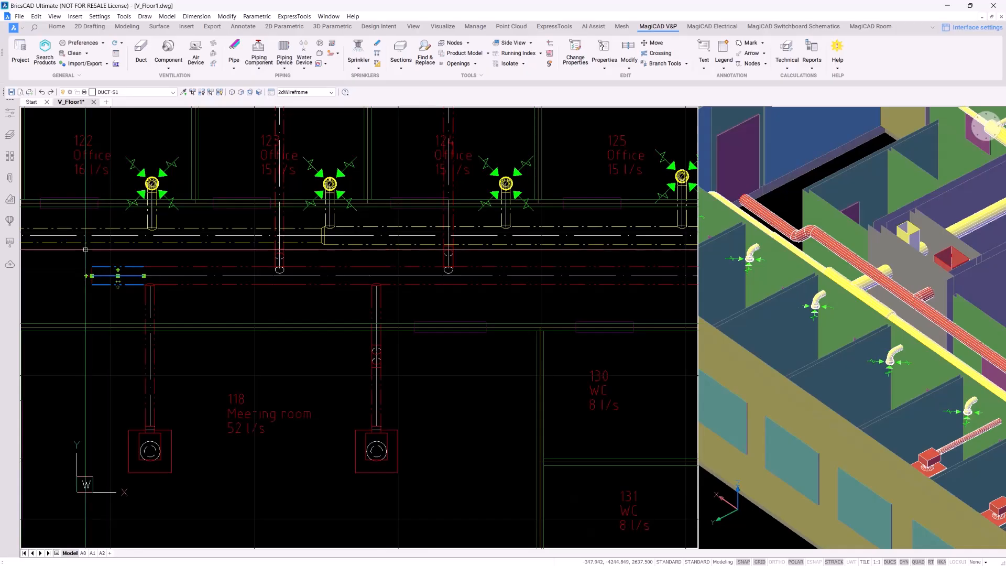
key("Delete")
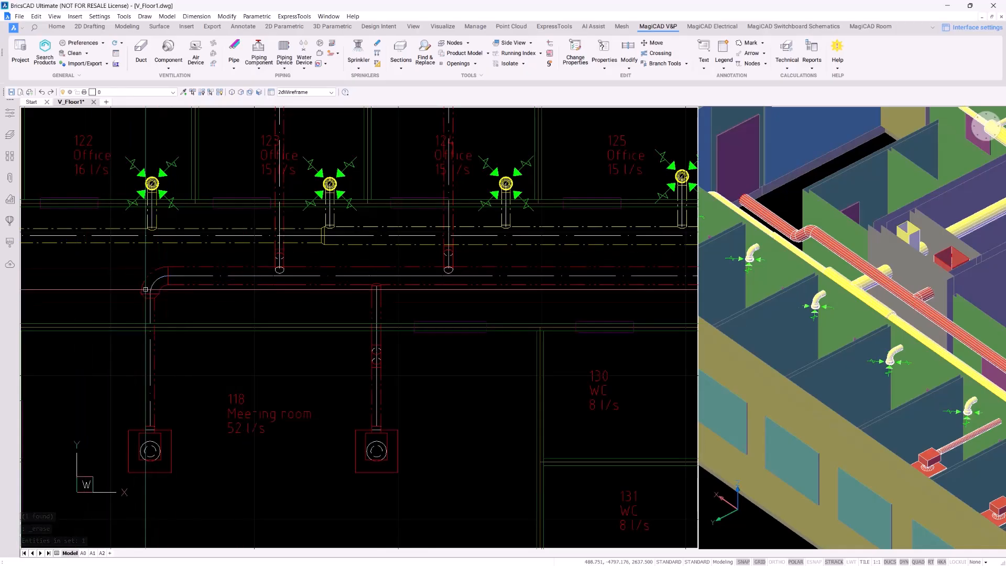
scroll(253, 318, "down", 2)
middle_click_drag(388, 364, 261, 395)
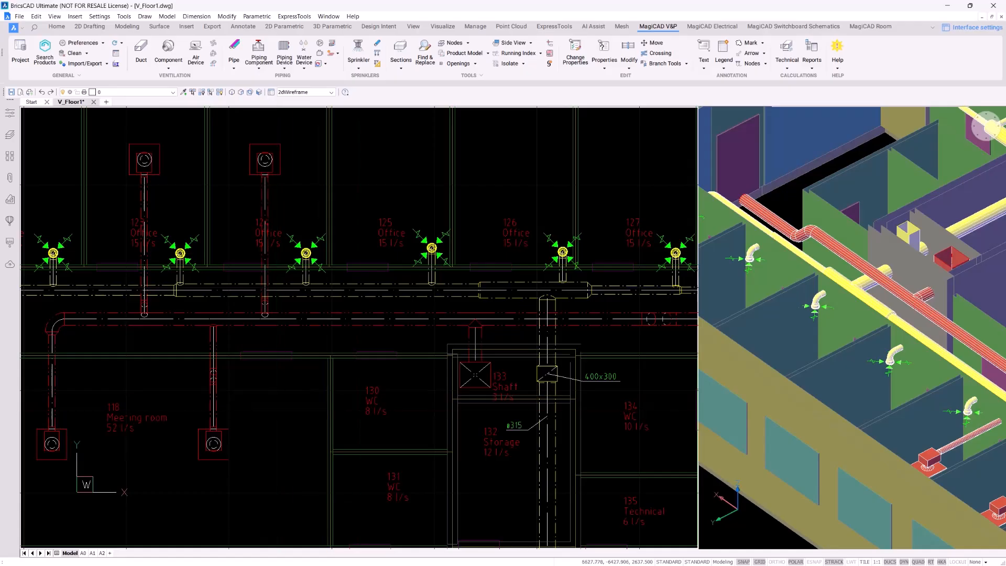
middle_click_drag(428, 397, 330, 374)
scroll(330, 344, "down", 1)
scroll(330, 344, "up", 2)
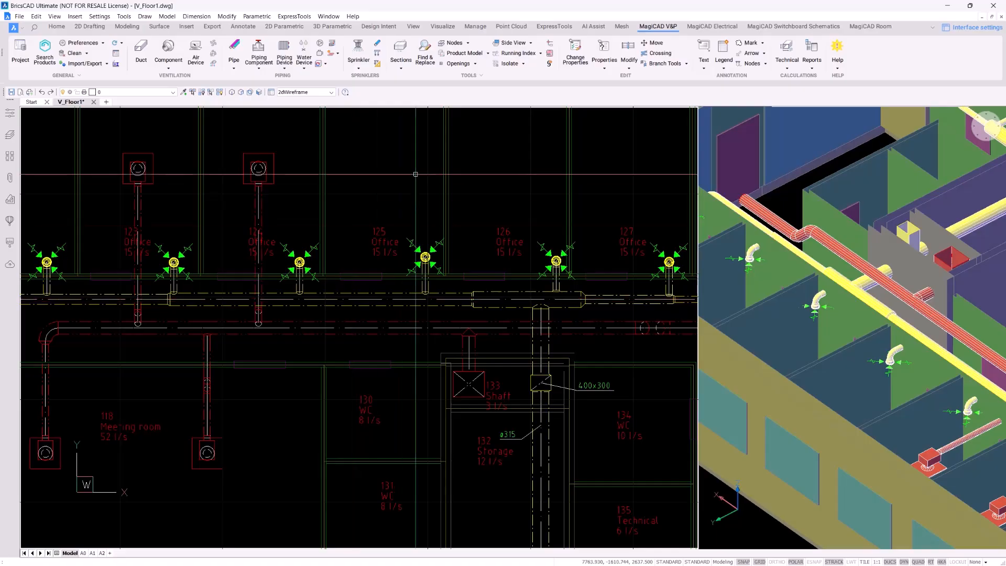
left_click(849, 325)
scroll(901, 351, "down", 2)
middle_click_drag(944, 373, 857, 333)
left_click(520, 218)
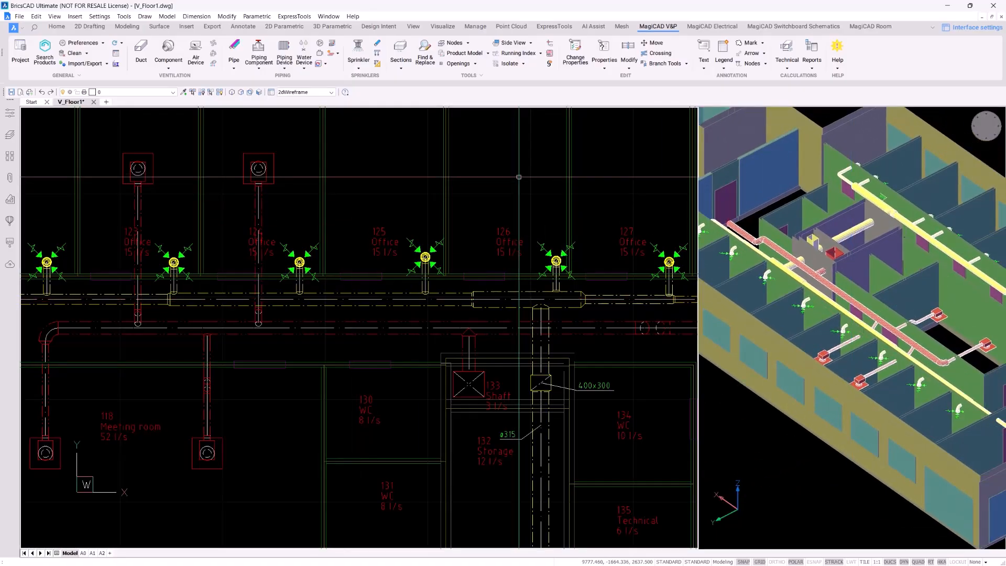
Open the collision check options and untick the pipe, drainage and electrical checks against ducts
left_click(550, 43)
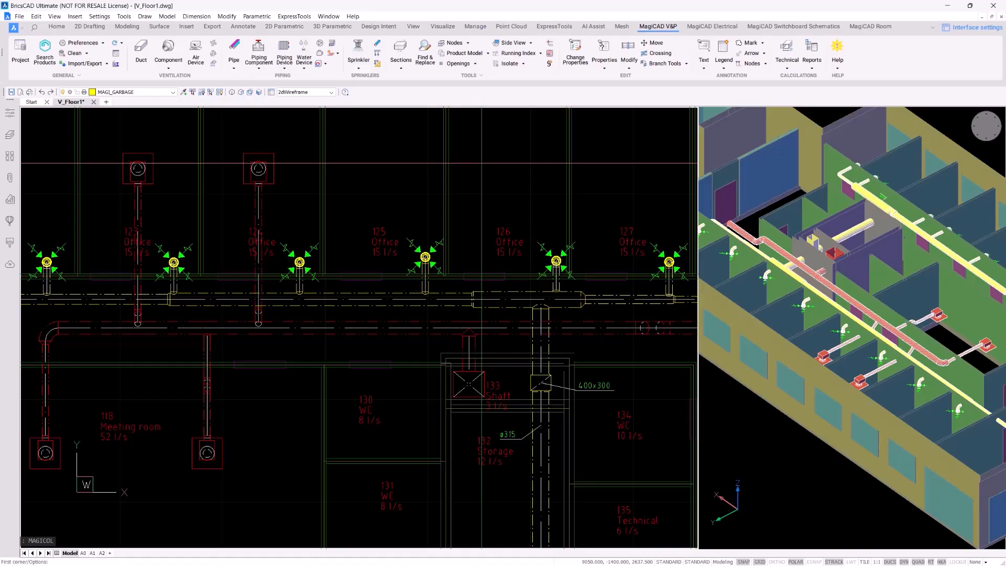
type("o")
key("Return")
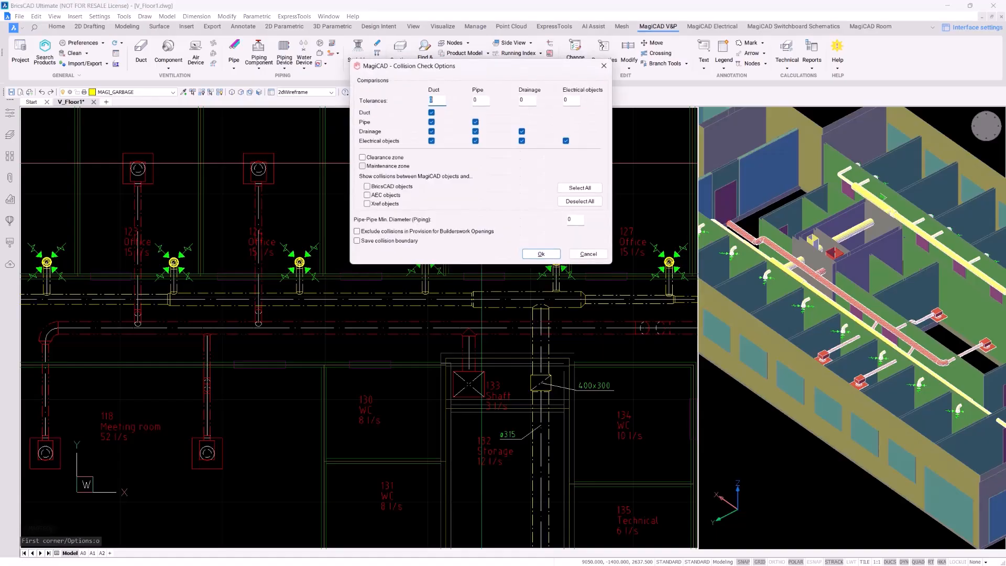
left_click_drag(495, 70, 495, 93)
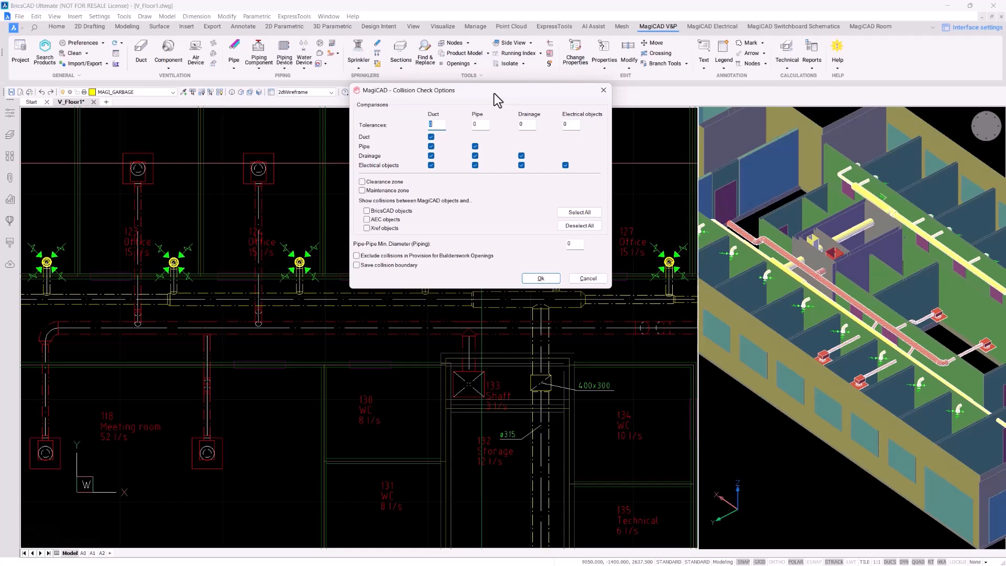
left_click(431, 147)
left_click(431, 156)
left_click(430, 165)
Untick the remaining non-duct checks, keep only Duct/Duct, and window the whole floor plan
left_click(474, 147)
left_click(521, 156)
left_click(521, 166)
left_click(565, 165)
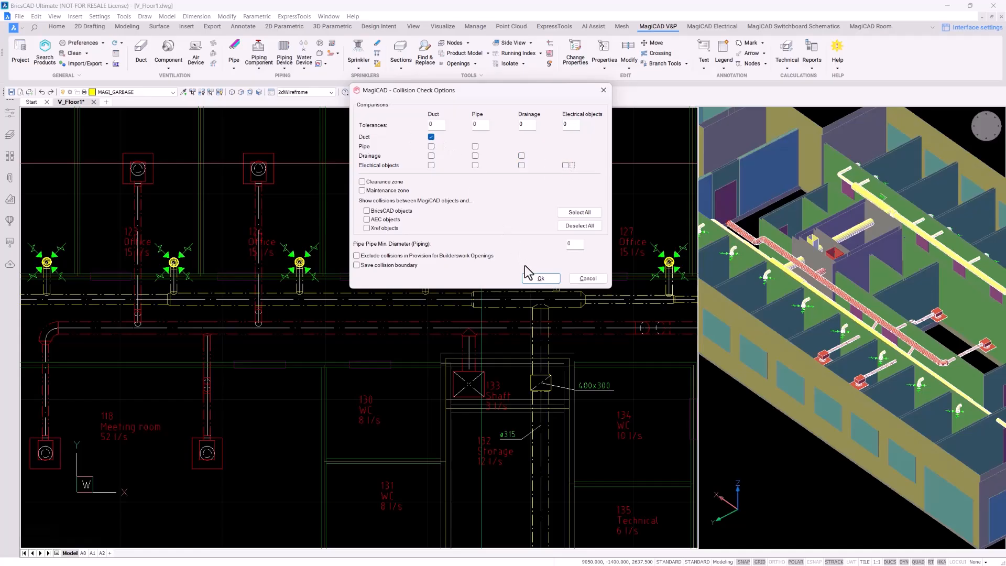
left_click(532, 279)
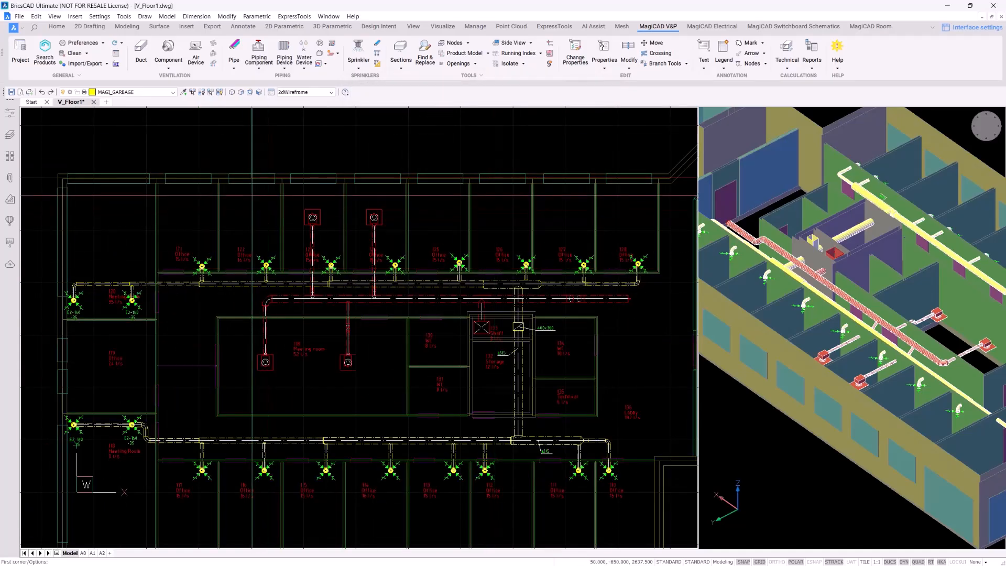
left_click(249, 194)
left_click(654, 398)
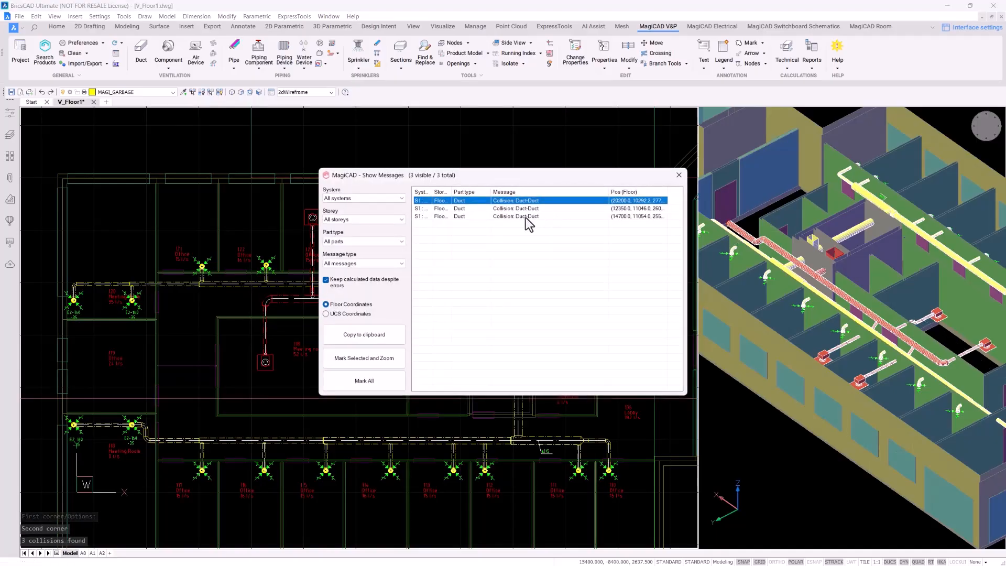
left_click(373, 382)
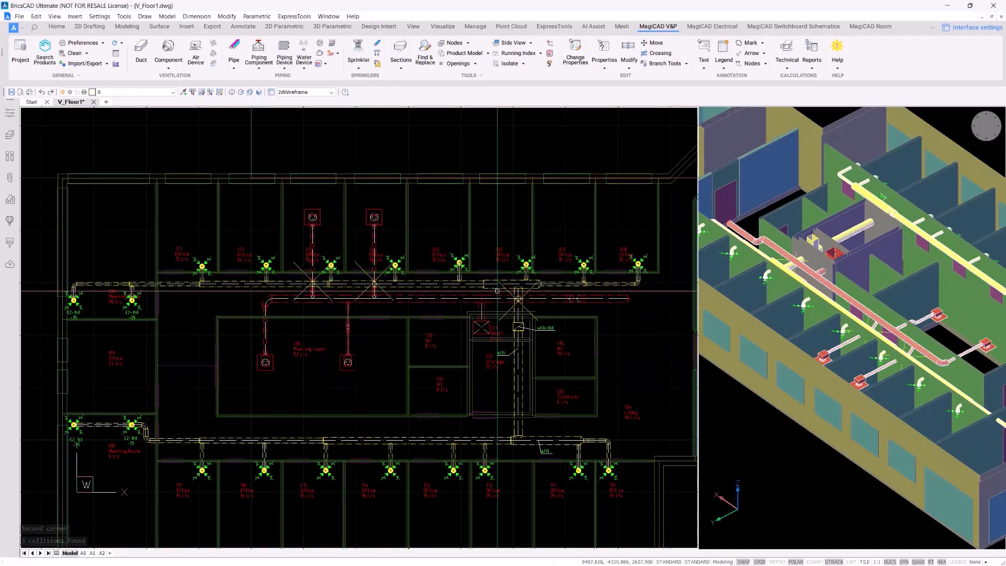
scroll(447, 326, "up", 2)
middle_click_drag(429, 340, 370, 365)
scroll(569, 289, "up", 2)
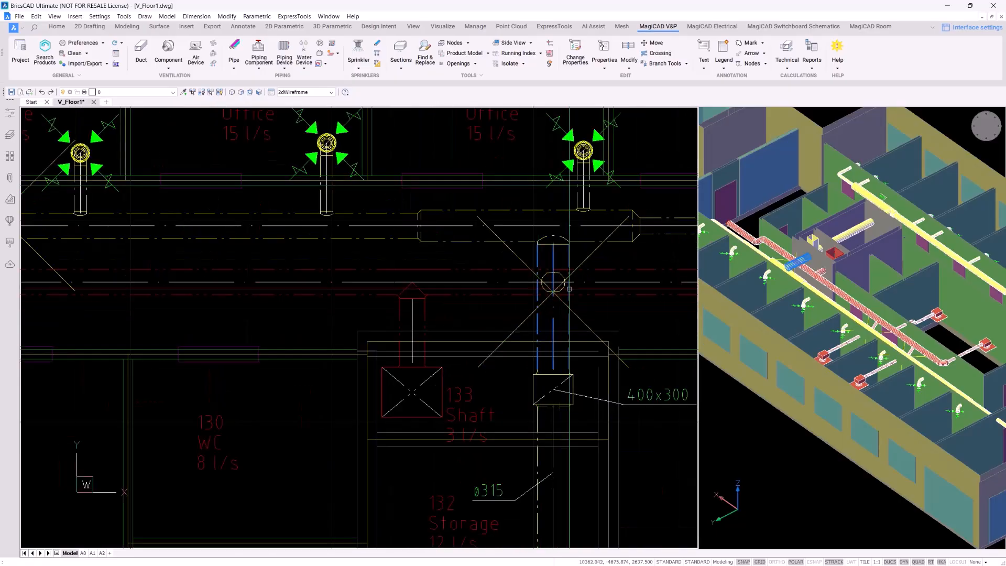
scroll(365, 231, "down", 2)
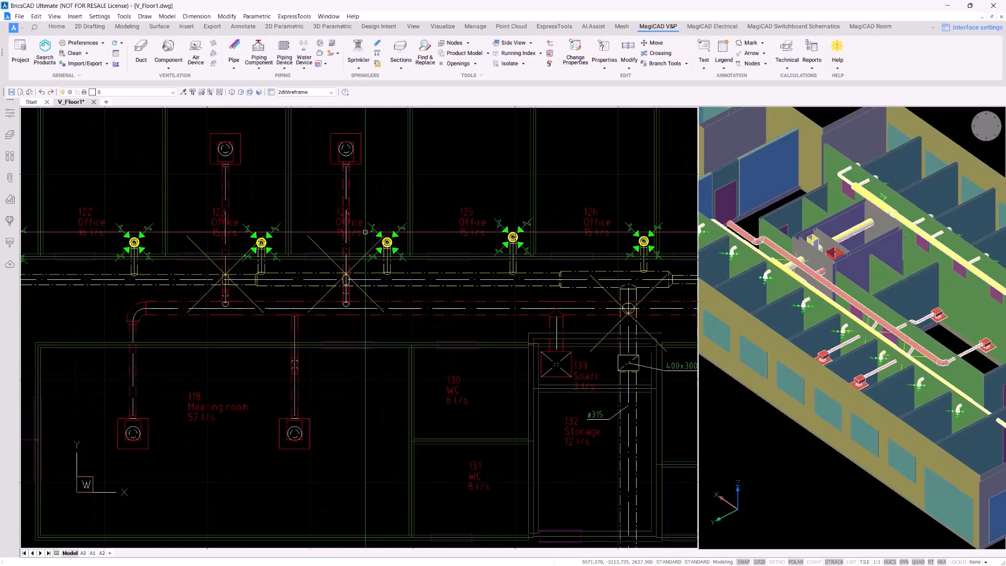
scroll(365, 231, "up", 2)
middle_click_drag(392, 191, 437, 239)
left_click(867, 344)
scroll(867, 343, "up", 4)
middle_click_drag(867, 343, 813, 348)
scroll(851, 334, "down", 1)
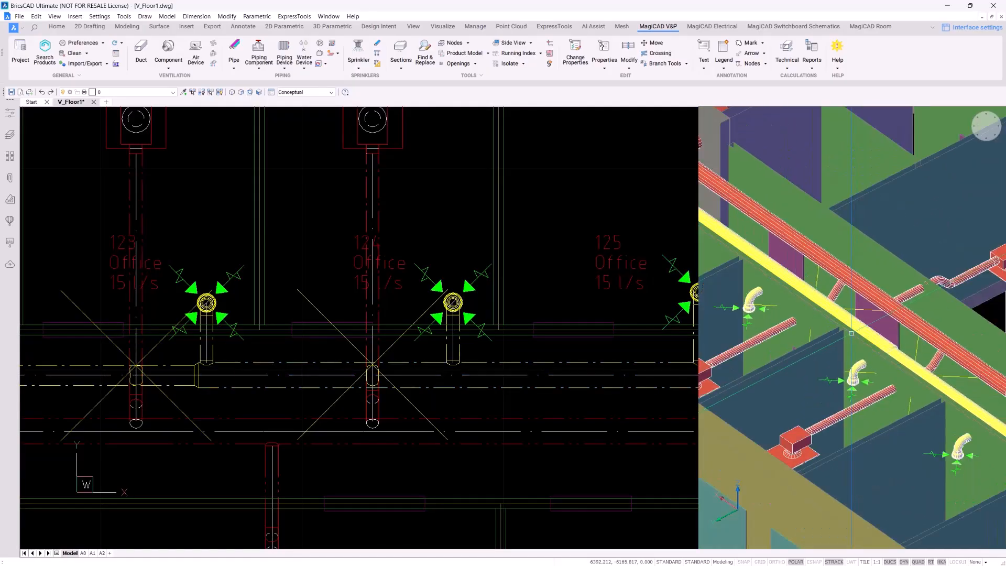
middle_click_drag(819, 298, 766, 361, "shift")
scroll(896, 323, "up", 3)
middle_click_drag(896, 323, 905, 384)
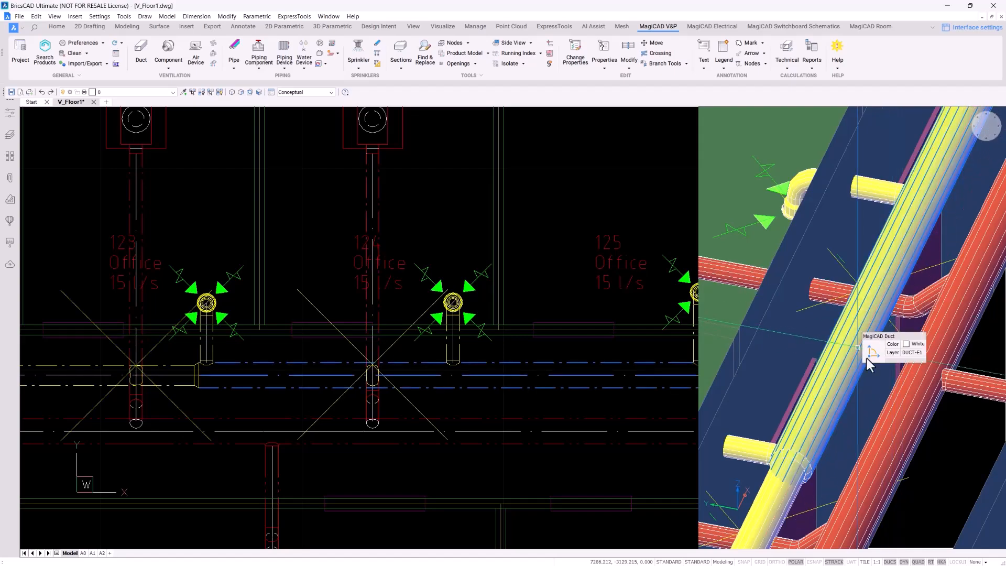
scroll(887, 385, "down", 2)
left_click(456, 232)
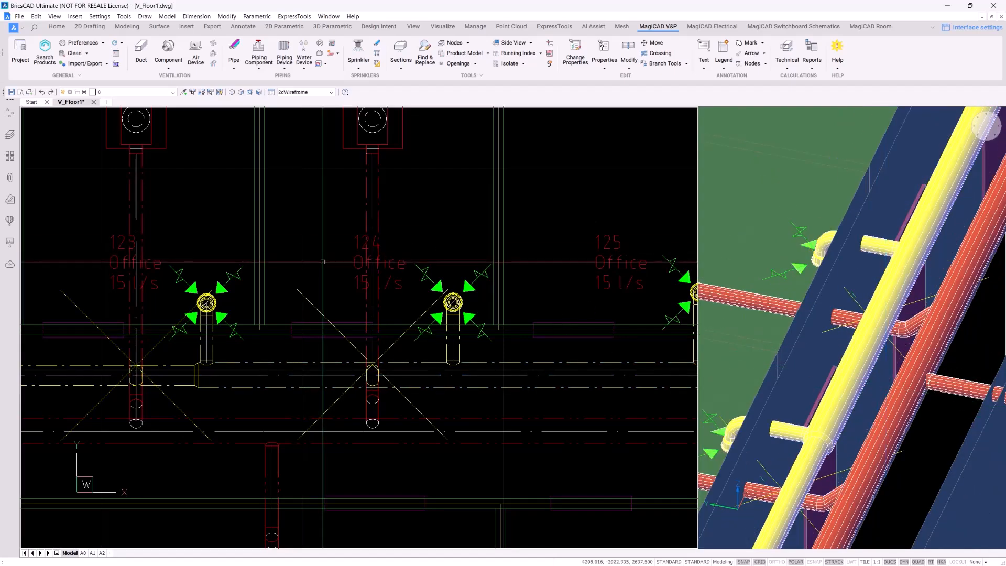
middle_click_drag(495, 230, 474, 265)
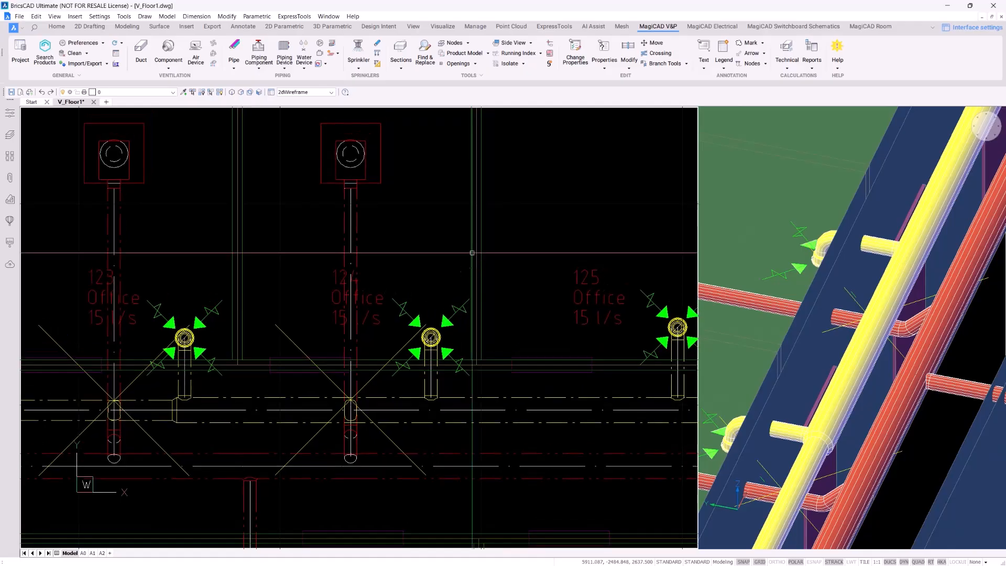
scroll(475, 253, "up", 3)
scroll(482, 253, "down", 4)
scroll(490, 253, "up", 1)
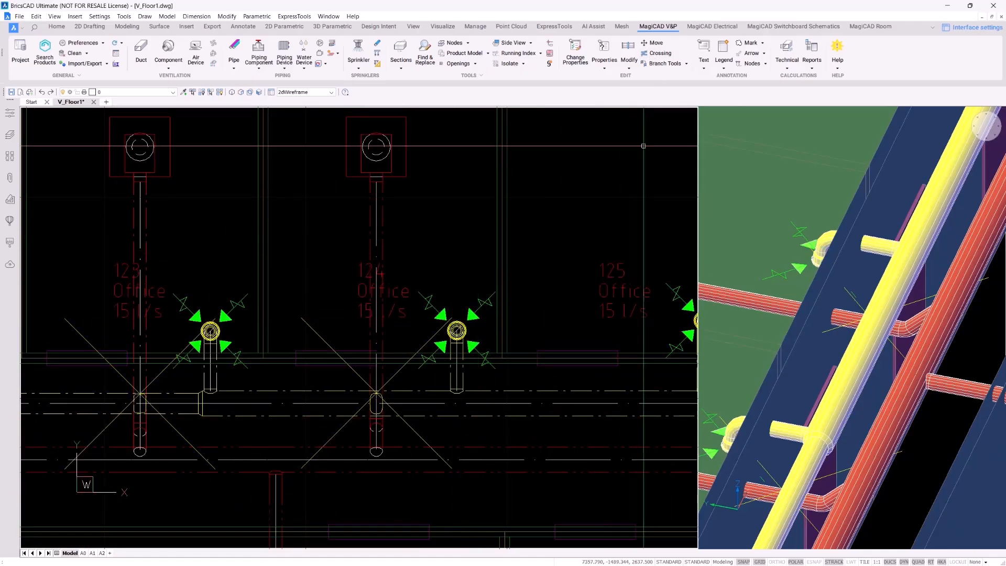
middle_click_drag(802, 231, 833, 240)
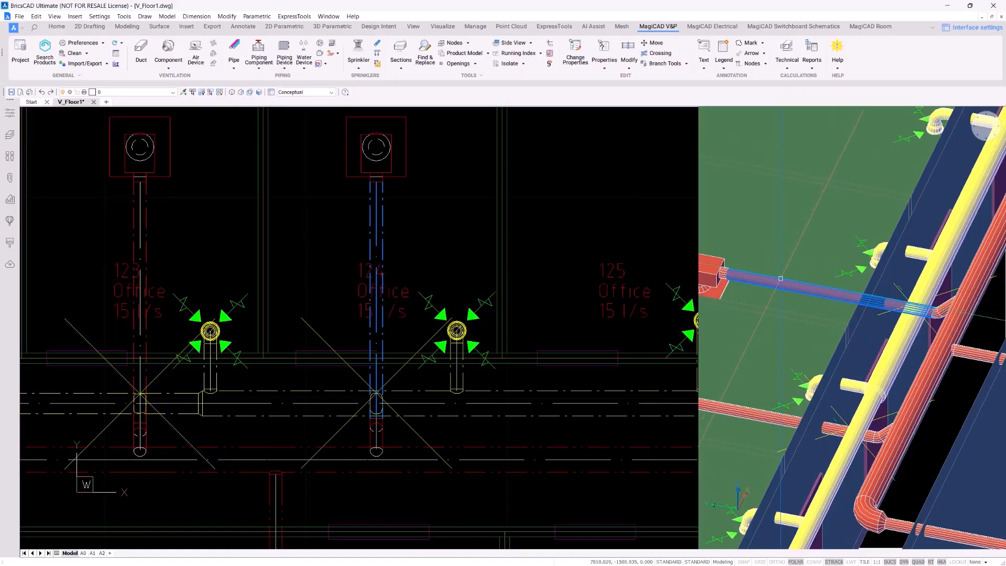
Move the office 124 branch duct in height to below the crossing part's bottom, at 2350 mm
left_click(628, 51)
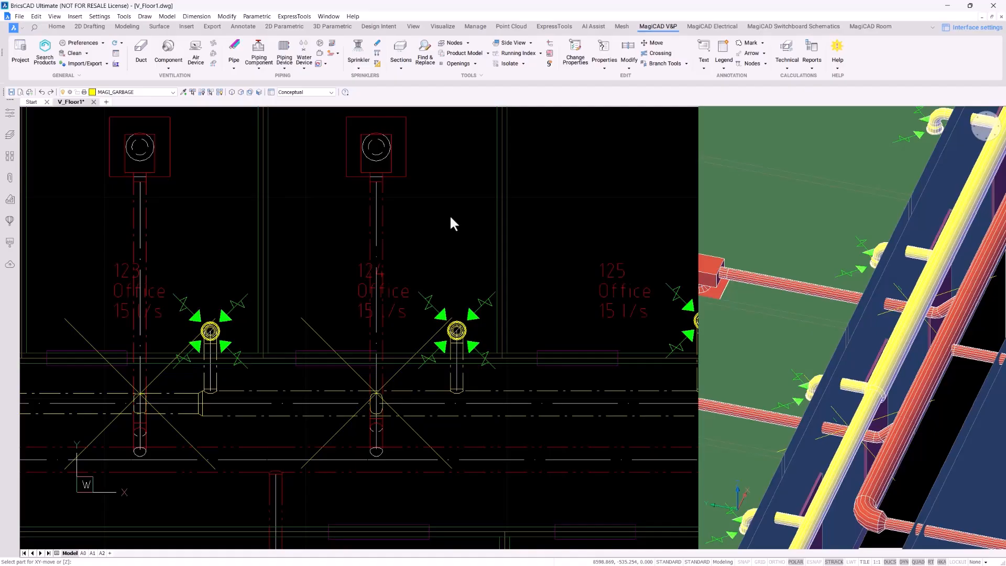
type("z")
key("Return")
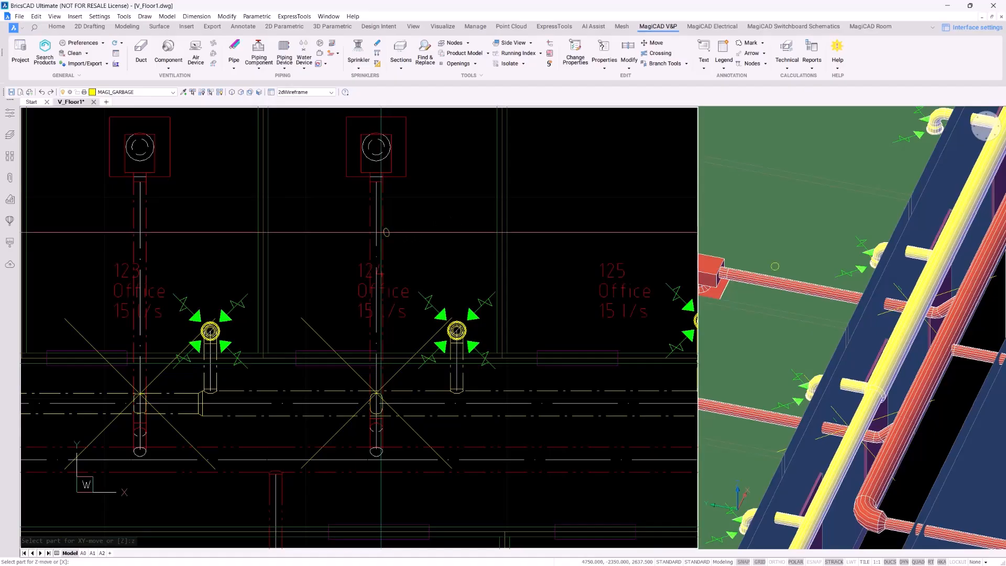
left_click(381, 232)
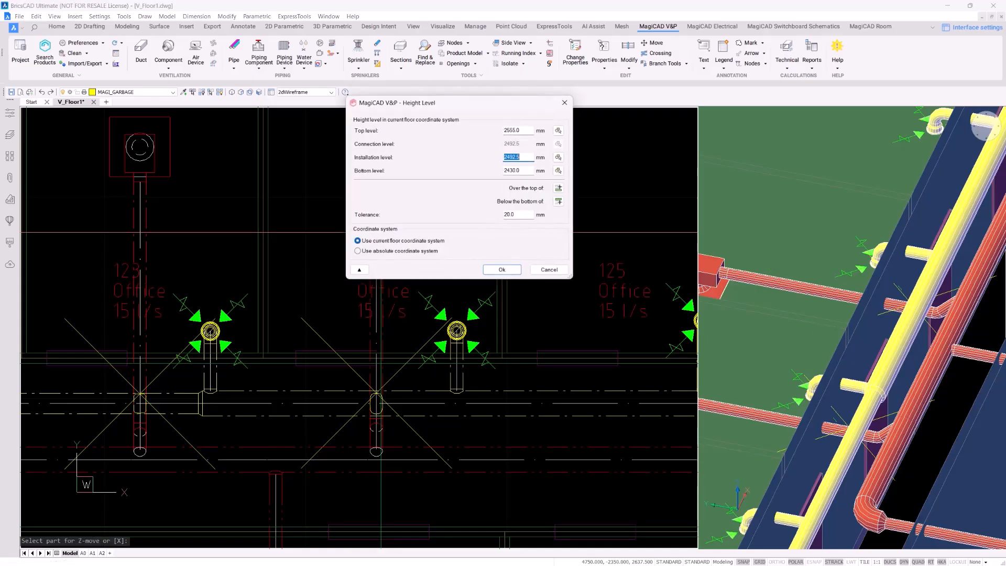
left_click_drag(472, 104, 220, 95)
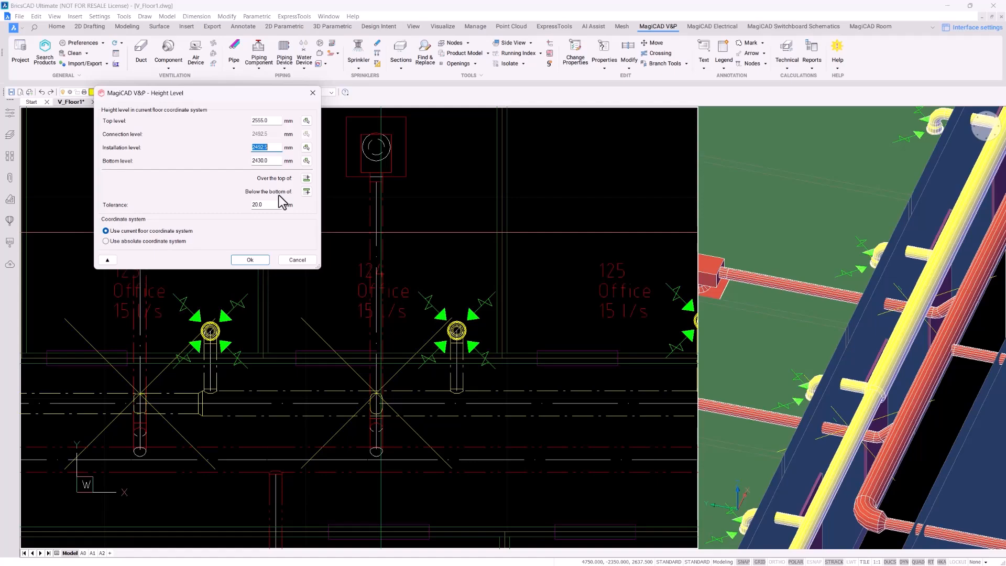
left_click(307, 192)
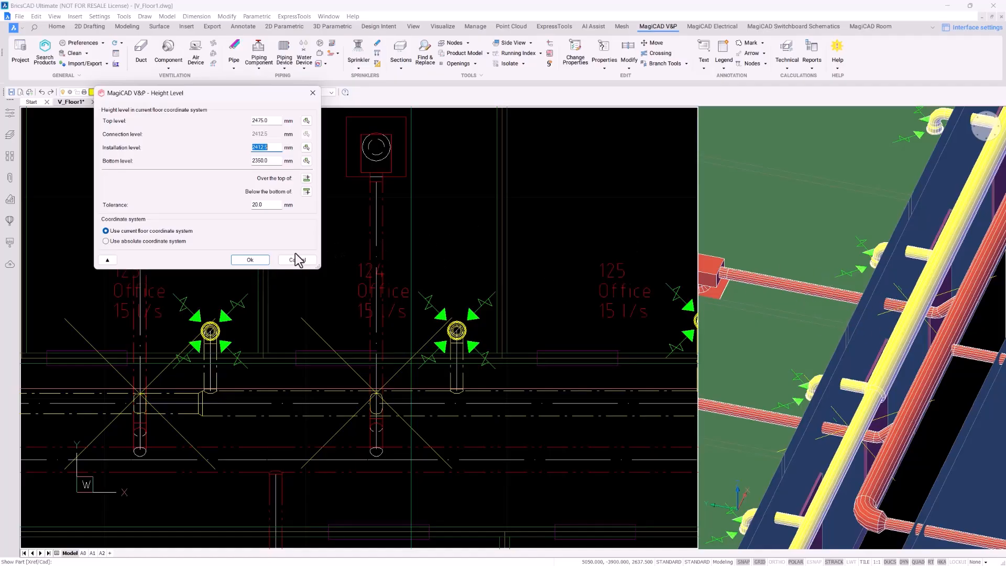
left_click(257, 263)
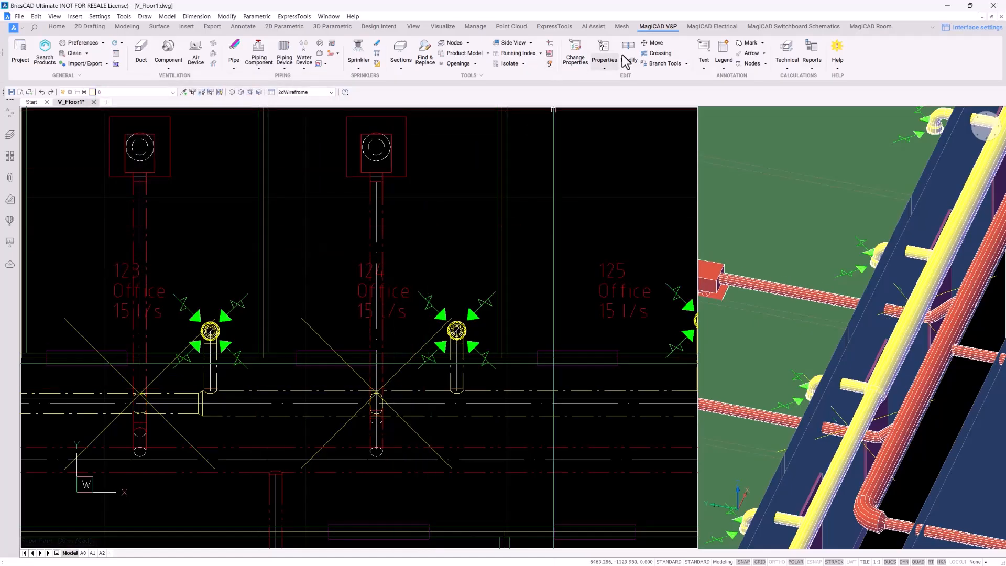
Lower the office 123 branch duct below the crossing duct to a 2437.5 mm installation level, bottom at 2375 mm
left_click(652, 43)
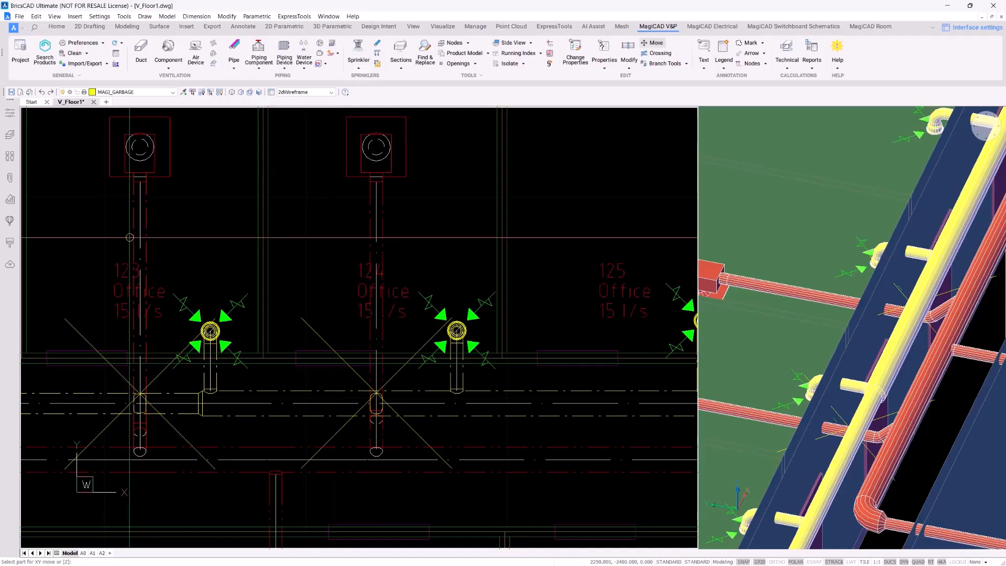
left_click(140, 243)
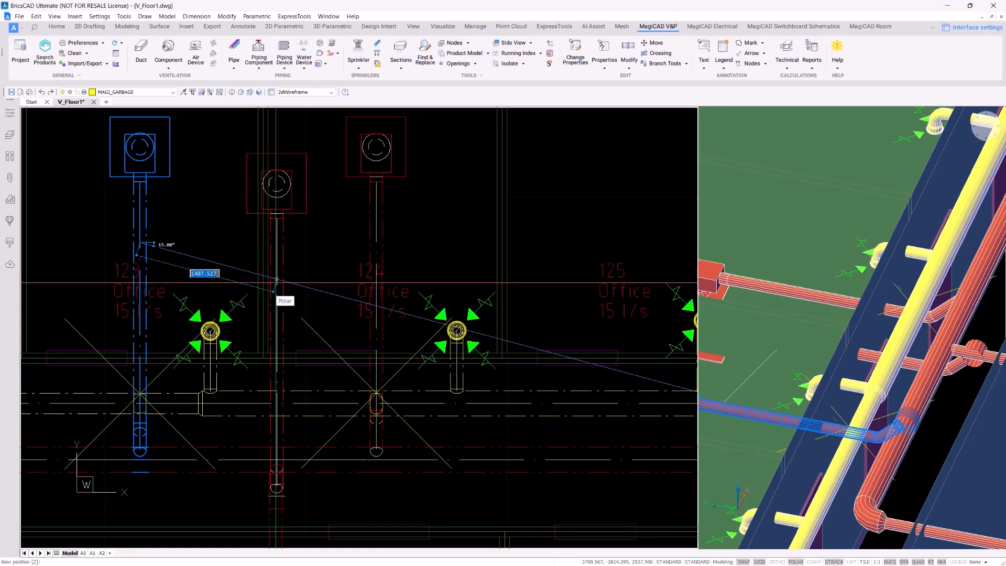
type("z")
key("Return")
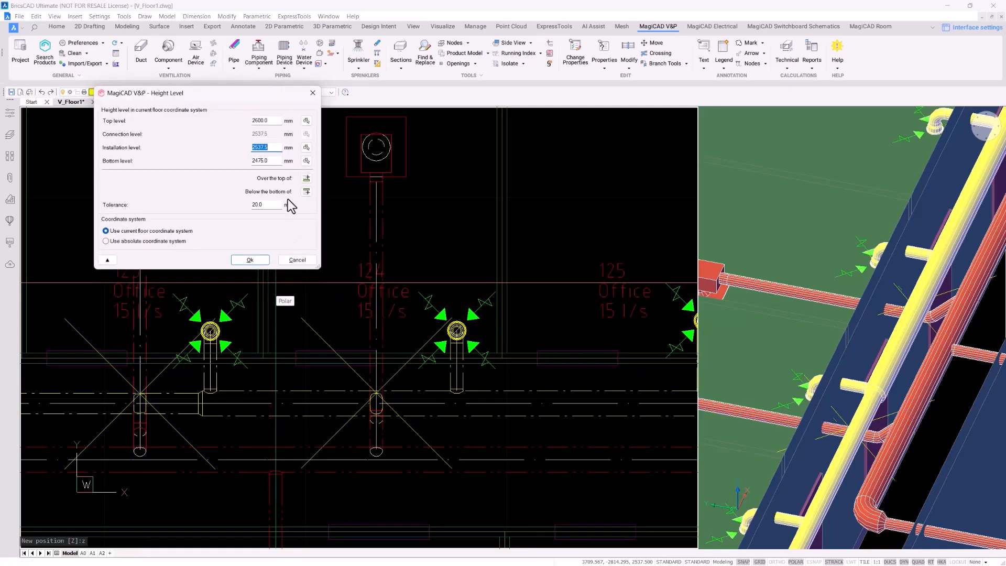
left_click(306, 192)
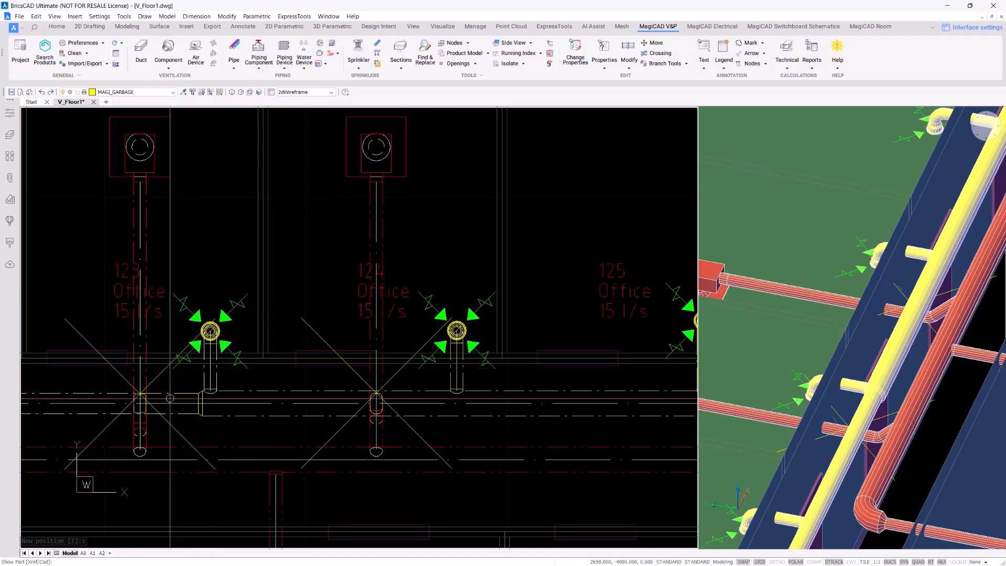
left_click(181, 392)
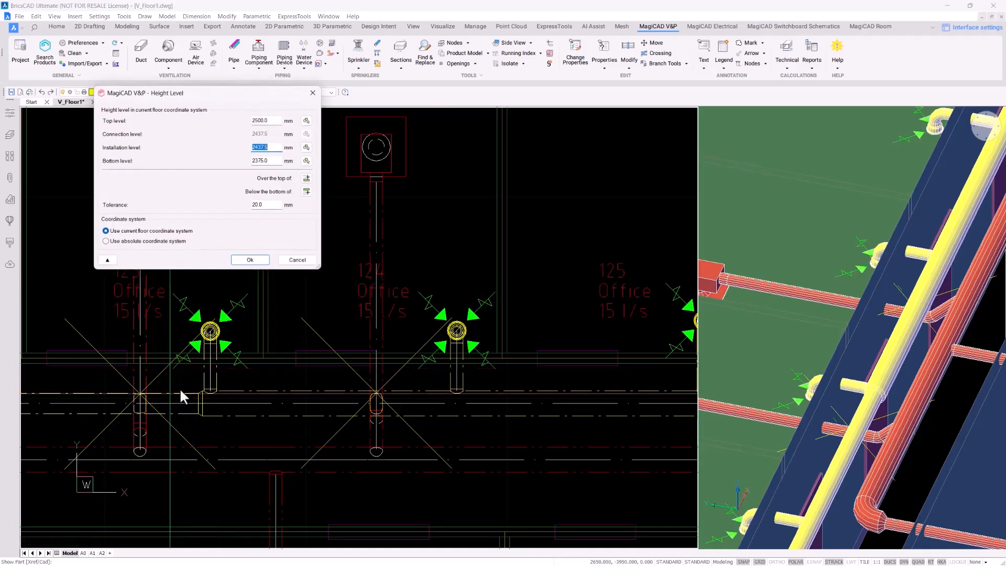
left_click(250, 259)
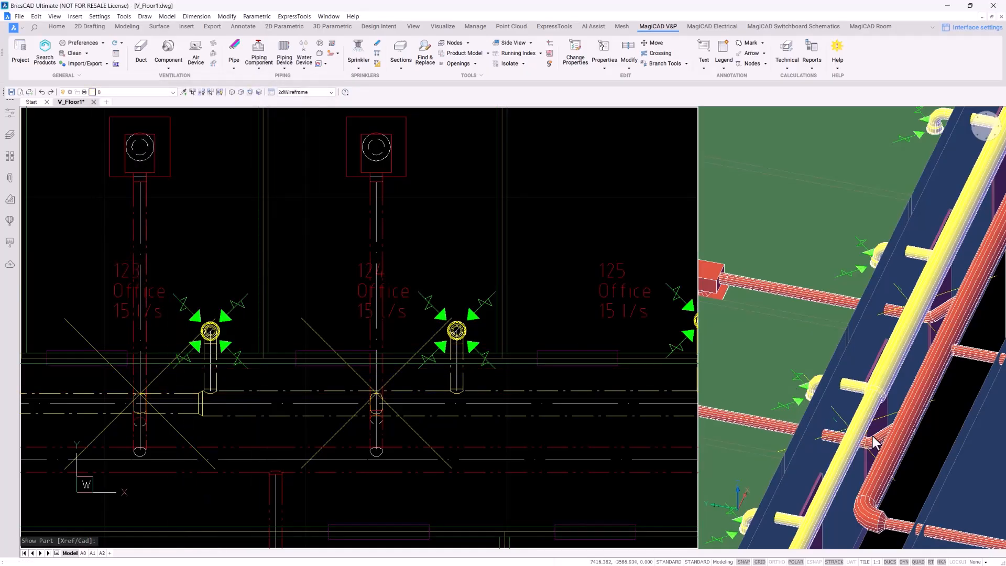
scroll(873, 436, "down", 1)
left_click(828, 375)
scroll(817, 372, "down", 1)
middle_click_drag(783, 368, 822, 326)
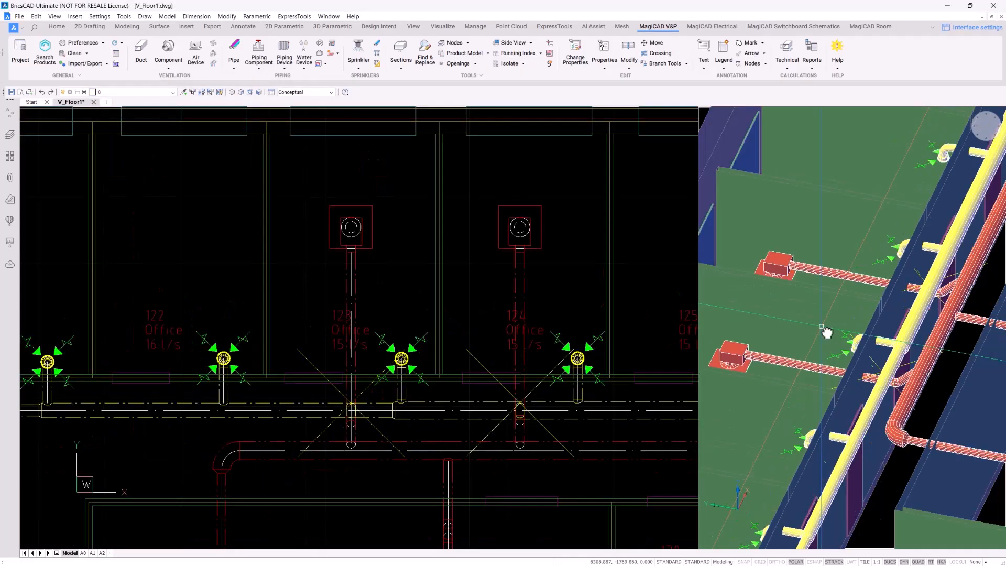
In the office 124 diffuser's Part Properties, set Collar length to 30 mm, giving a 2245 mm installation level
left_click(509, 188)
scroll(580, 200, "up", 2)
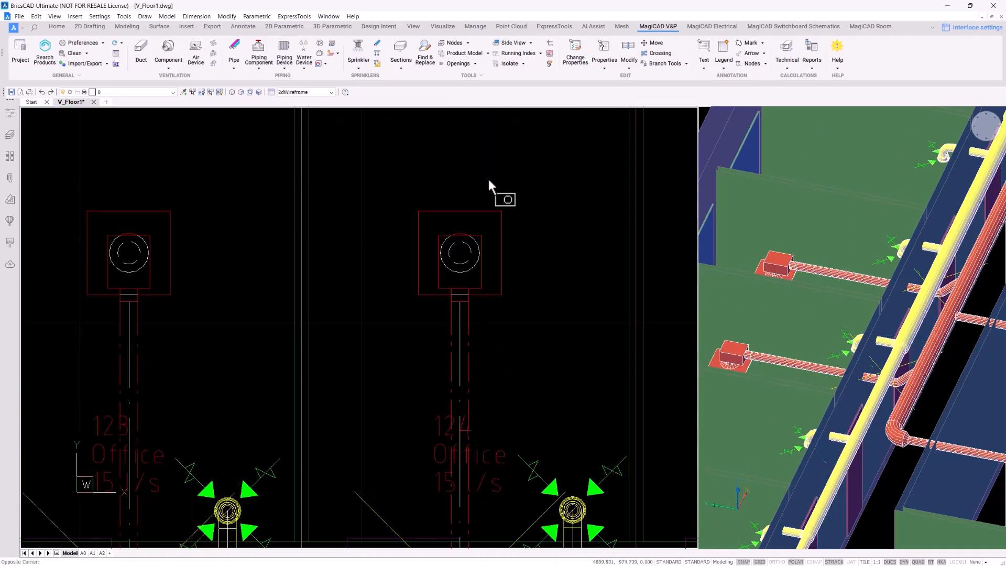
left_click(517, 184)
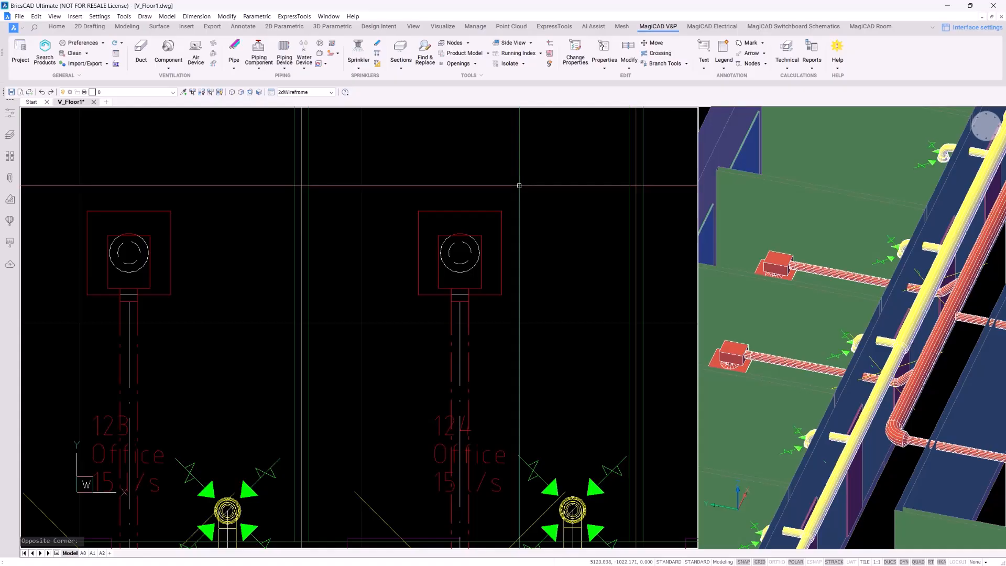
double_click(494, 211)
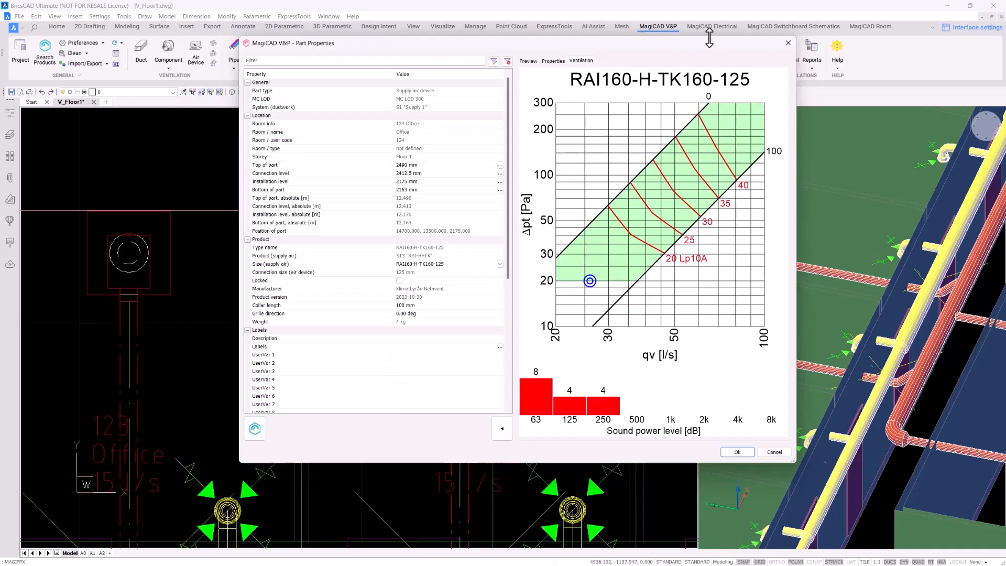
left_click_drag(703, 43, 529, 51)
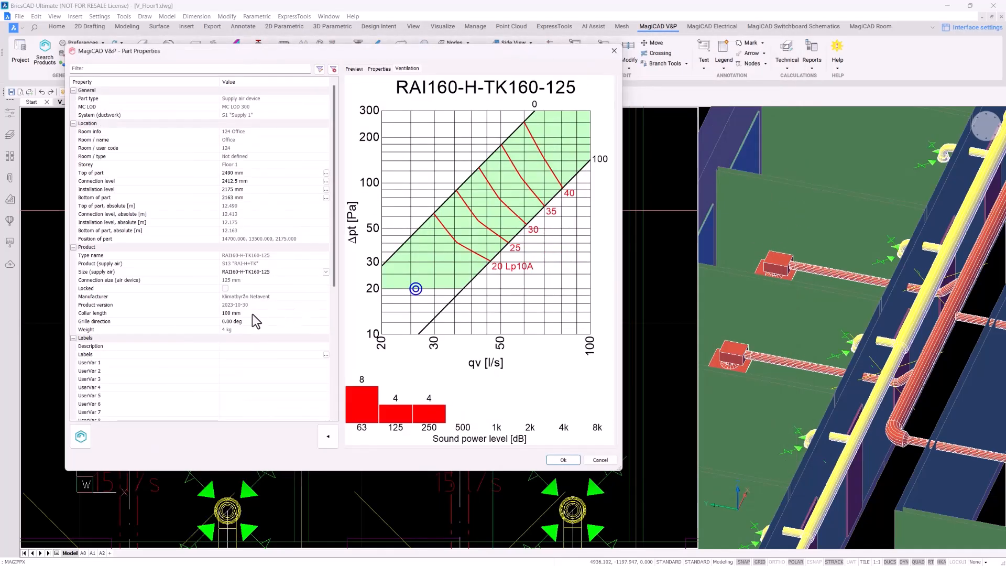
left_click(252, 313)
left_click_drag(252, 313, 200, 314)
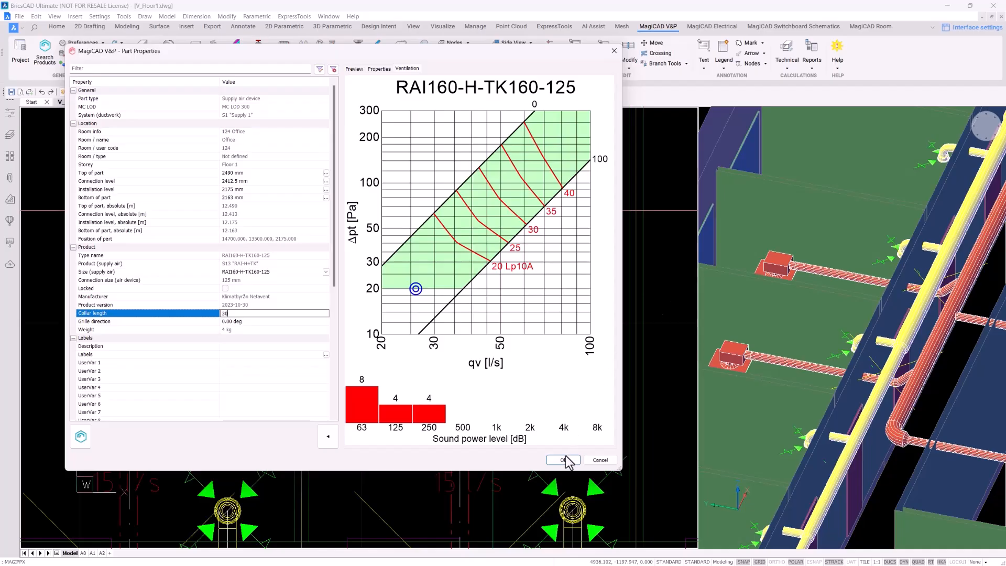
left_click(563, 460)
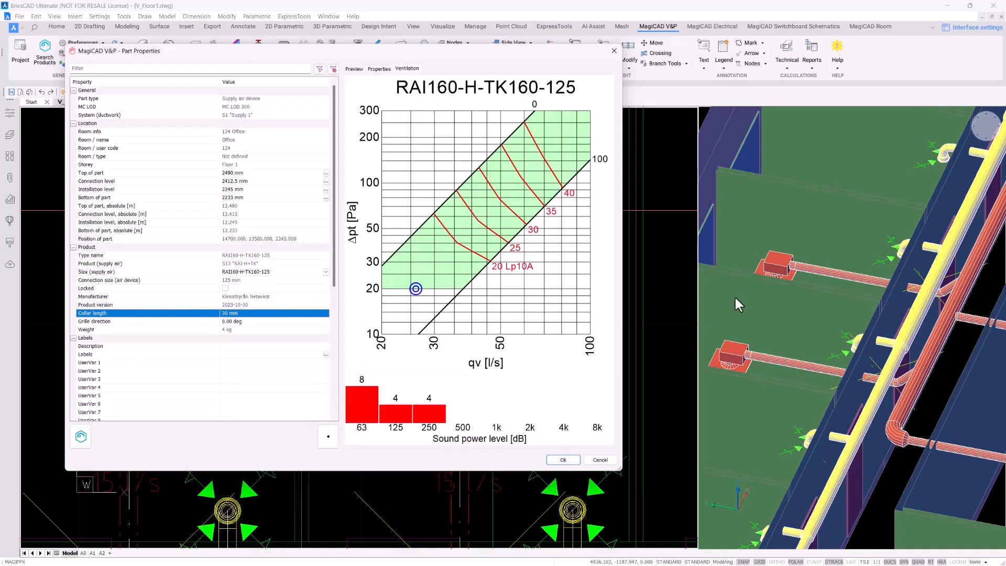
left_click(579, 463)
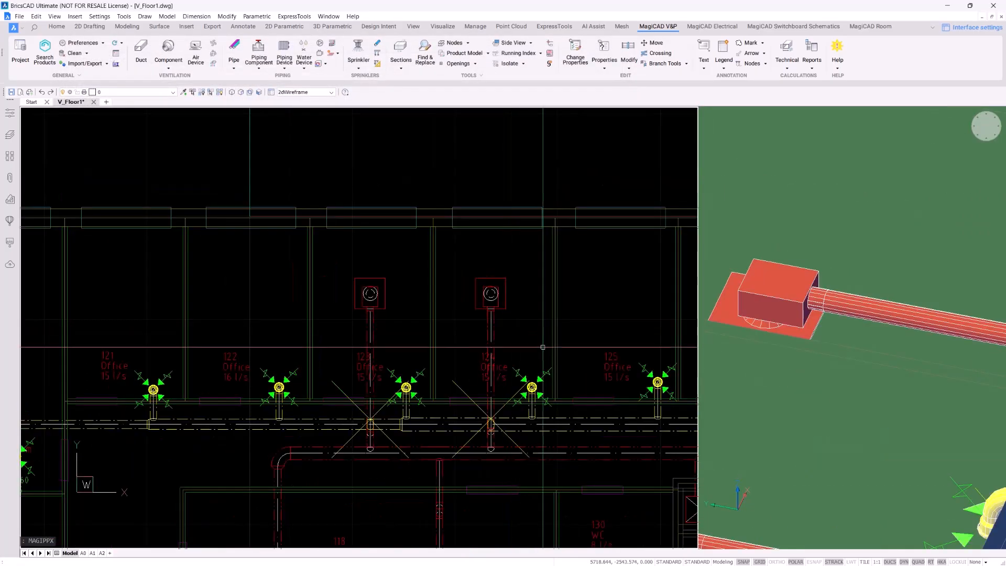
Pan the floor plan toward the shaft and orbit the 3D view to look from above
middle_click_drag(542, 347, 411, 281)
middle_click_drag(508, 387, 456, 337)
left_click(827, 256)
scroll(849, 333, "down", 5)
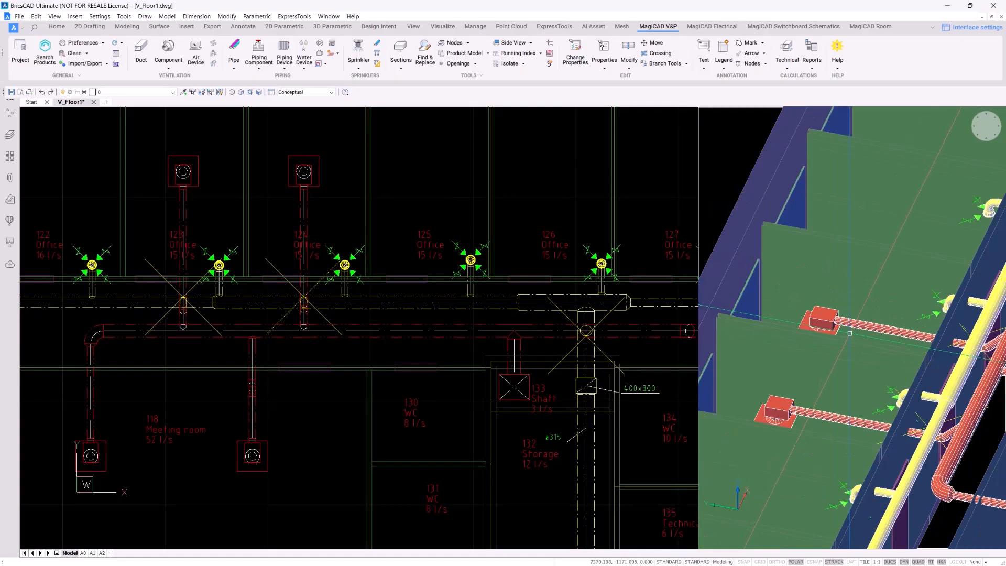
scroll(849, 333, "down", 2)
middle_click_drag(915, 335, 916, 370, "shift")
middle_click_drag(933, 319, 943, 302)
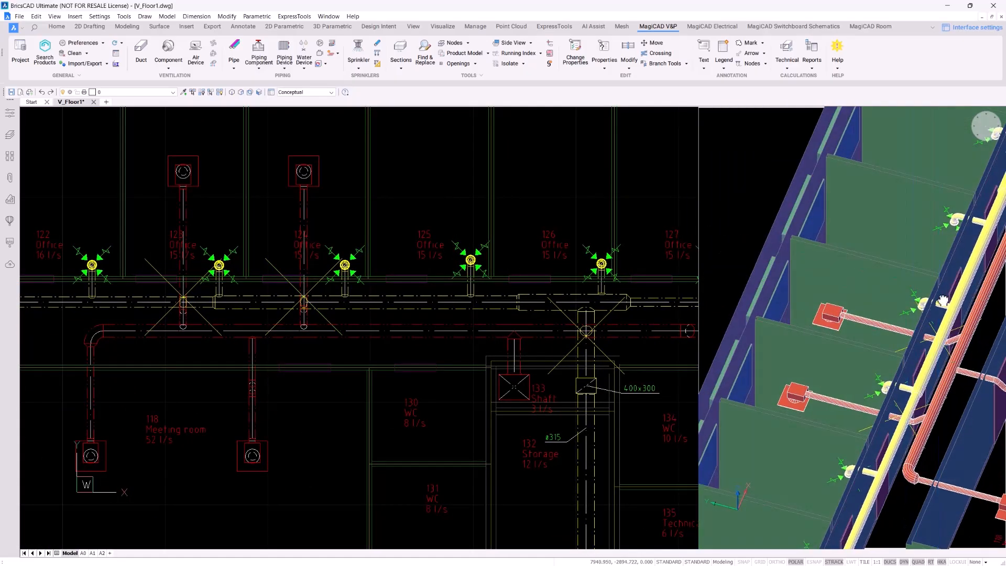
scroll(891, 309, "up", 10)
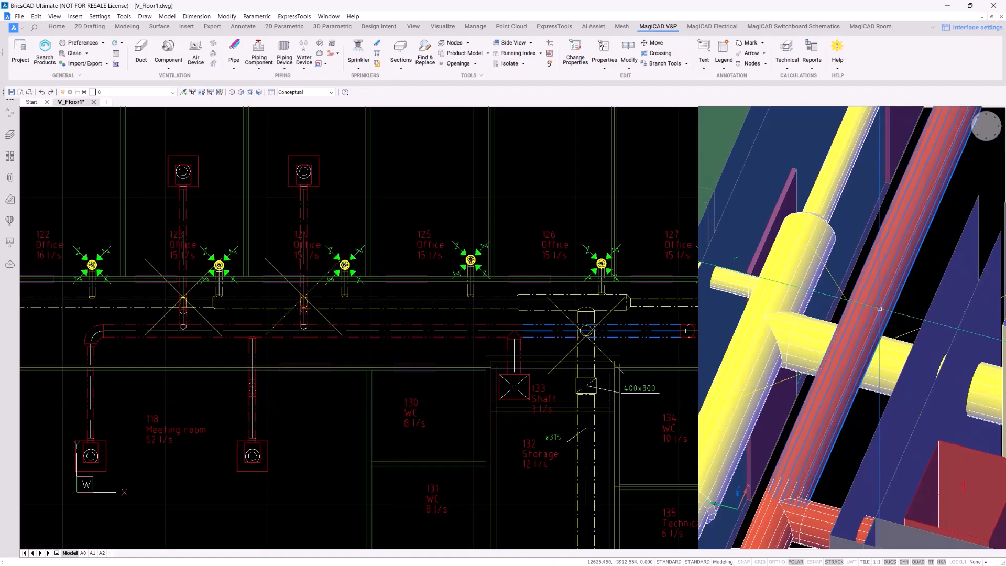
left_click(588, 217)
scroll(588, 217, "up", 3)
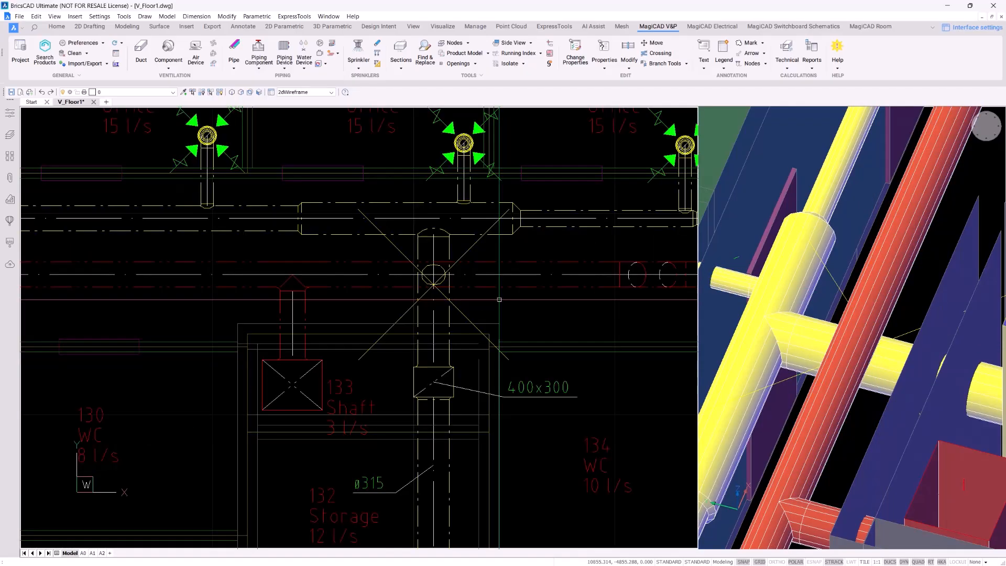
scroll(499, 300, "up", 2)
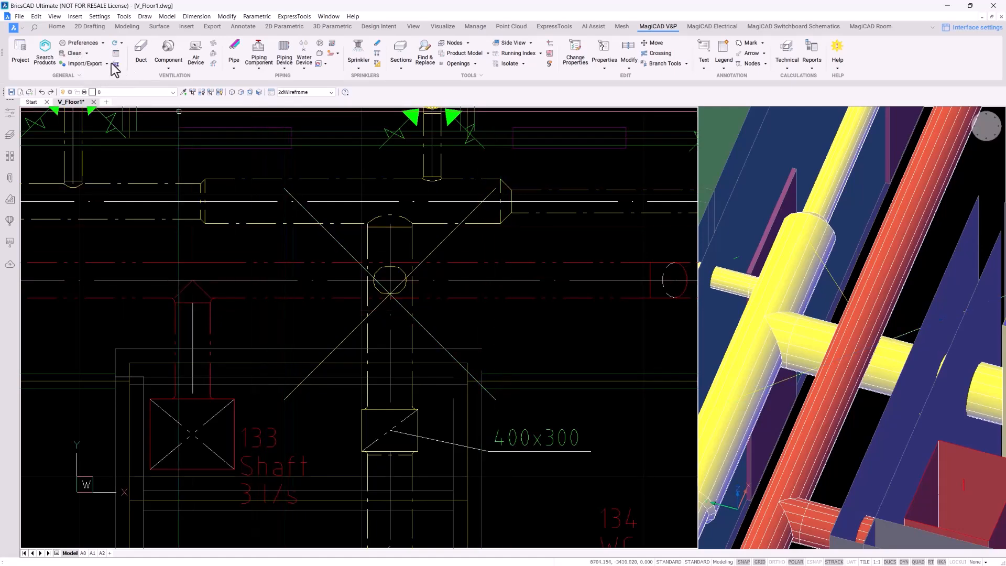
Clean the temporary X markers and pick the first crossing point near the 400x300 riser
left_click(76, 54)
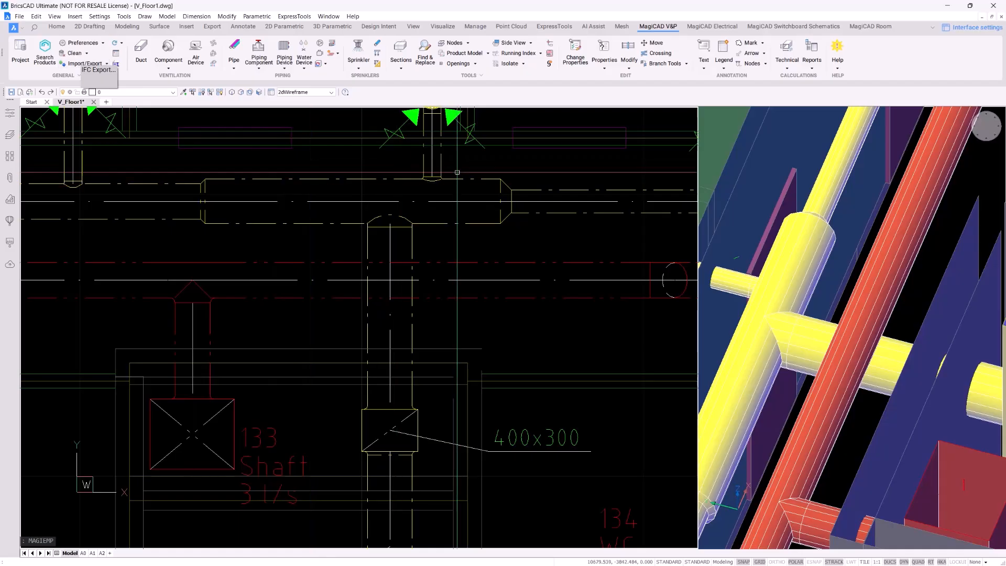
scroll(418, 245, "up", 2)
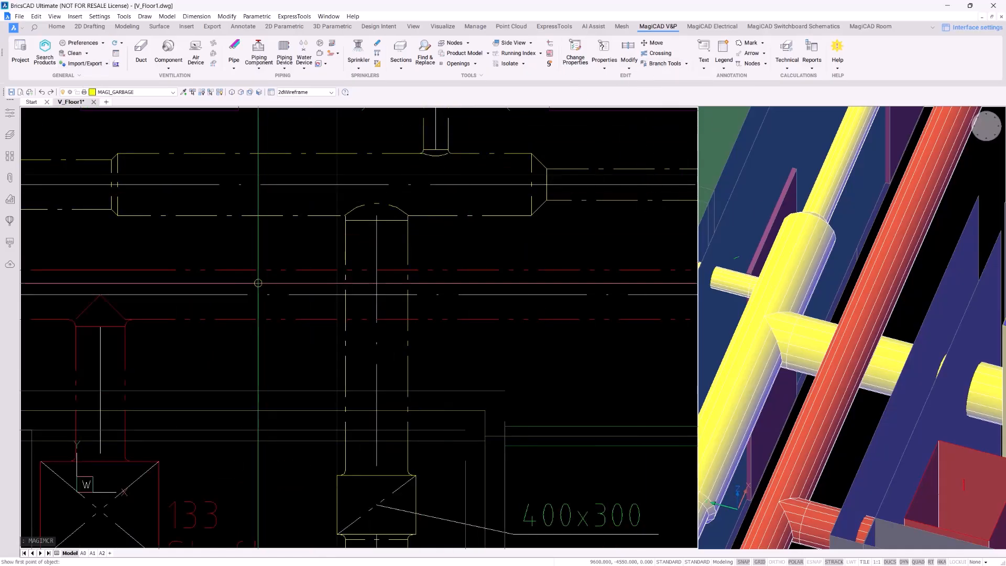
left_click(277, 293)
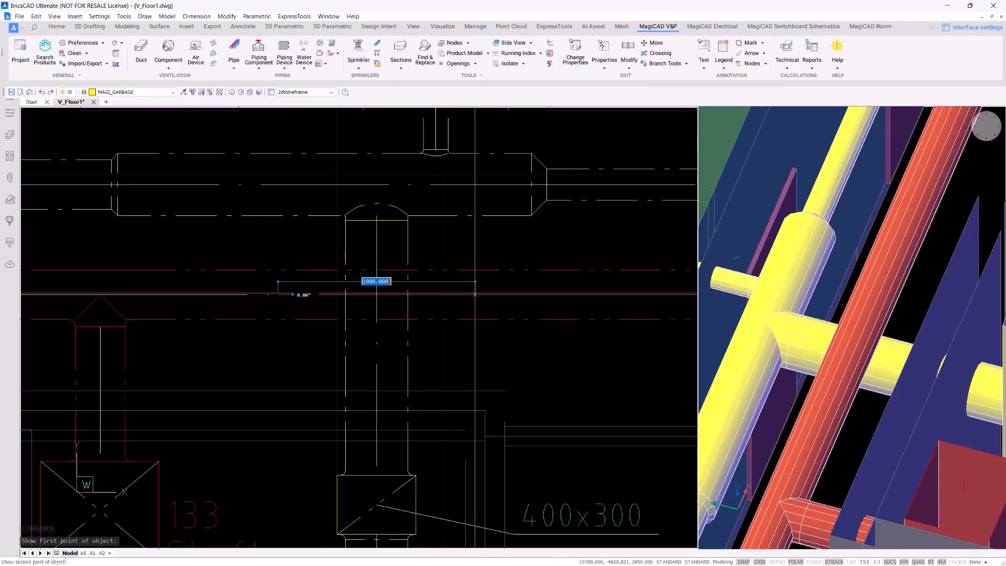
Cross the red supply duct over the yellow pipe with a 45° bend, lifting it to 3351 mm centre level
left_click(471, 294)
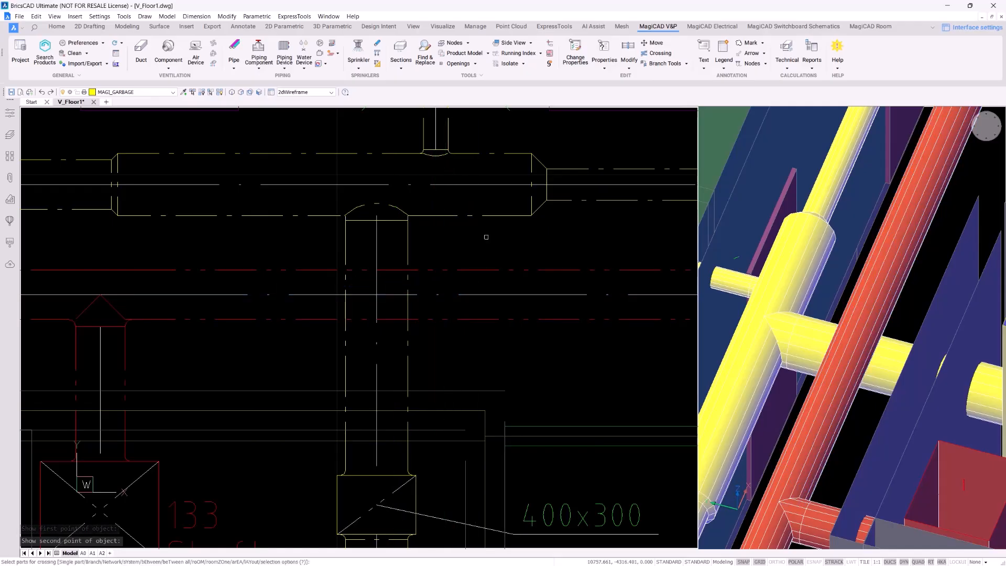
left_click(479, 270)
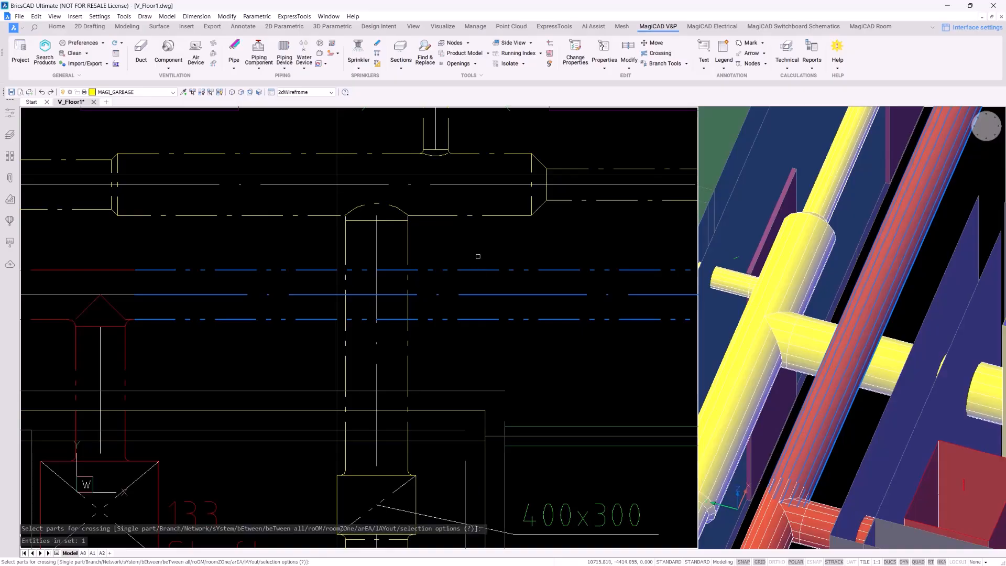
key("Return")
left_click(406, 244)
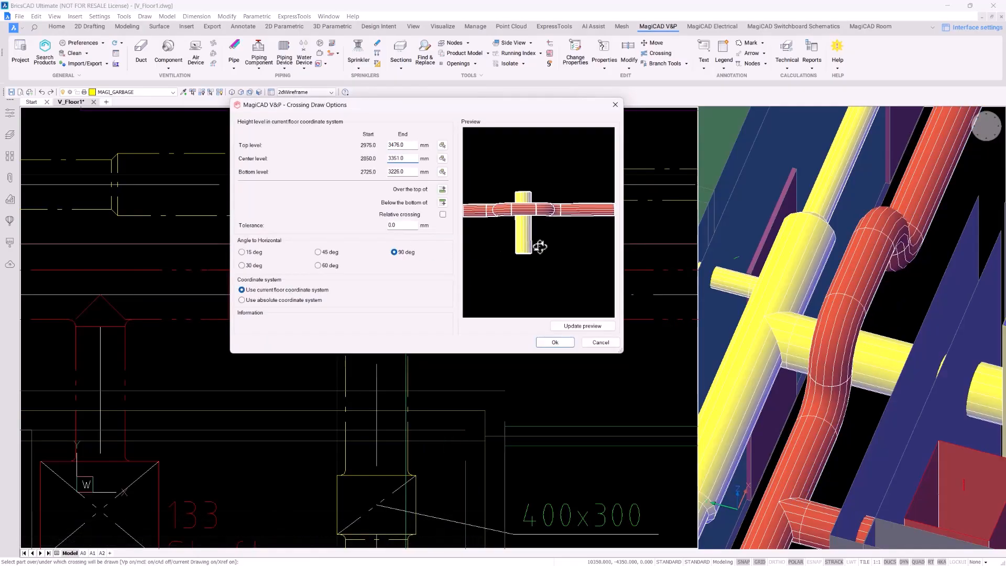
left_click_drag(536, 196, 553, 229)
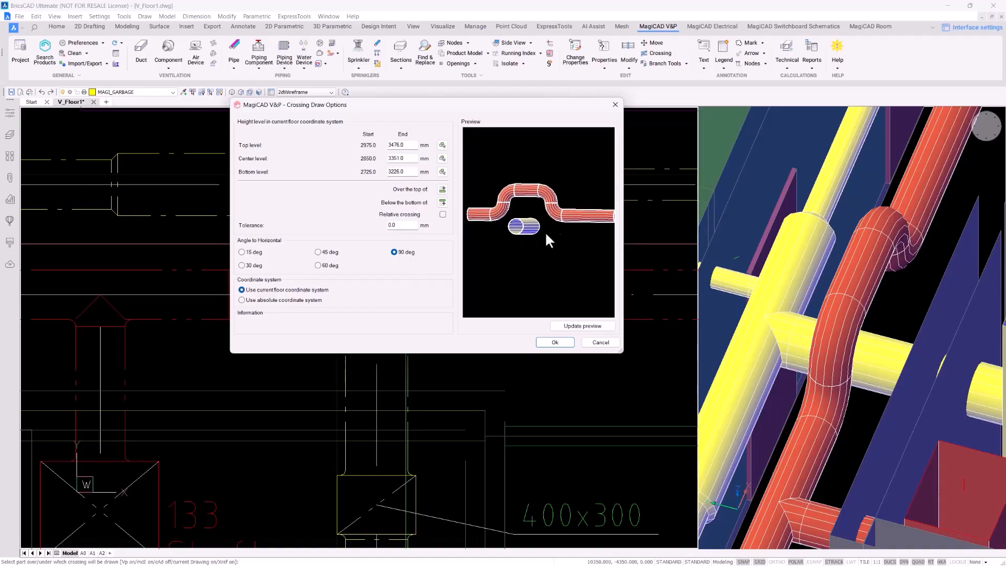
left_click(329, 253)
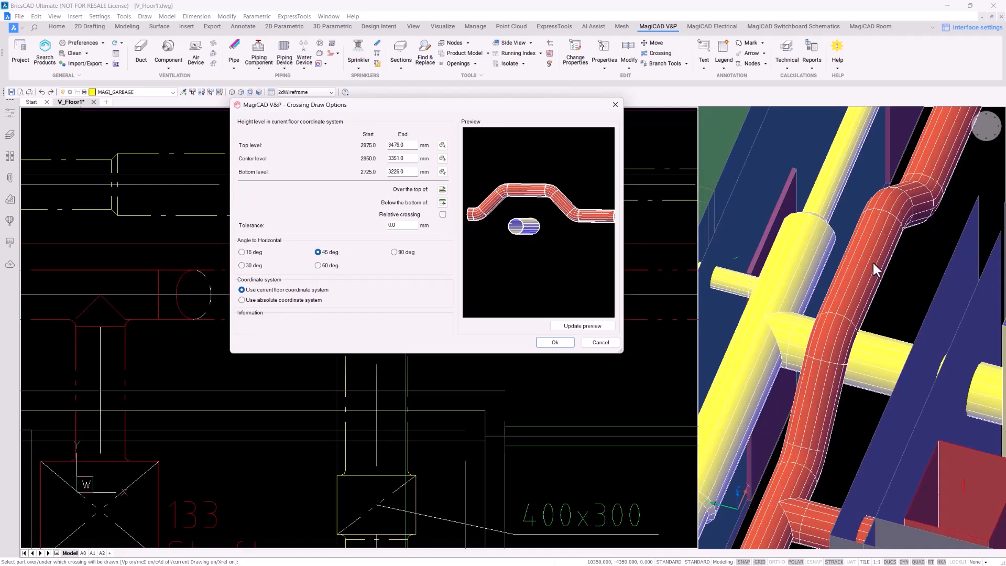
left_click(329, 265)
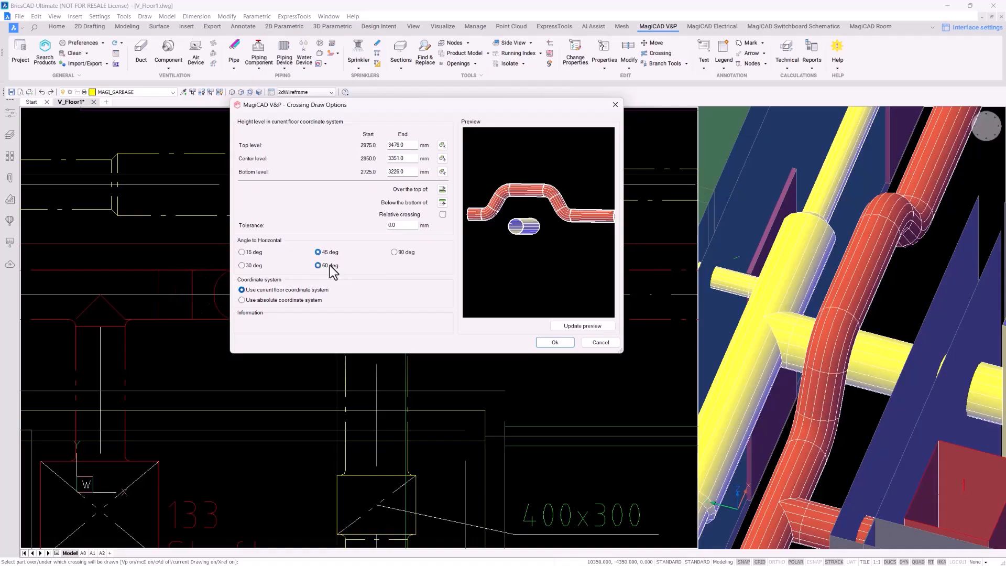
left_click(252, 266)
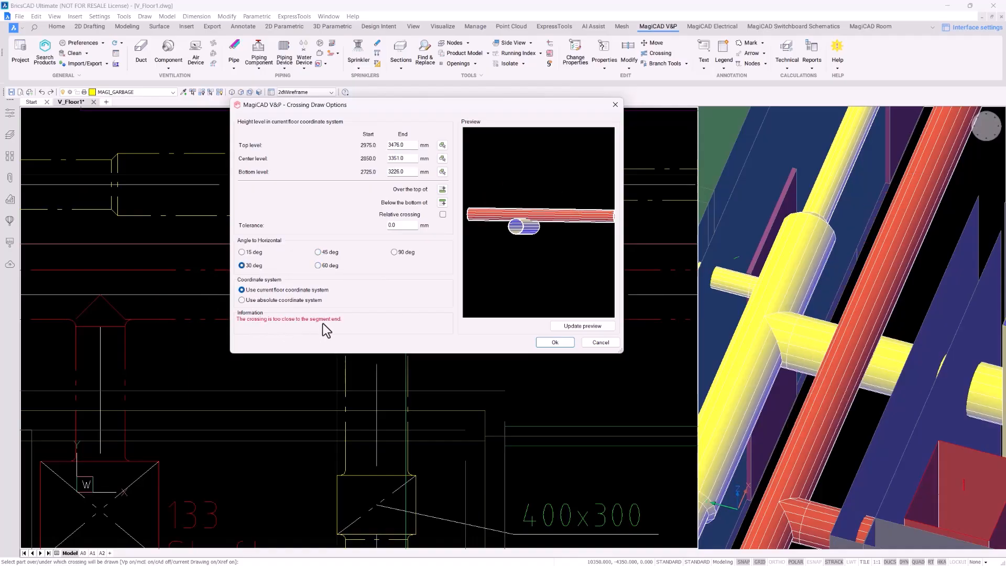
left_click(325, 252)
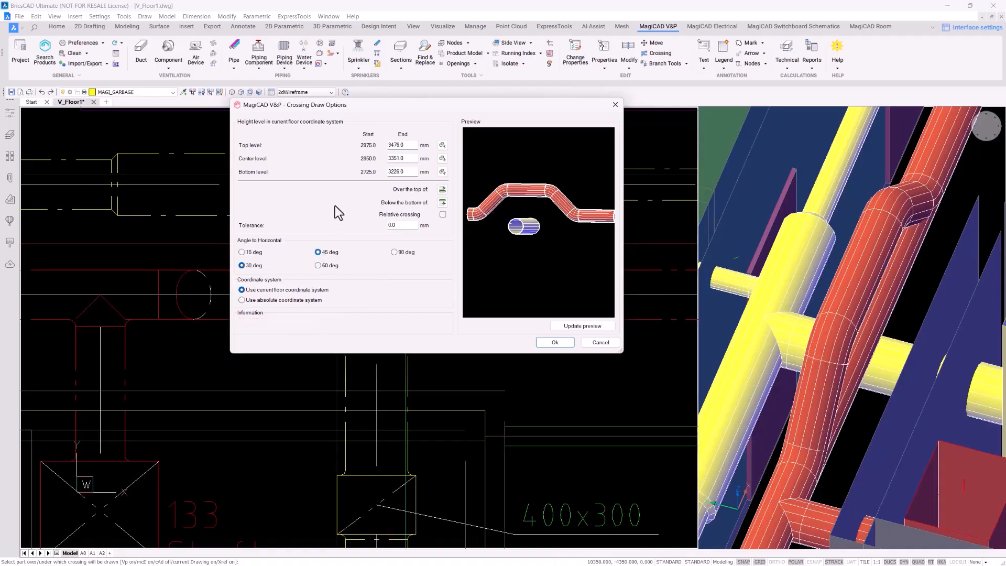
left_click(560, 343)
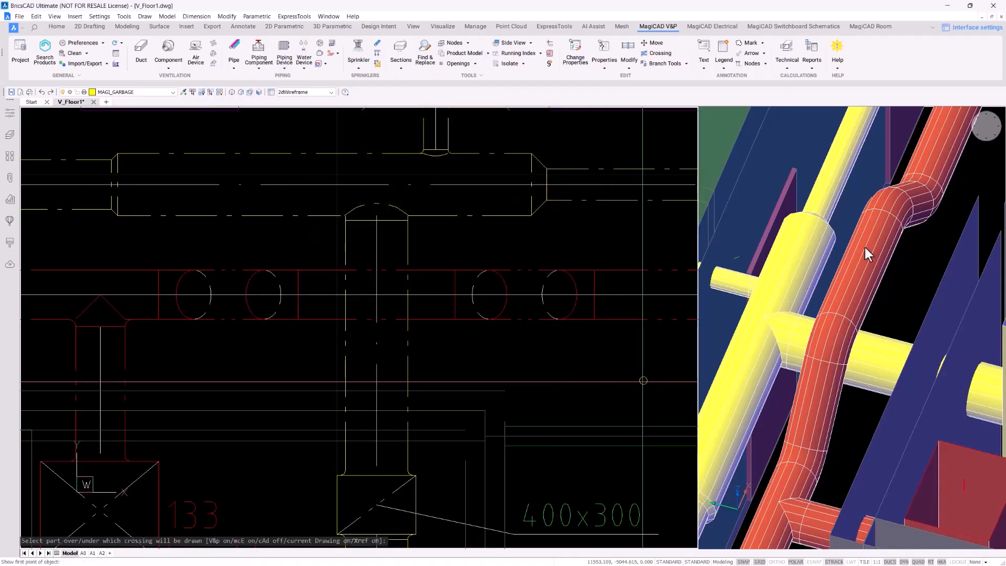
End the crossing command and open Project Management showing flow dampers FD1–FD4
key("Escape")
key("Escape")
key("Escape")
key("Escape")
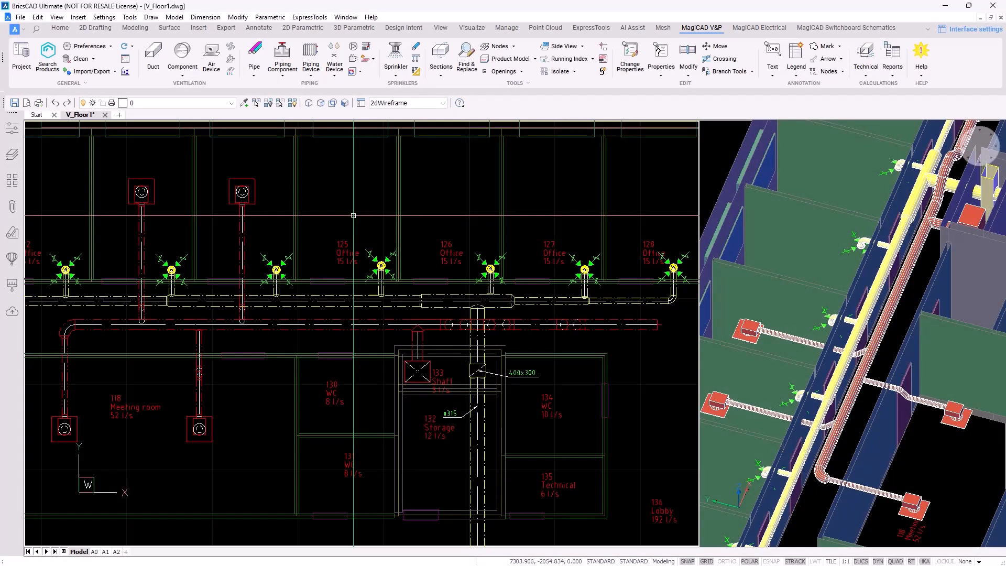
left_click(356, 208)
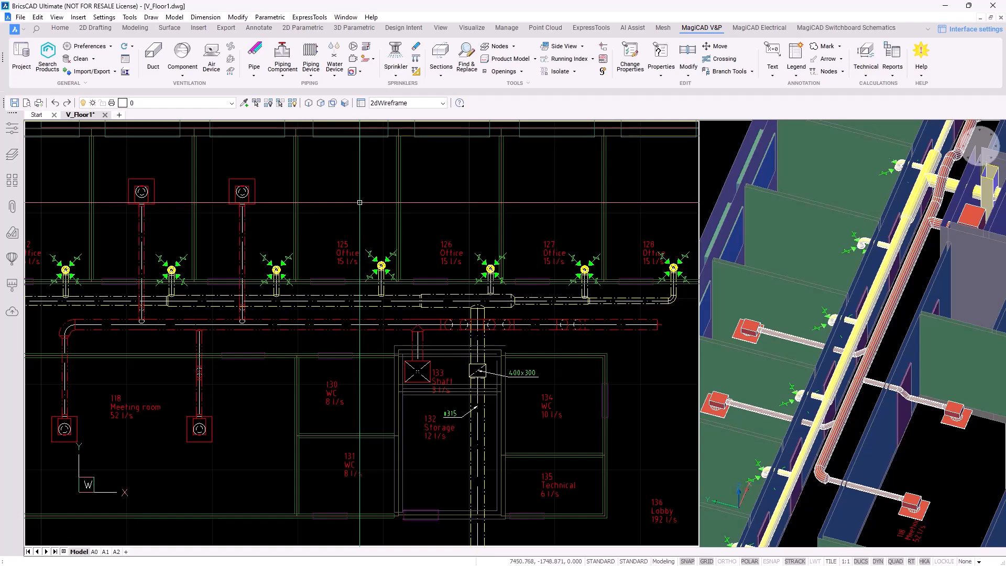
left_click(22, 58)
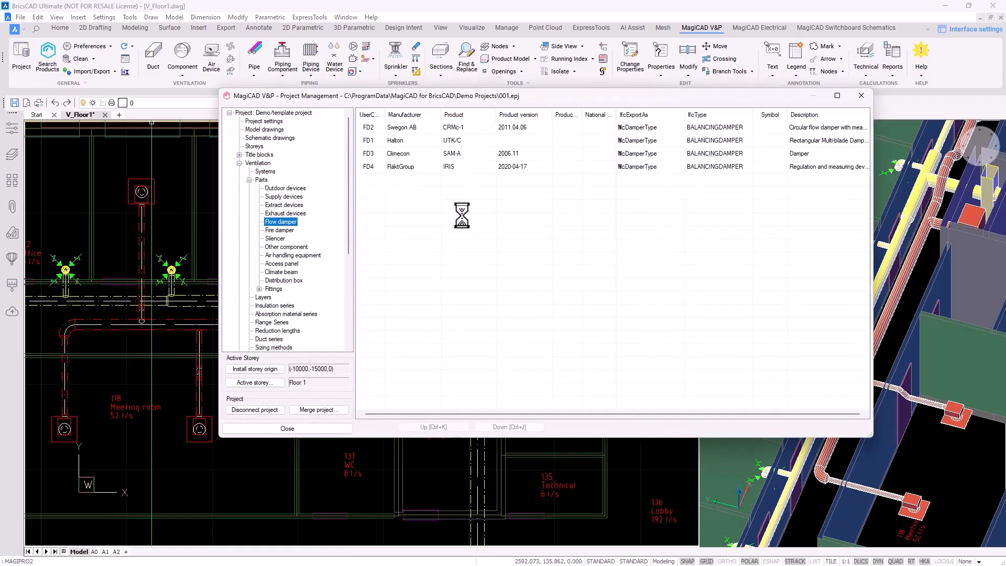
Browse the Ventilation parts lists for flow dampers, fire dampers, silencers and other duct components
left_click(260, 163)
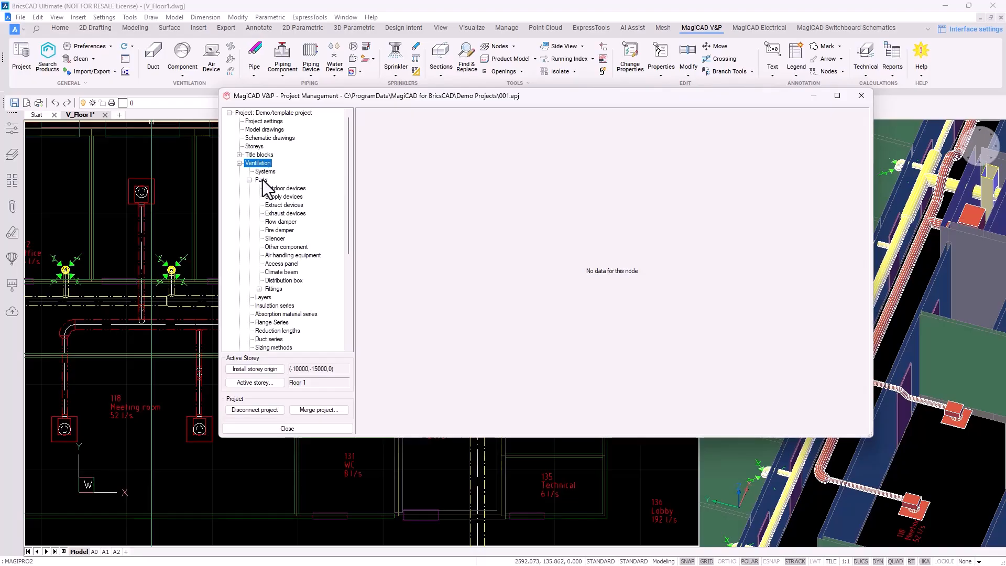
left_click(285, 222)
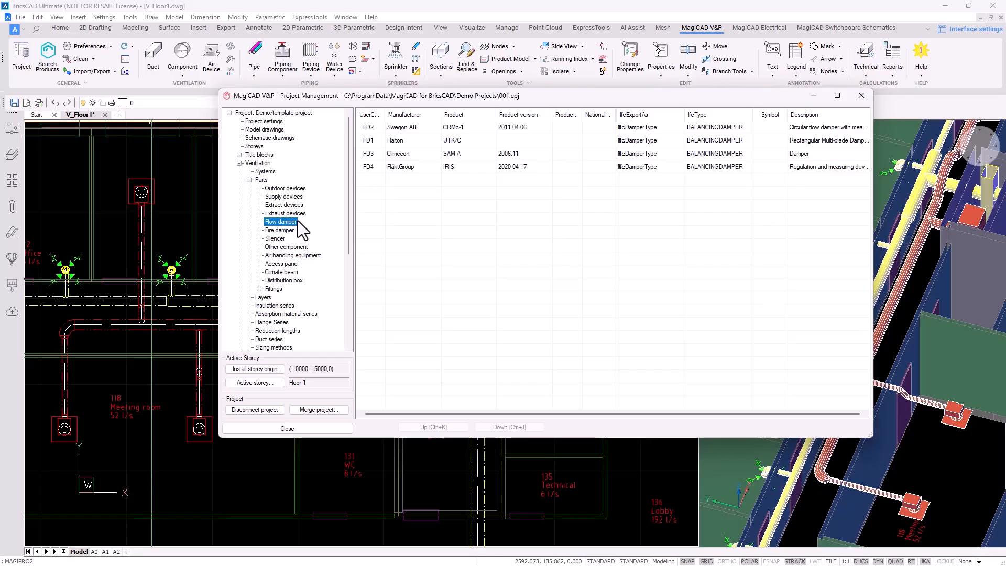
left_click(279, 230)
left_click(277, 239)
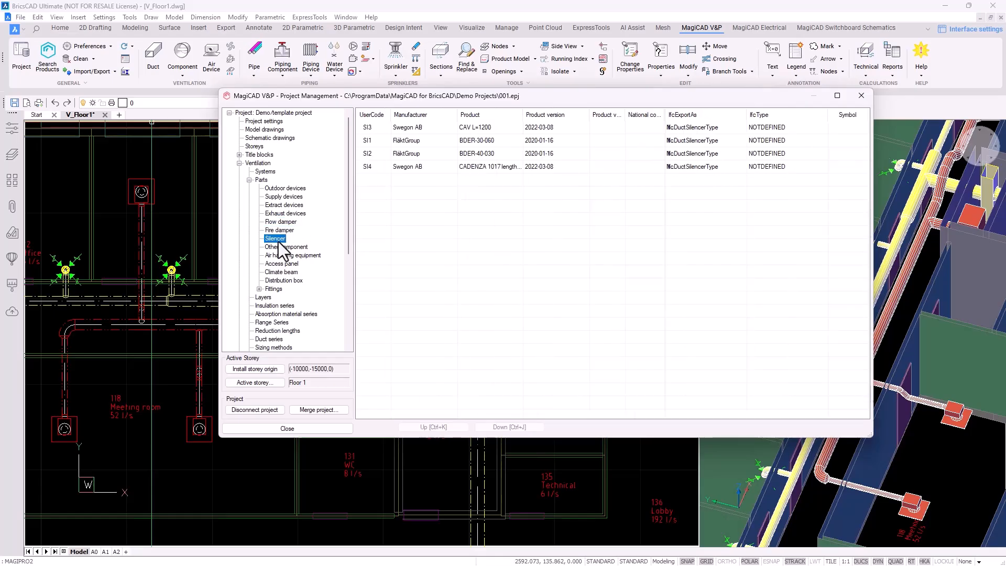
left_click(284, 248)
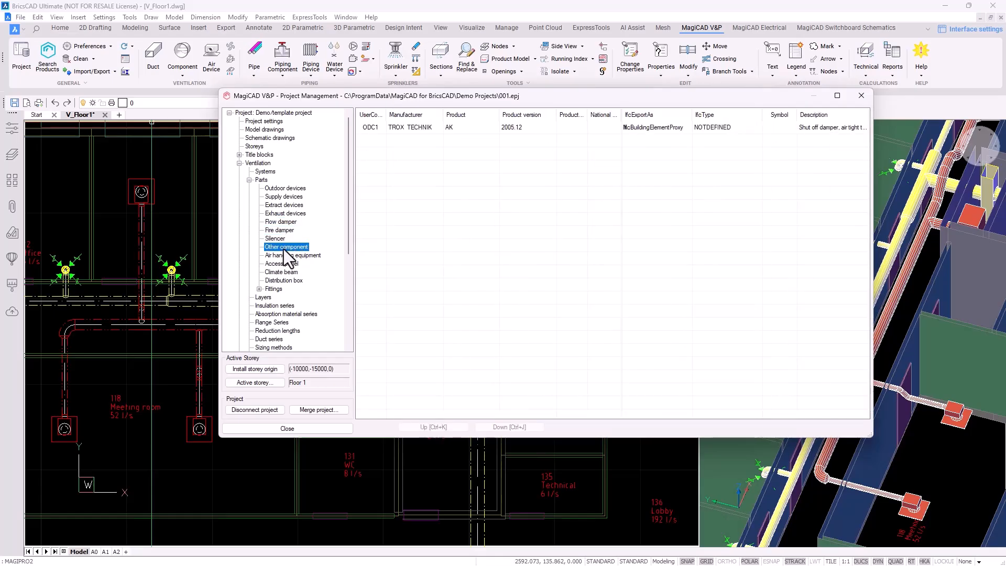
left_click(284, 230)
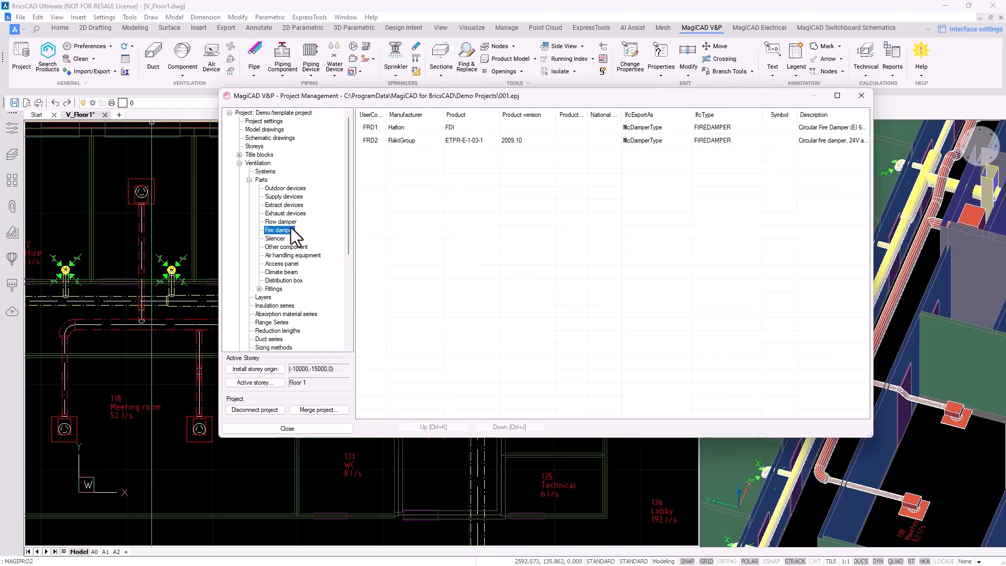
left_click(275, 239)
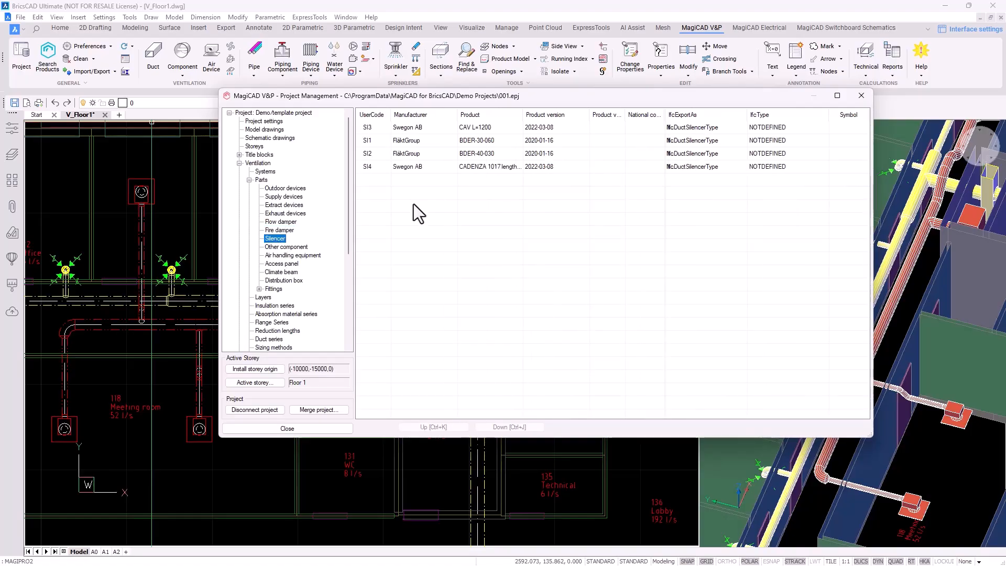
left_click(432, 168)
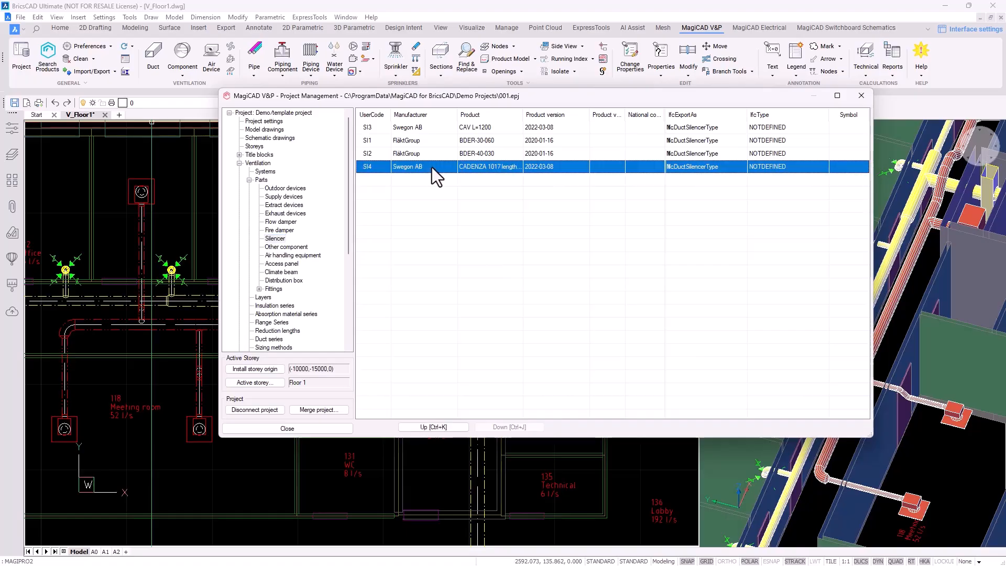
right_click(432, 168)
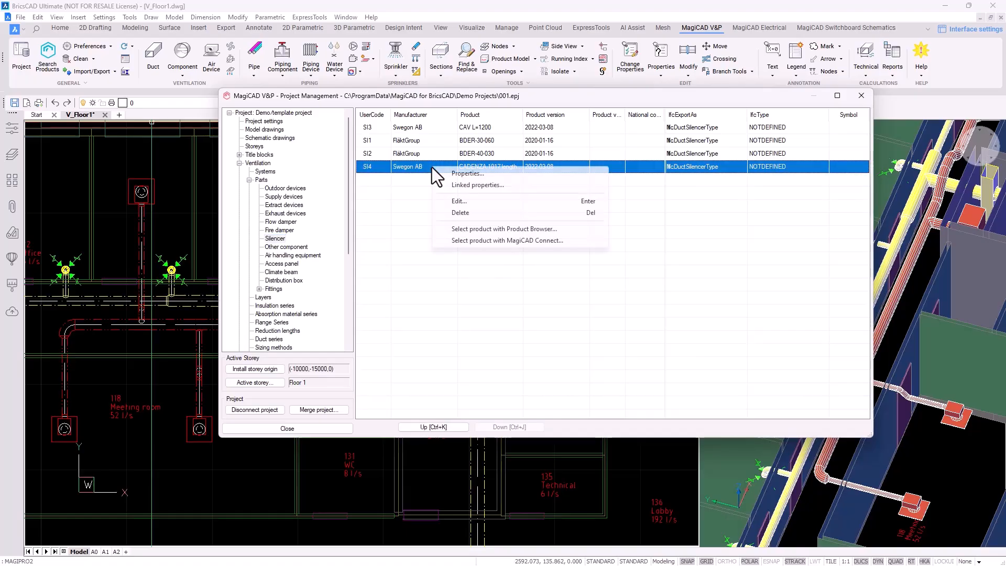
left_click(475, 175)
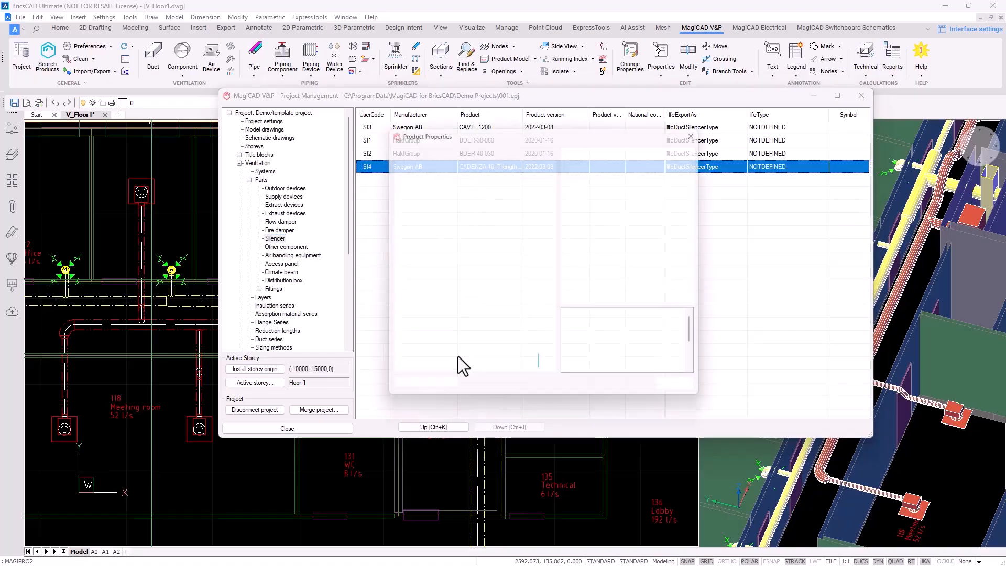
left_click_drag(571, 361, 808, 513)
left_click(633, 388)
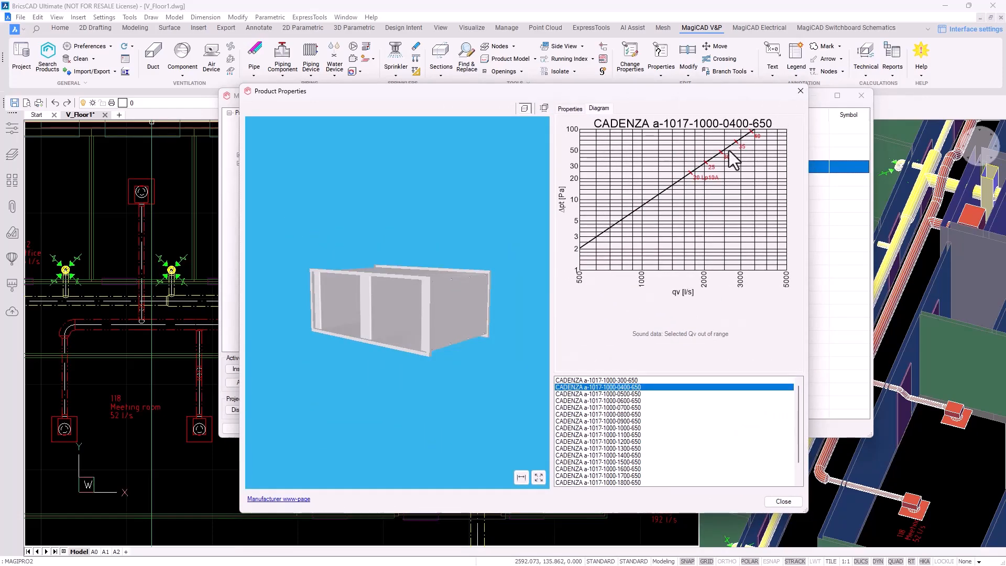
left_click(800, 92)
View the BDER-40-030 silencer's 3D model and pressure-drop chart in MagiCAD Connect, then close all dialogs
right_click(440, 153)
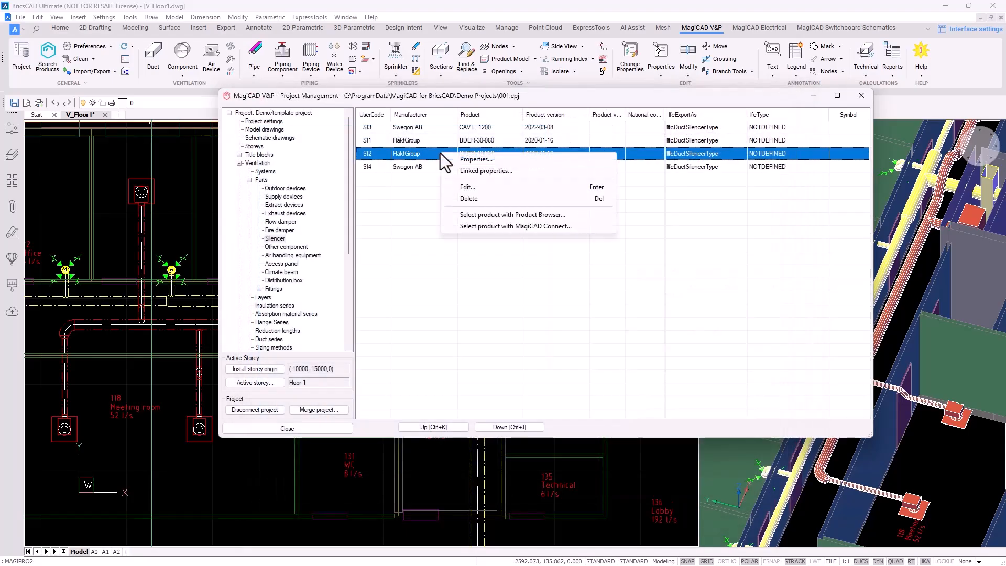
left_click(485, 174)
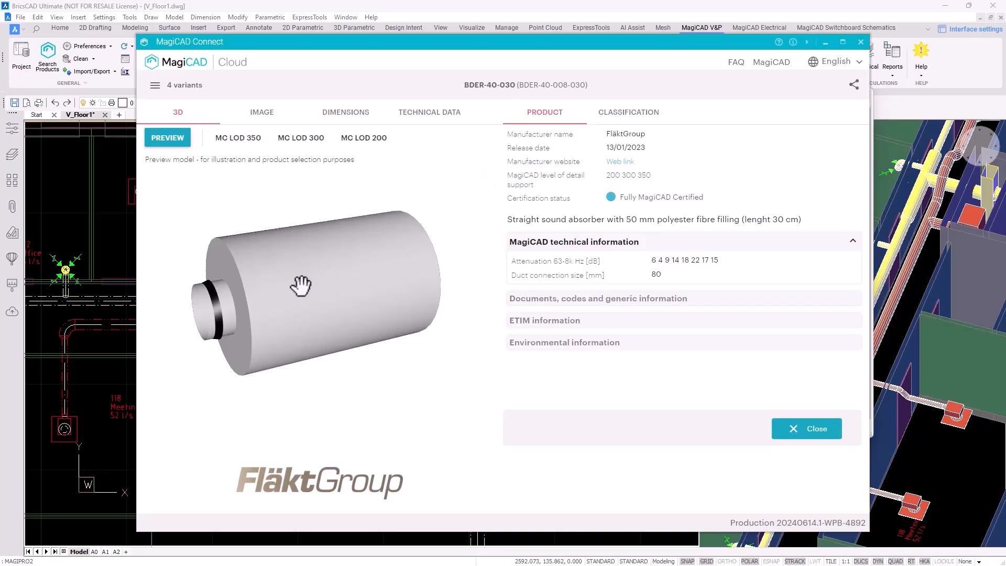
left_click_drag(303, 281, 253, 299)
left_click(420, 113)
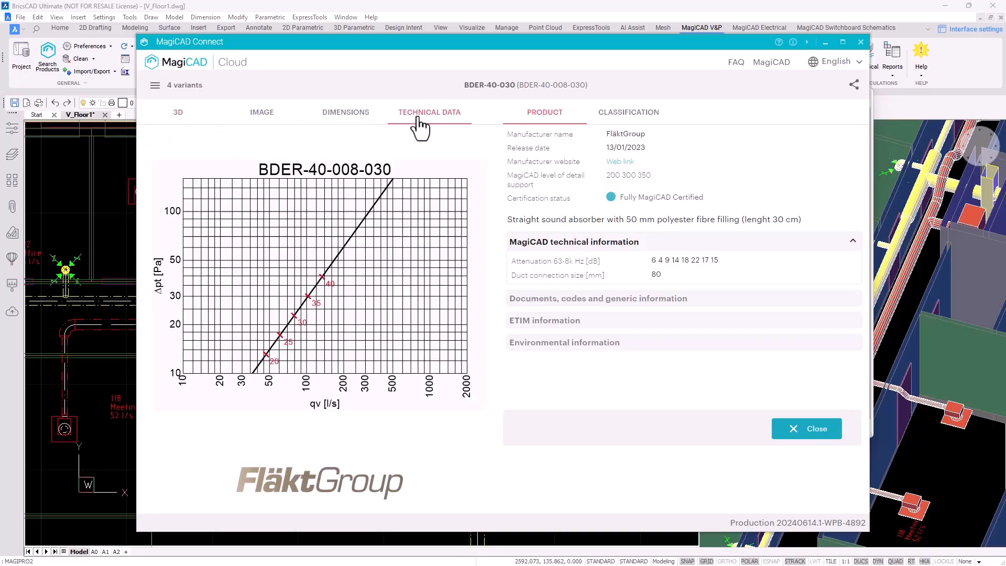
left_click(861, 42)
left_click(858, 94)
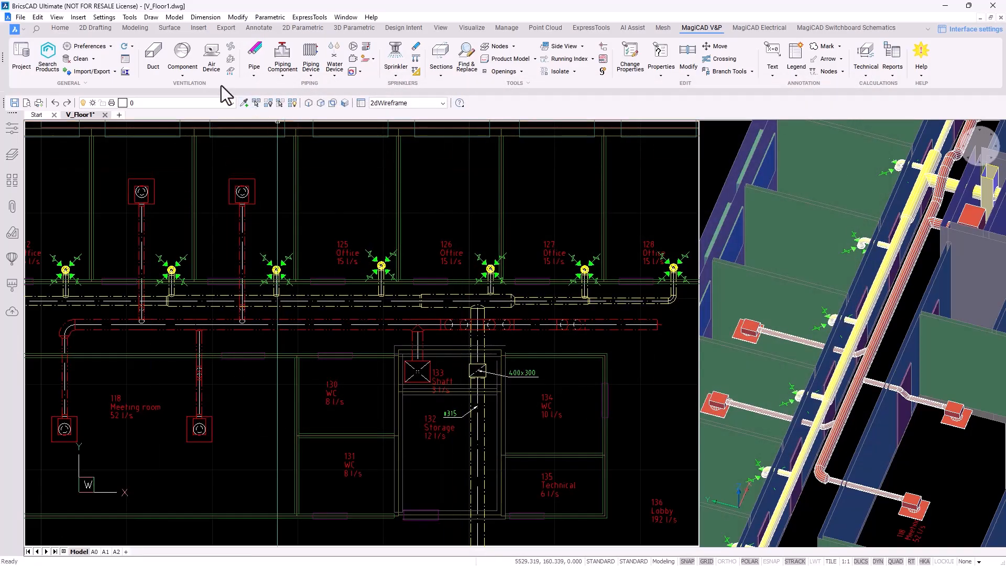
Start a flow damper insertion and select product FD4 IRIS at size IRIS-080
left_click(185, 72)
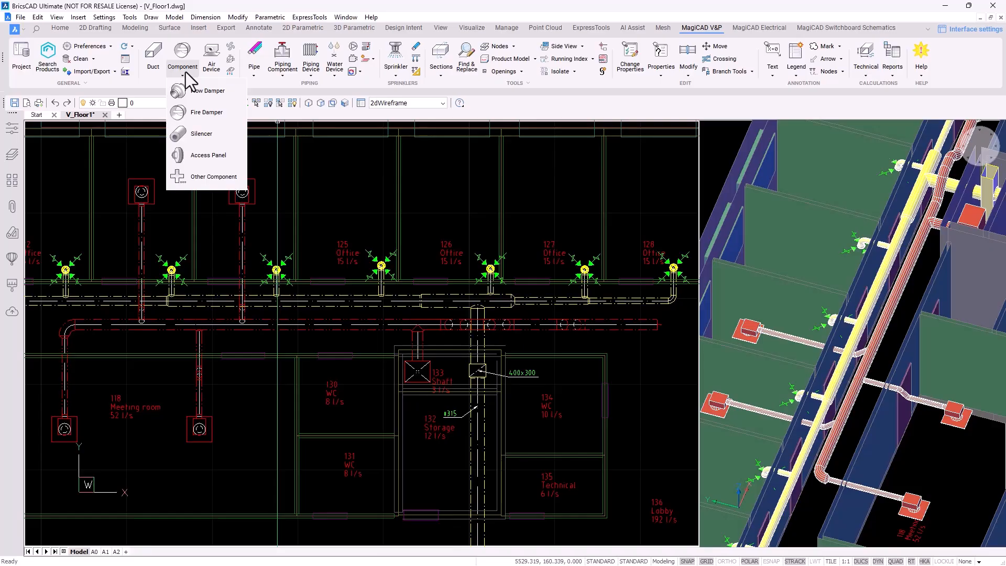
left_click(213, 93)
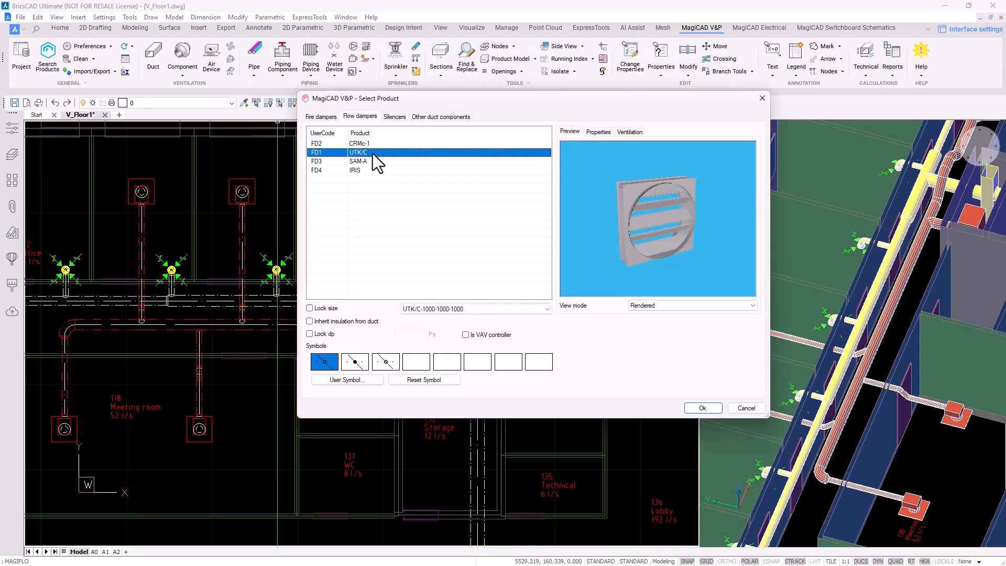
left_click(372, 164)
left_click(371, 171)
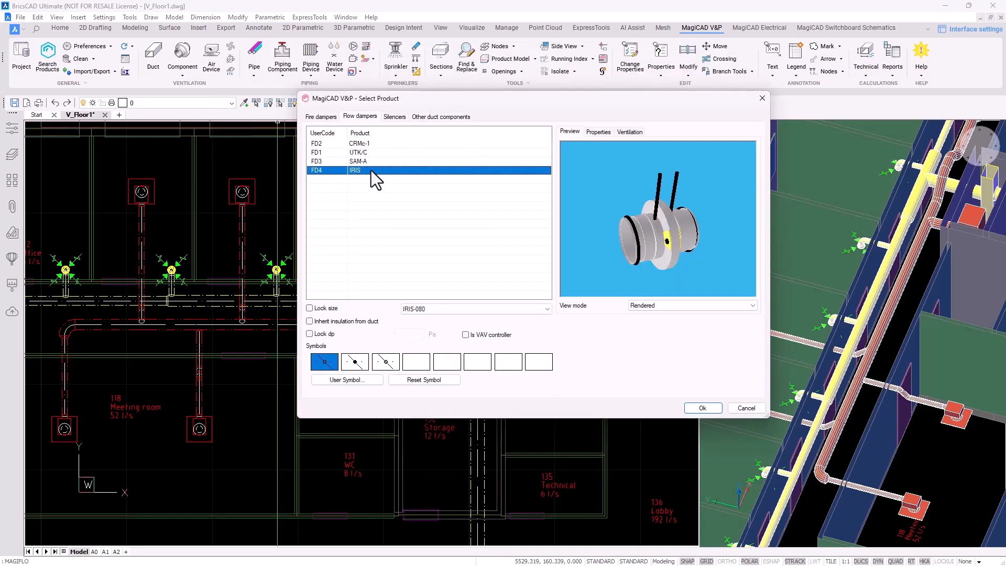
left_click(419, 309)
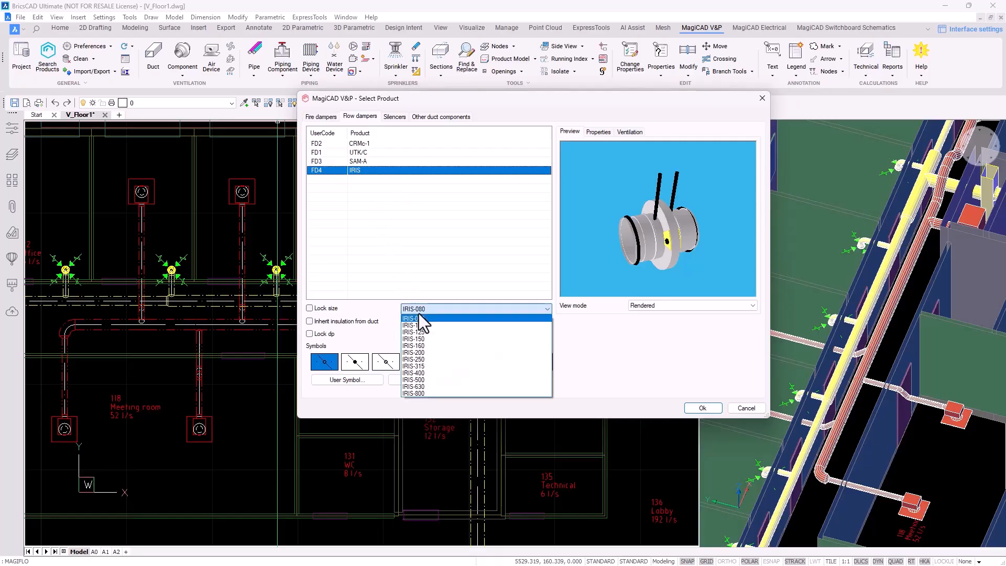
left_click(462, 309)
left_click(462, 310)
left_click(568, 332)
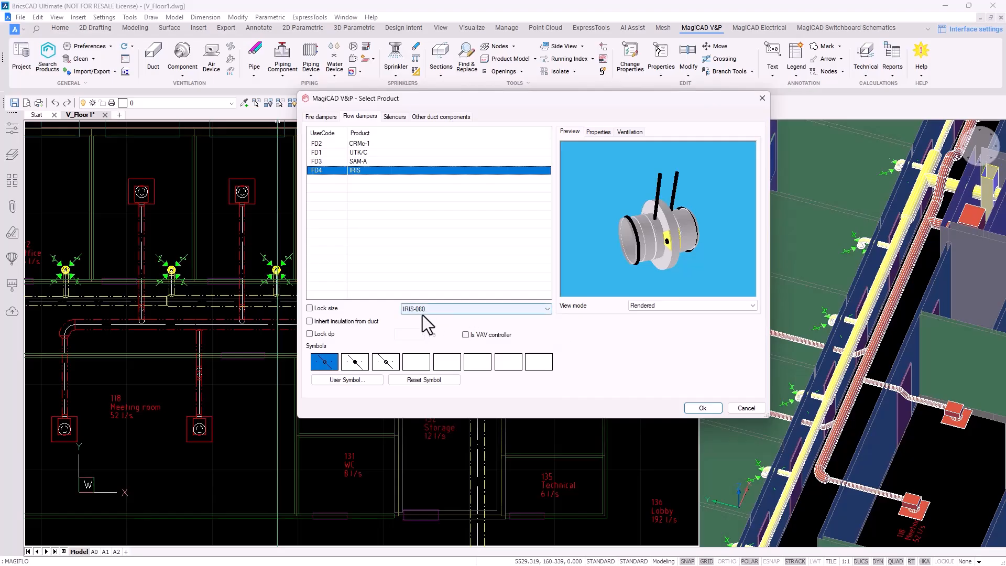
Confirm the IRIS damper product, then cancel the pending placement
left_click(702, 408)
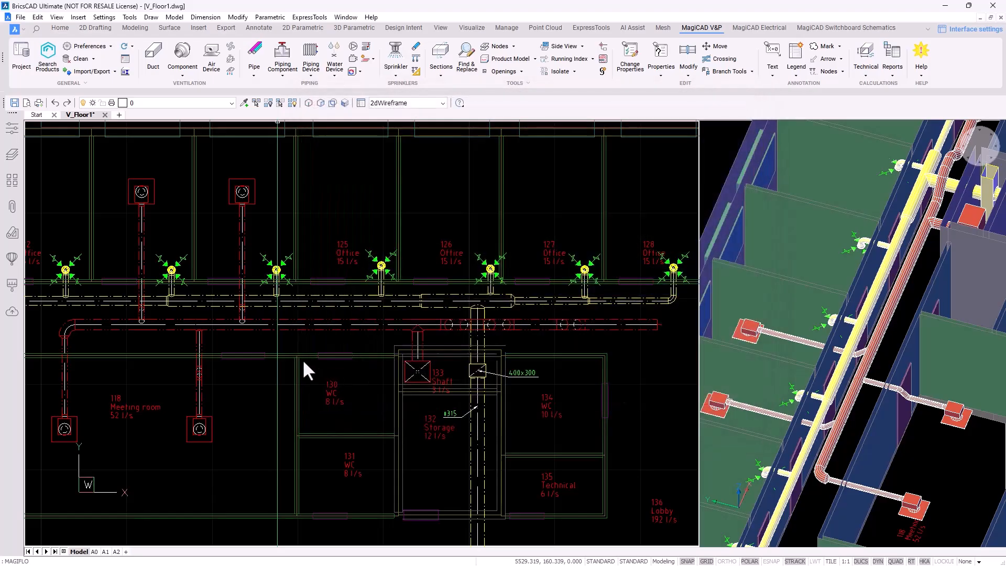
scroll(188, 348, "up", 5)
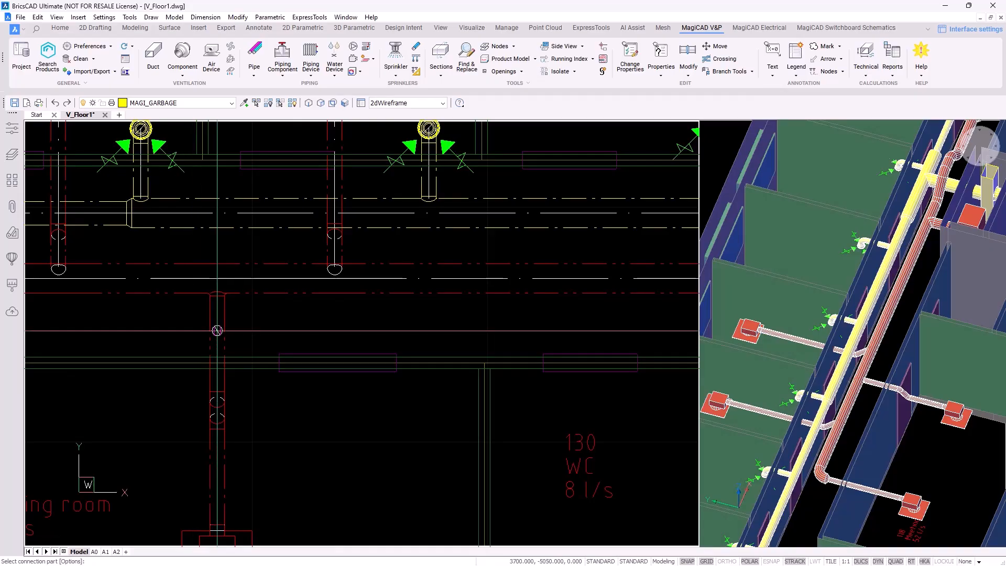
scroll(217, 330, "up", 4)
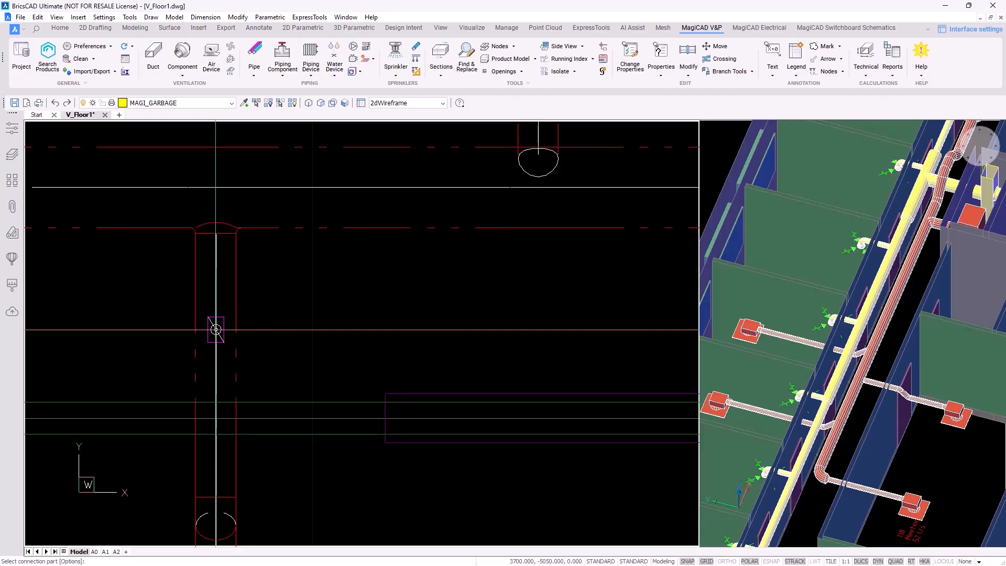
scroll(216, 329, "down", 1)
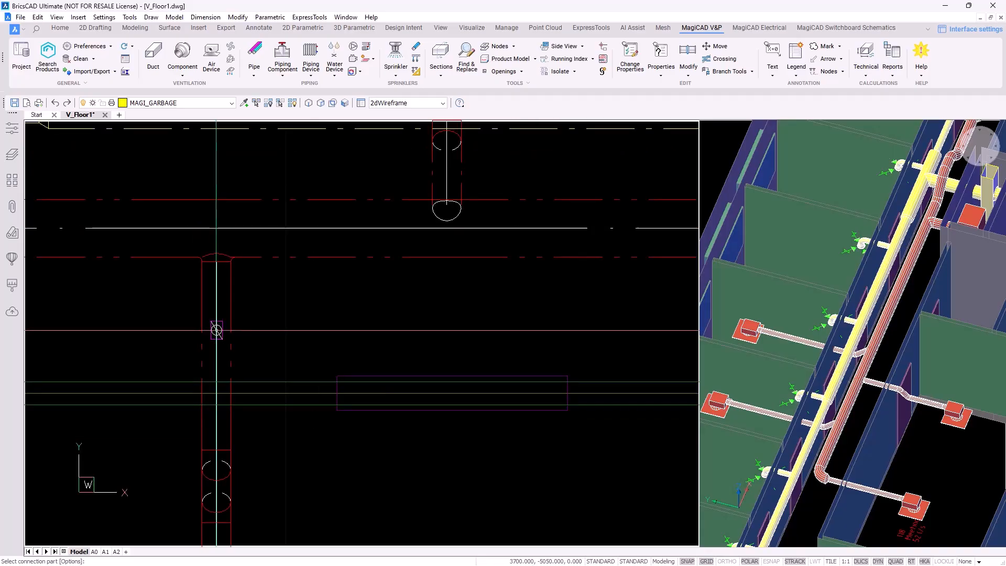
middle_click_drag(217, 330, 425, 317)
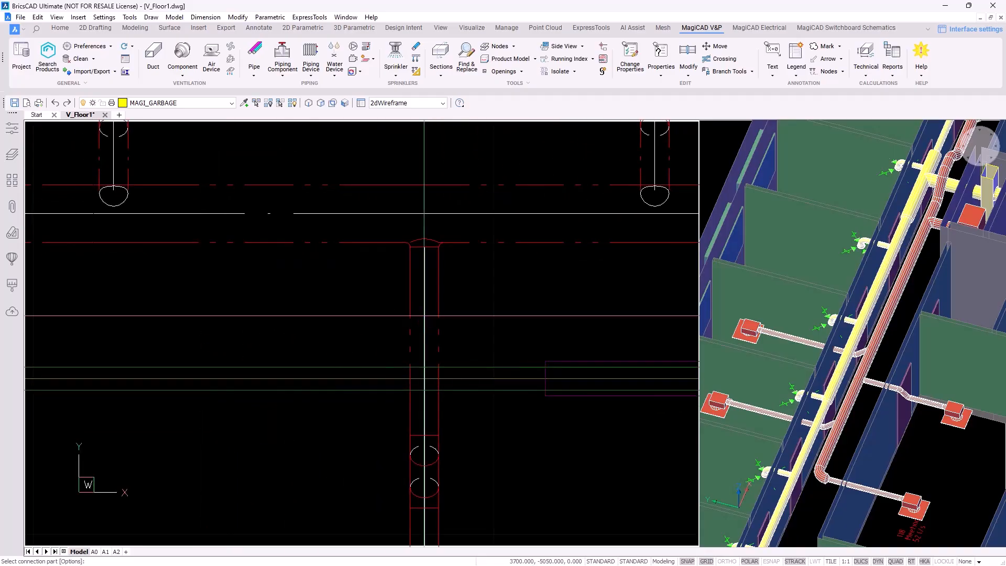
scroll(494, 317, "down", 3)
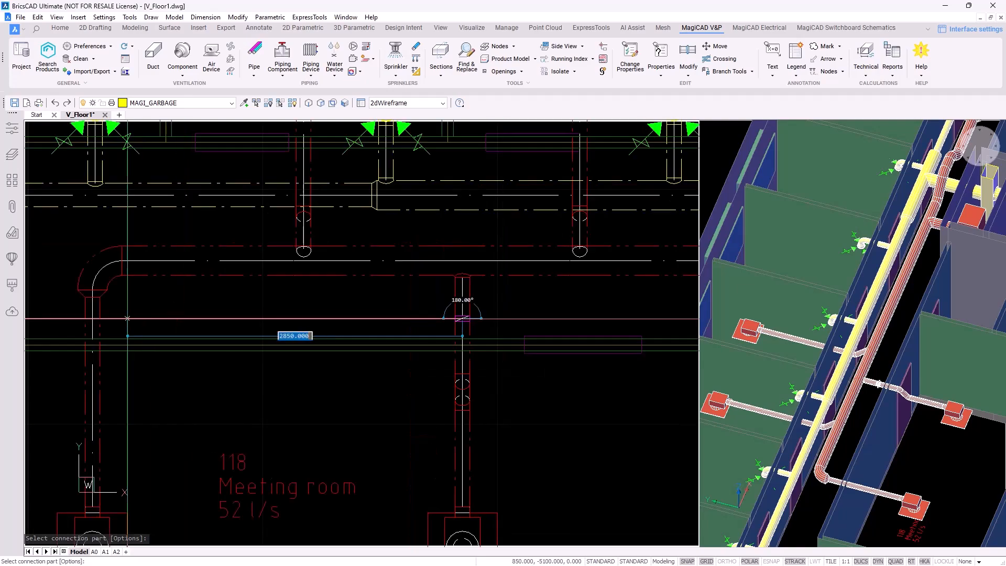
scroll(92, 406, "up", 8)
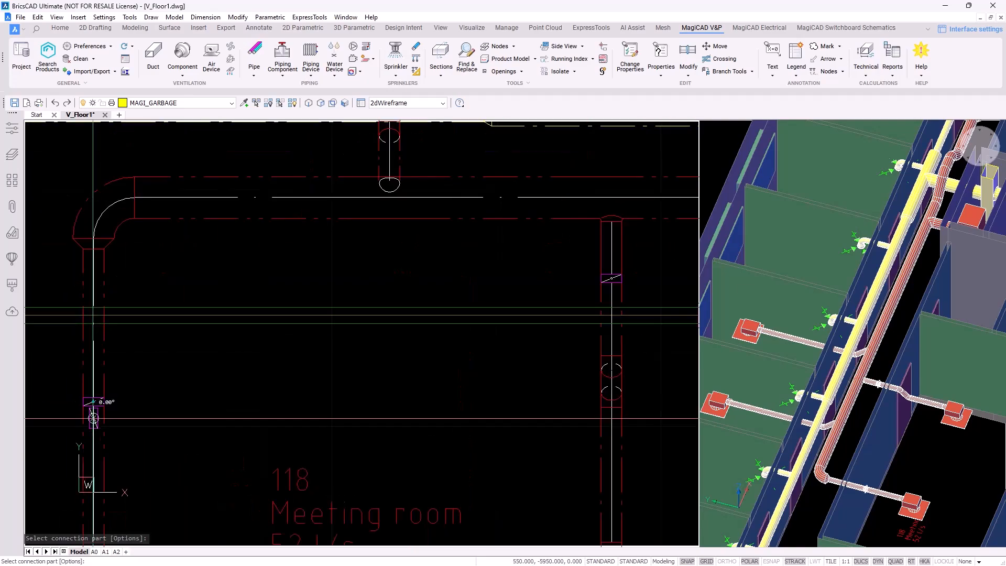
key("Escape")
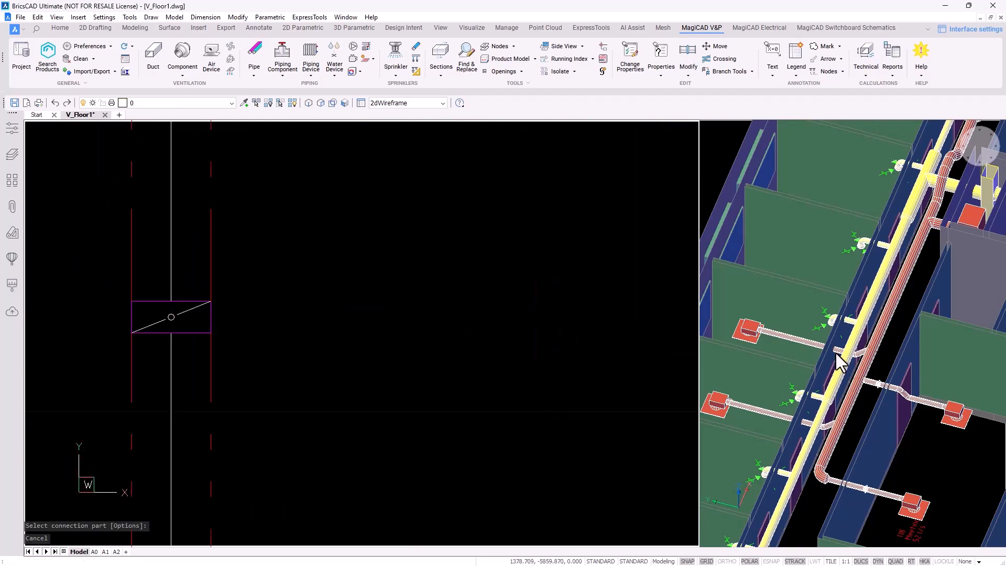
Select the existing flow damper on the duct and start creating a similar one
scroll(886, 328, "up", 10)
scroll(886, 328, "down", 6)
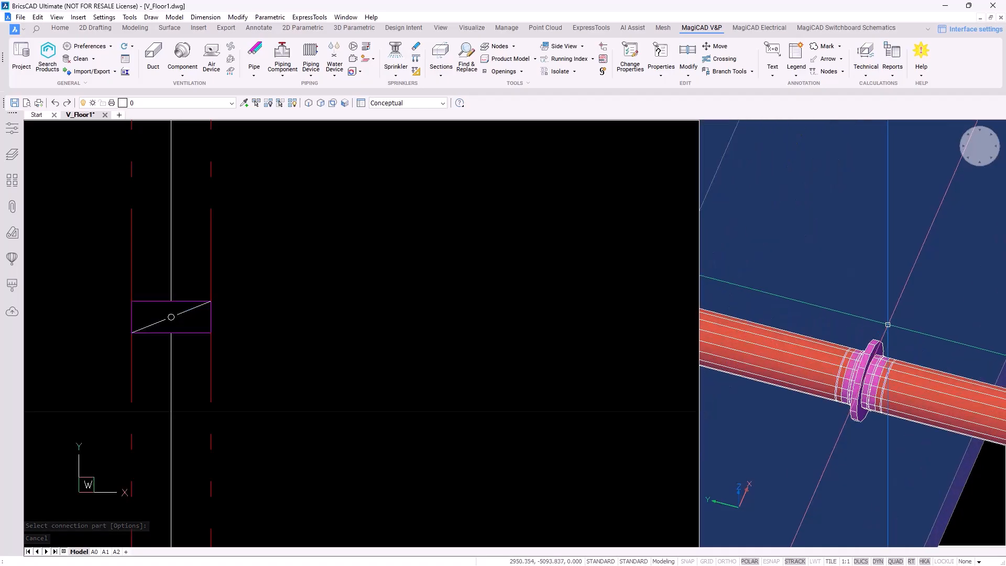
left_click(466, 216)
scroll(444, 271, "down", 9)
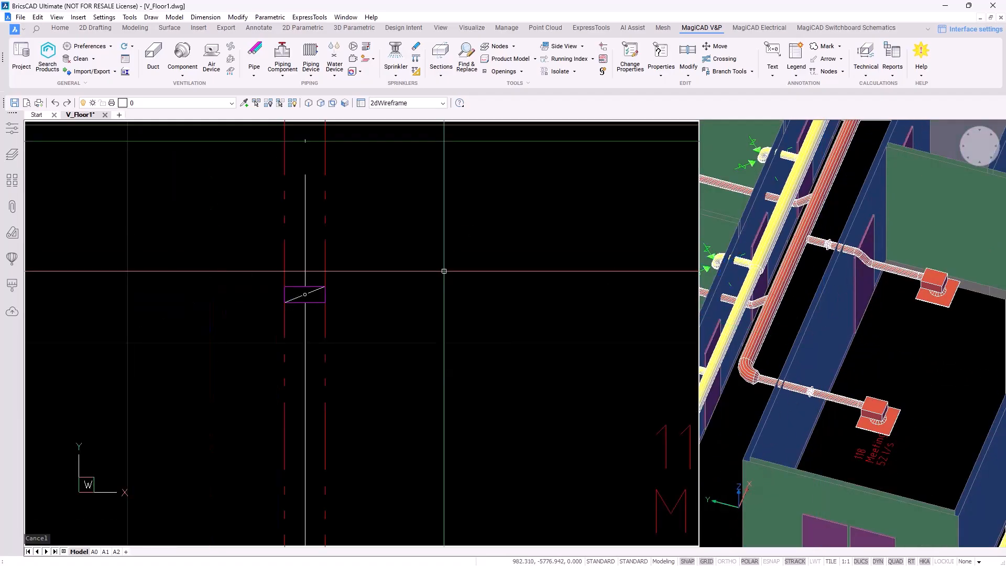
middle_click_drag(564, 283, 418, 333)
scroll(269, 334, "up", 8)
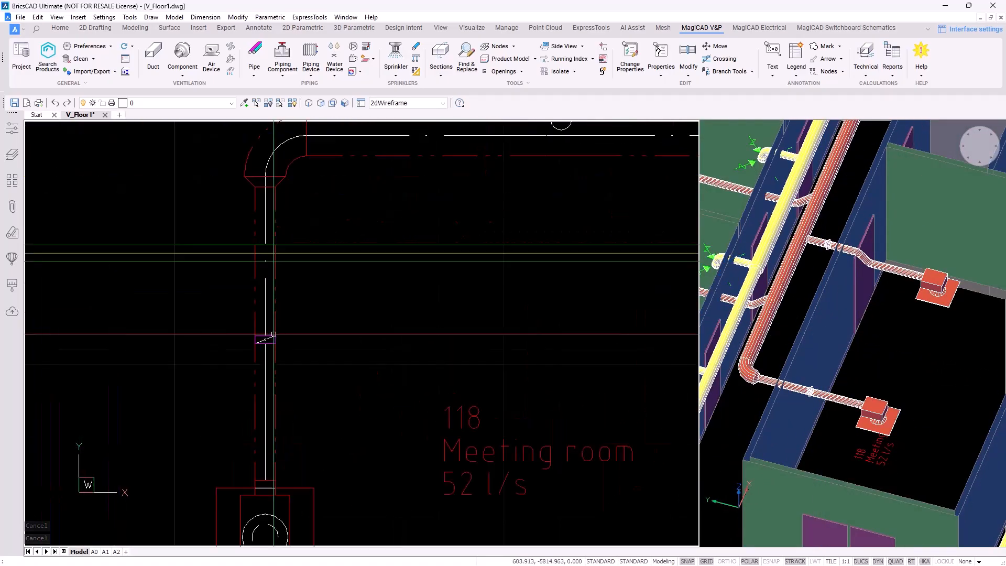
left_click(269, 334)
scroll(269, 333, "up", 4)
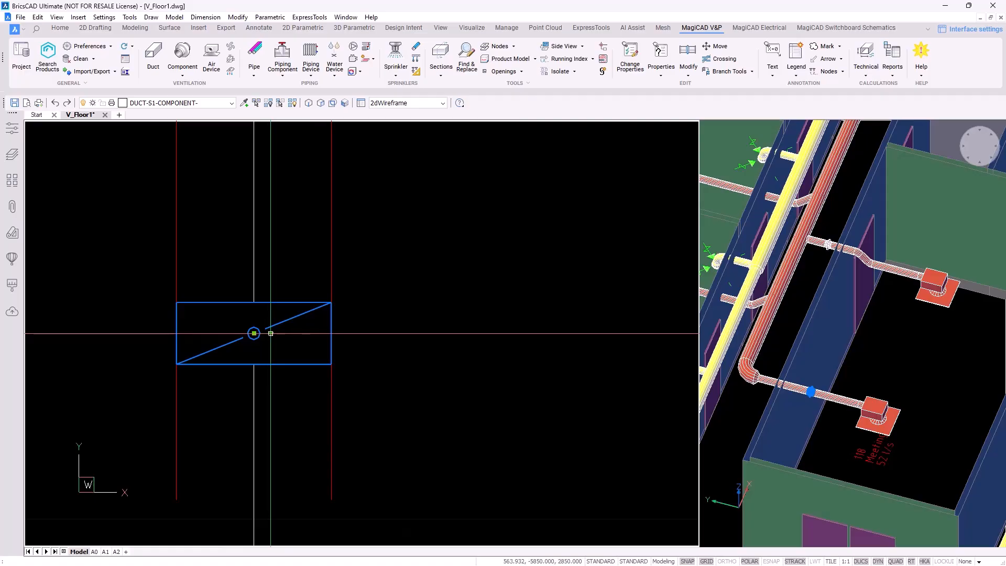
left_click(270, 334)
Insert matching IRIS flow dampers into the branch ducts to the office diffusers
scroll(414, 274, "down", 5)
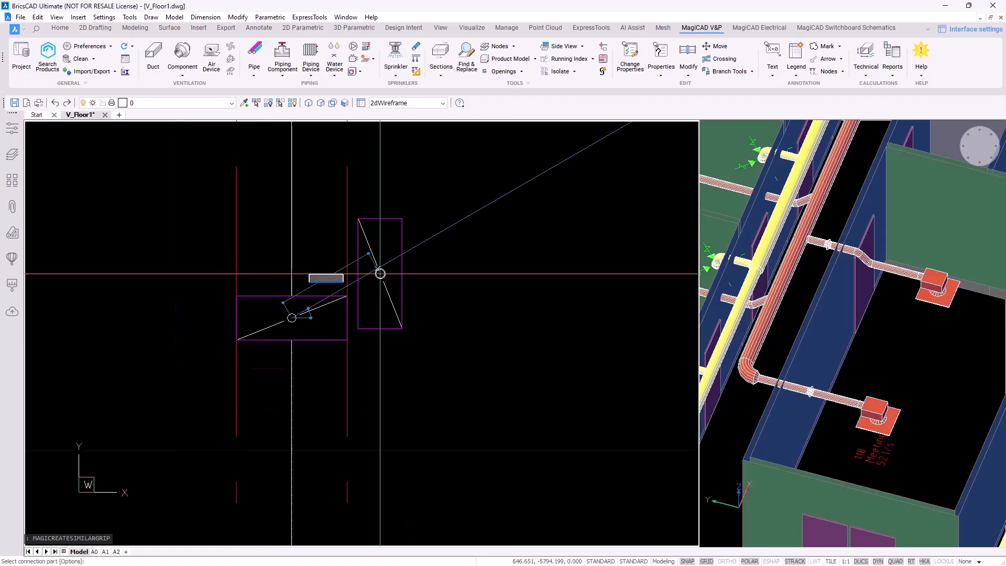
scroll(466, 262, "down", 4)
middle_click_drag(460, 263, 278, 494)
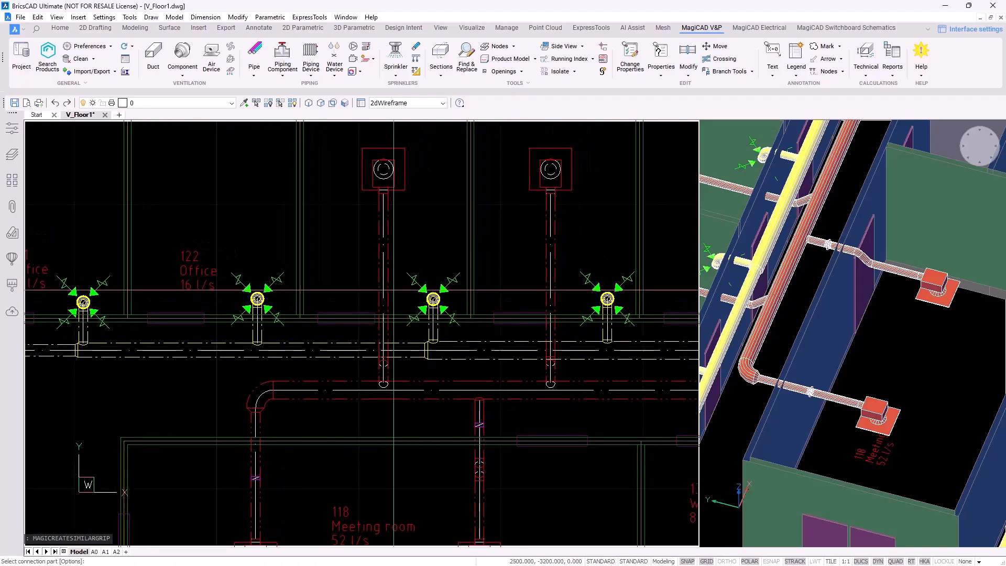
scroll(387, 229, "up", 5)
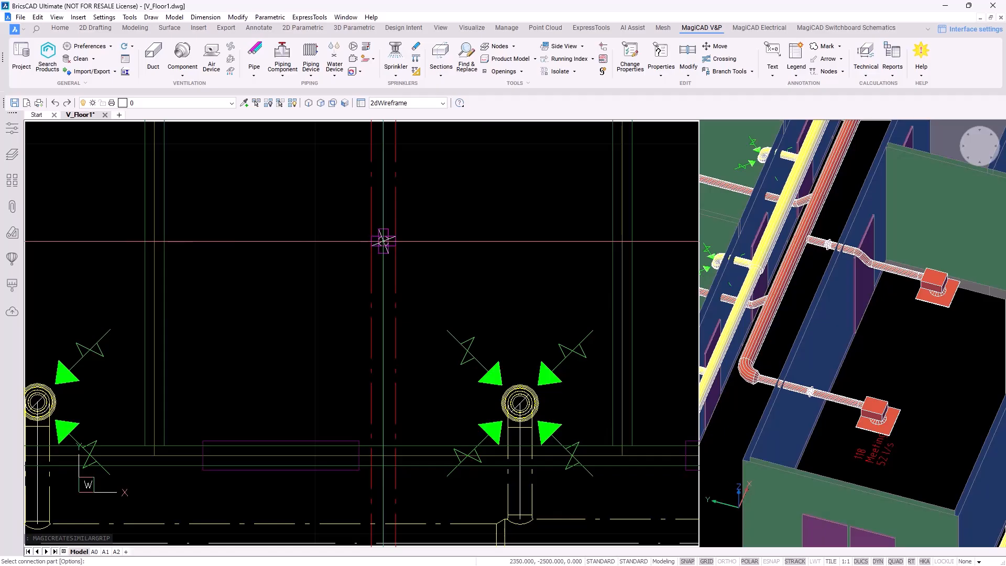
scroll(461, 241, "down", 2)
middle_click_drag(461, 241, 233, 243)
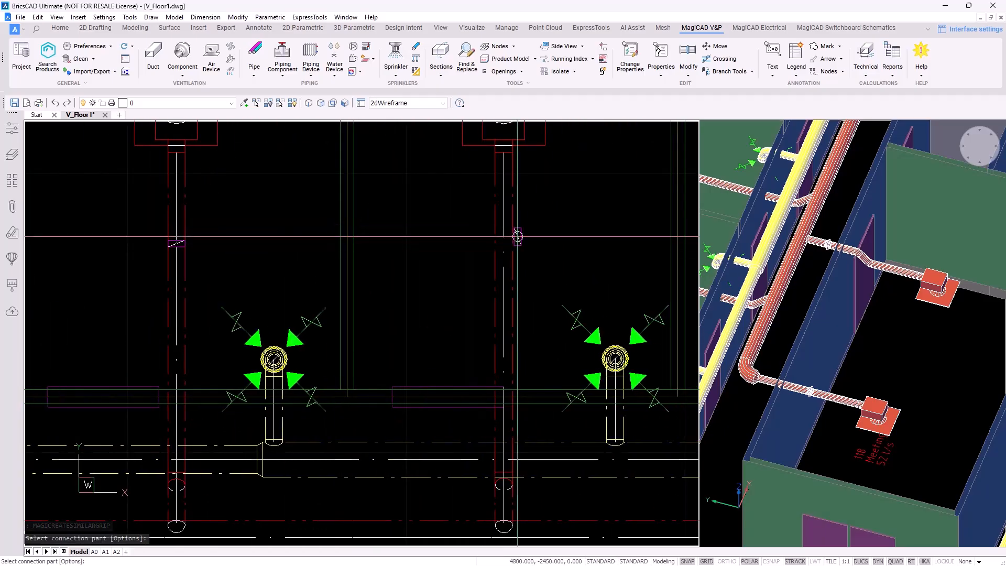
left_click(503, 243)
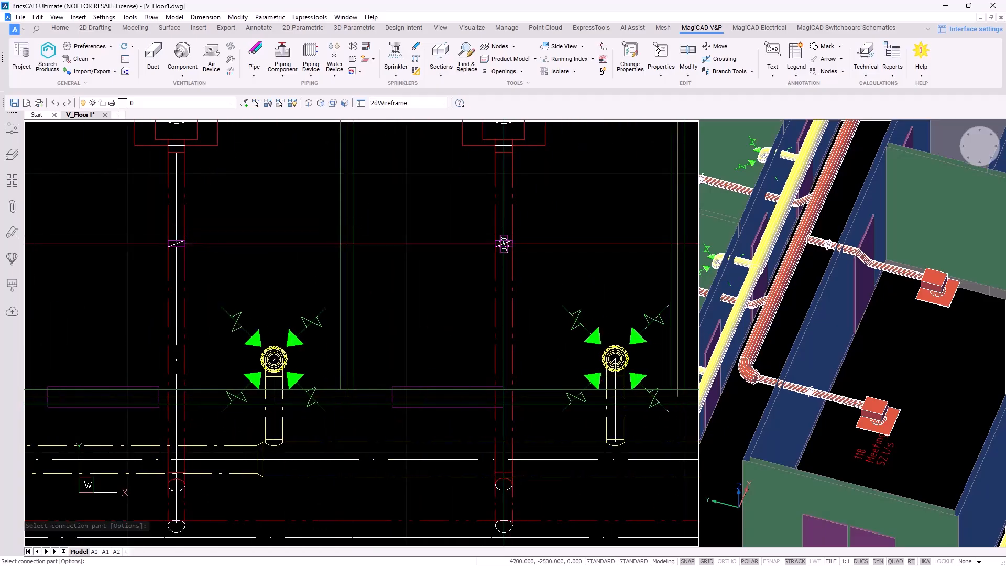
scroll(540, 305, "down", 3)
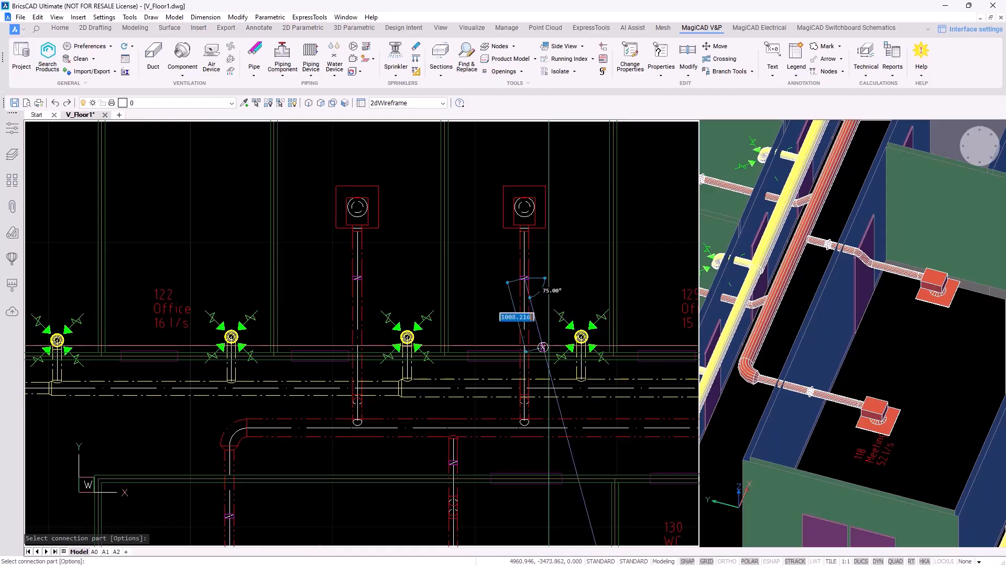
middle_click_drag(563, 358, 451, 310)
scroll(461, 313, "down", 2)
key("Escape")
key("Escape")
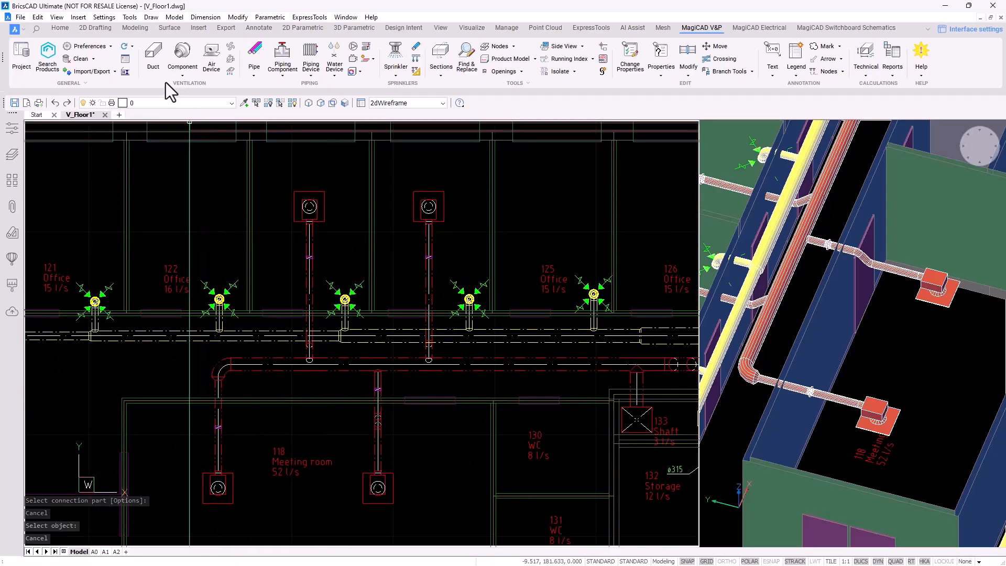
Try placing the SI3 CAV L=1200 silencer on the main duct, dismissing the duct-too-short message
left_click(181, 75)
left_click(183, 134)
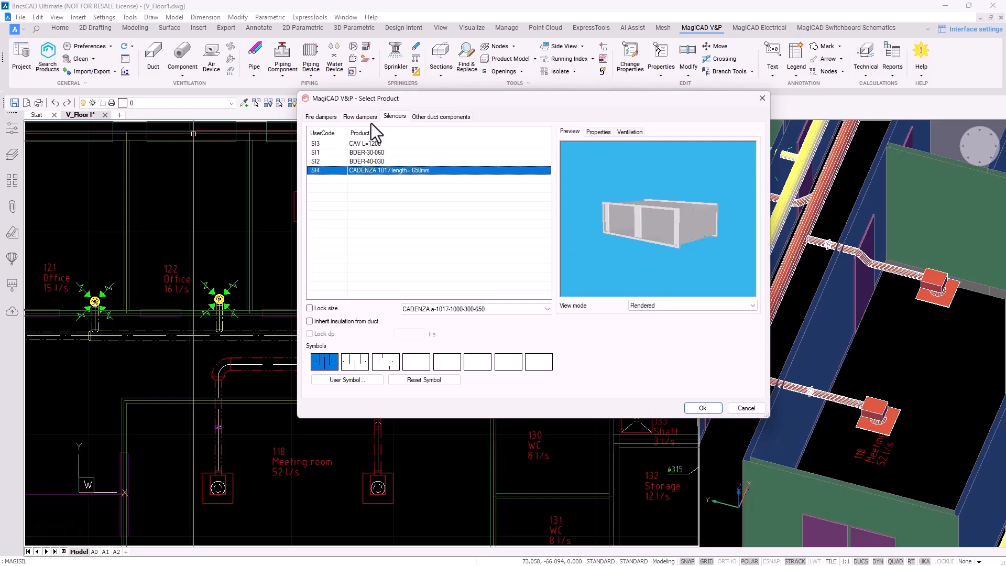
left_click(372, 146)
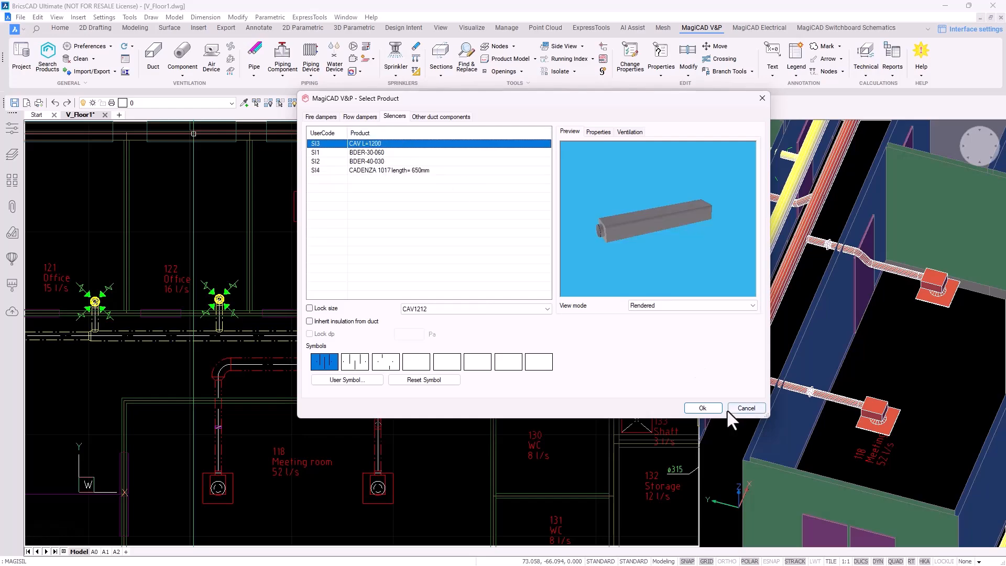
left_click(702, 408)
scroll(474, 333, "up", 5)
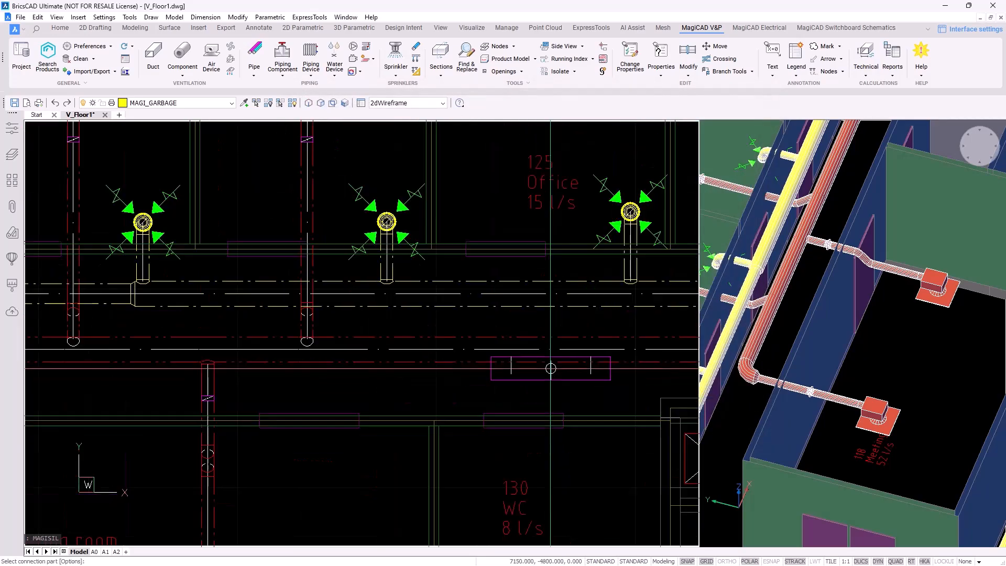
middle_click_drag(414, 350, 398, 346)
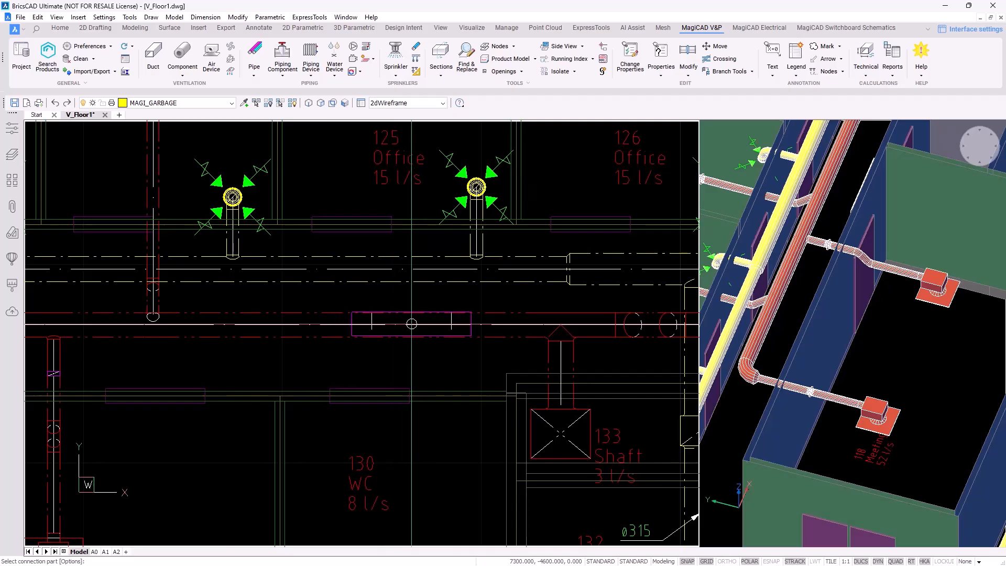
scroll(411, 324, "down", 2)
middle_click_drag(411, 324, 546, 323)
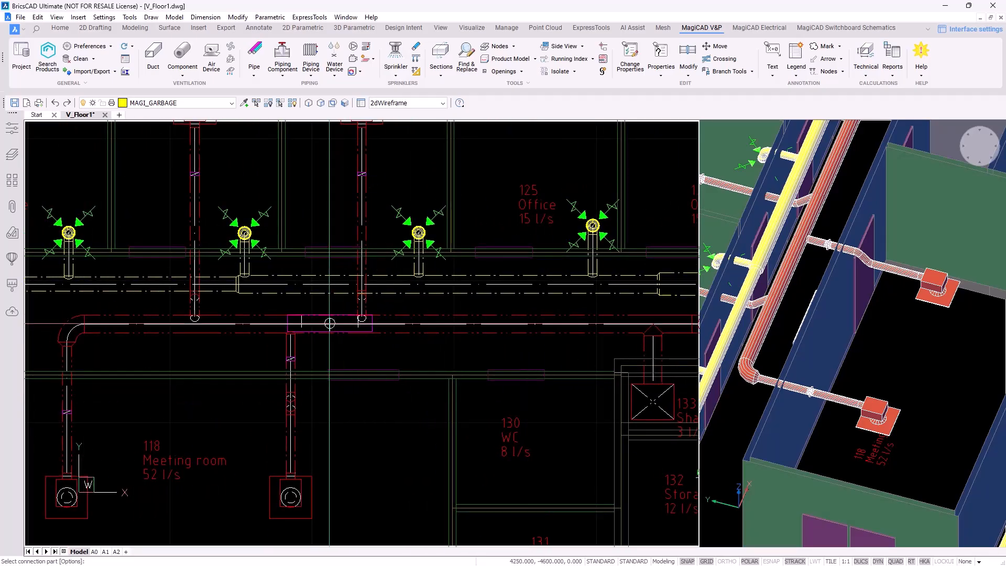
left_click(326, 324)
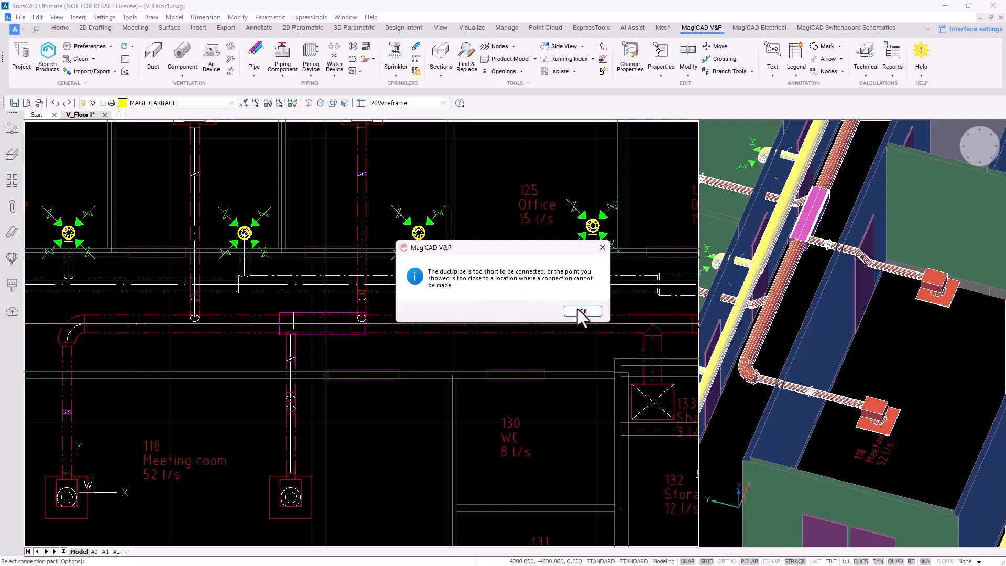
key("Return")
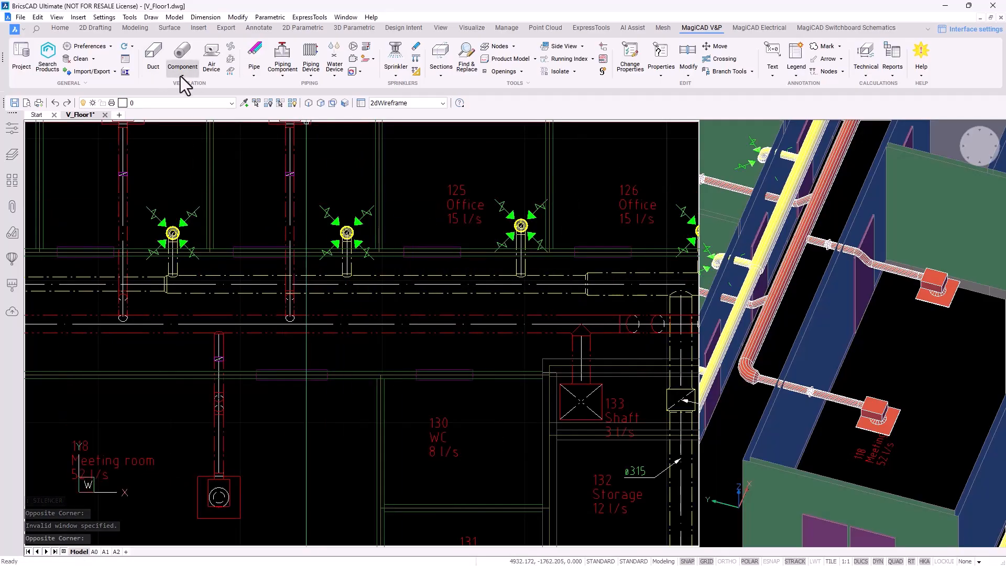
Insert the CAV L=1200 silencer again and bring the area around Shaft 133 into view
left_click(181, 76)
left_click(201, 133)
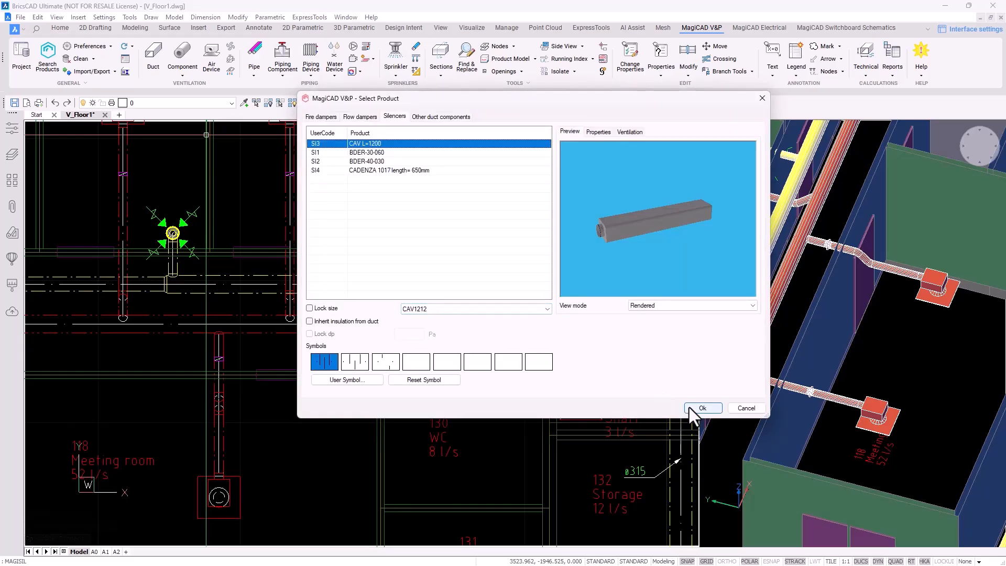
left_click(701, 408)
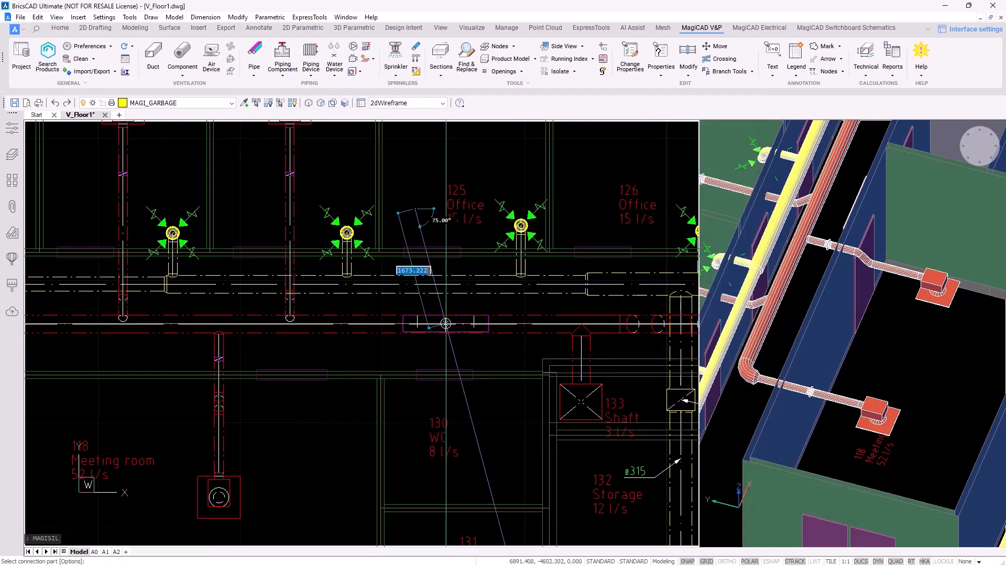
scroll(458, 369, "down", 2)
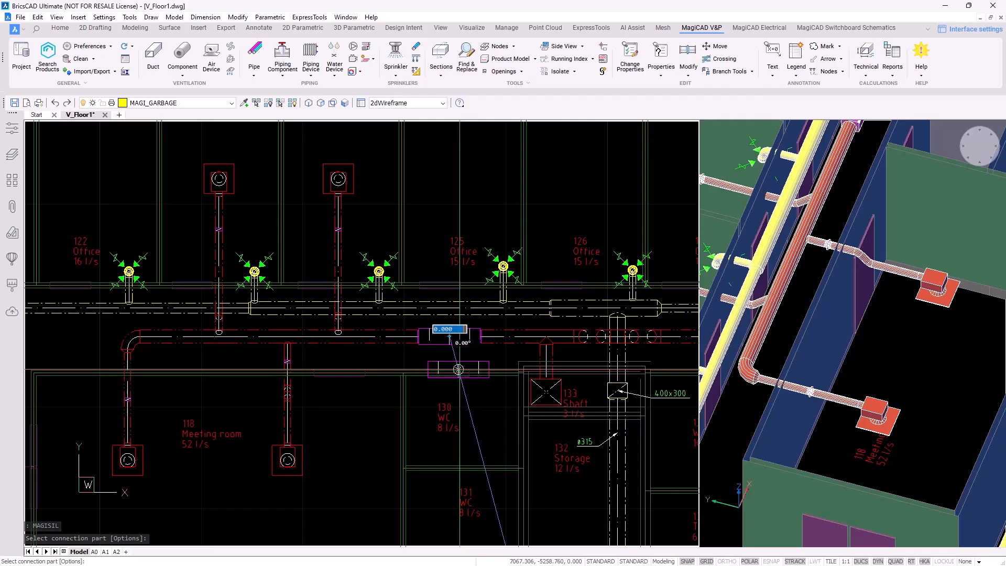
key("Escape")
scroll(510, 389, "down", 1)
middle_click_drag(513, 390, 407, 339)
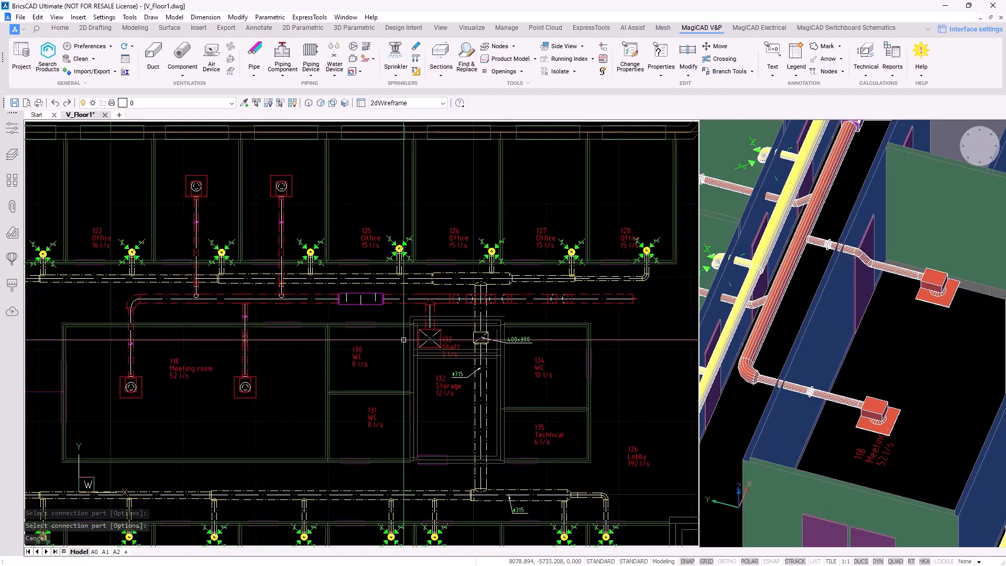
scroll(431, 339, "up", 4)
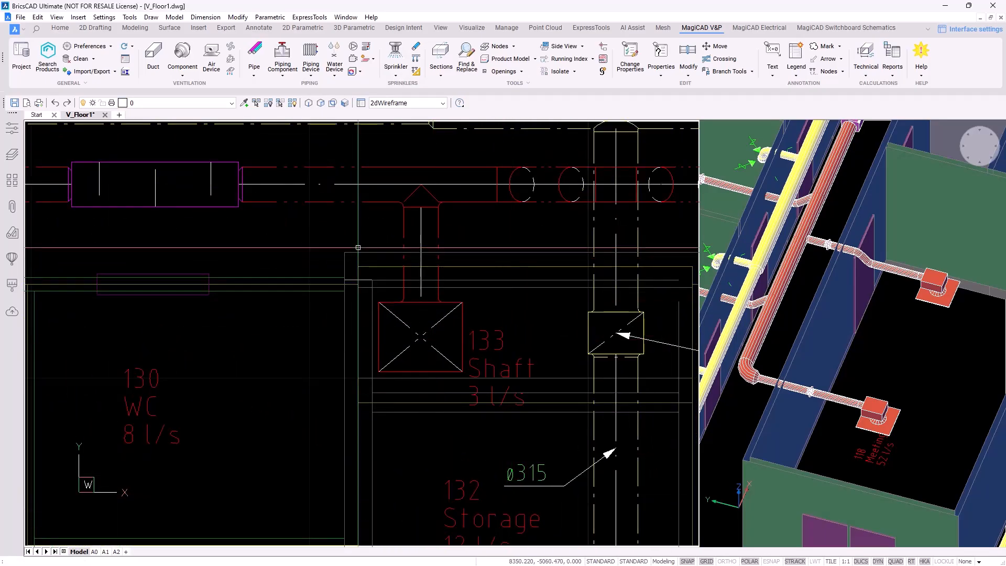
Choose the FRD3 ABC-CU-LT fire damper product for insertion
mouse_move(447, 301)
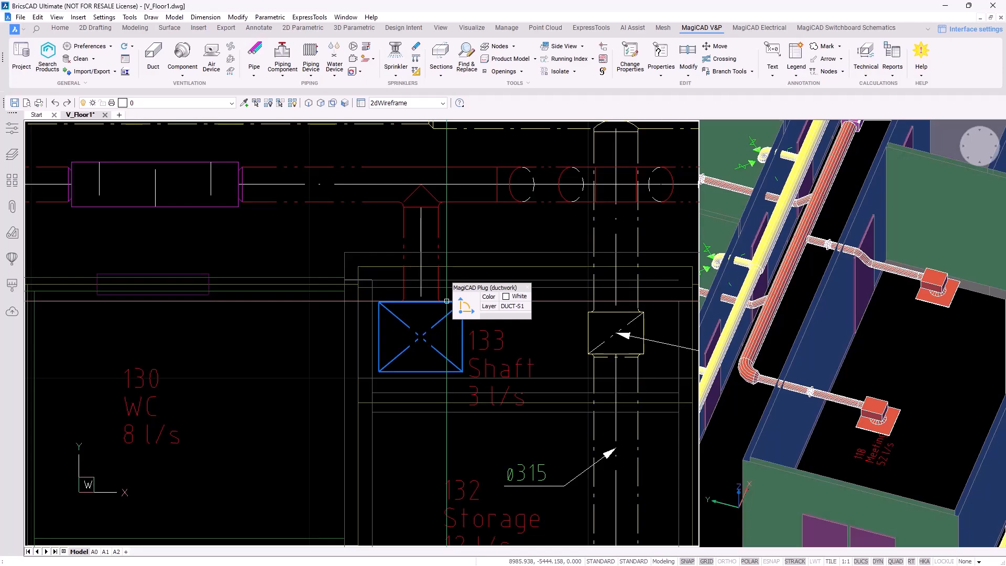
left_click(184, 75)
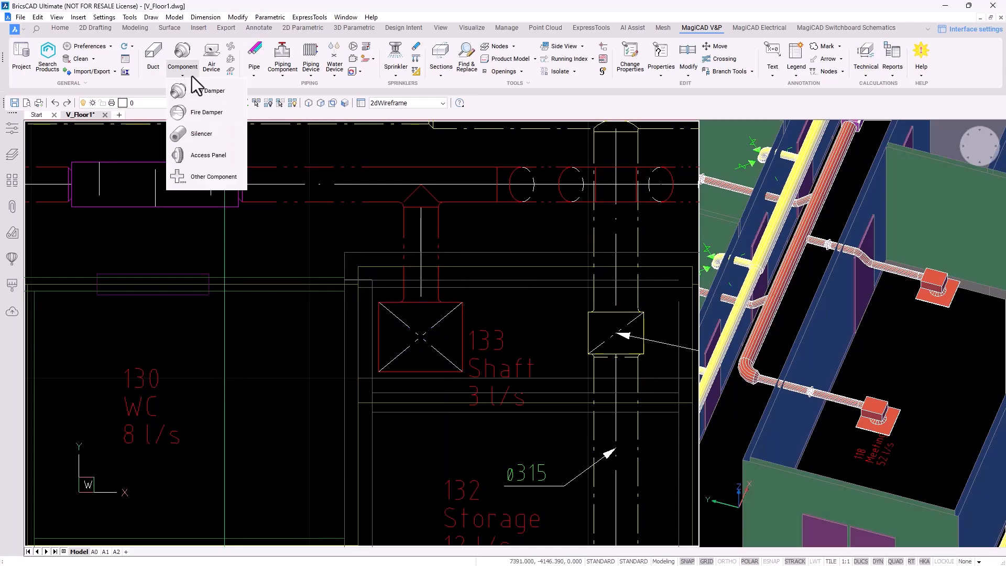
left_click(205, 112)
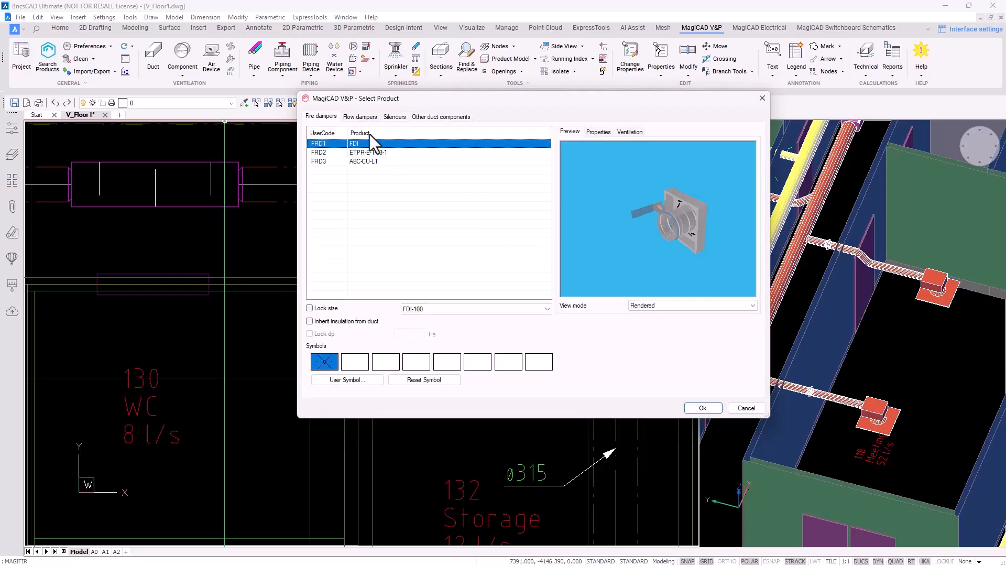
left_click(380, 153)
left_click(380, 162)
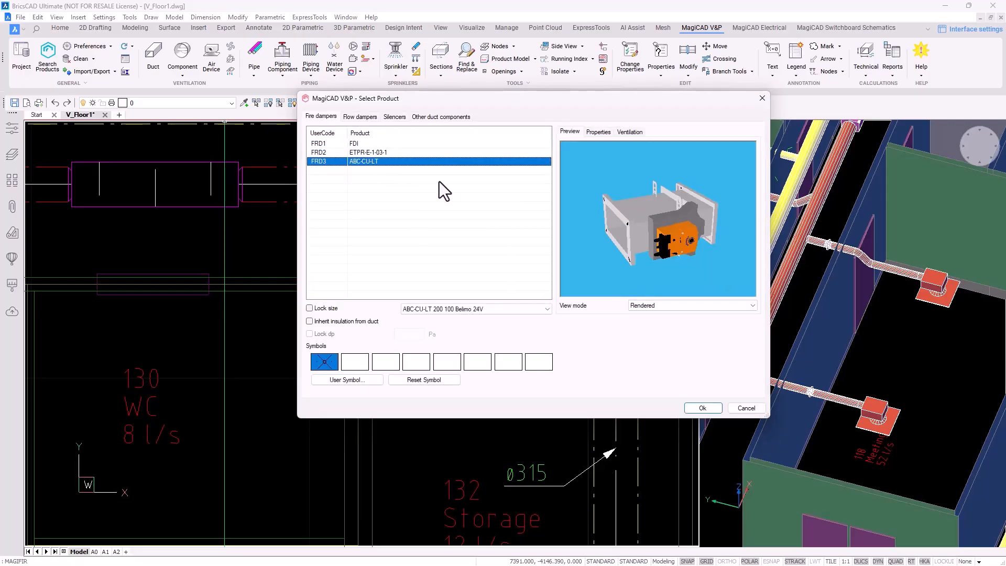
left_click_drag(624, 243, 620, 257)
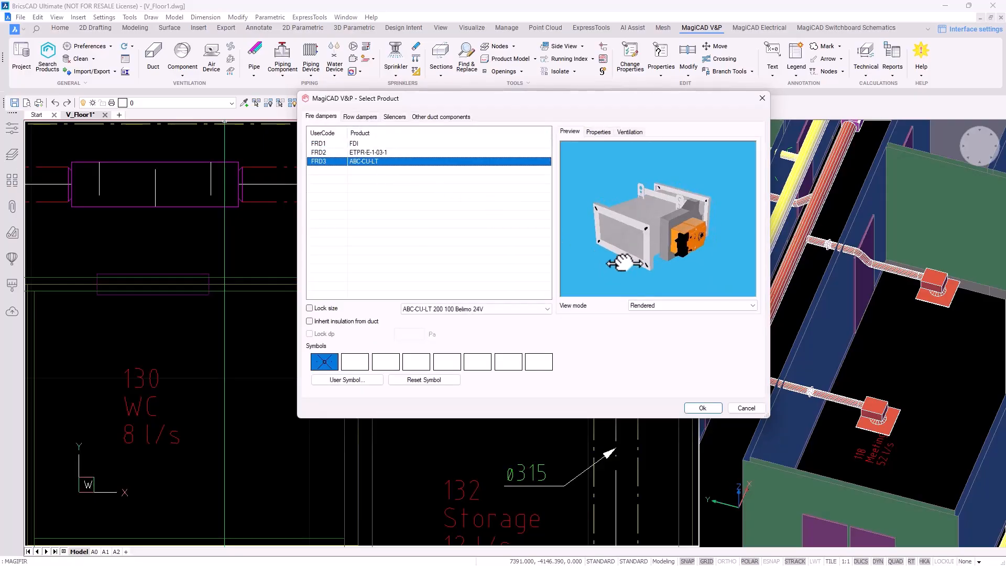
left_click(703, 407)
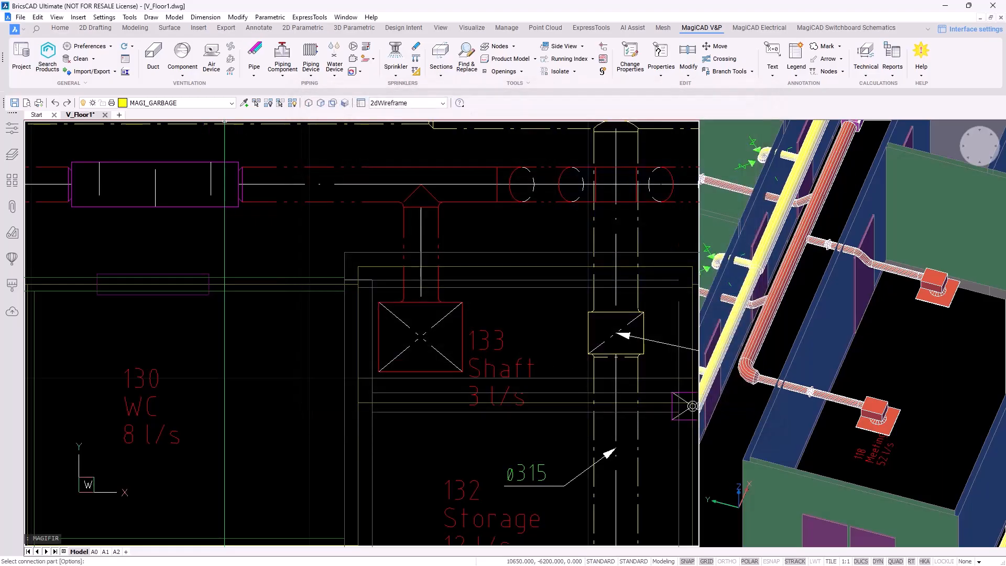
Place the fire damper on the lower shaft duct at 1200 mm connection height
left_click(421, 336)
left_click_drag(630, 285, 600, 283)
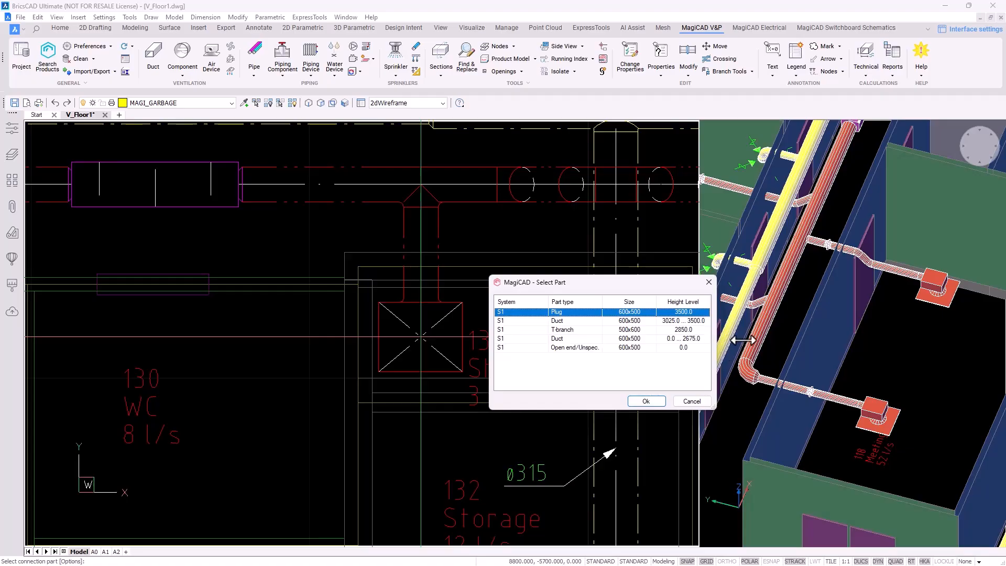
left_click_drag(711, 339, 862, 339)
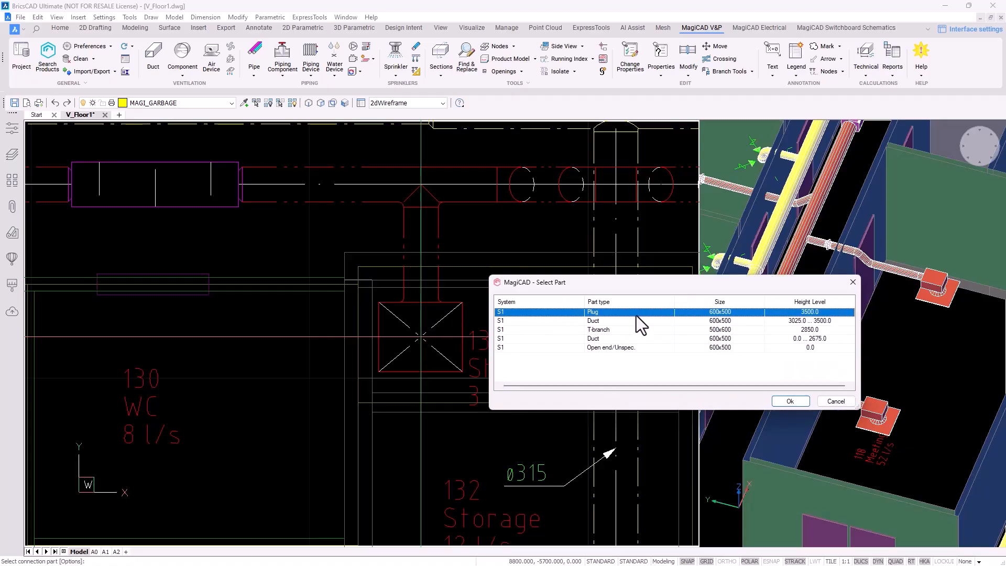
left_click(621, 339)
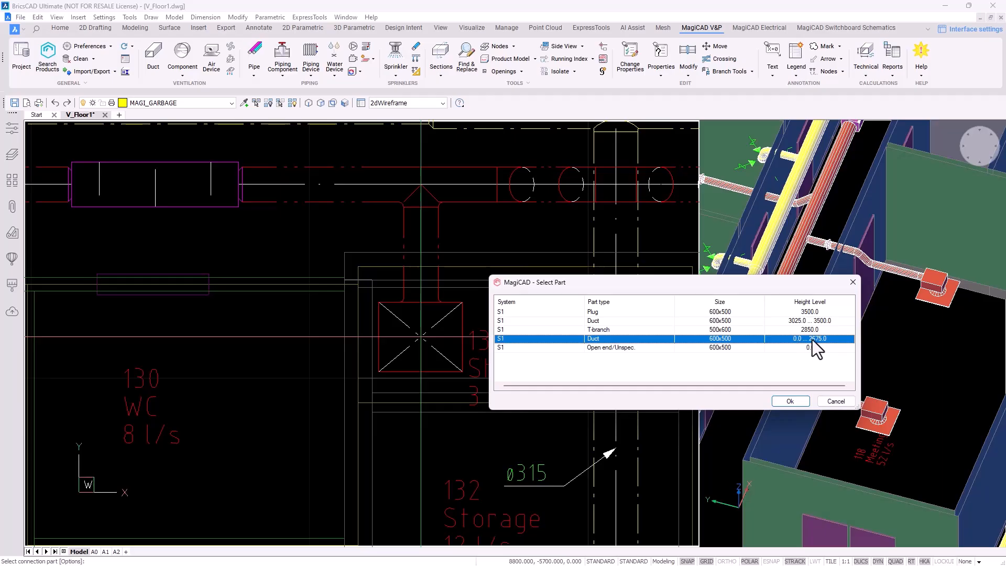
left_click(790, 401)
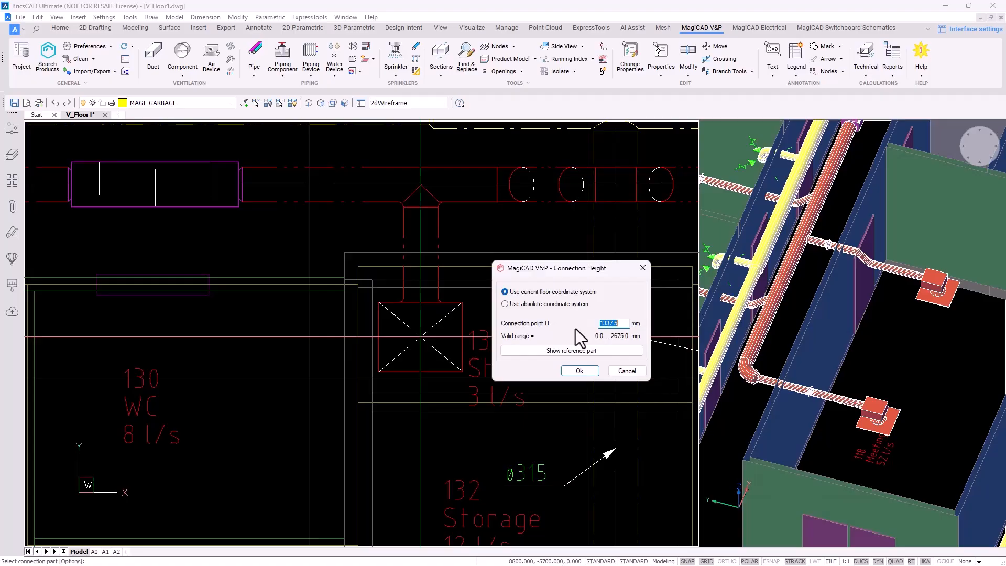
type("1200")
key("Return")
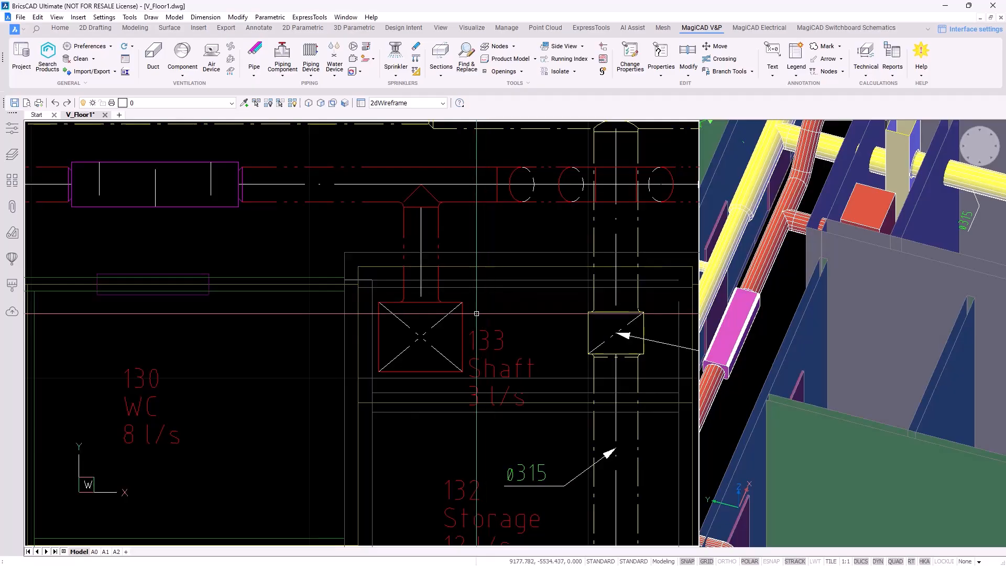
mouse_move(434, 326)
middle_click_drag(893, 343, 836, 326, "shift")
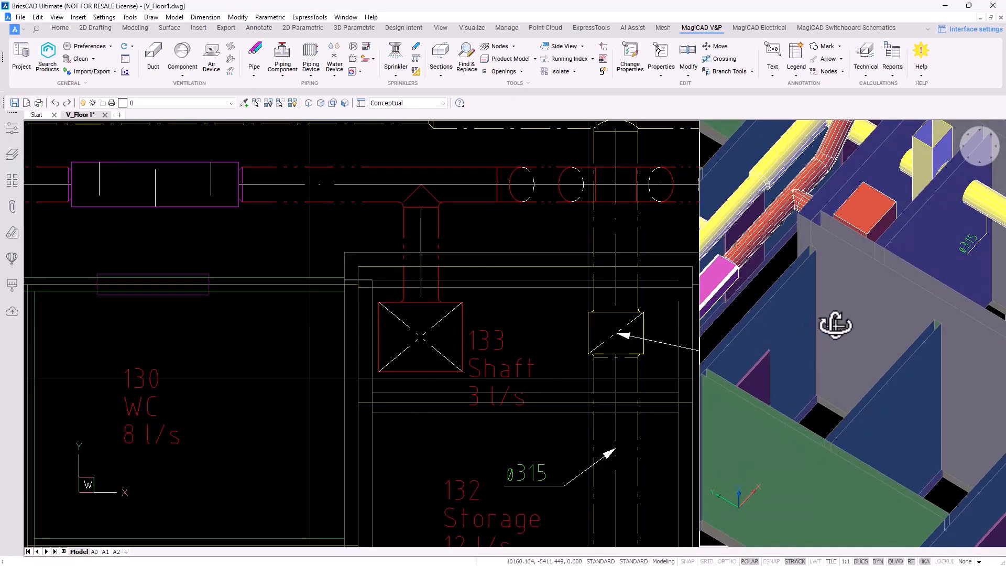
middle_click_drag(936, 287, 670, 397, "shift")
middle_click_drag(766, 367, 735, 366, "shift")
scroll(738, 352, "up", 4)
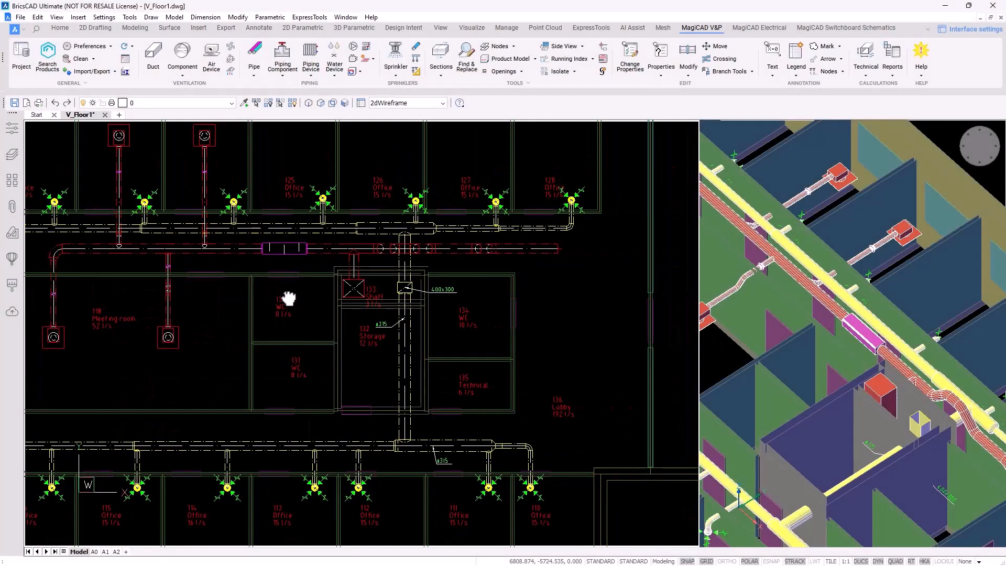
scroll(542, 258, "up", 7)
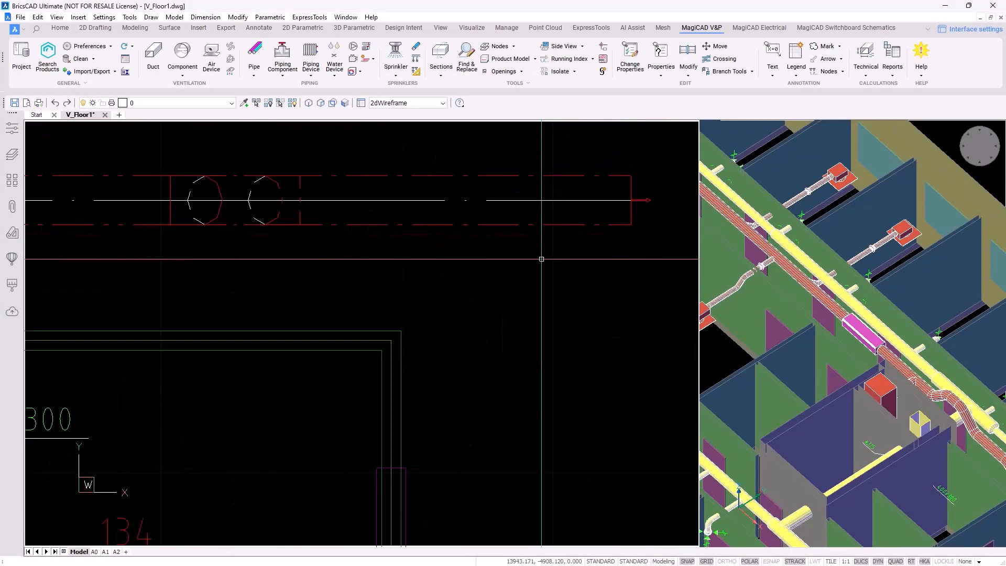
Insert an FRD2 ETPR-E-1-03-1 flow damper near the horizontal duct's end and check it in 3D
middle_click_drag(548, 273, 520, 342)
left_click(180, 72)
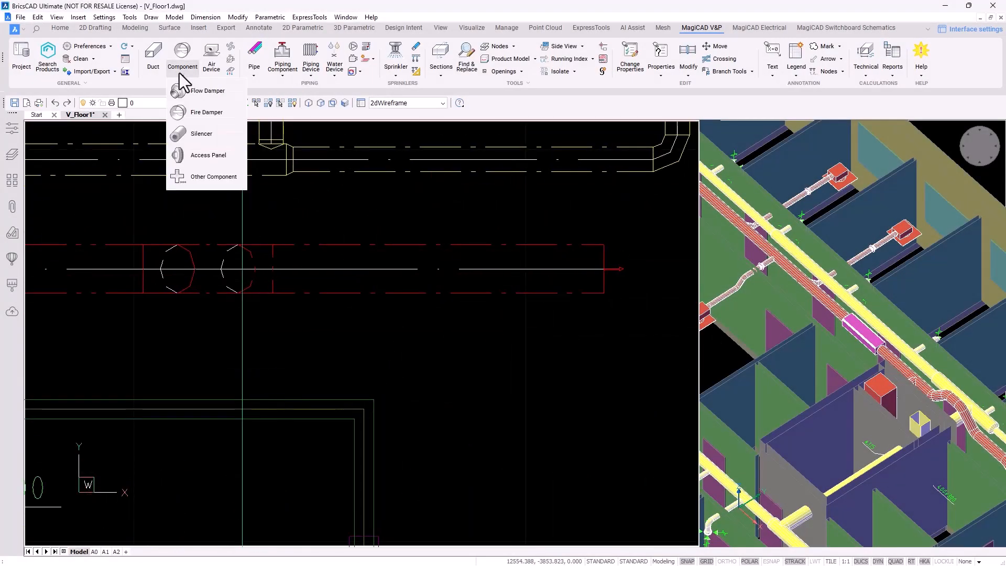
left_click(208, 91)
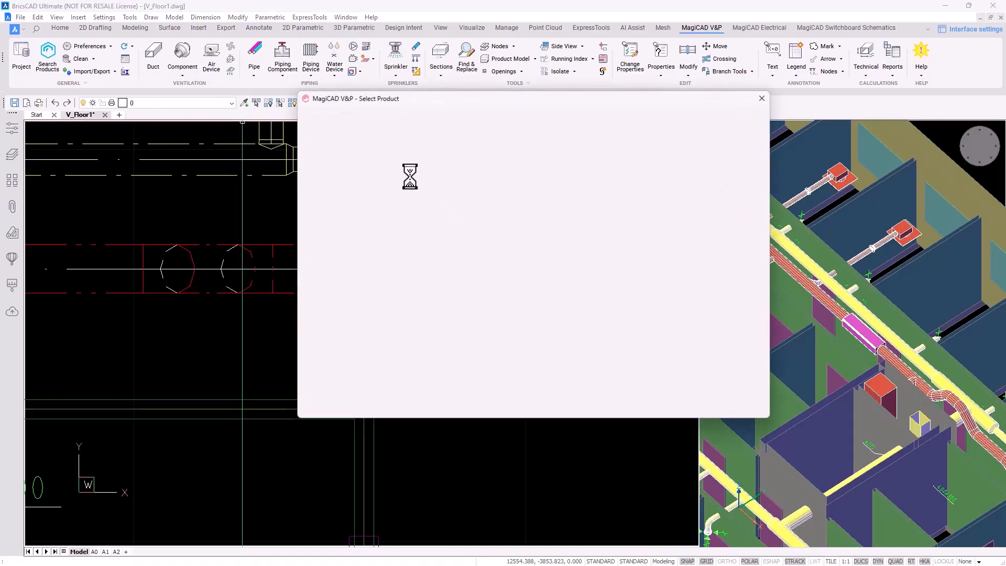
left_click(379, 144)
left_click(382, 152)
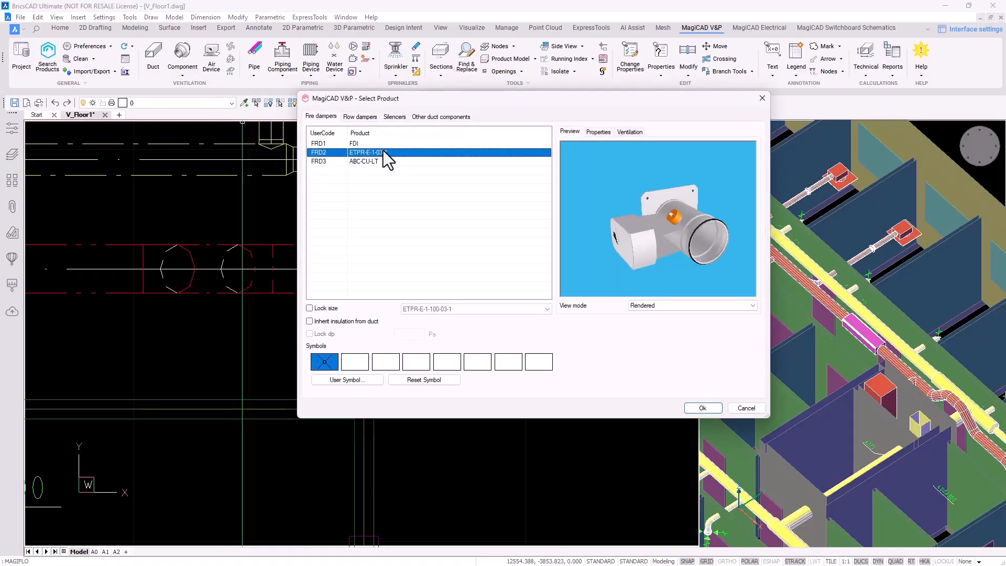
left_click(703, 408)
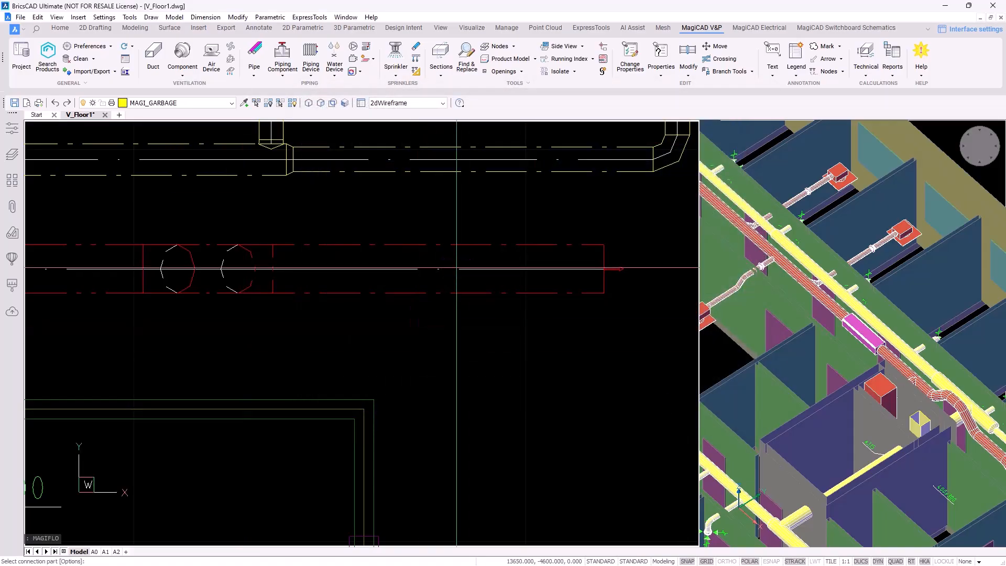
key("Escape")
key("Escape")
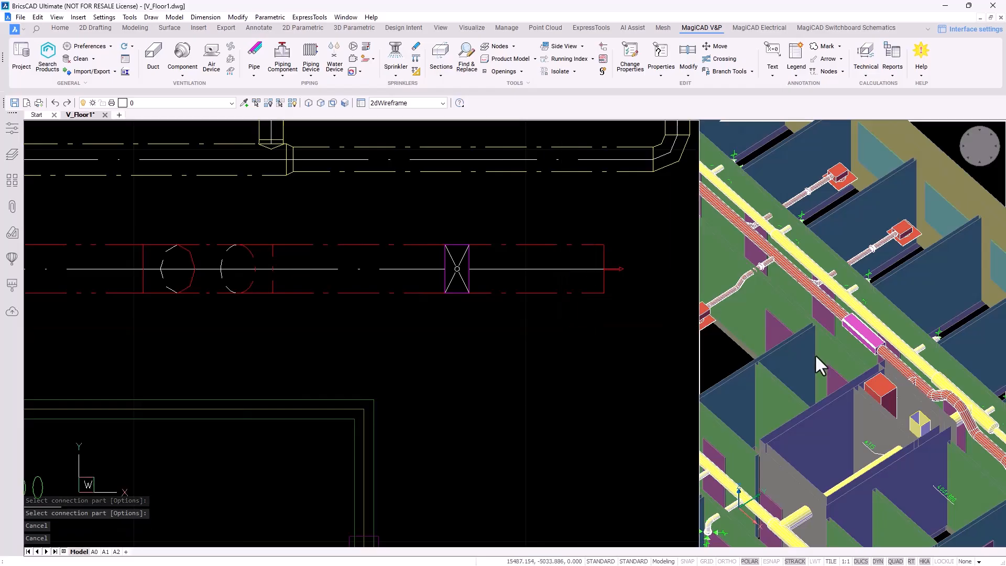
left_click(816, 353)
scroll(816, 354, "up", 5)
scroll(865, 367, "up", 3)
left_click(570, 332)
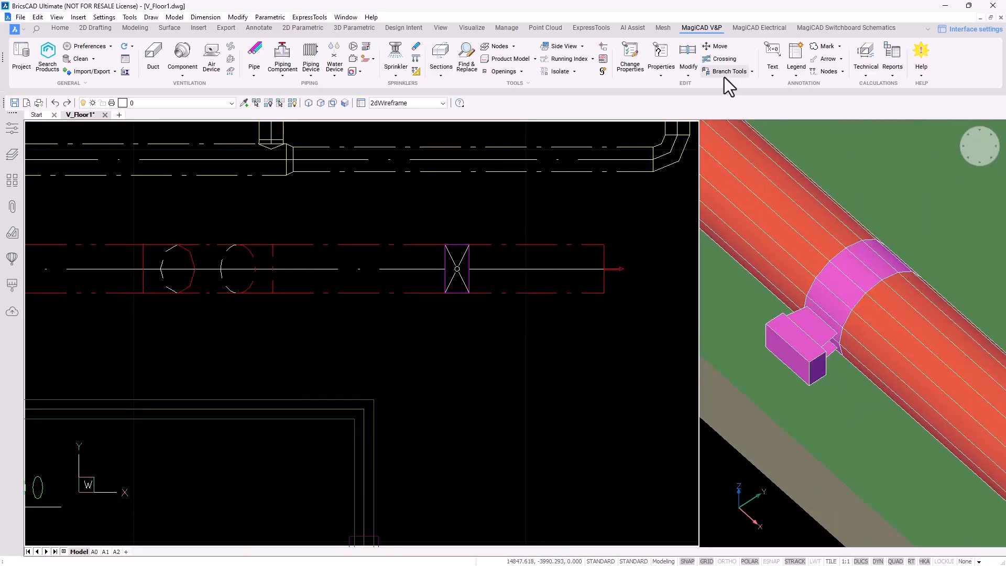
Rotate the damper about the duct axis so its actuator faces the opposite side
left_click(690, 72)
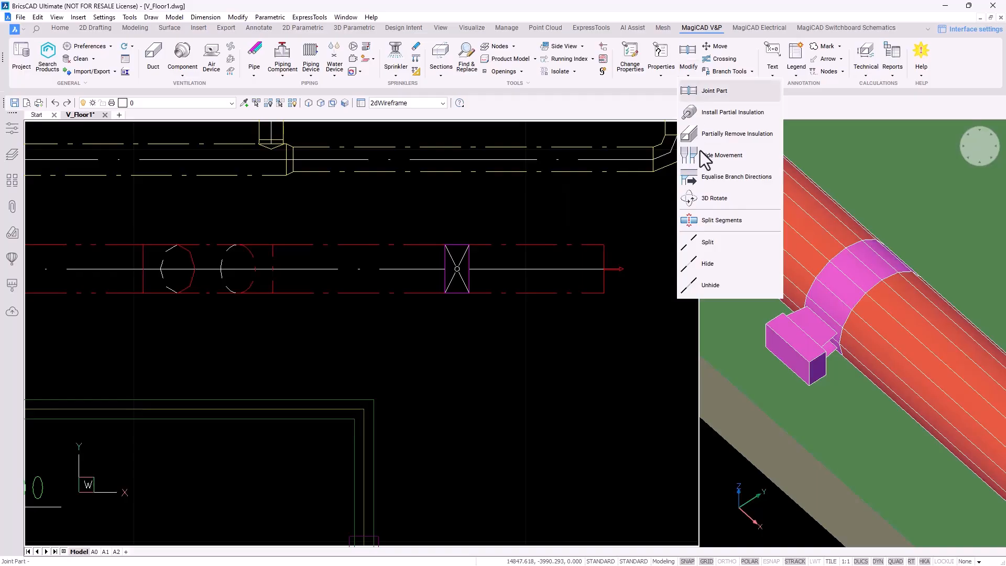
left_click(709, 200)
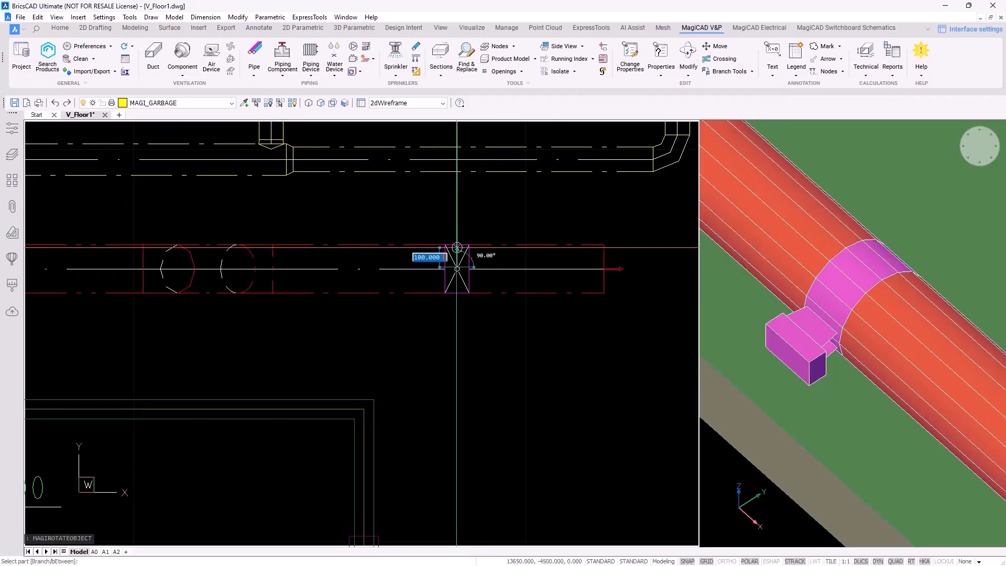
left_click(456, 247)
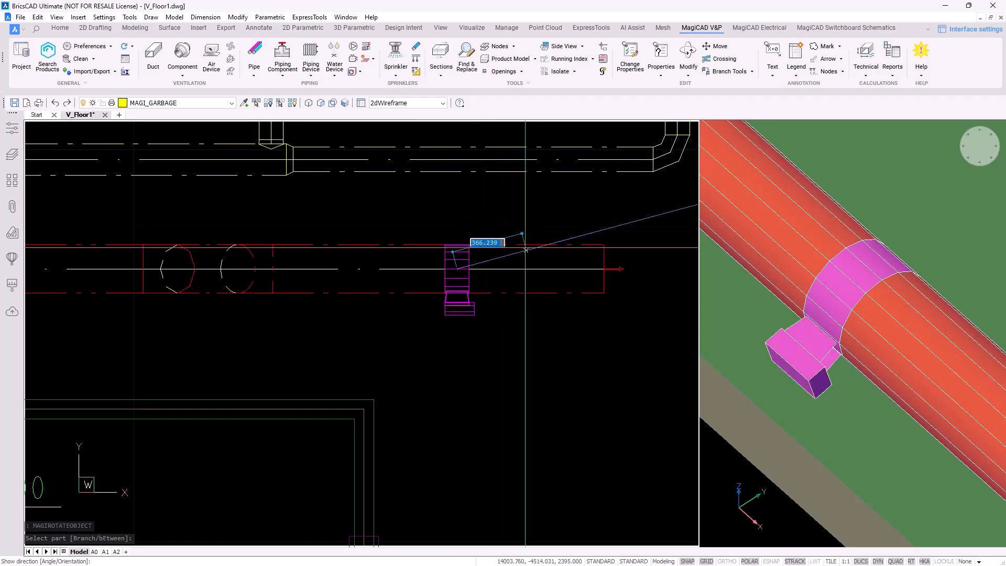
left_click(535, 269)
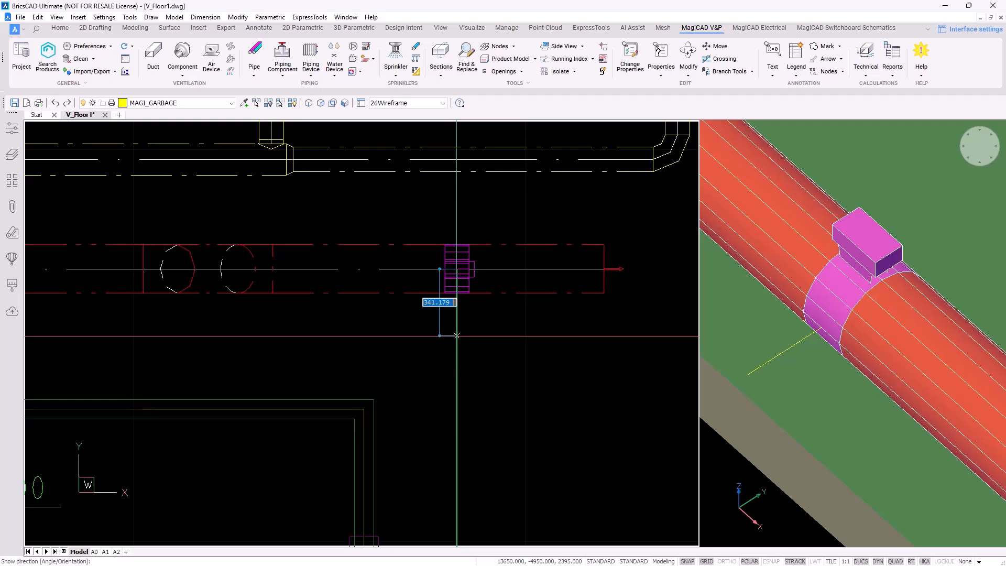
left_click(456, 336)
middle_click_drag(440, 336, 550, 312)
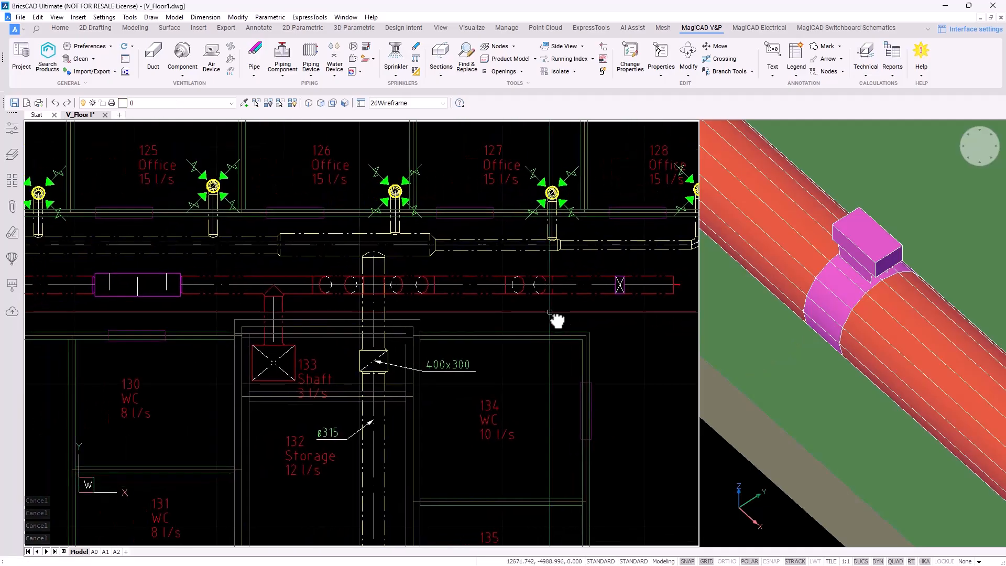
scroll(552, 317, "down", 3)
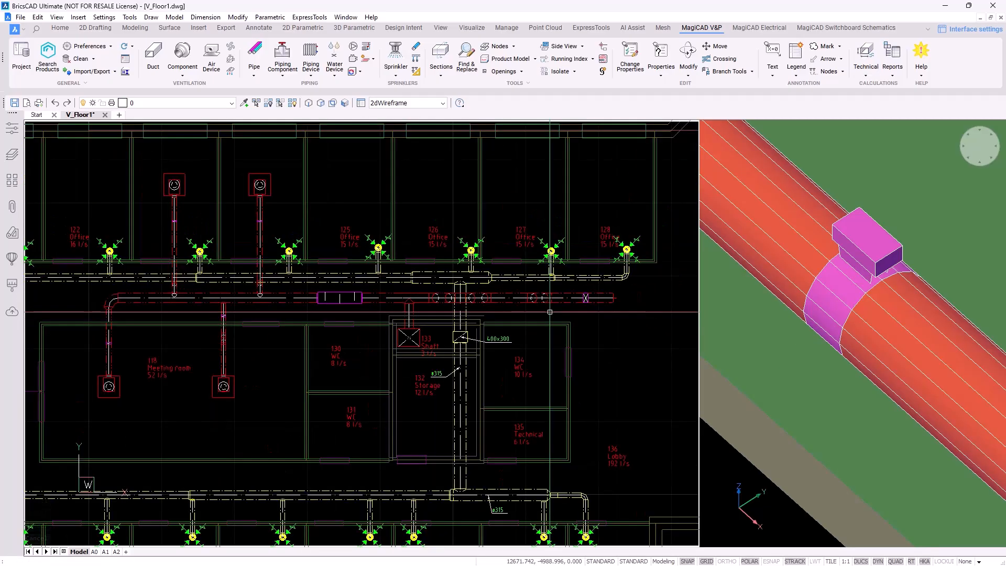
Delete the ETPR-E-1-03-1 damper from the lowered 2395 mm supply duct
scroll(551, 349, "up", 6)
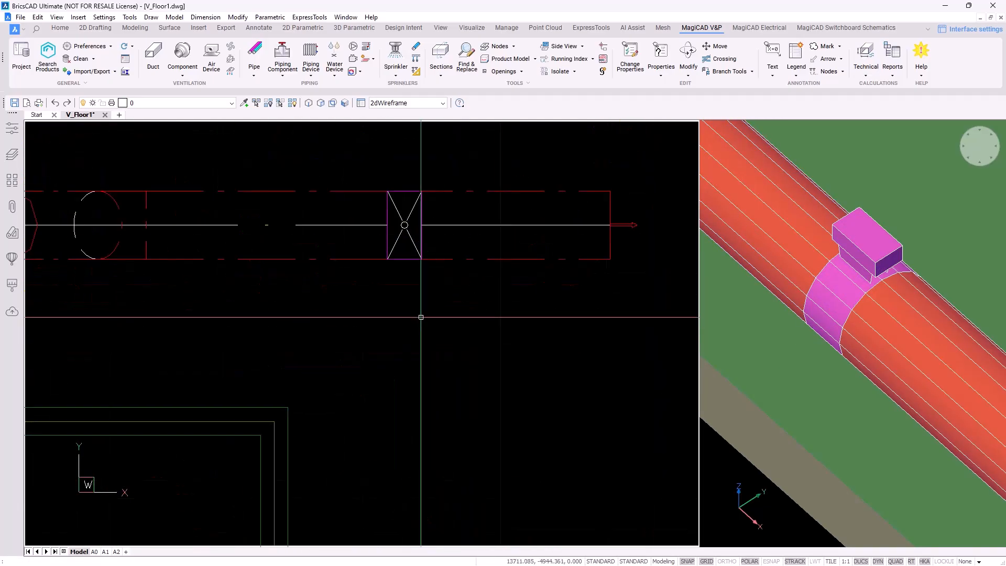
left_click(436, 315)
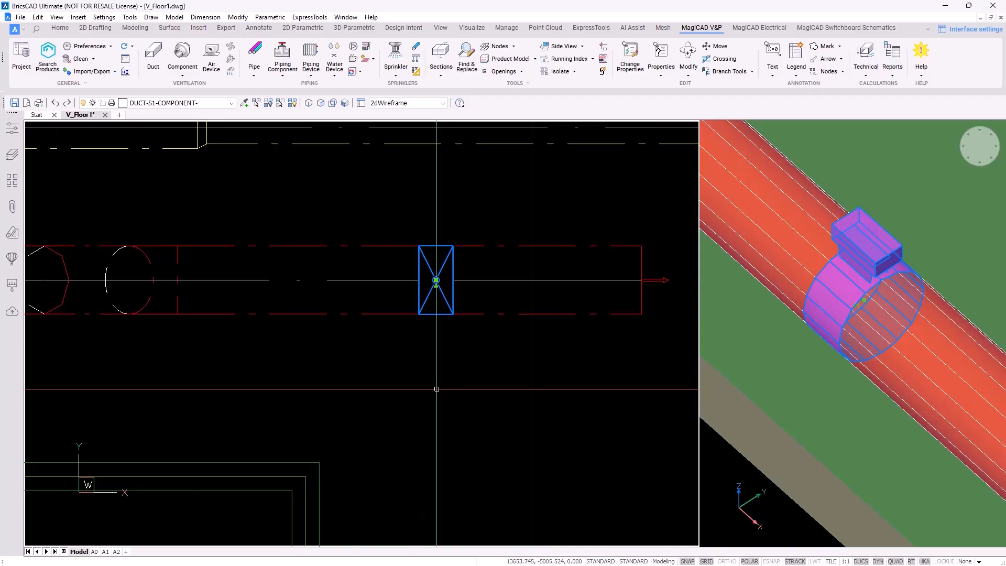
key("Delete")
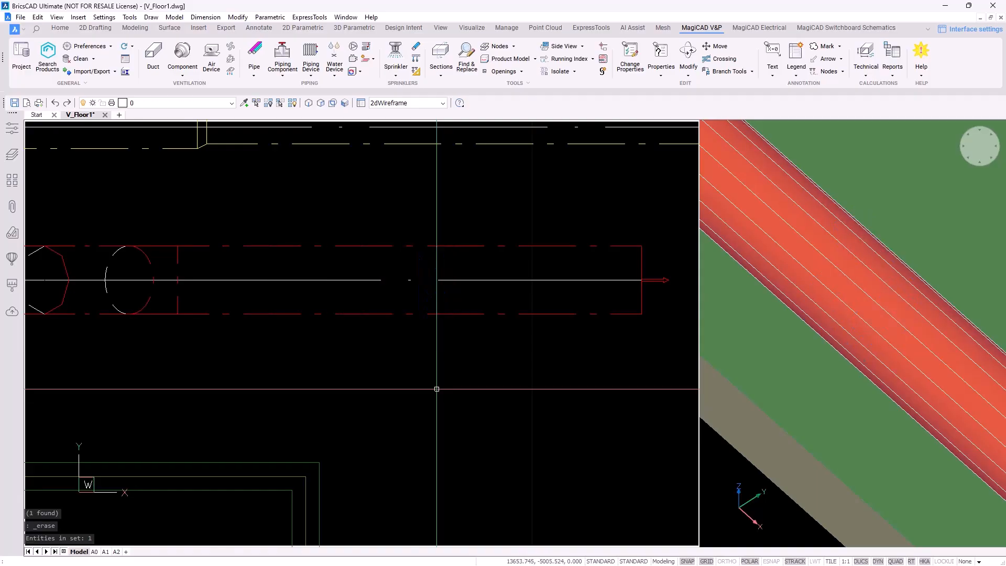
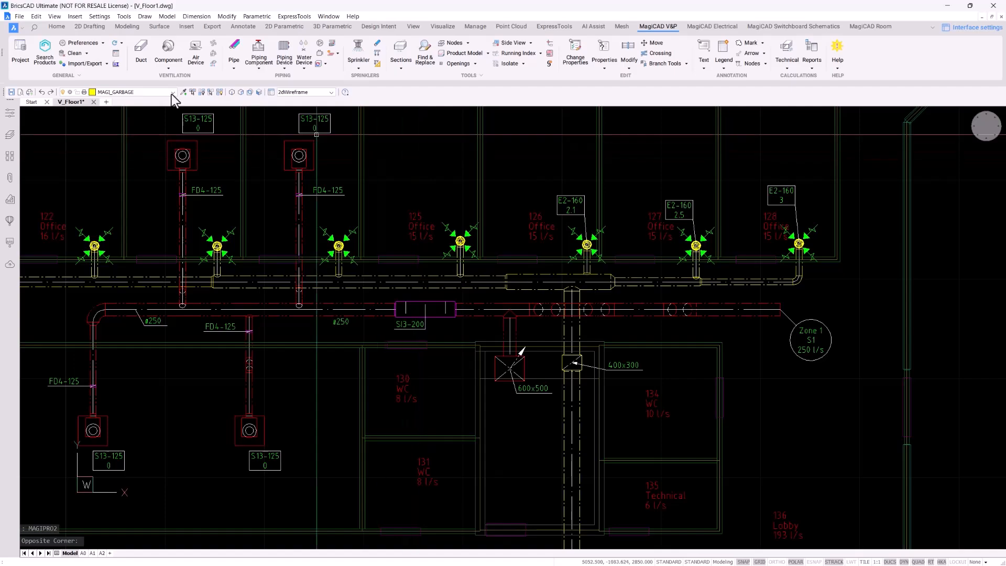
Review the Max. velocity 4-8 m/s sizing method, leave the width/height ratio limit off, then list balancing methods
left_click(20, 53)
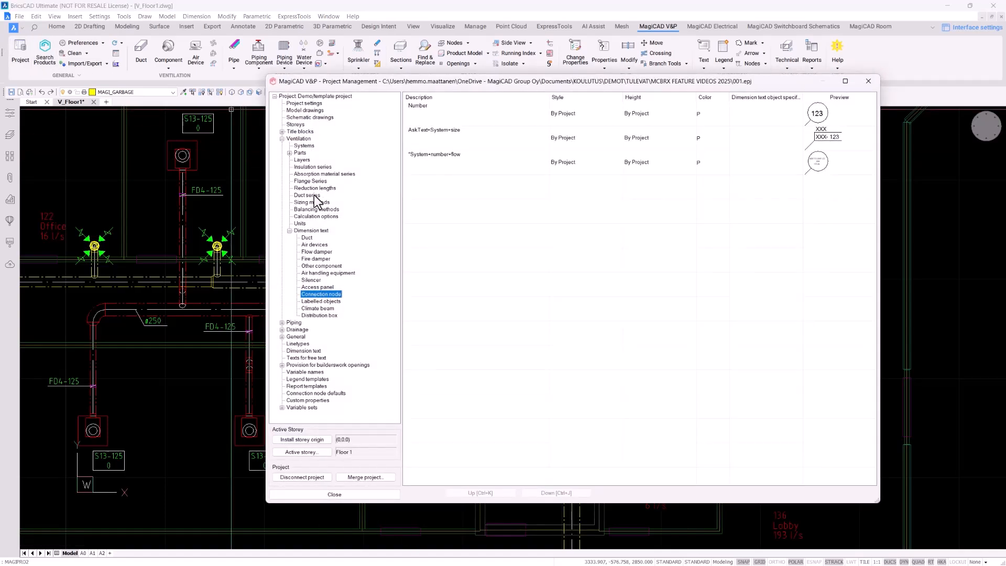
left_click(313, 202)
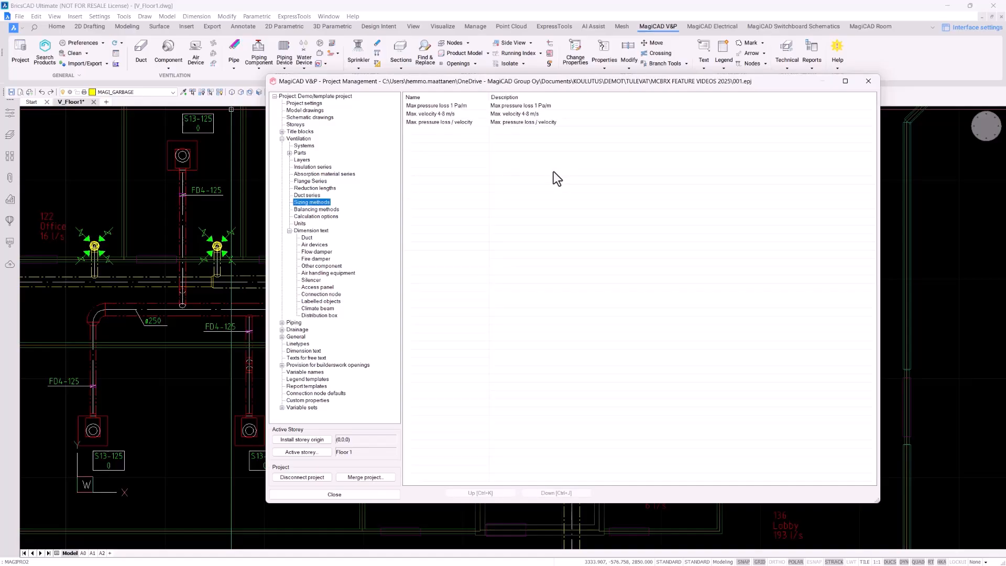
double_click(473, 114)
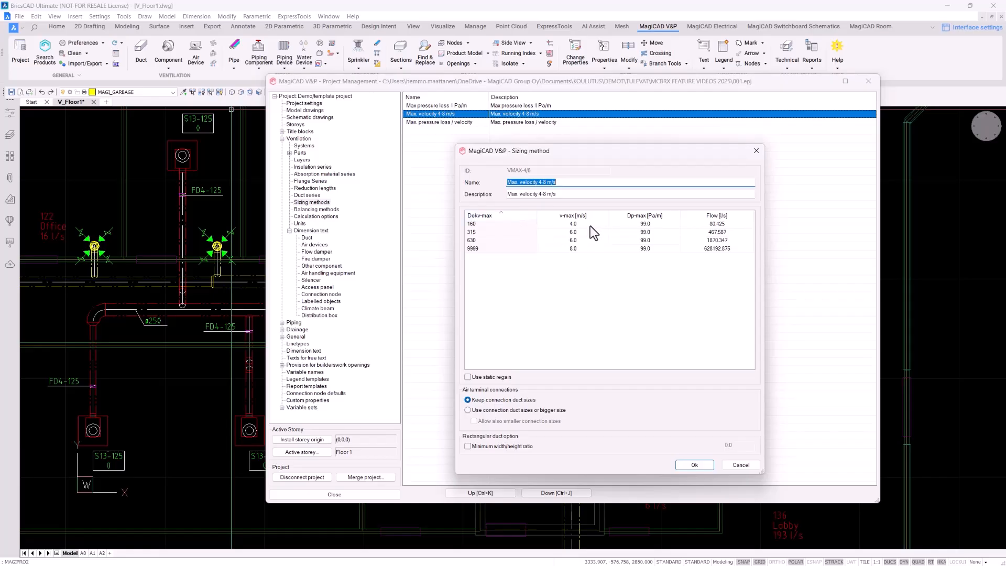
left_click(492, 377)
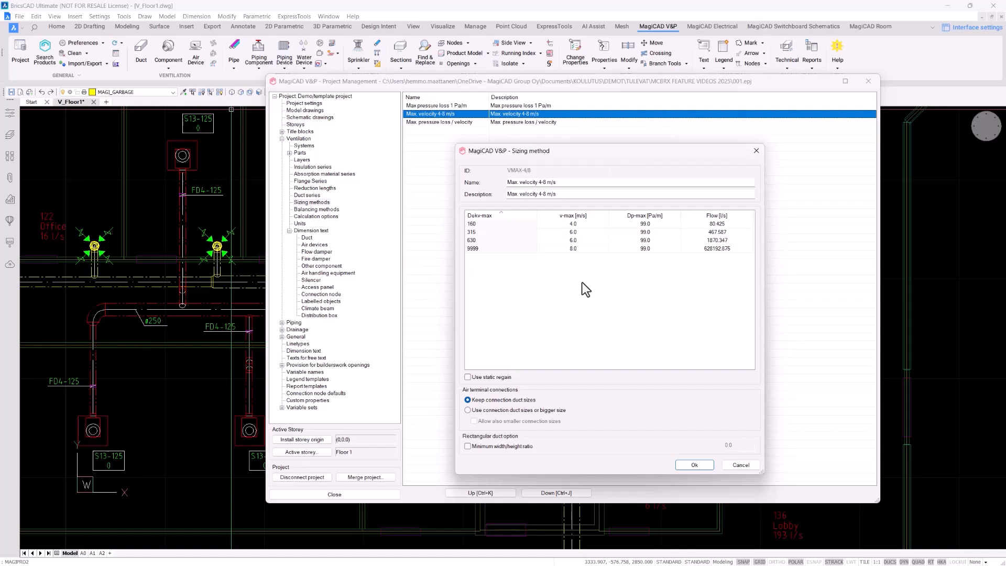
left_click(511, 447)
left_click(504, 448)
left_click(700, 464)
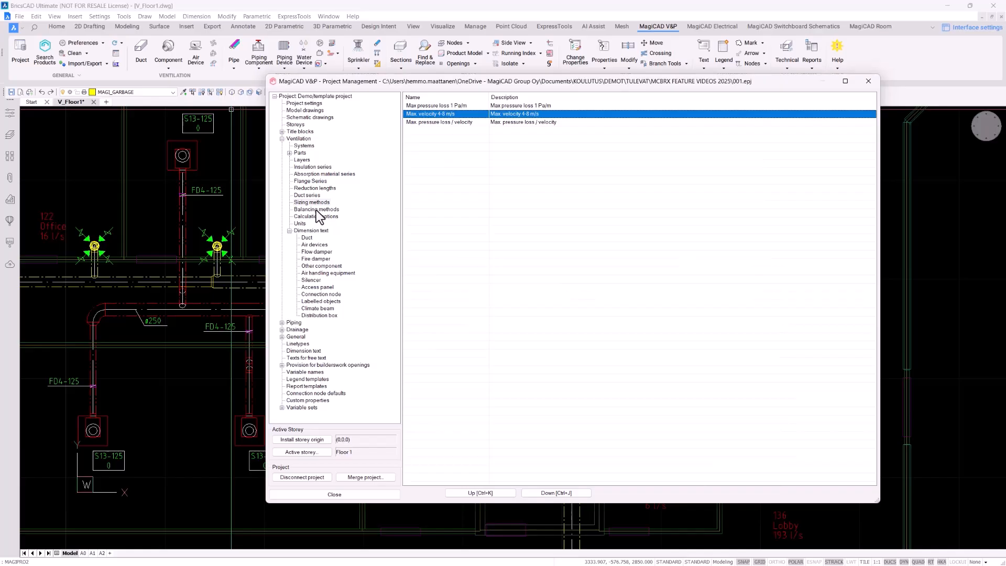
left_click(317, 210)
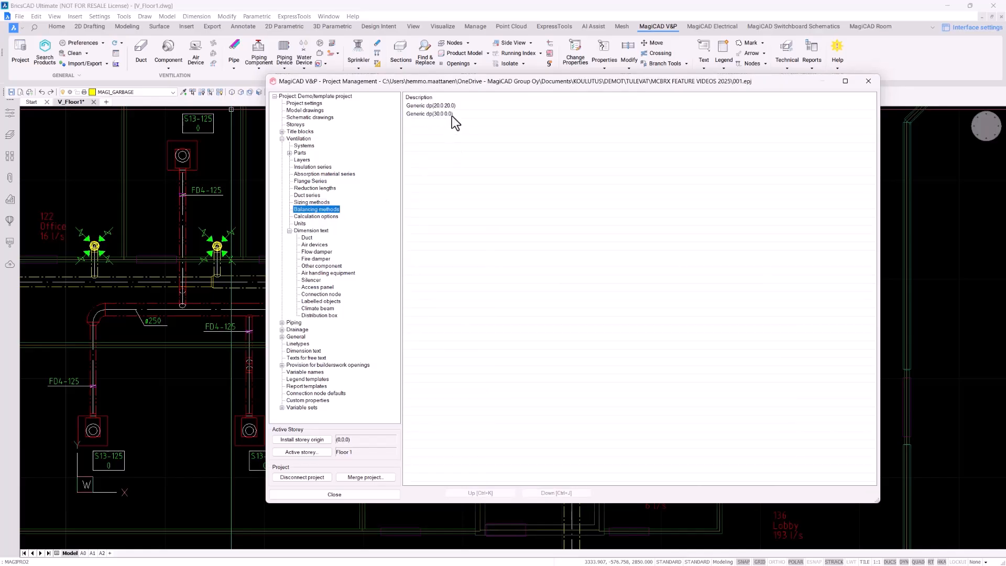
Accept Generic dp(20.0:20.0) balancing unchanged, then show the Ventilation Systems table
double_click(461, 107)
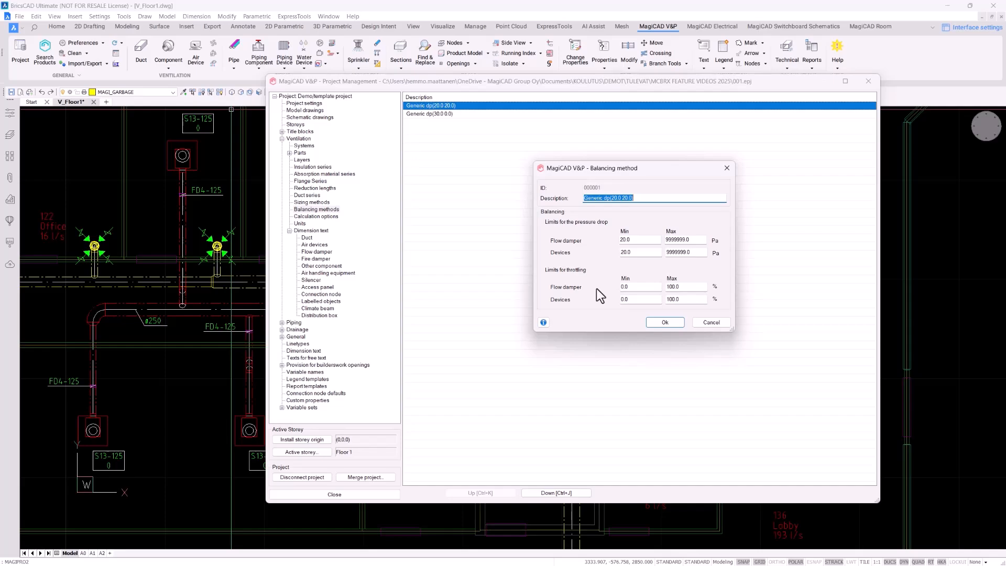
left_click(657, 320)
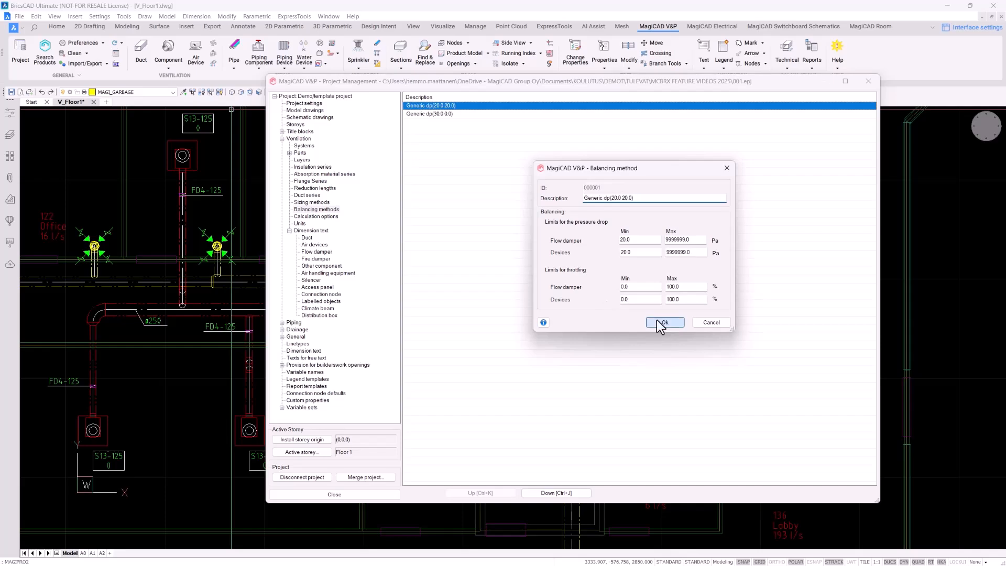
left_click(304, 146)
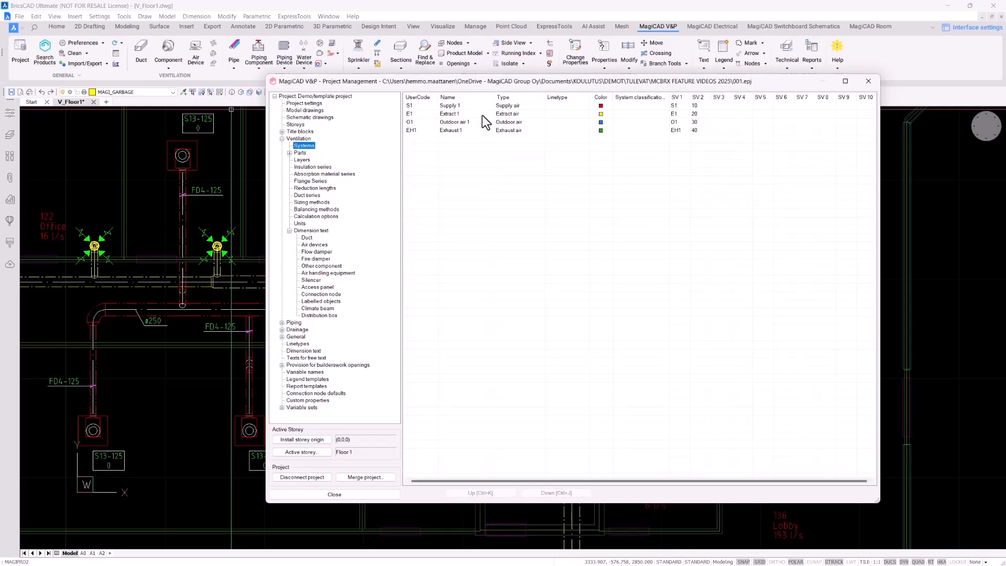
In Supply 1's Calculations settings, confirm Max. velocity 4-8 m/s sizing and Generic dp(20.0:20.0) balancing
double_click(475, 105)
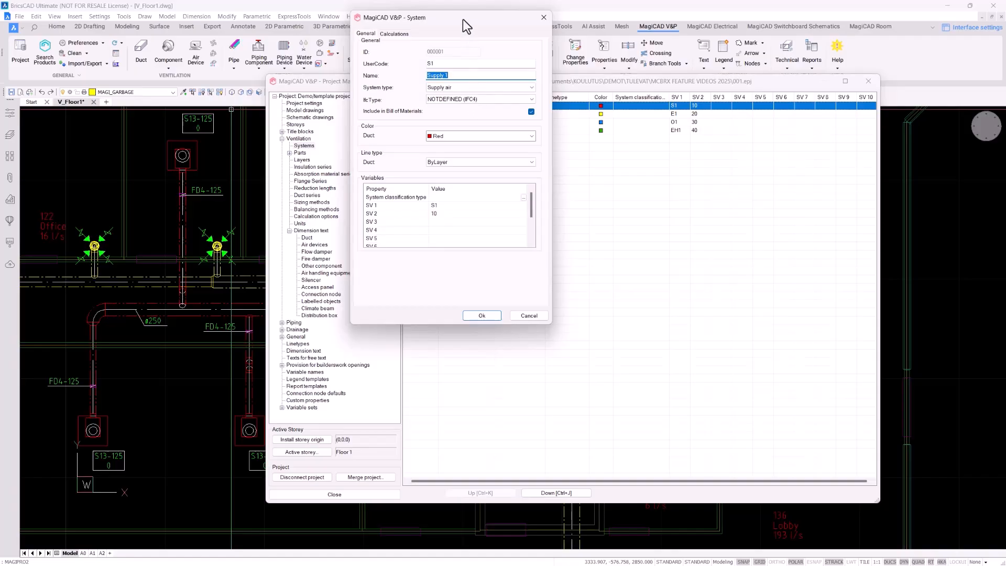
left_click_drag(464, 18, 557, 141)
left_click(488, 157)
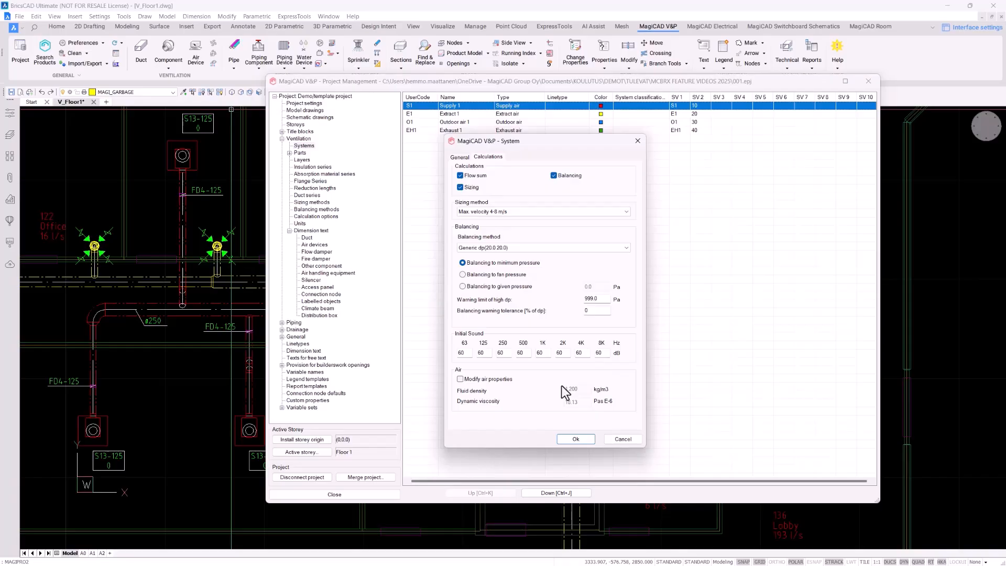
left_click(576, 439)
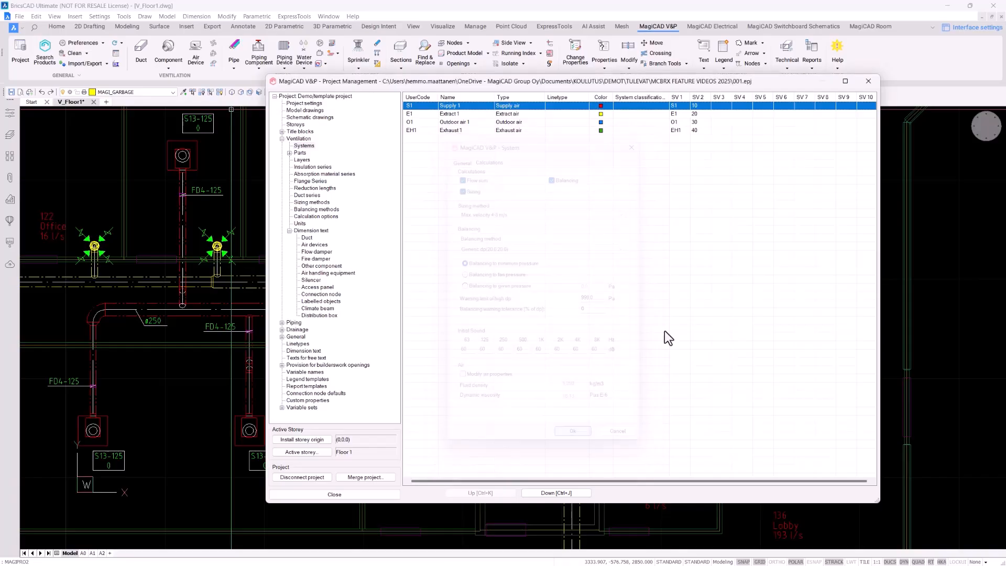
Close Project Management and bring the Zone 1 connection node into view on the floor plan
left_click(868, 80)
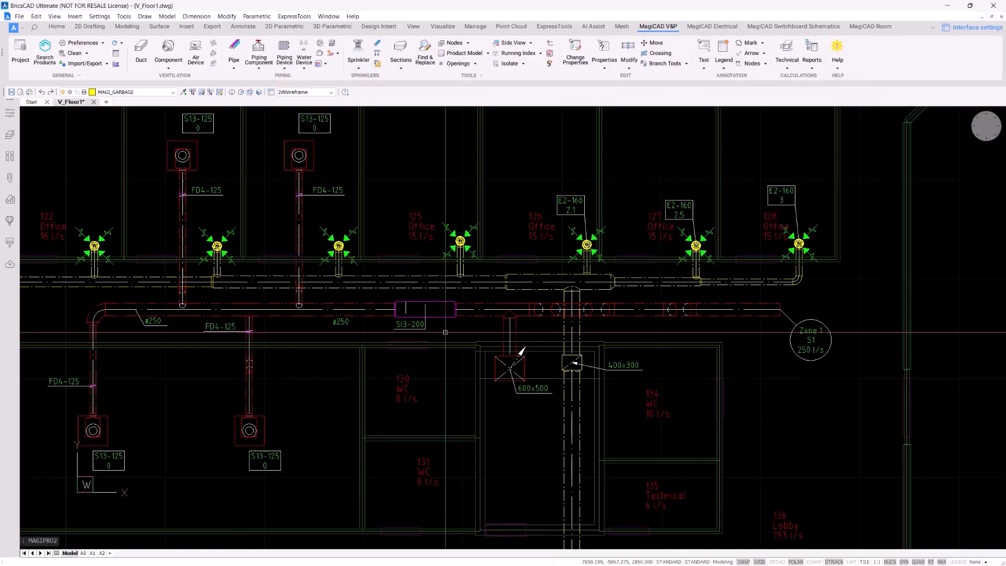
middle_click_drag(445, 332, 449, 342)
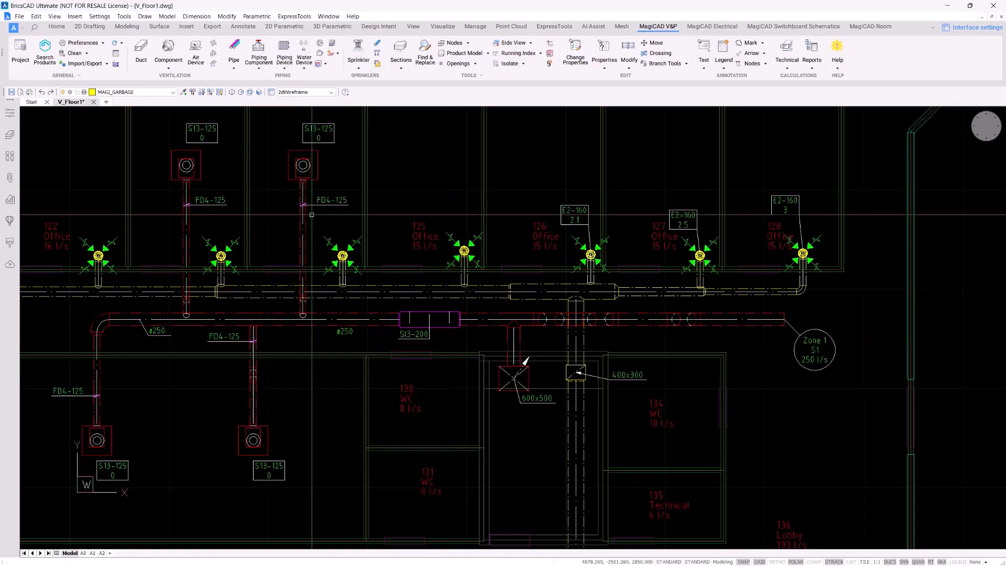
scroll(314, 139, "up", 3)
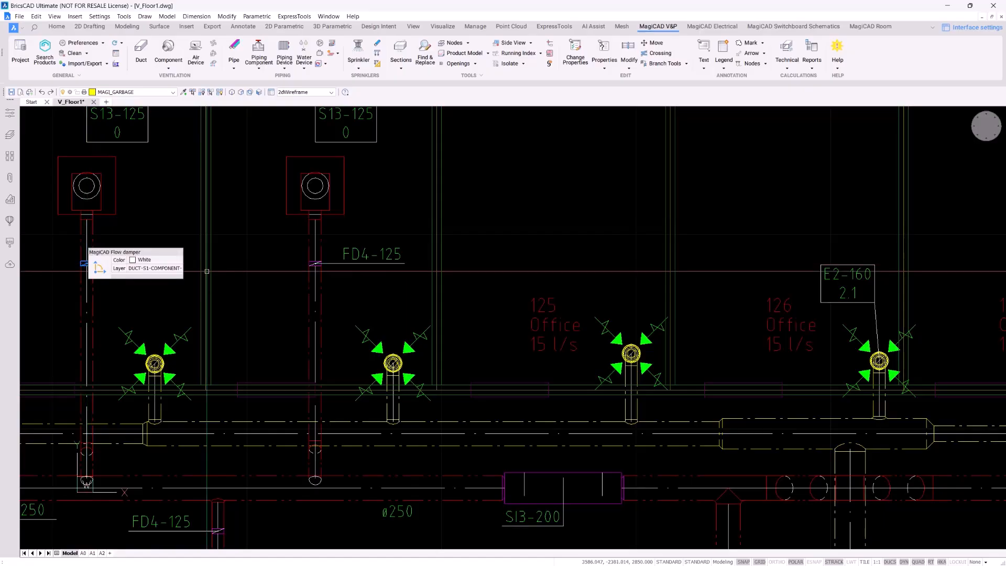
scroll(352, 239, "down", 3)
middle_click_drag(401, 277, 383, 265)
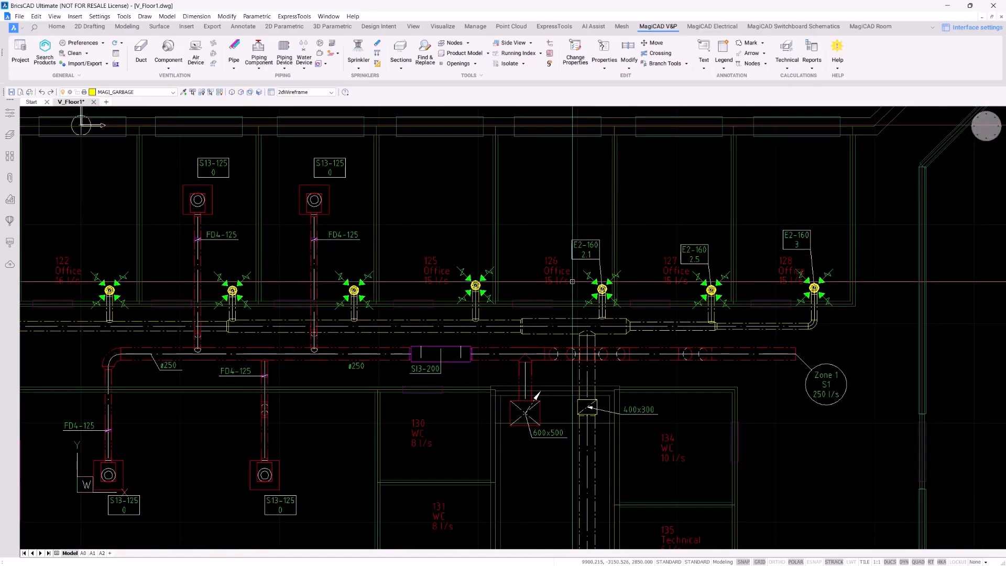
scroll(833, 350, "up", 5)
middle_click_drag(828, 335, 742, 261)
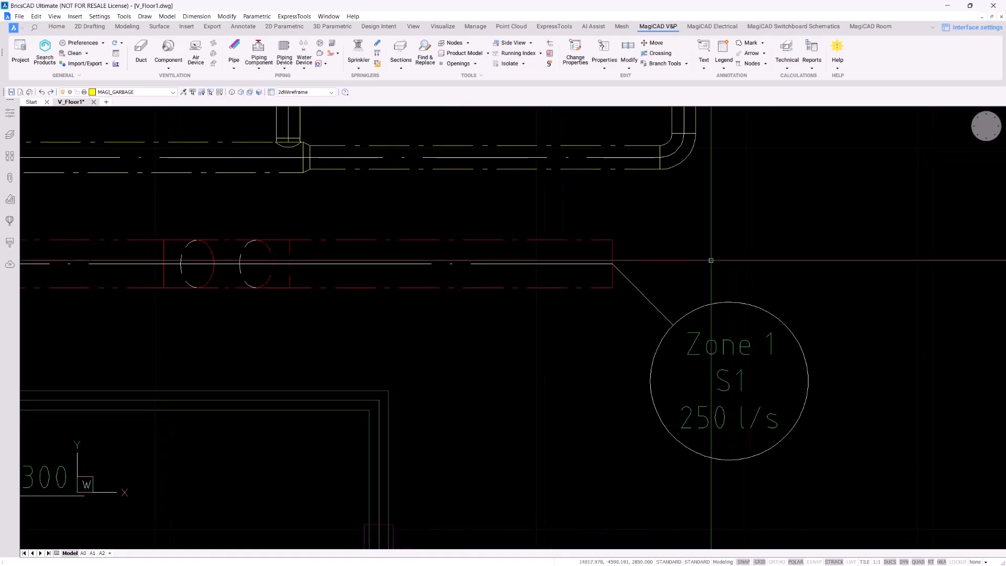
Check the Zone 1 node's 250 l/s flow and 50 Pa dptot, then zoom out to the network
double_click(611, 245)
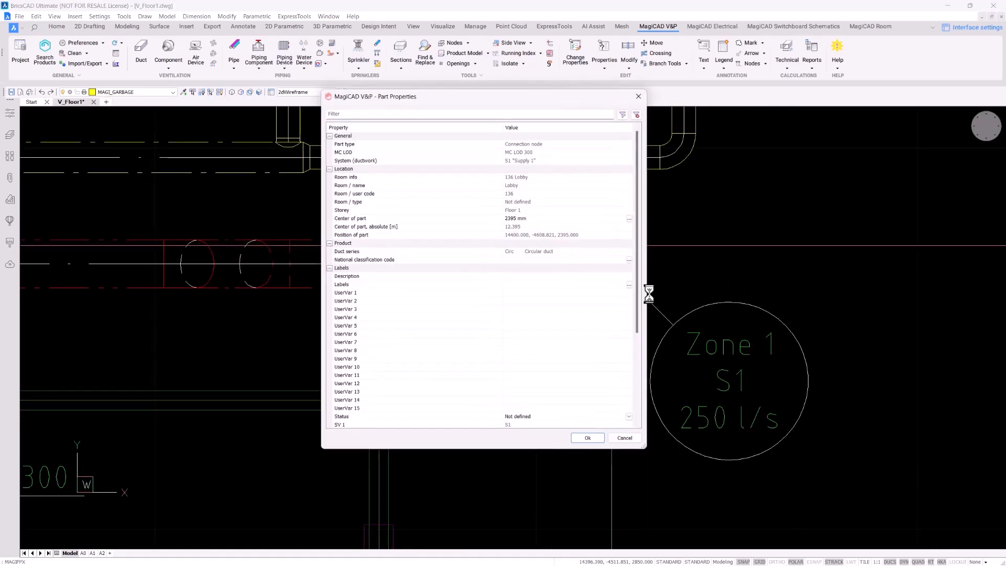
left_click_drag(562, 99, 459, 138)
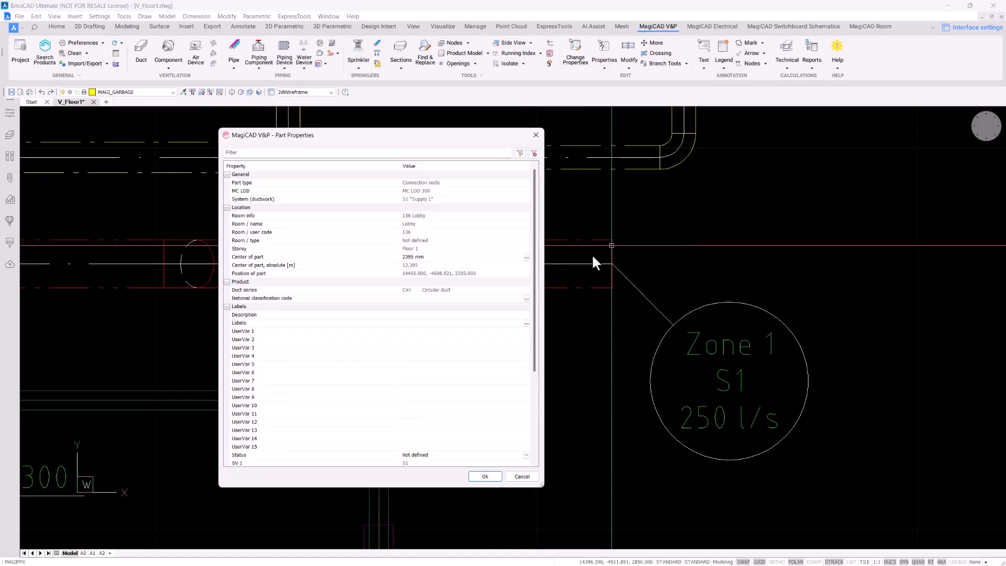
scroll(492, 308, "down", 5)
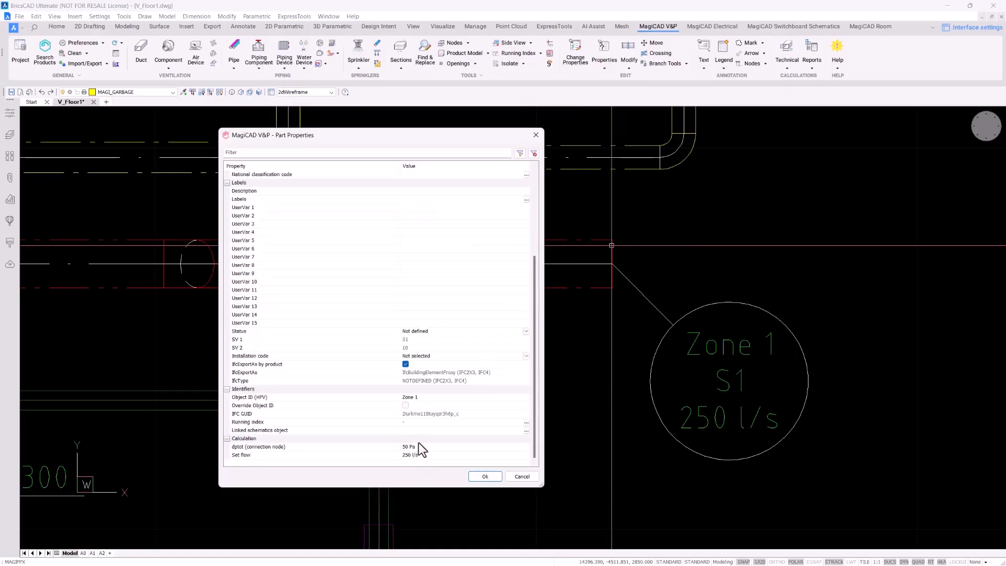
left_click(536, 135)
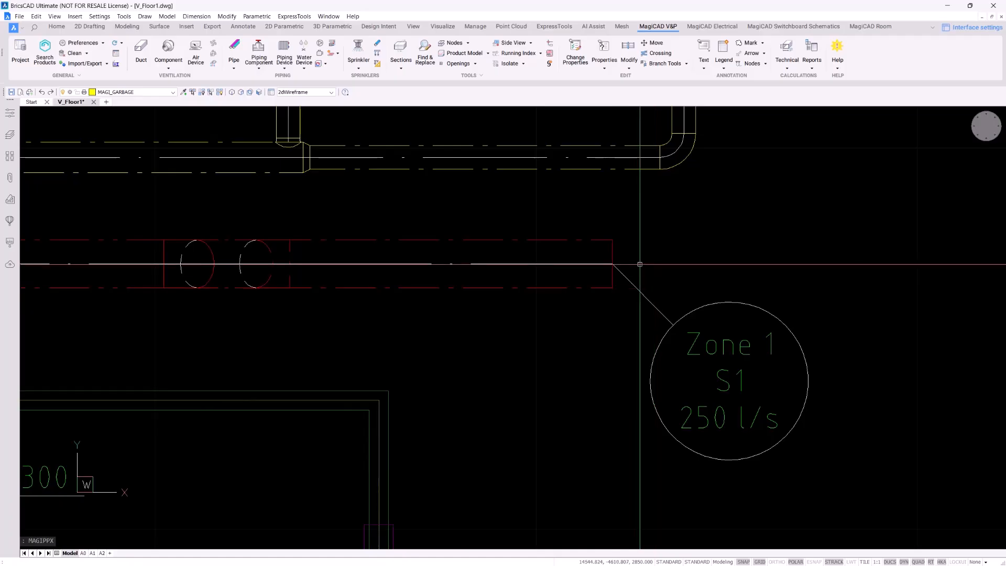
scroll(640, 263, "down", 2)
scroll(640, 264, "down", 3)
middle_click_drag(504, 314, 729, 381)
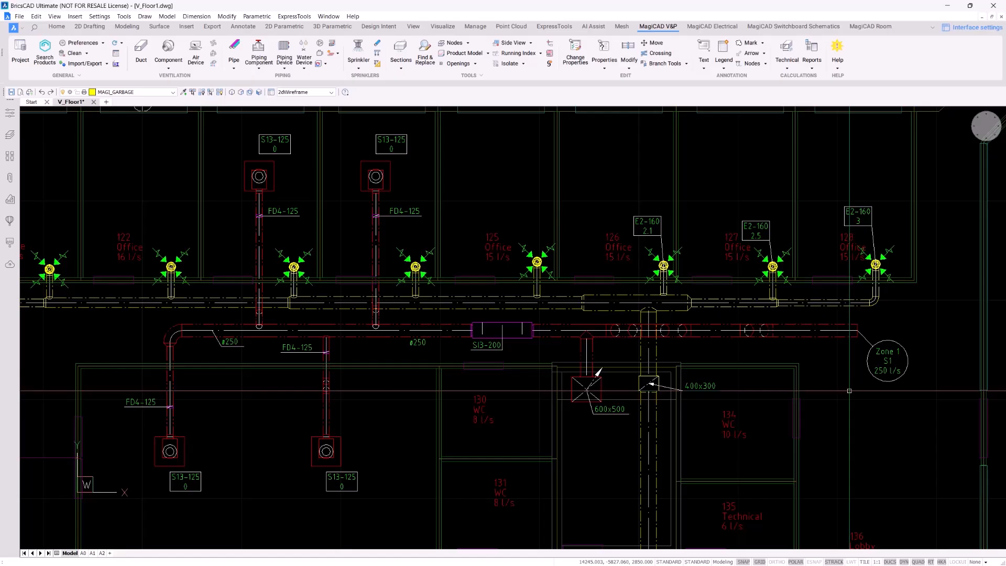
middle_click_drag(850, 391, 839, 406)
Run sizing for system S1 in the current drawing, keeping the By system sizing method
left_click(790, 70)
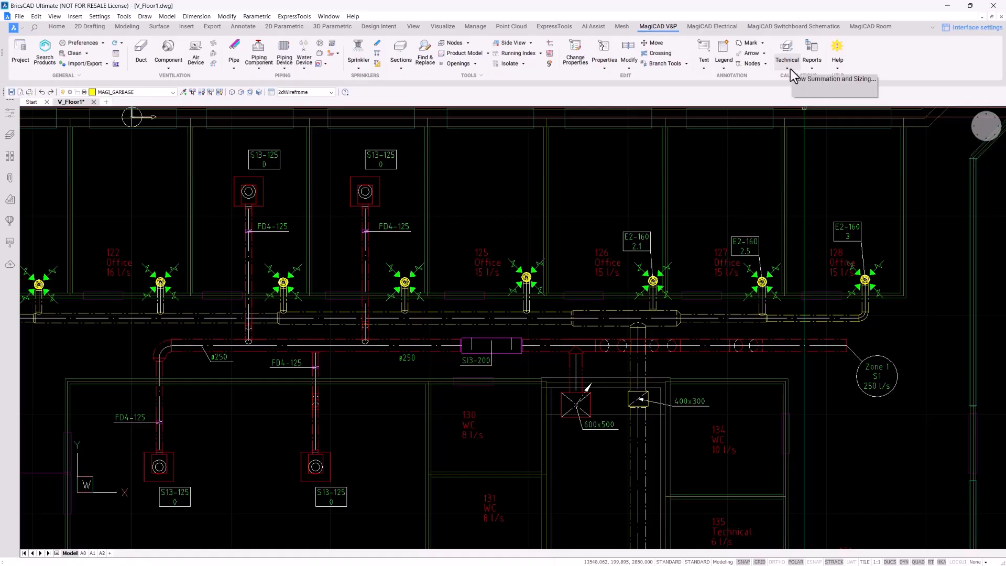
left_click(789, 69)
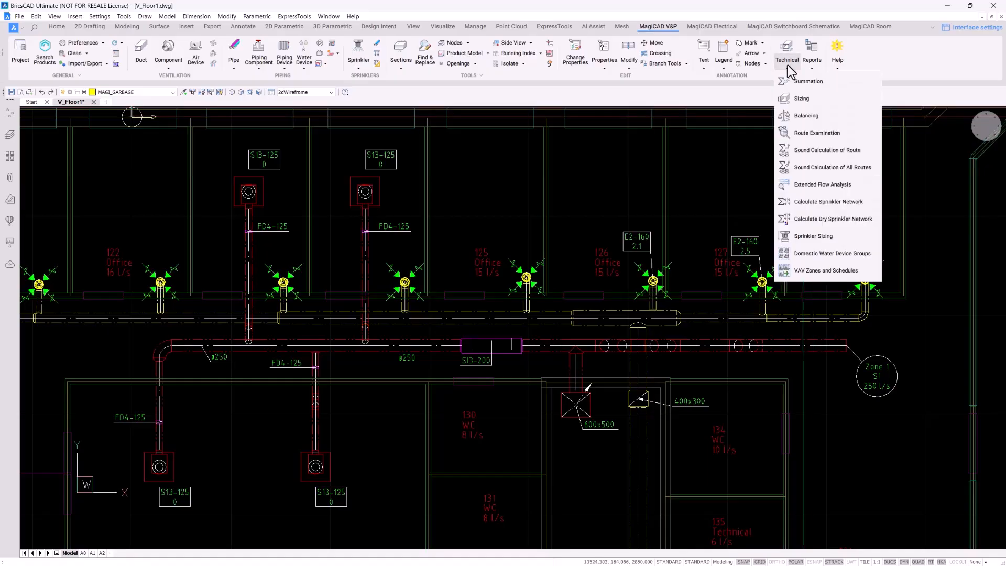
left_click(801, 99)
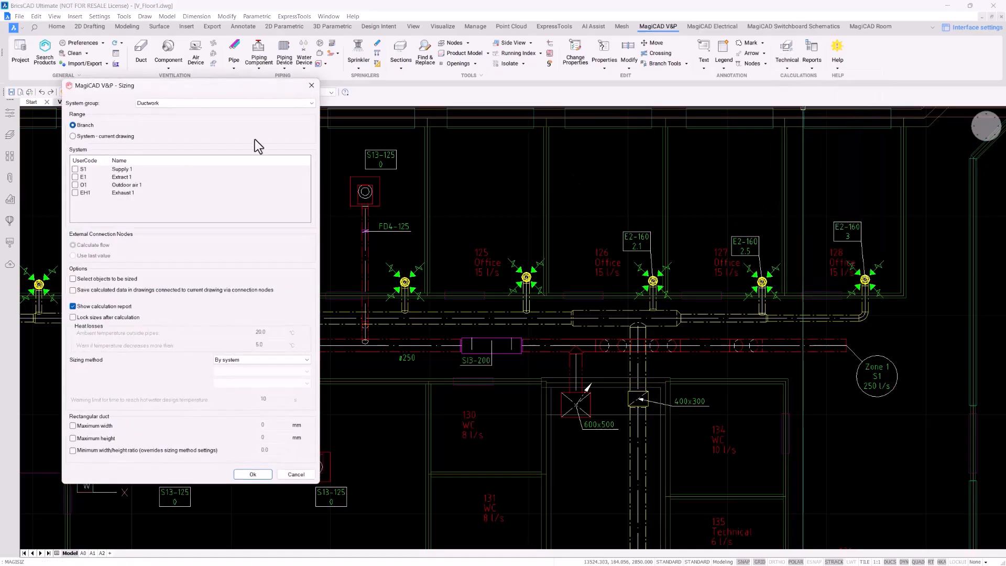
left_click(114, 137)
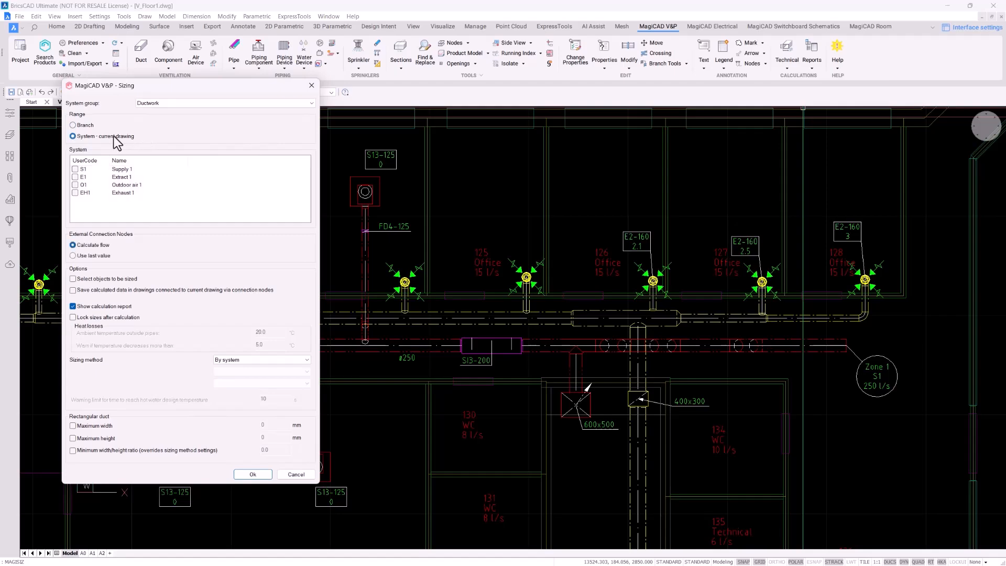
left_click(74, 169)
left_click(239, 360)
left_click(241, 359)
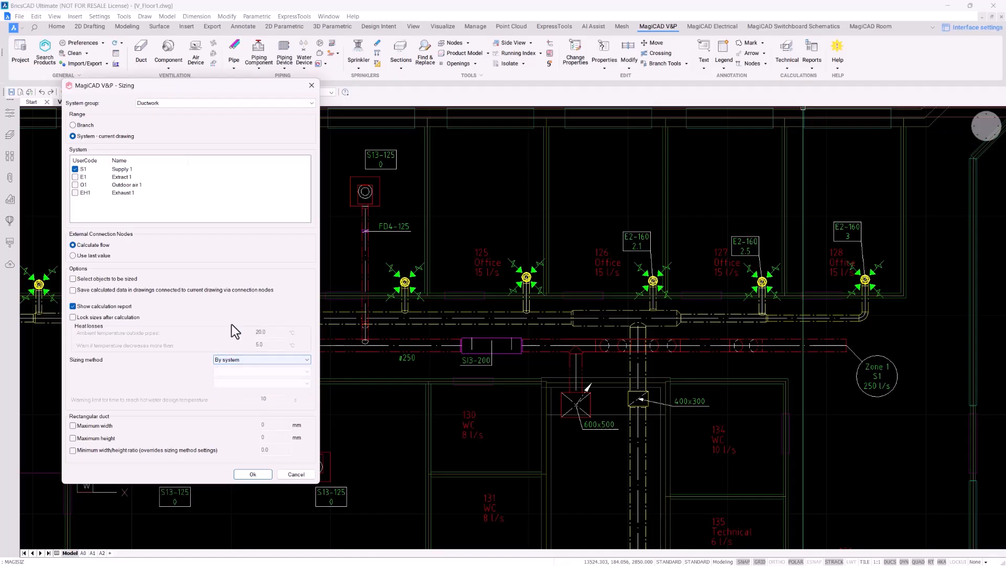
left_click(242, 358)
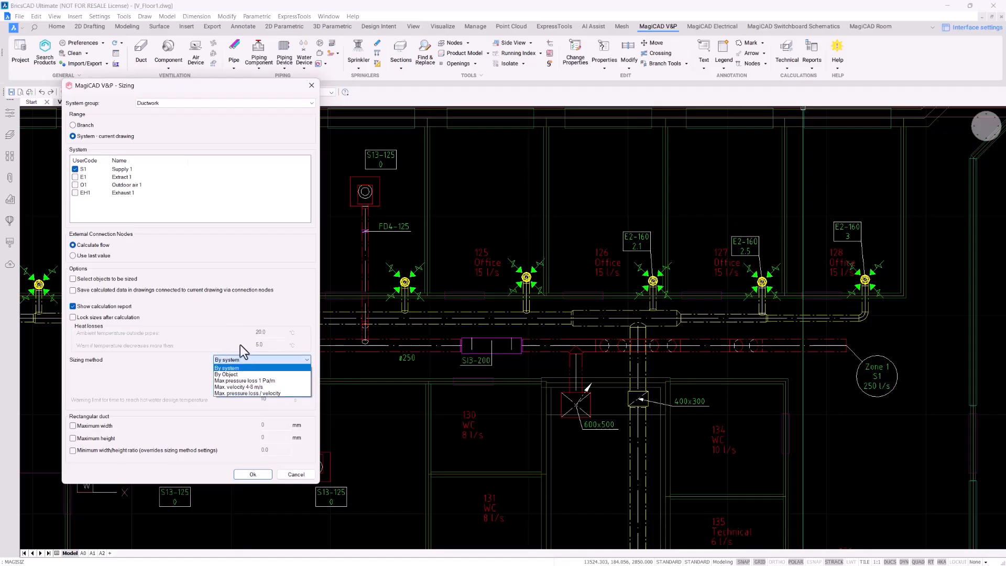
left_click(237, 362)
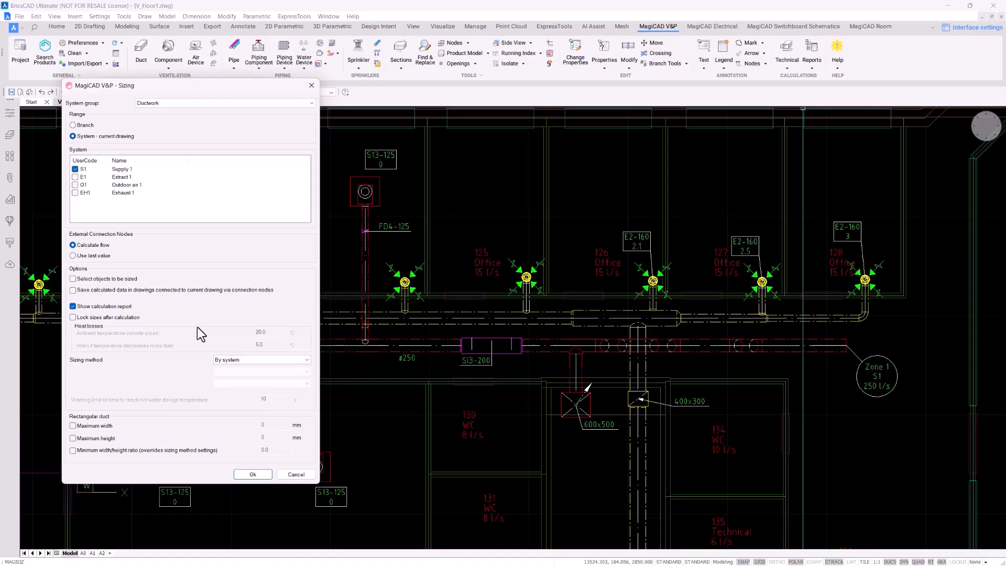
left_click(263, 474)
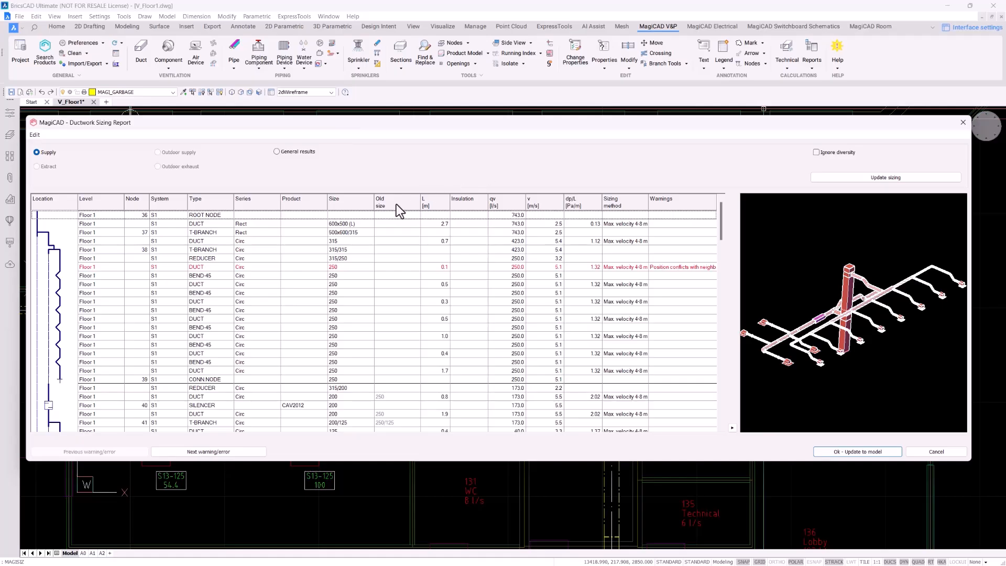
scroll(391, 242, "down", 5)
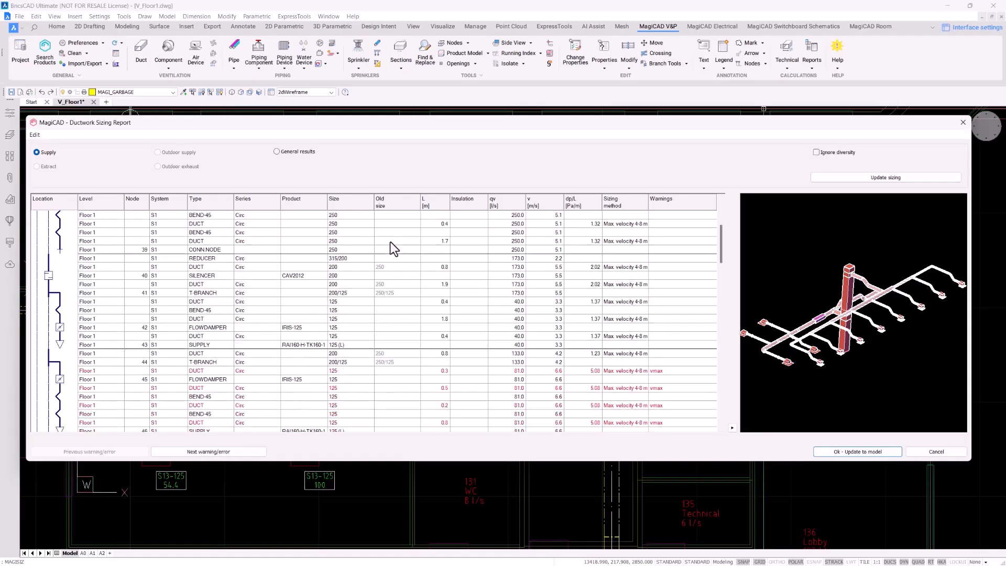
left_click(385, 270)
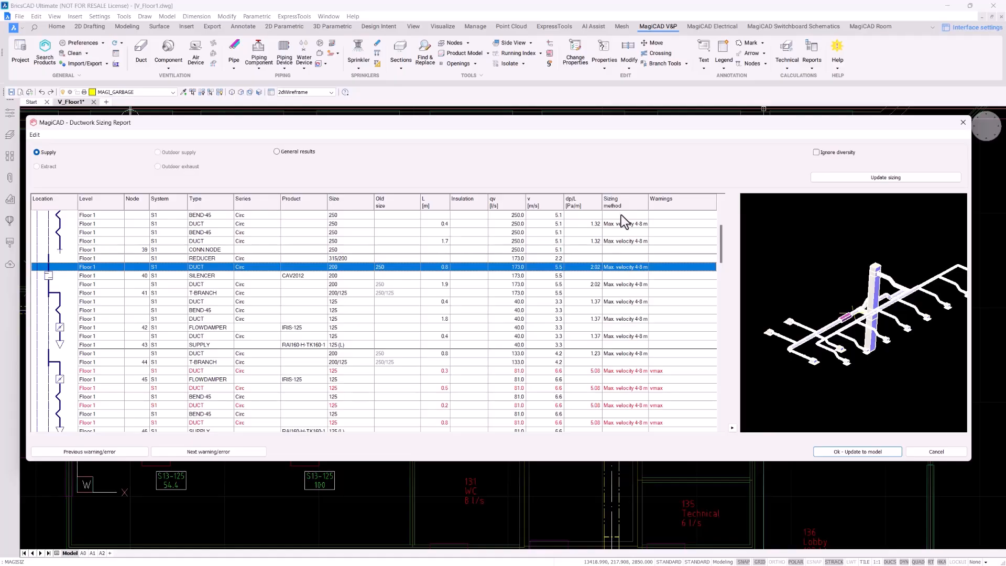
scroll(621, 234, "down", 3)
scroll(621, 234, "down", 1)
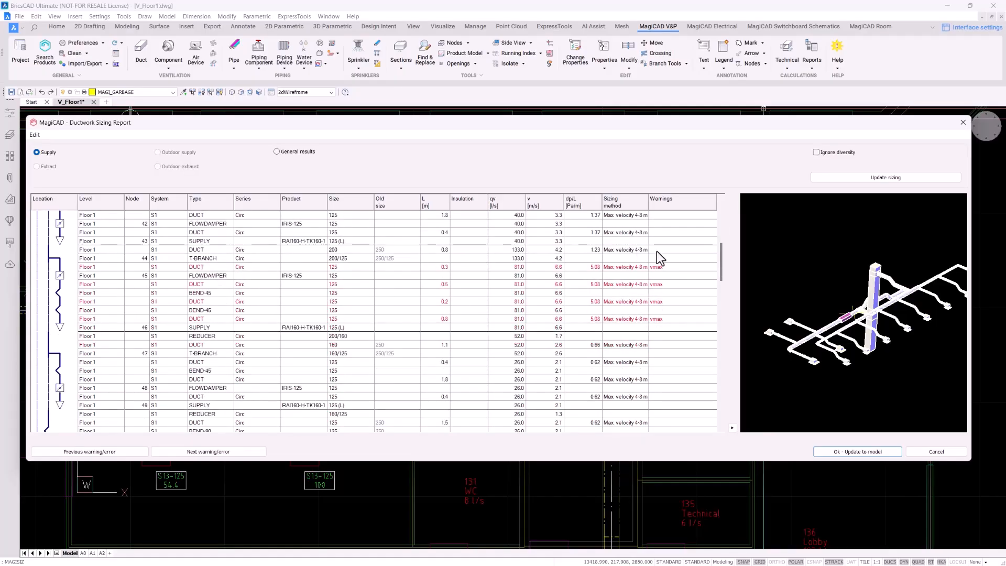
left_click(670, 270)
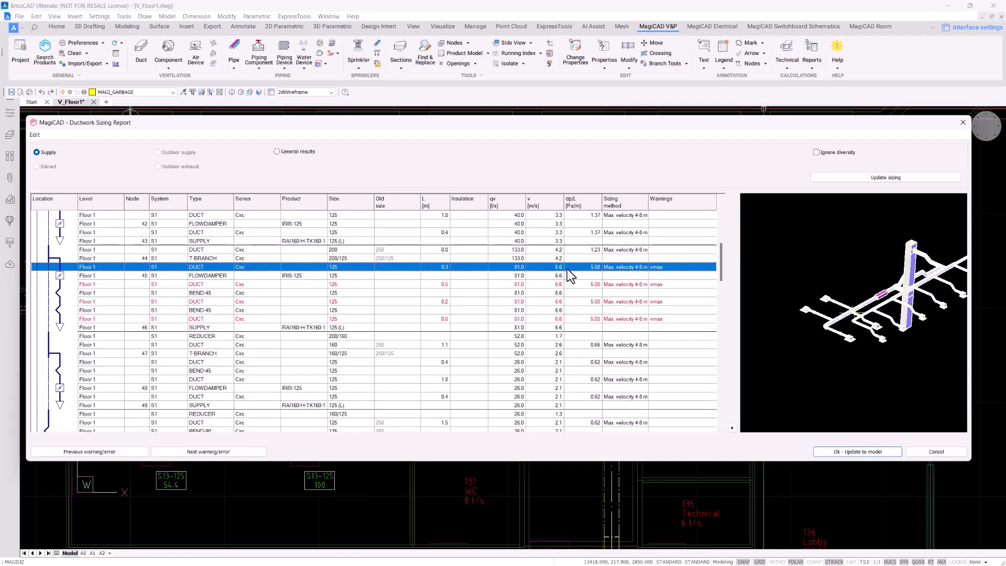
scroll(841, 309, "up", 6)
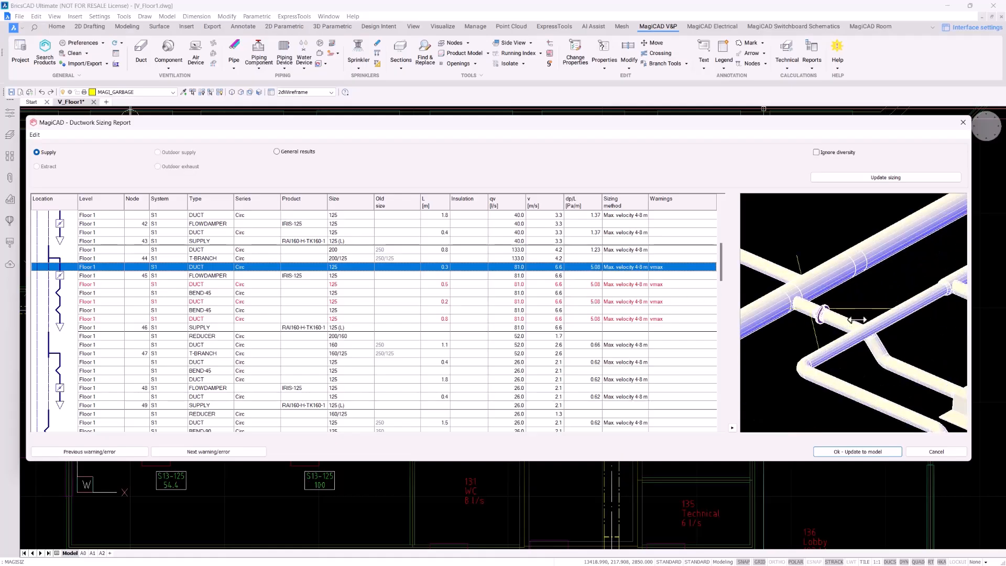
scroll(830, 316, "down", 5)
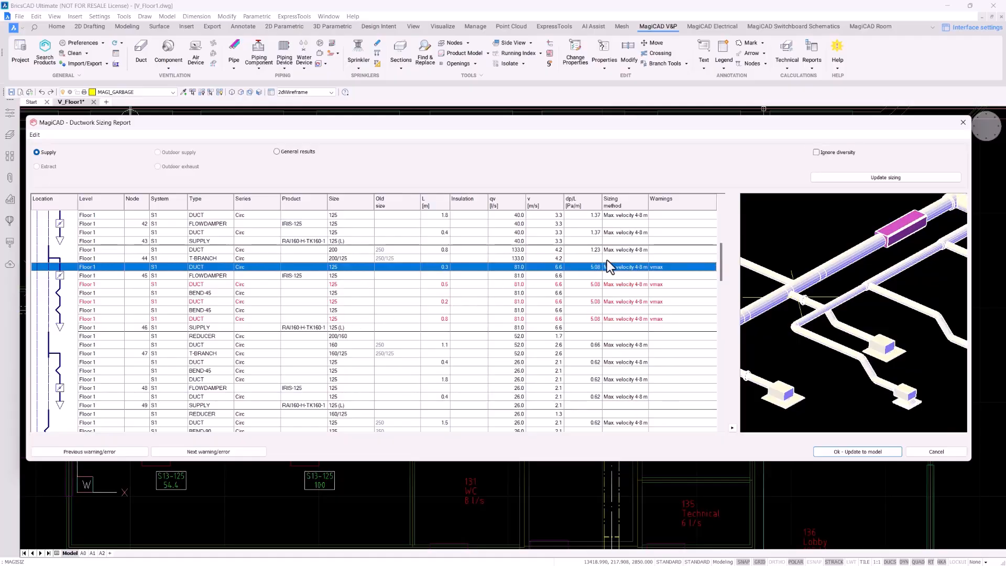
left_click(584, 284)
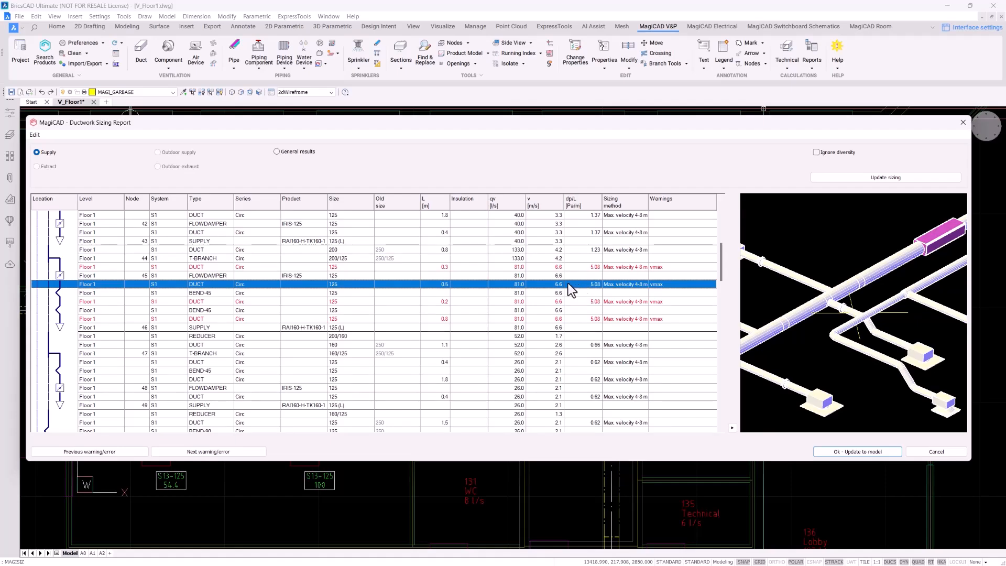
Enlarge the 0.3 m duct from 125 to 250, update the sizing, and show General results
right_click(351, 266)
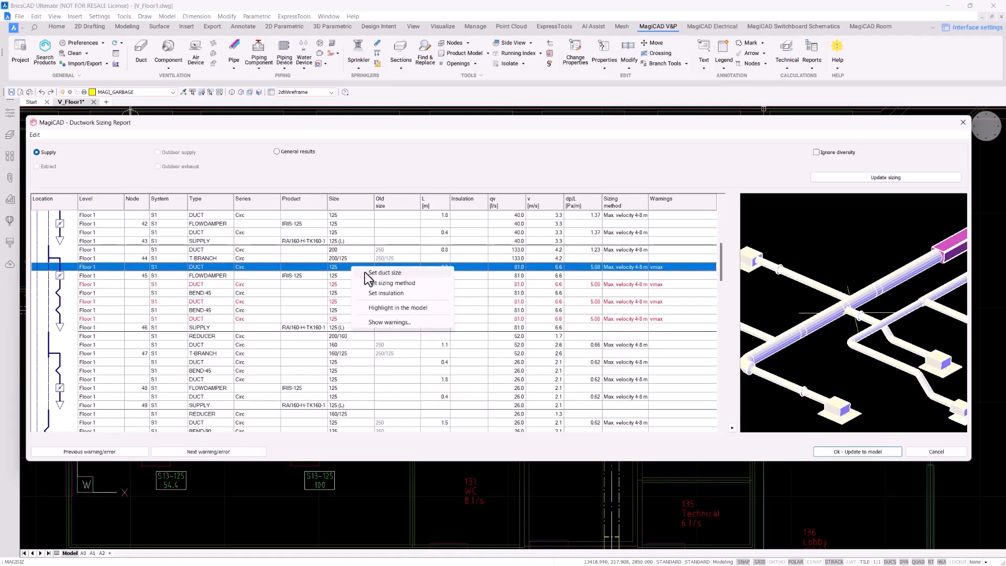
left_click(365, 272)
left_click(329, 271)
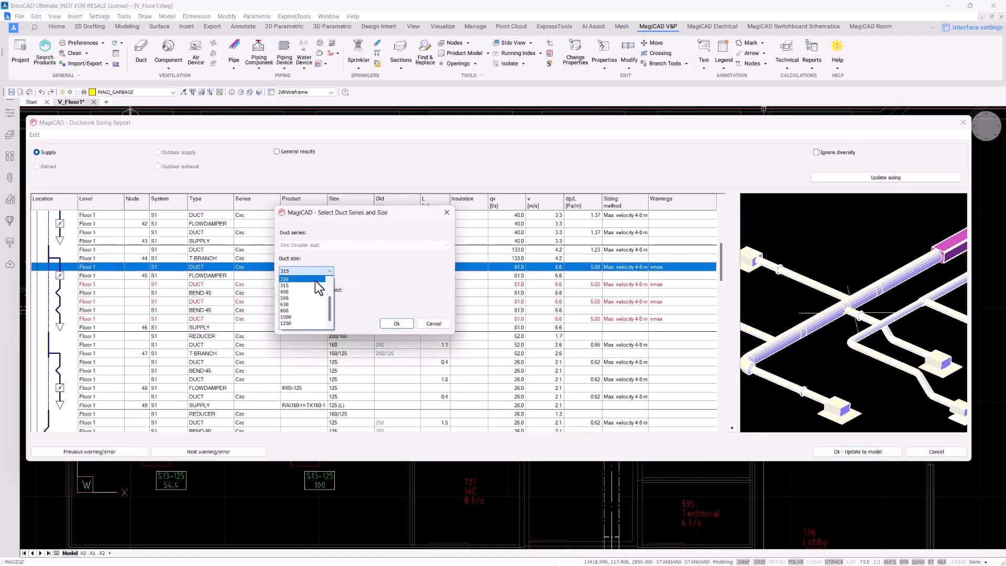
left_click(293, 297)
left_click(388, 323)
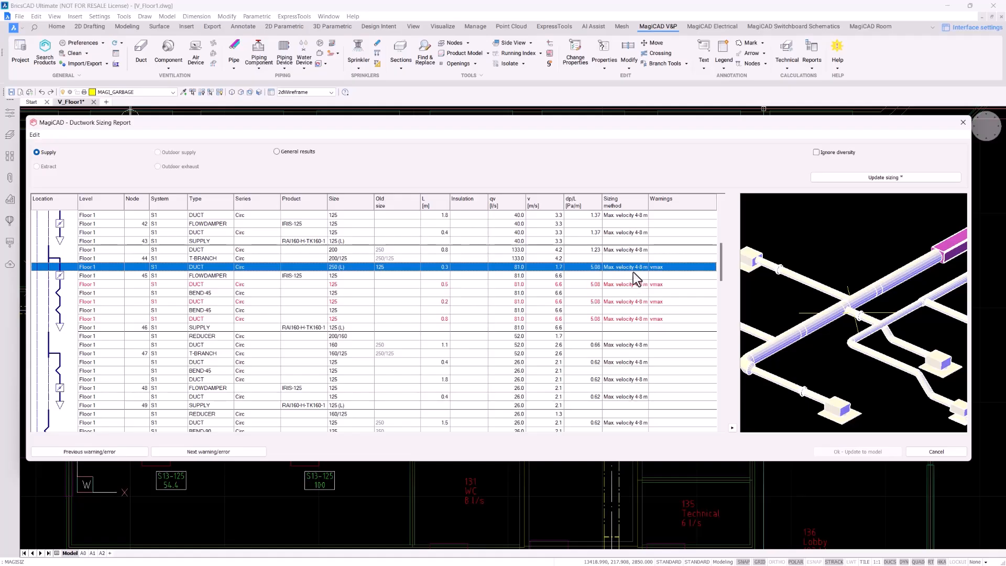
left_click(857, 178)
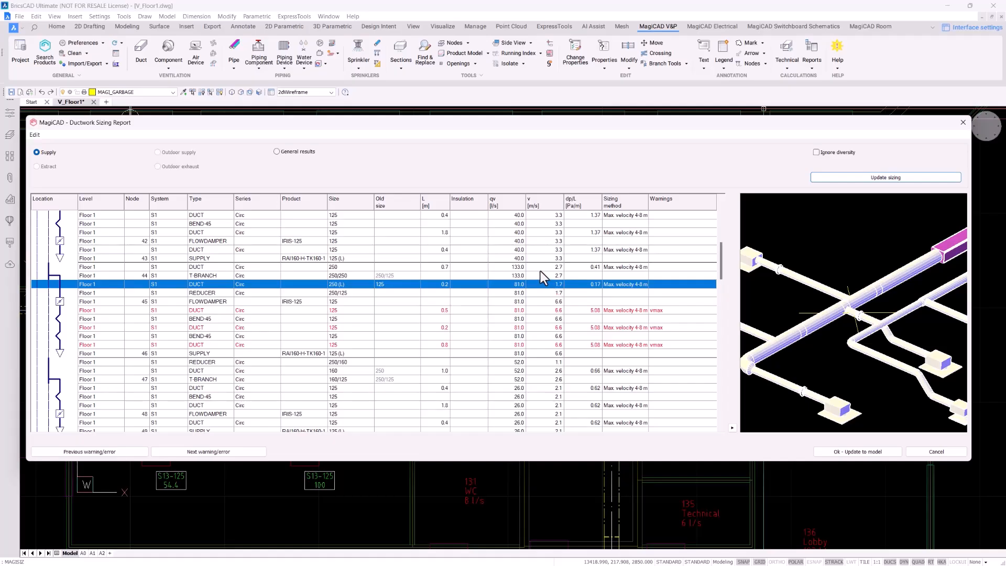
right_click(366, 284)
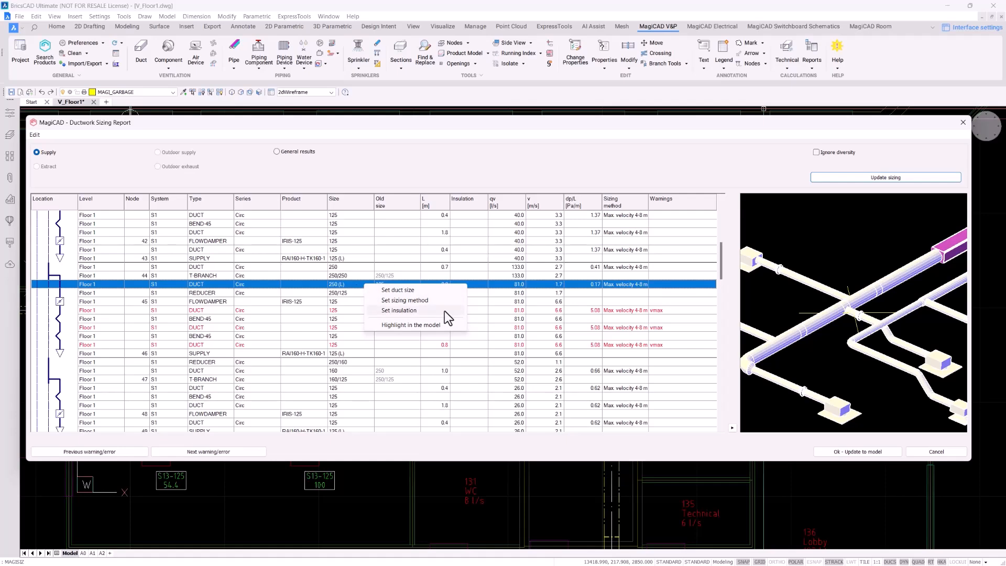
left_click(300, 151)
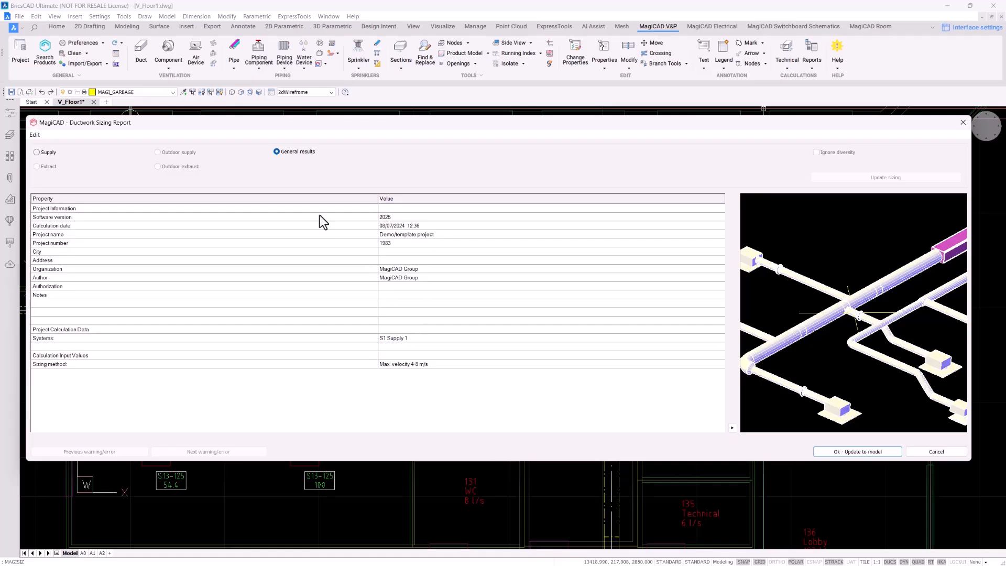
Return to the Supply table and orbit the 3D preview to inspect the ductwork around the riser
left_click(48, 152)
mouse_move(859, 293)
left_mouse_down()
mouse_move(899, 274)
mouse_move(870, 300)
left_mouse_up()
left_click_drag(741, 254, 837, 287)
middle_click_drag(837, 288, 845, 293)
scroll(846, 298, "up", 2)
left_click_drag(829, 312, 822, 356)
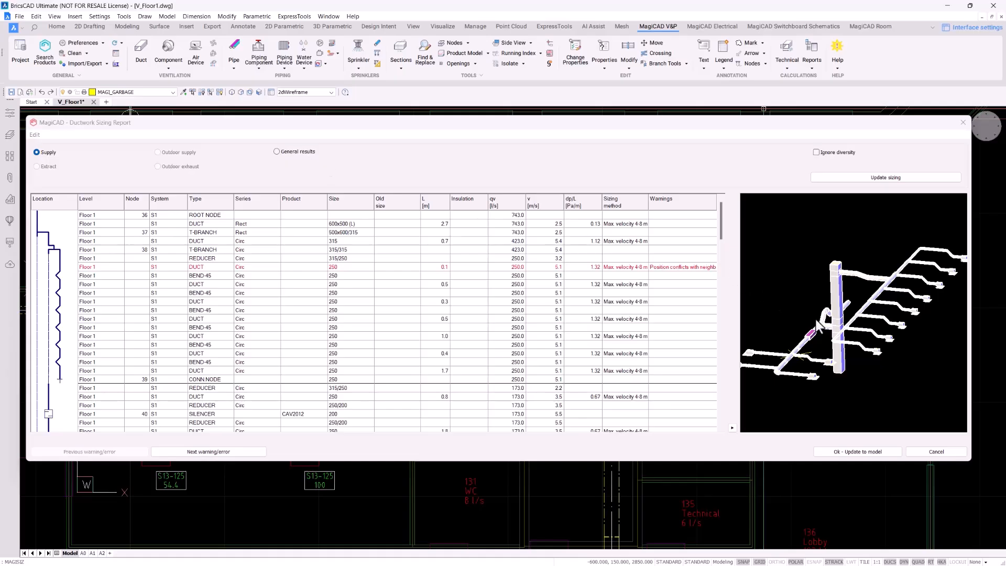
scroll(817, 323, "up", 7)
scroll(817, 322, "down", 6)
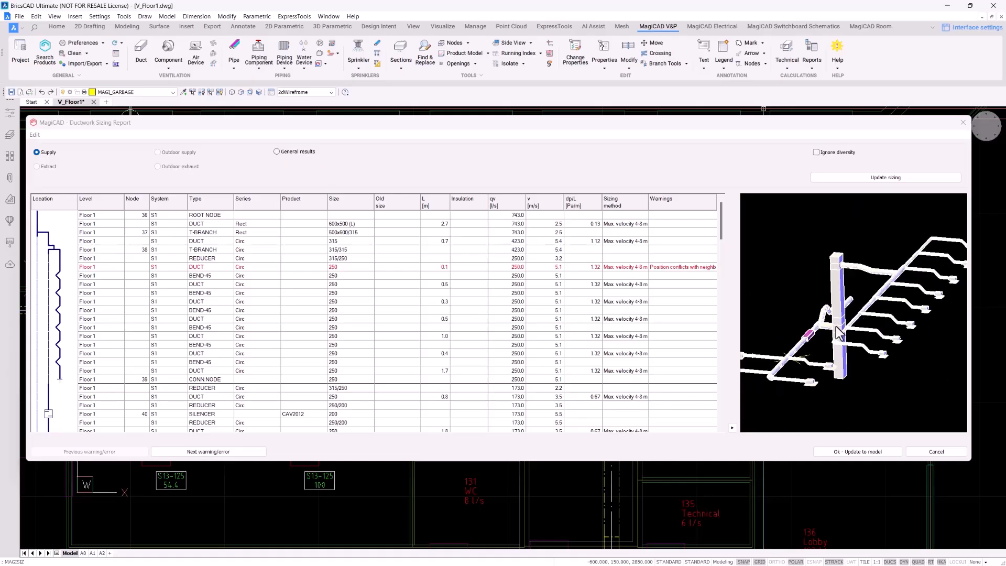
scroll(836, 326, "up", 5)
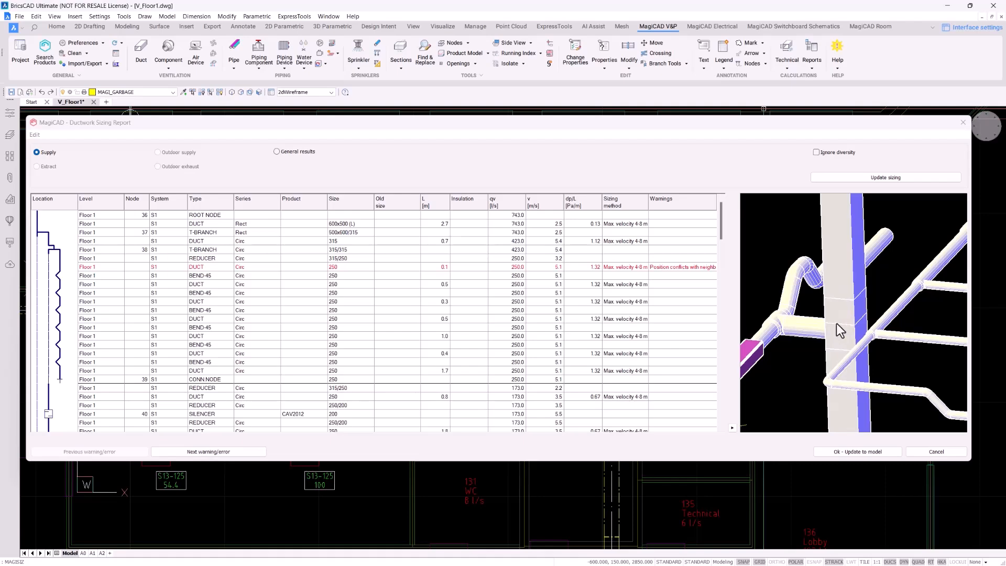
scroll(838, 328, "down", 6)
mouse_move(843, 331)
left_mouse_down()
mouse_move(830, 339)
mouse_move(845, 339)
left_mouse_up()
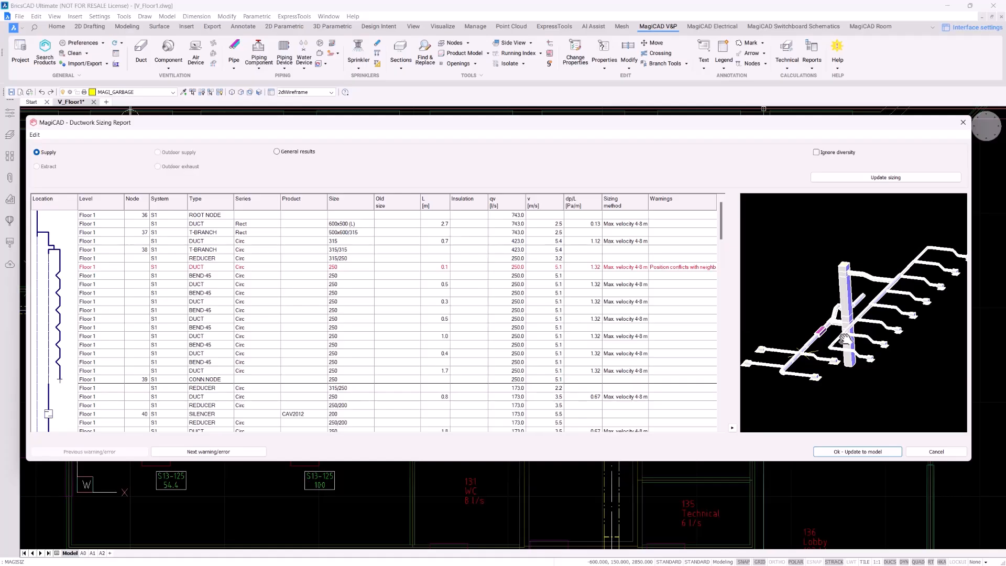
Reset the 250 duct carrying 81 l/s to a locked 125 size and update the sizing
scroll(624, 325, "down", 10)
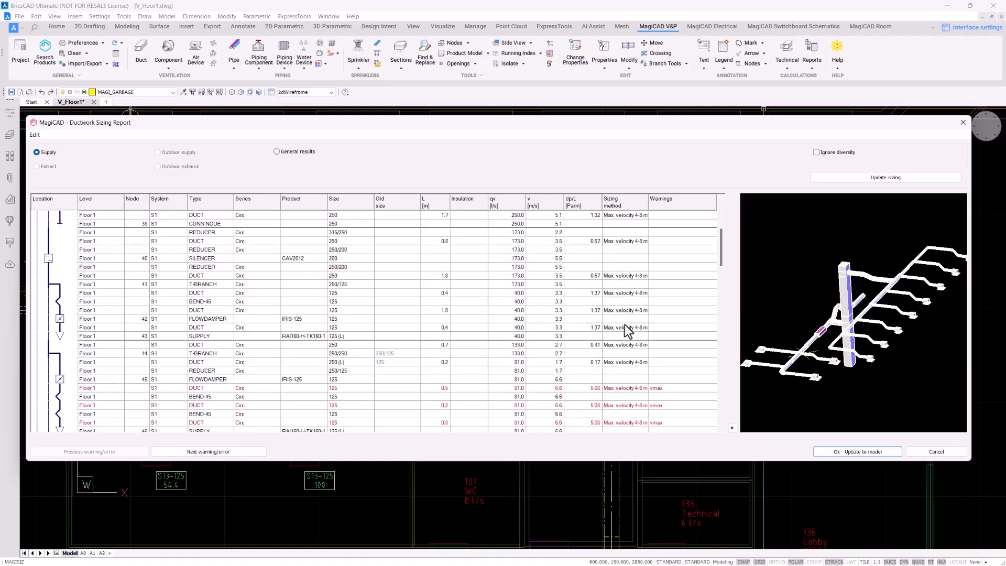
left_click(360, 258)
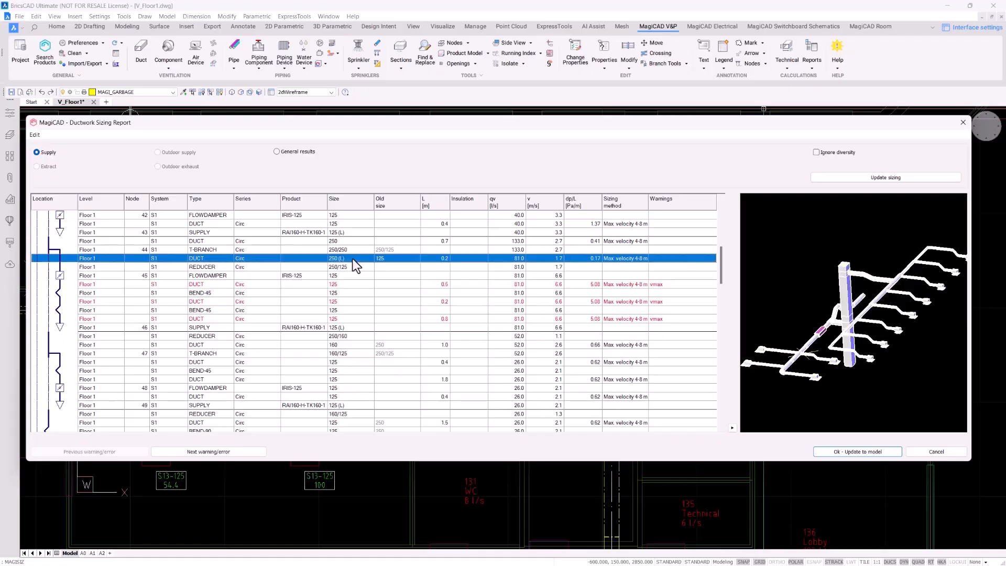
right_click(359, 258)
left_click(365, 263)
left_click(331, 262)
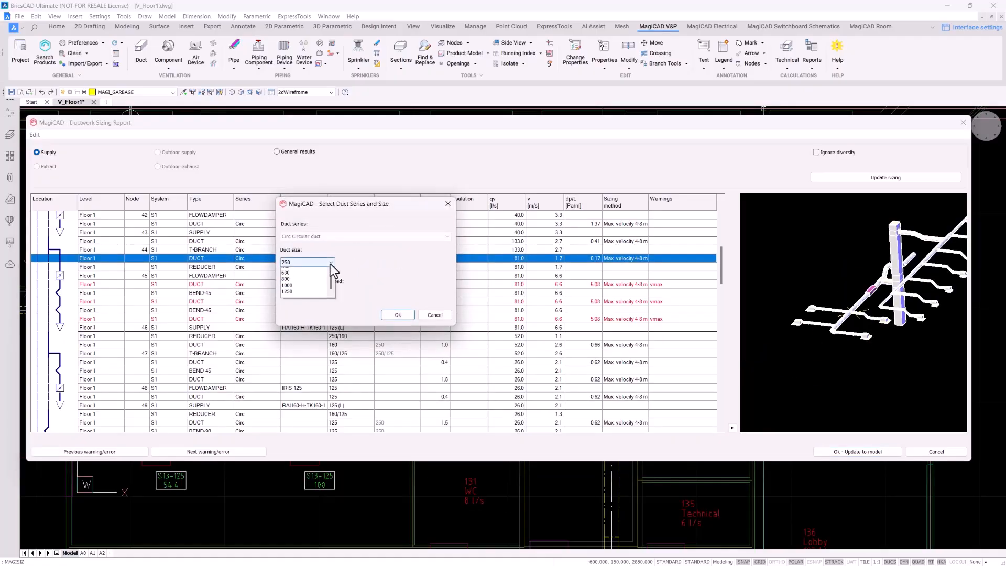
scroll(329, 272, "up", 4)
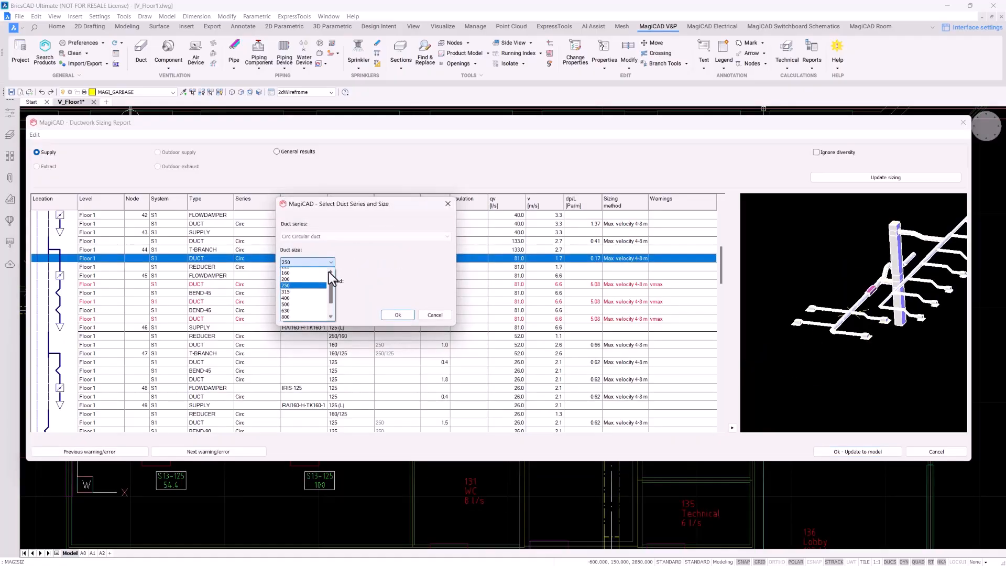
left_click(307, 277)
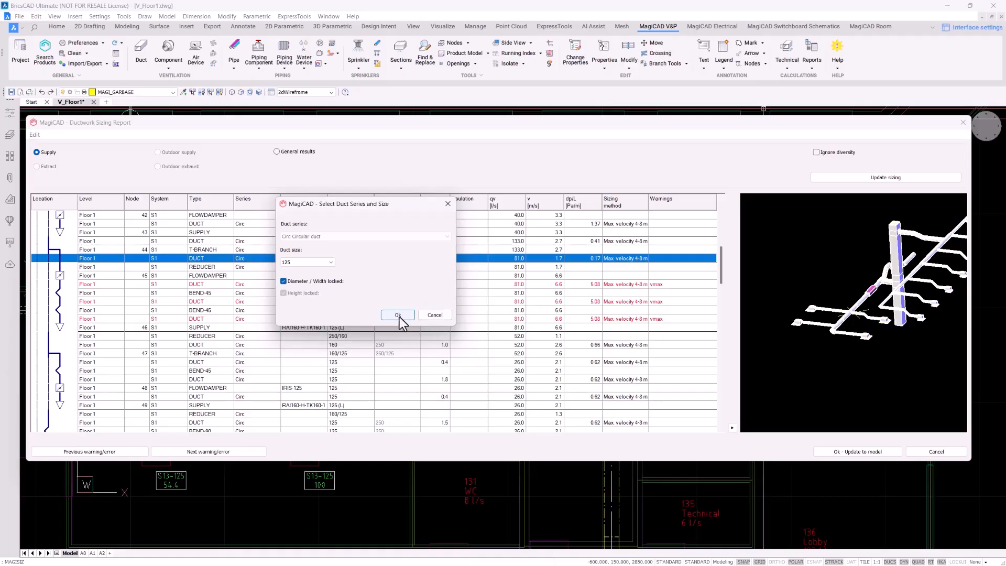
left_click(398, 315)
left_click(859, 177)
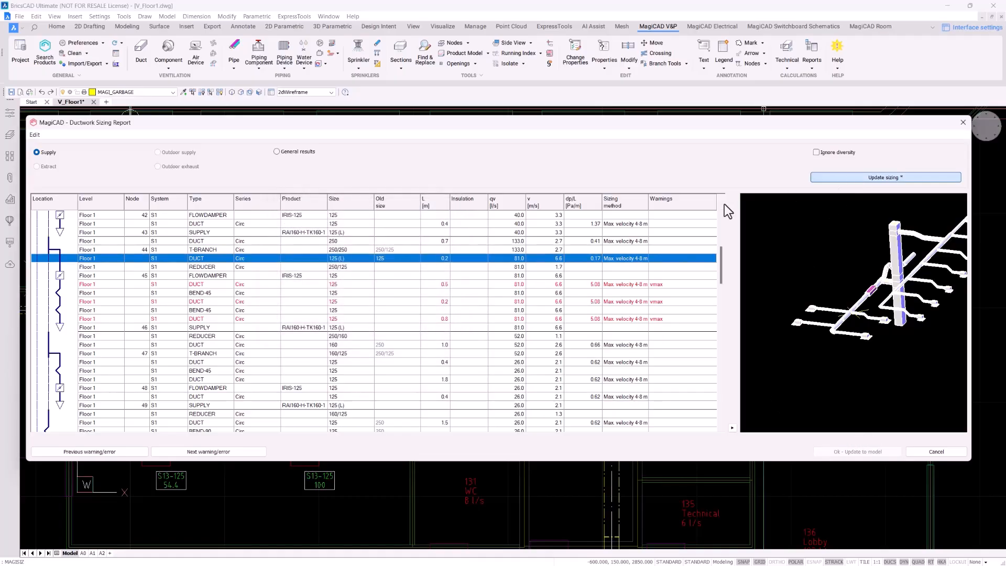
Apply the sizing results so the supply ducts read ø125 and ø200 on the plan
left_click(856, 452)
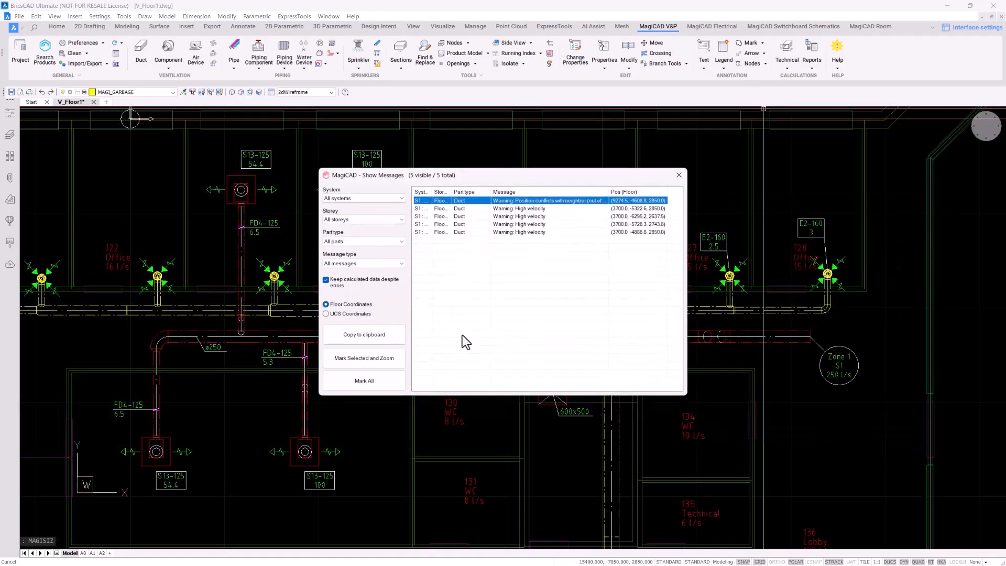
left_click_drag(493, 175, 641, 92)
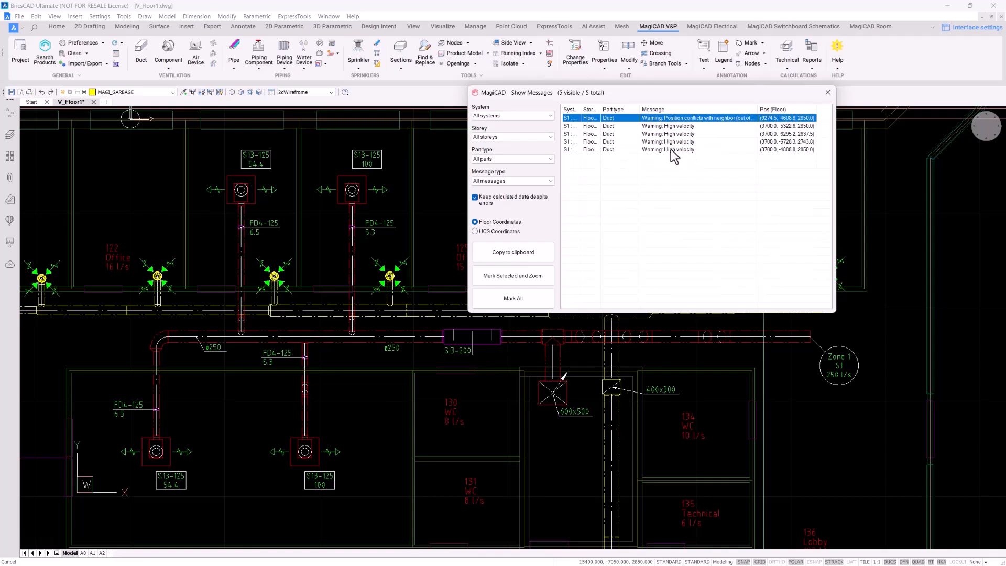
left_click_drag(758, 109, 784, 109)
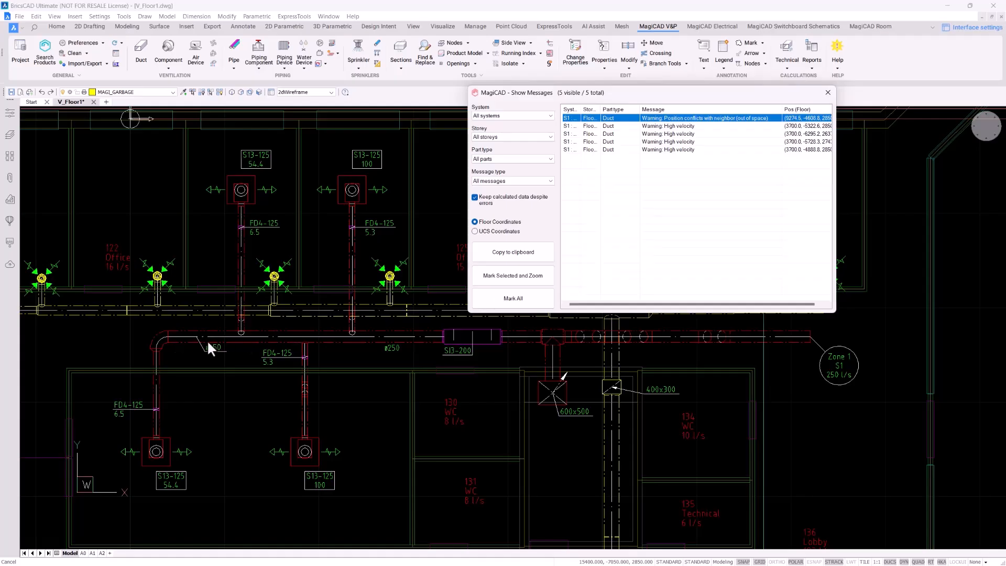
Mark all warning locations in the drawing and zoom out to review the floor plan
left_click(519, 301)
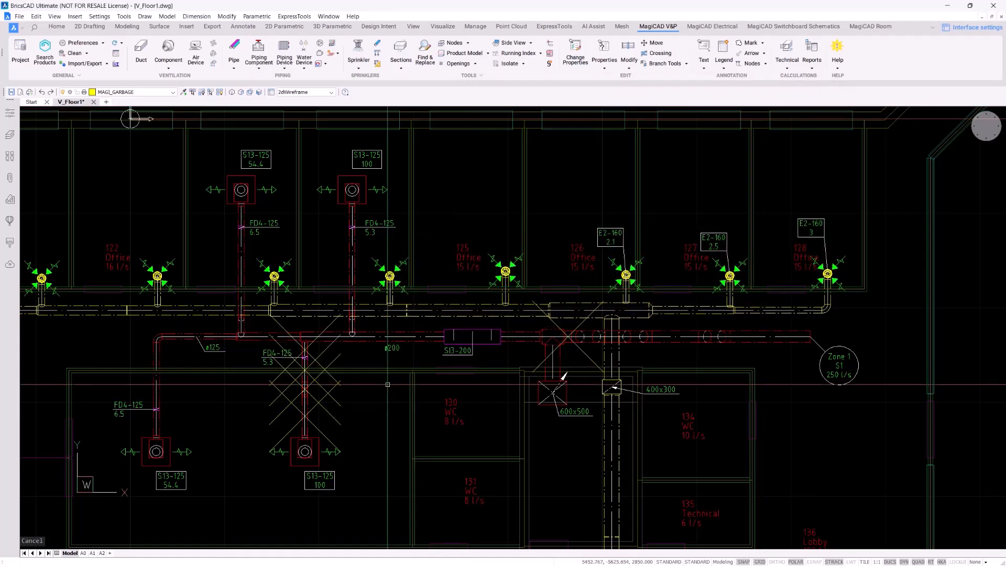
scroll(419, 380, "up", 2)
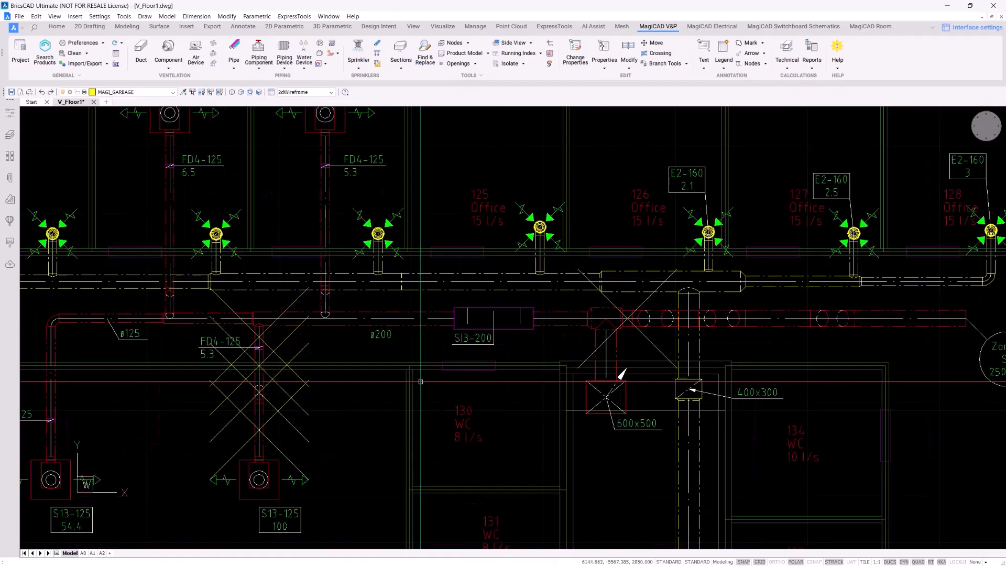
middle_click_drag(426, 344, 433, 339)
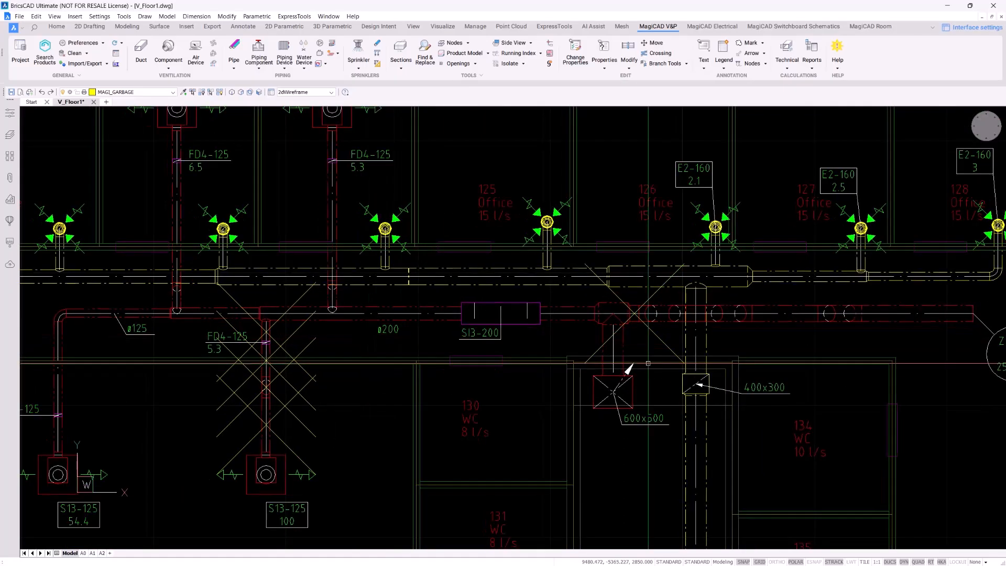
scroll(648, 363, "down", 2)
middle_click_drag(648, 363, 593, 360)
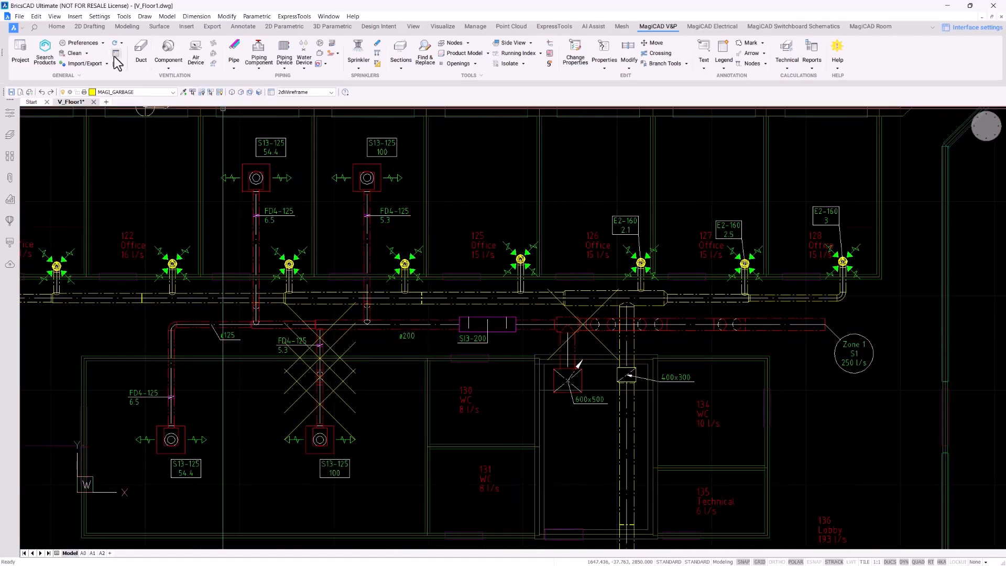
Clear the cross marks, then run Balancing for S1 Supply 1 across all drawings
left_click(80, 54)
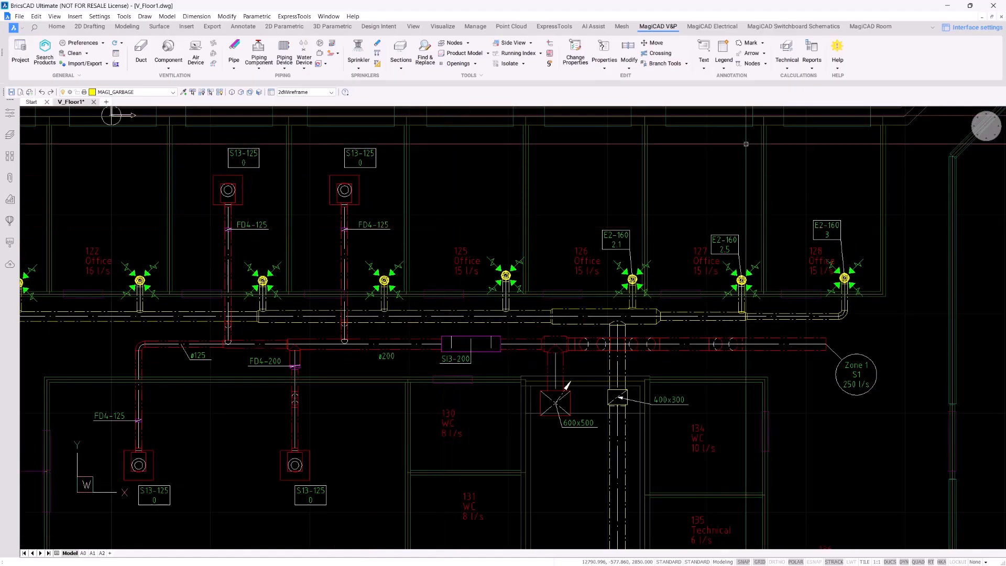
left_click(786, 66)
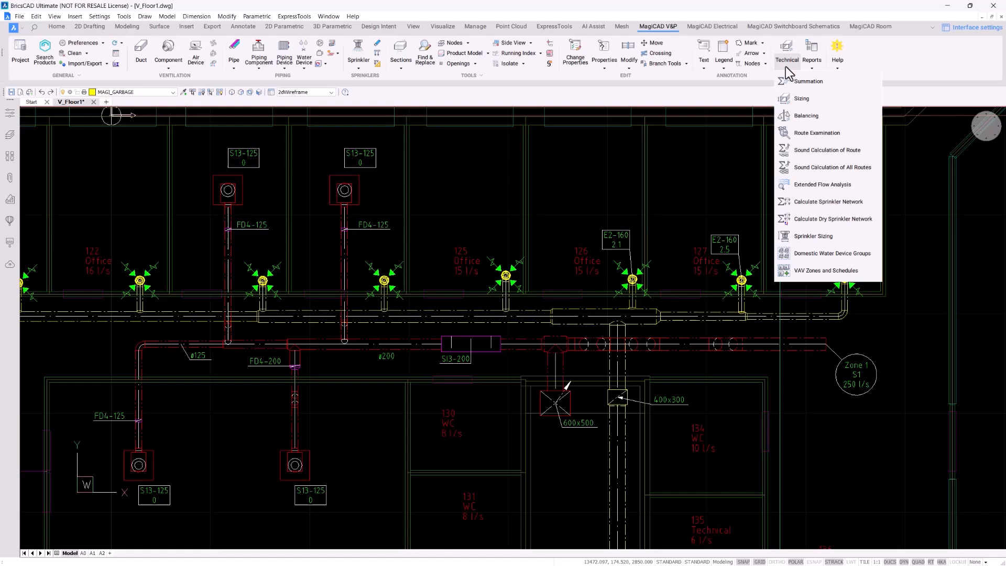
left_click(832, 115)
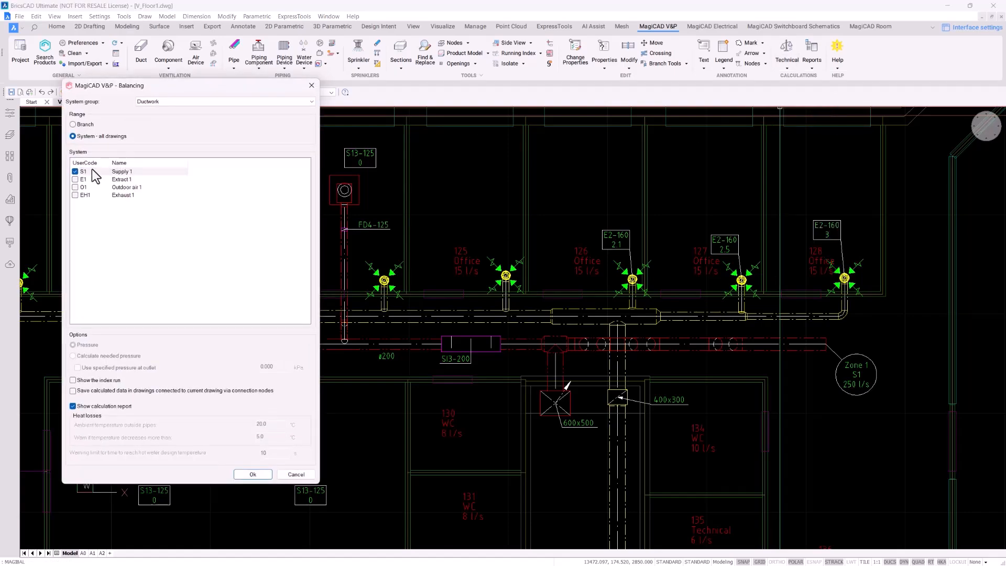
left_click(252, 474)
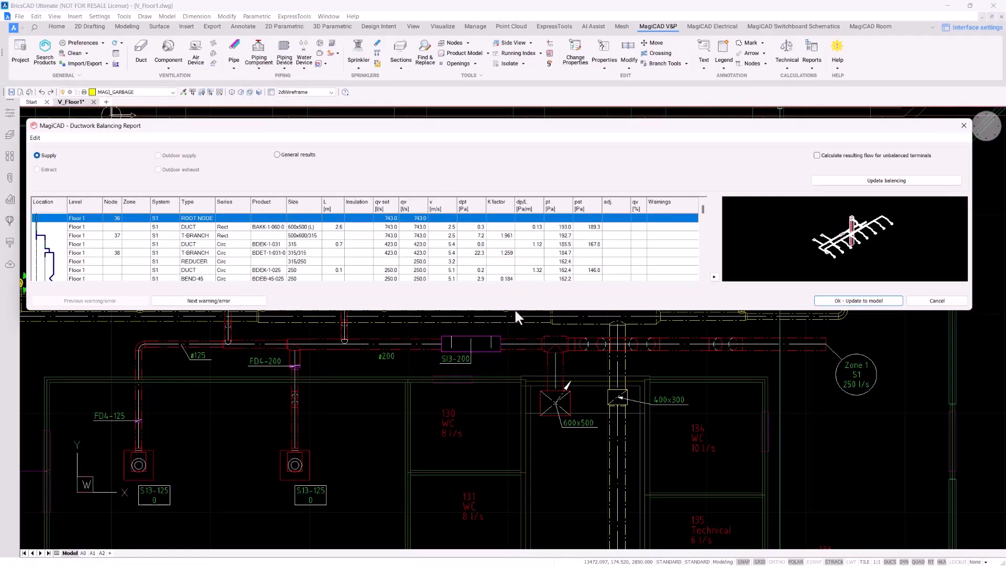
Enlarge the balancing report and step through the supply rows to the next warning at node 39
left_click_drag(517, 313, 520, 494)
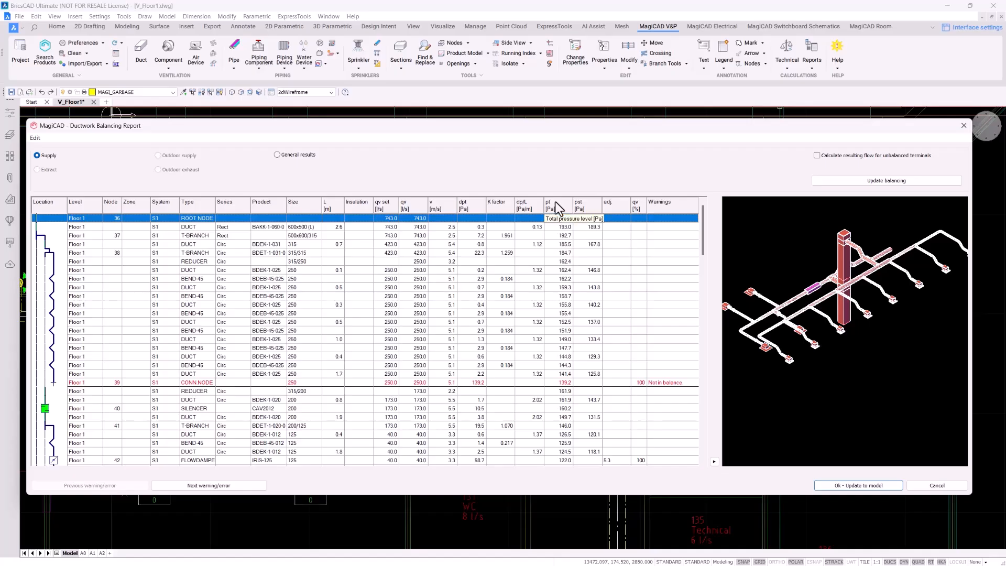
left_click(555, 226)
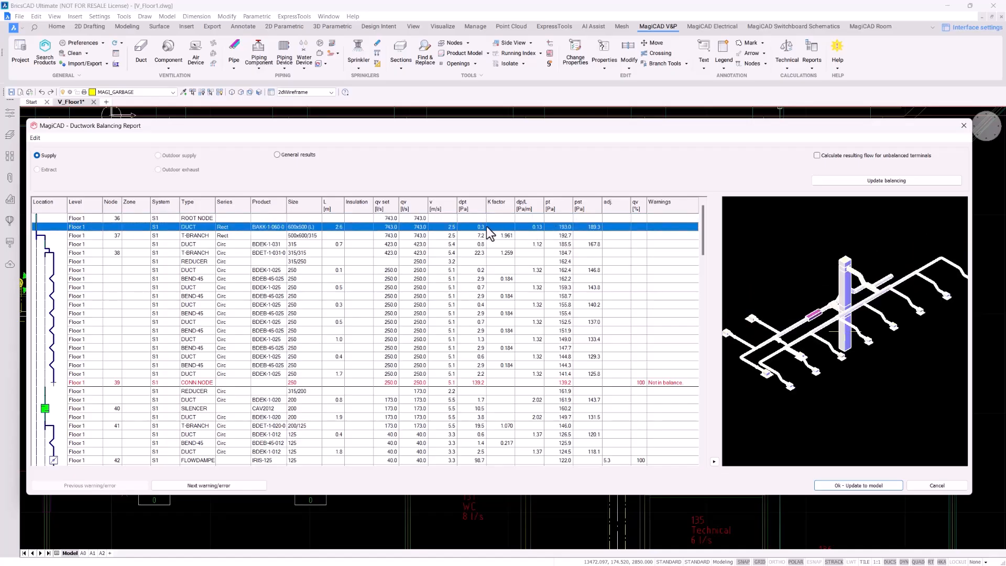
left_click(473, 244)
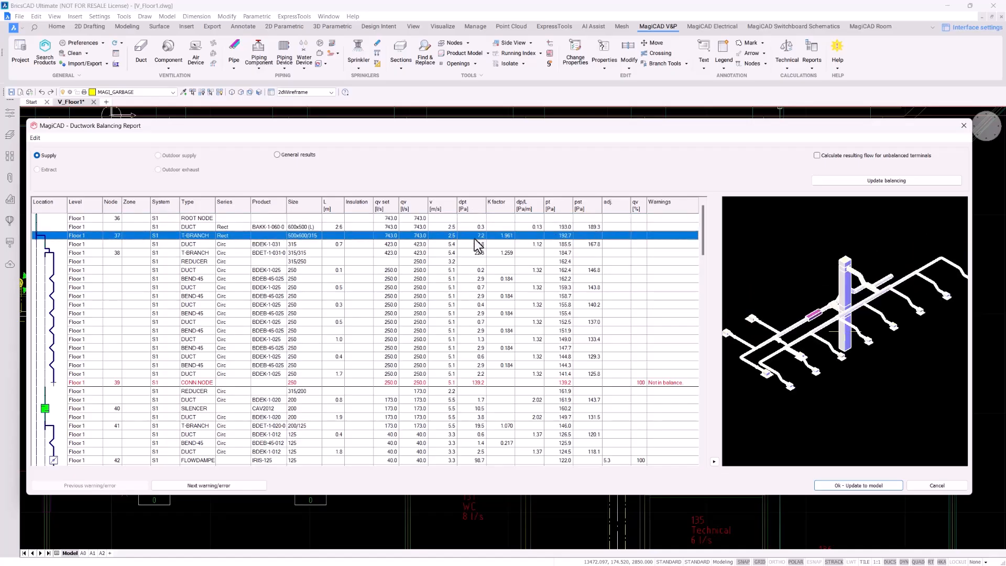
scroll(477, 262, "down", 3)
left_click(486, 303)
scroll(487, 288, "down", 2)
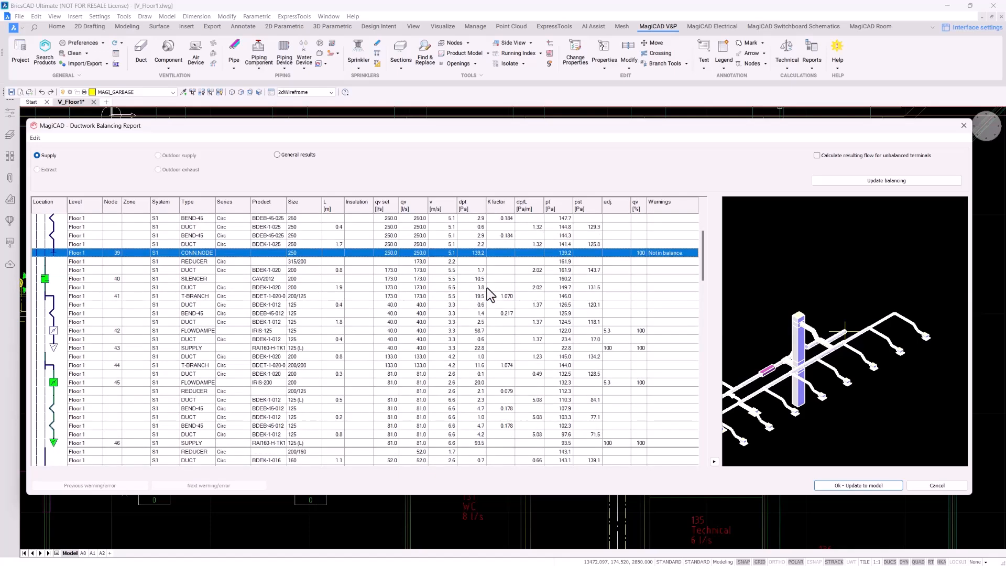
scroll(552, 303, "down", 1)
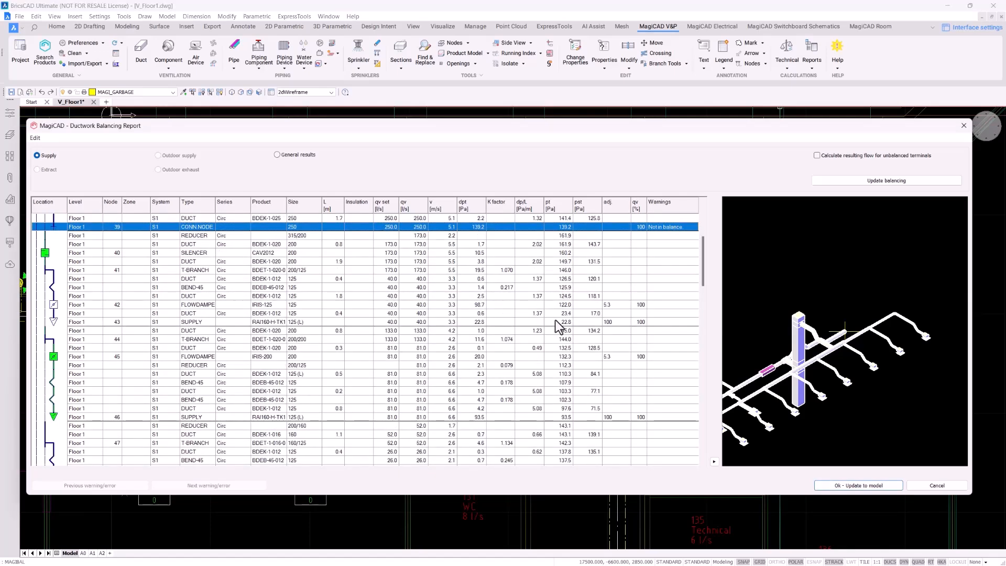
Inspect supply terminal 43, then show Product properties for flow damper 42 (IRIS-125)
left_click(556, 323)
right_click(498, 323)
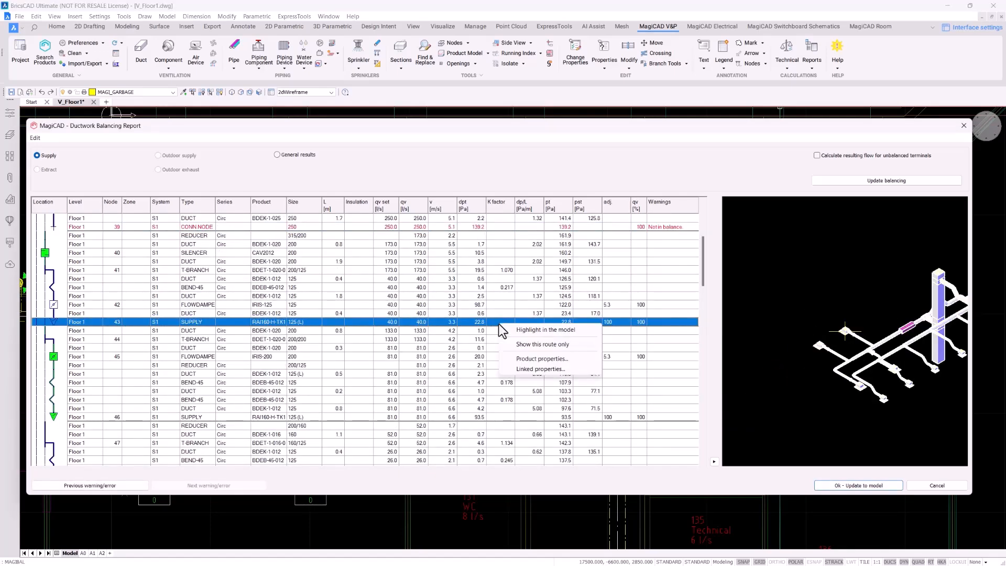
left_click(486, 325)
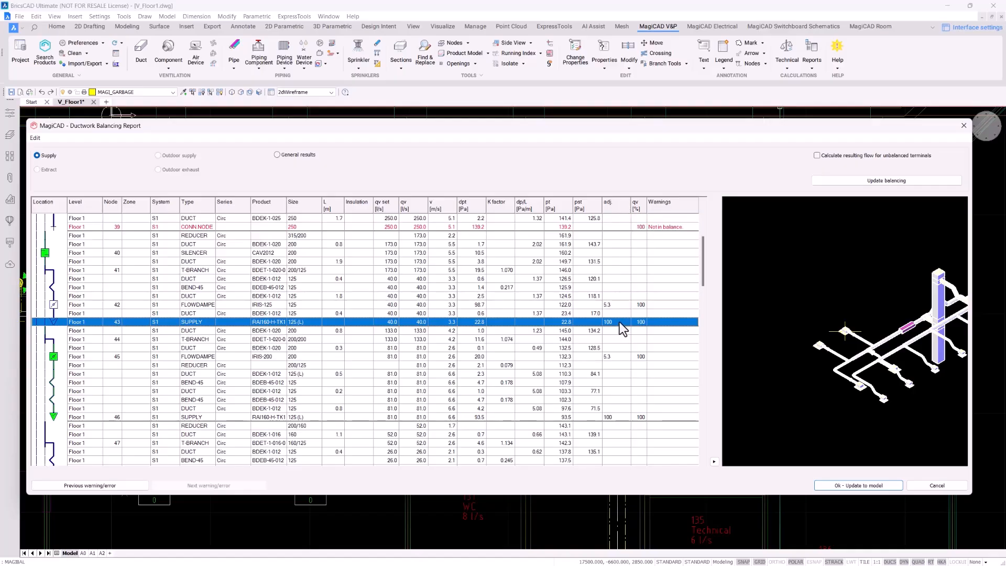
left_click(616, 306)
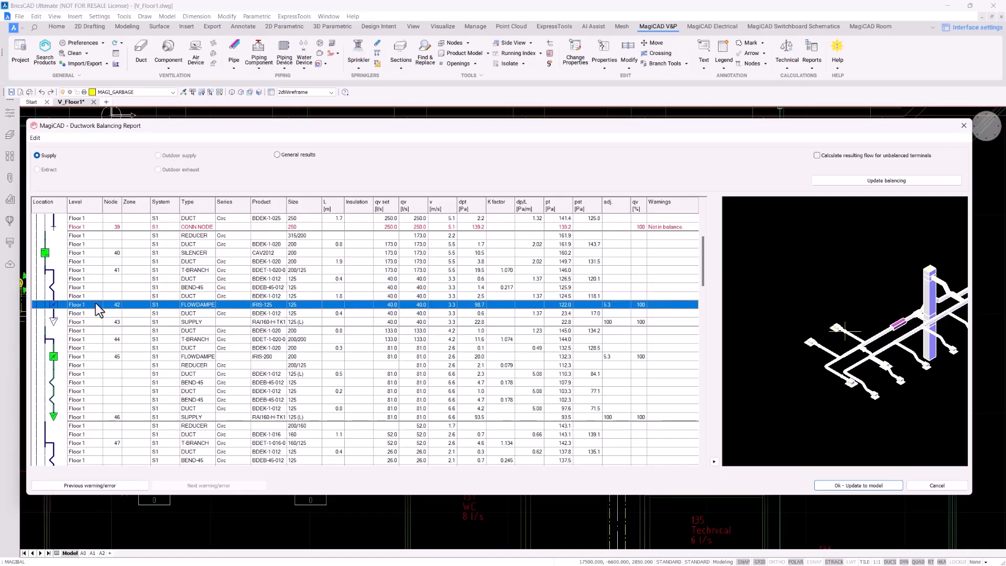
right_click(523, 304)
left_click(511, 339)
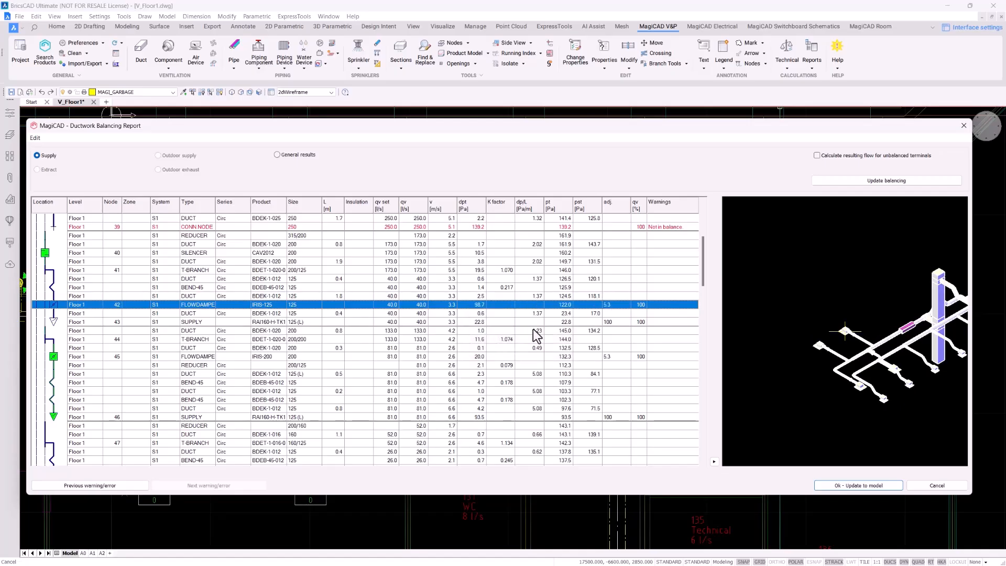
Review the IRIS-125 damper diagrams, then the enlarged RAI160-H-TK160-125 terminal 43 product properties, closing both
left_click_drag(509, 309, 679, 422)
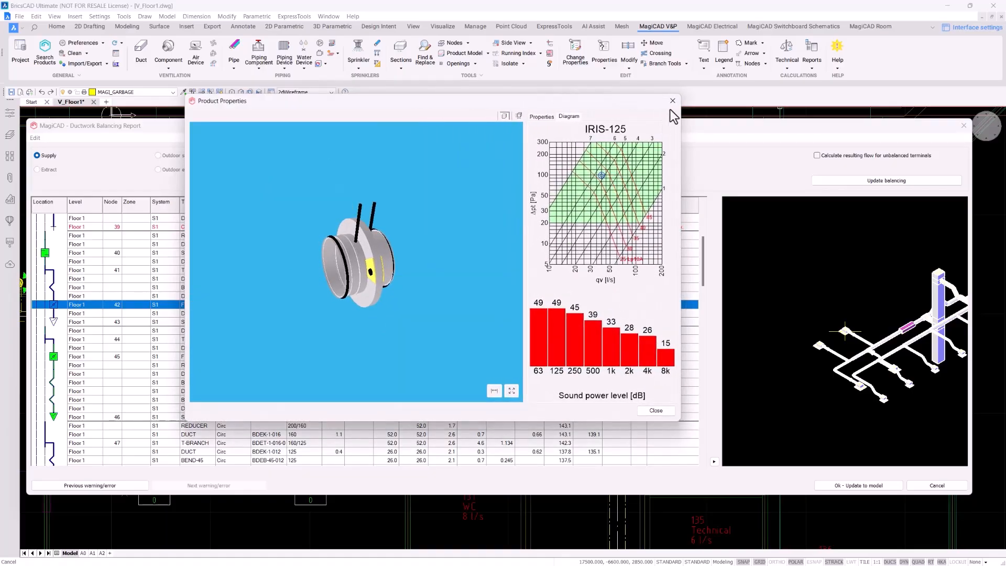
left_click(672, 101)
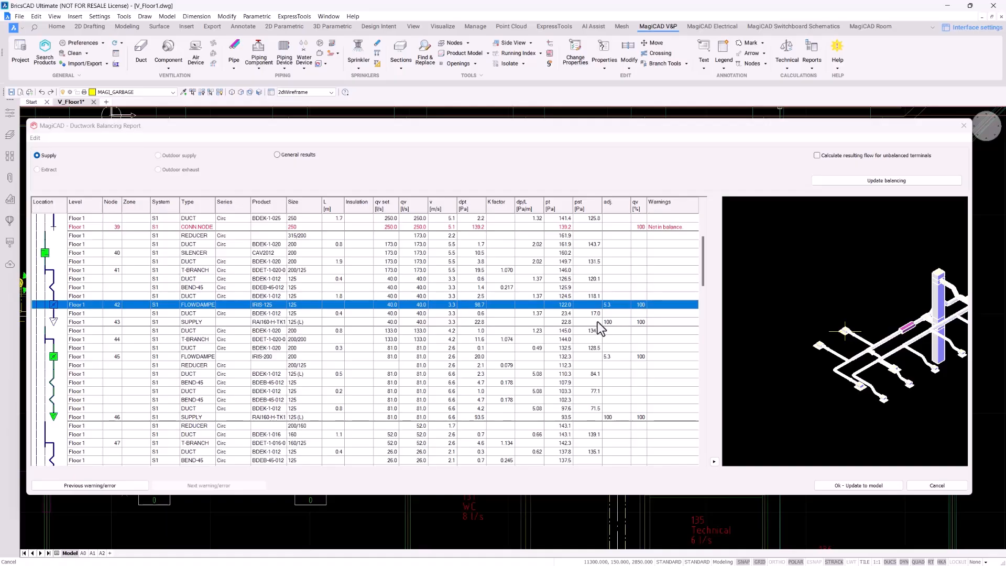
left_click(598, 323)
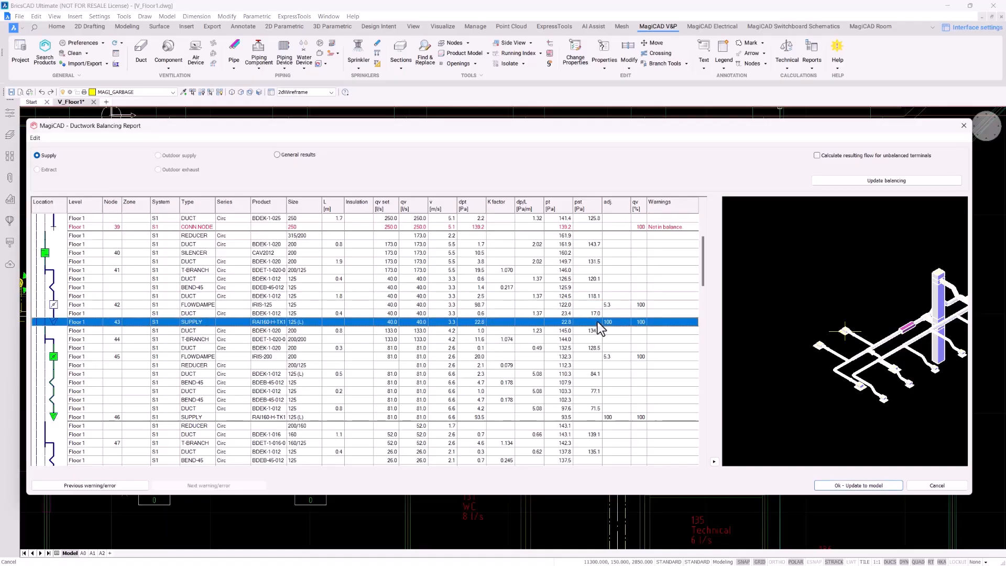
right_click(511, 323)
left_click(545, 357)
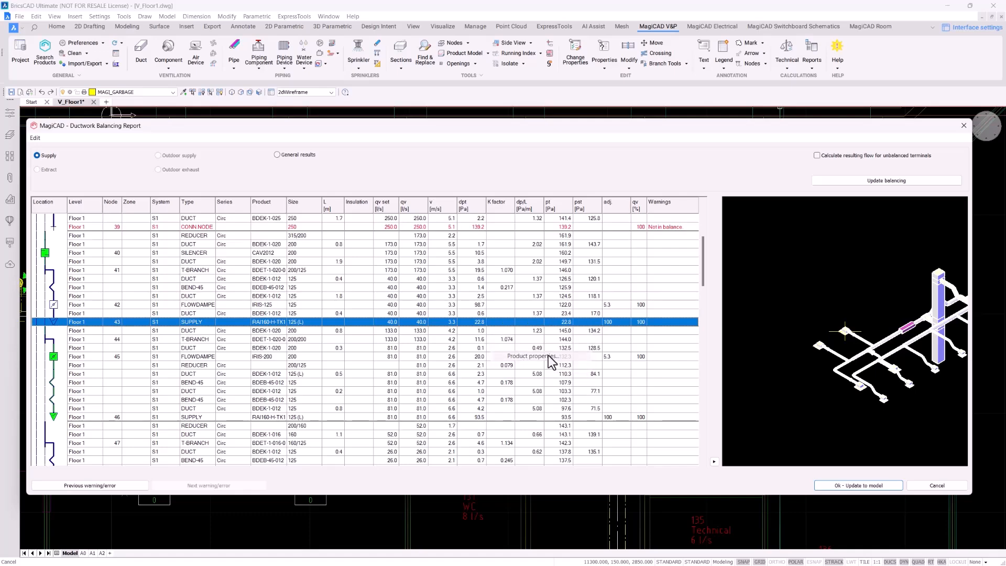
left_click_drag(564, 184, 373, 125)
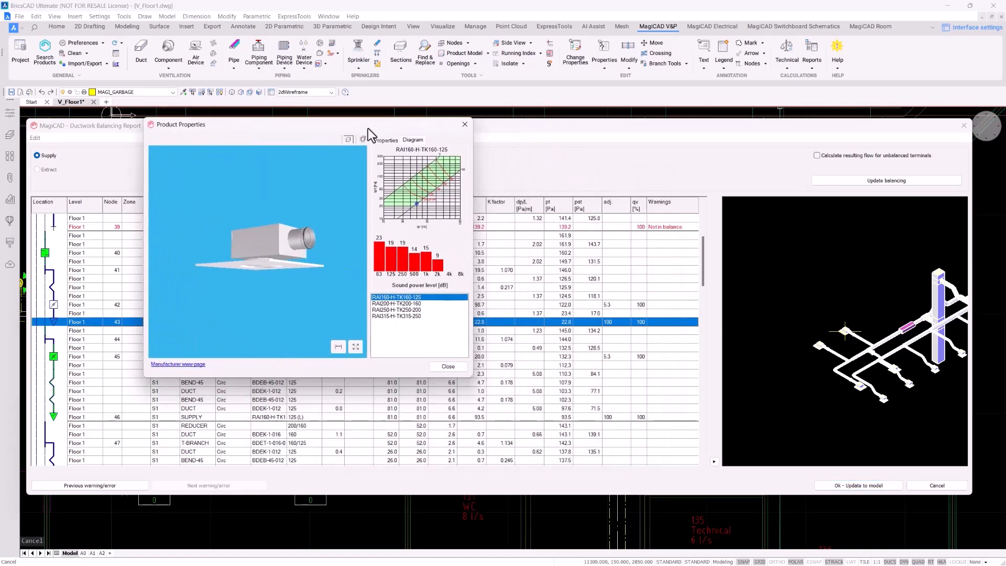
left_click_drag(473, 375, 671, 470)
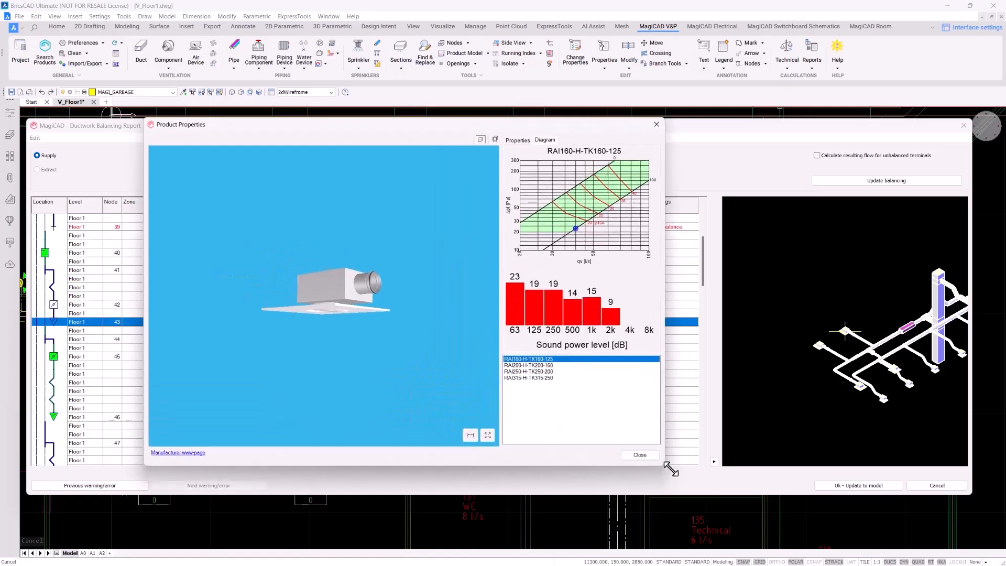
left_click(663, 124)
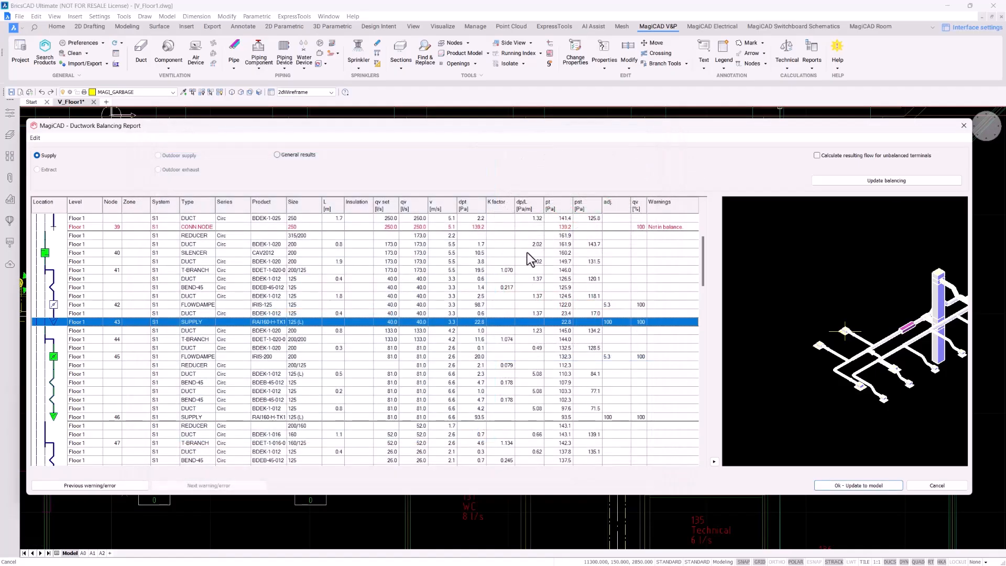
scroll(498, 263, "down", 1)
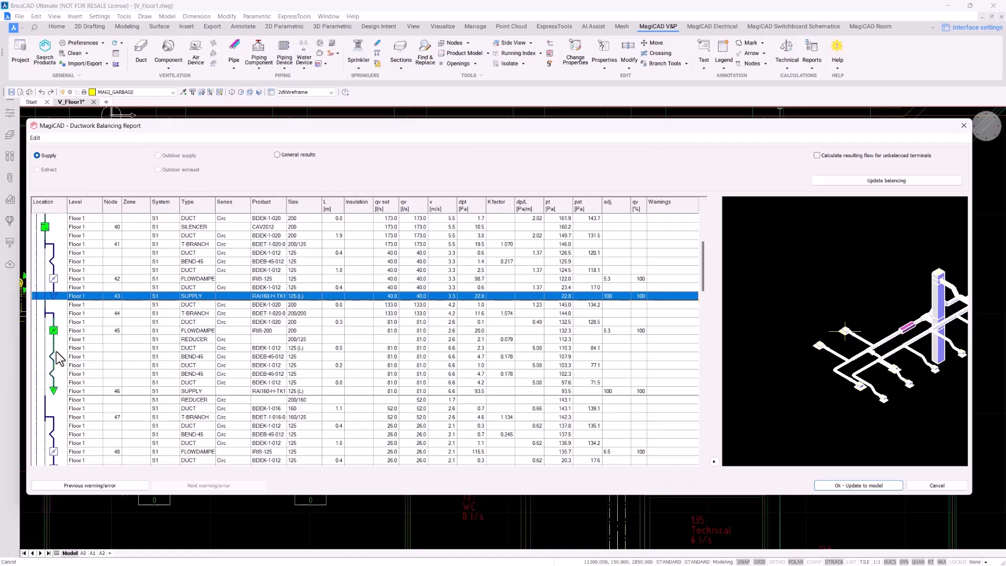
right_click(351, 394)
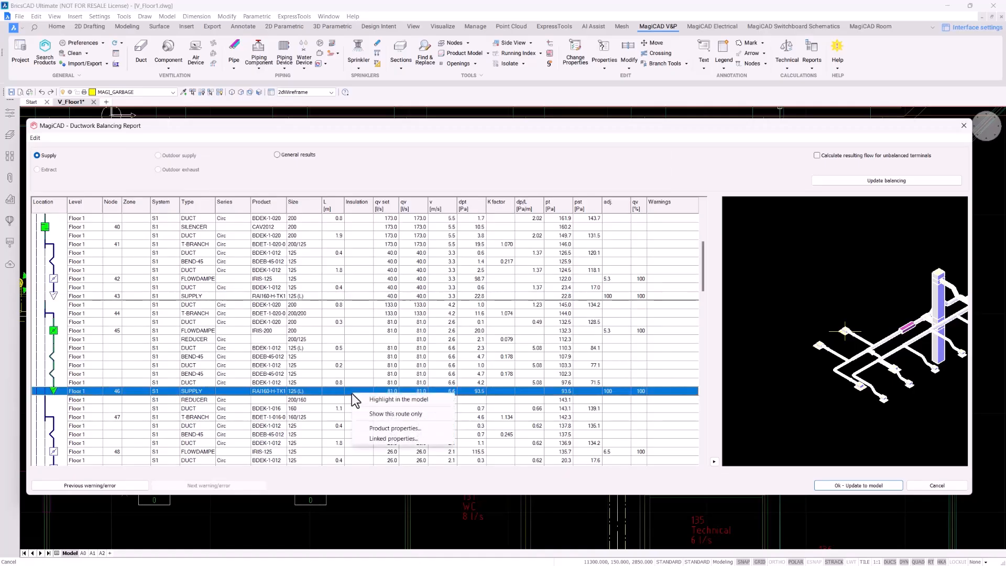
left_click(375, 414)
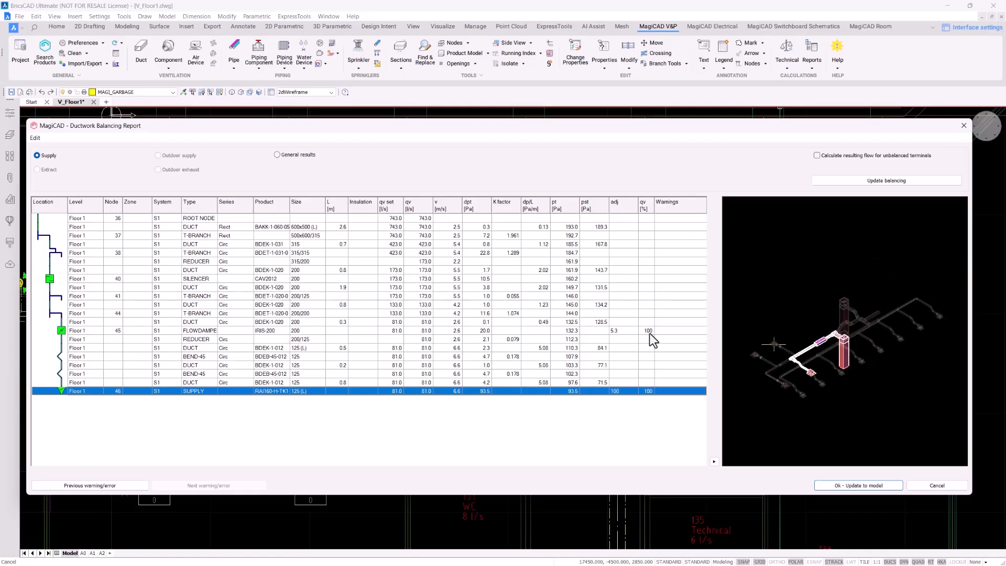
right_click(369, 392)
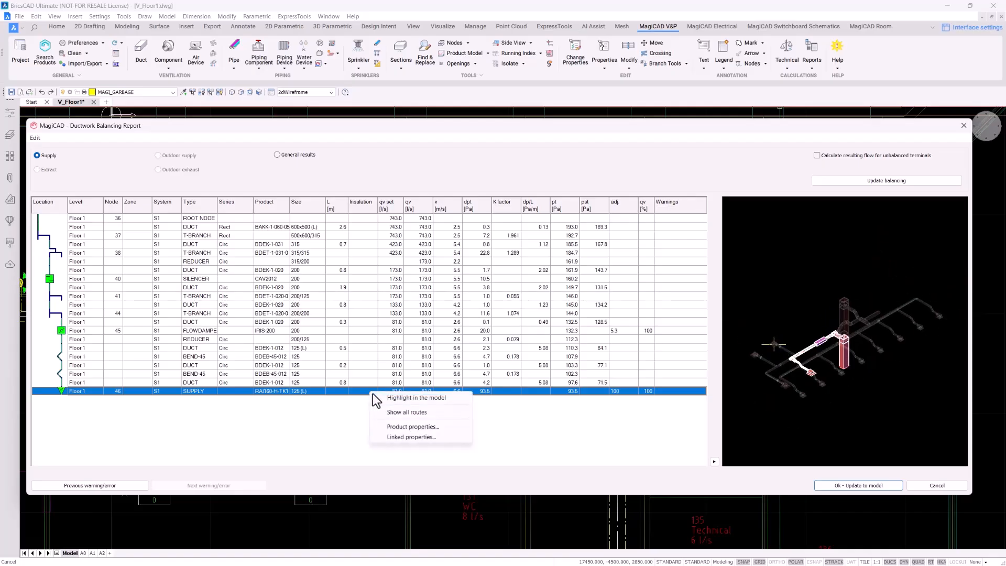
left_click(402, 413)
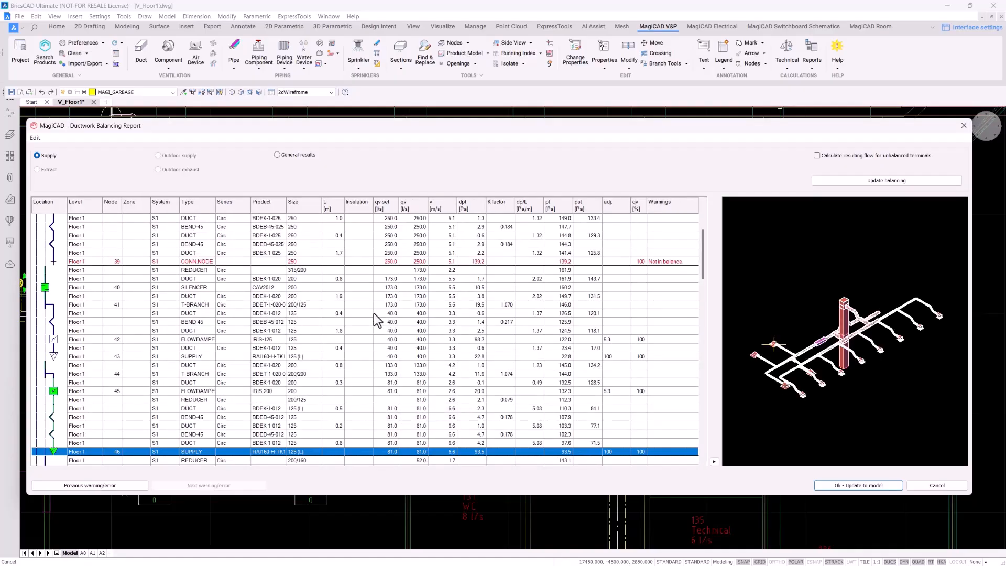
scroll(373, 313, "down", 15)
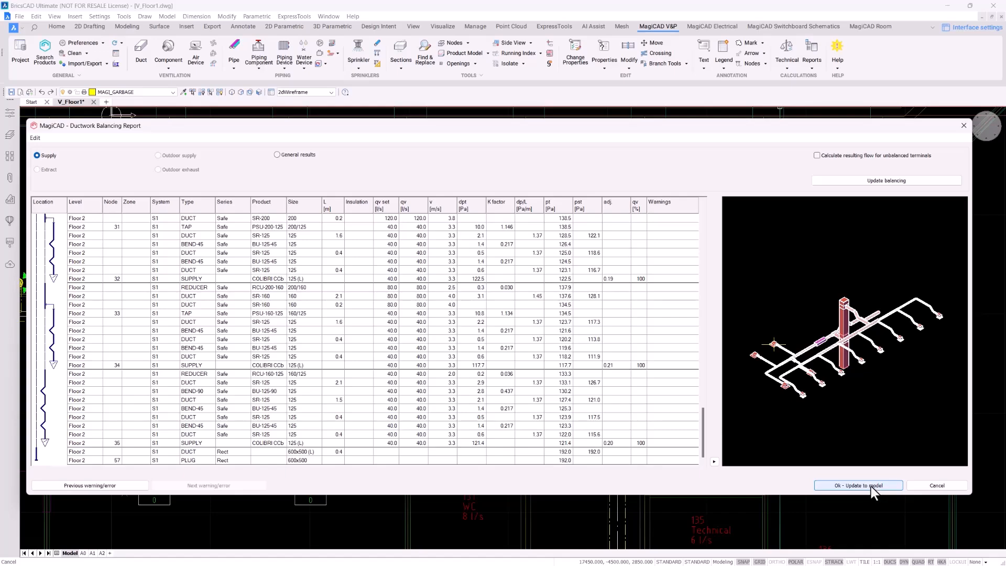
Accept the balancing with Ok - Update to model, mark the warnings, and look over the plan
left_click(871, 485)
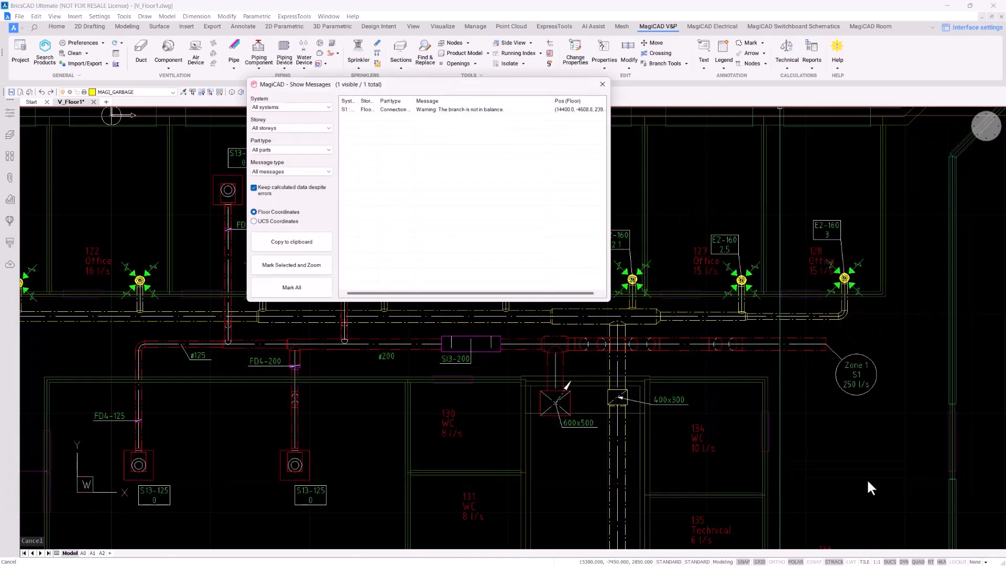
left_click(311, 288)
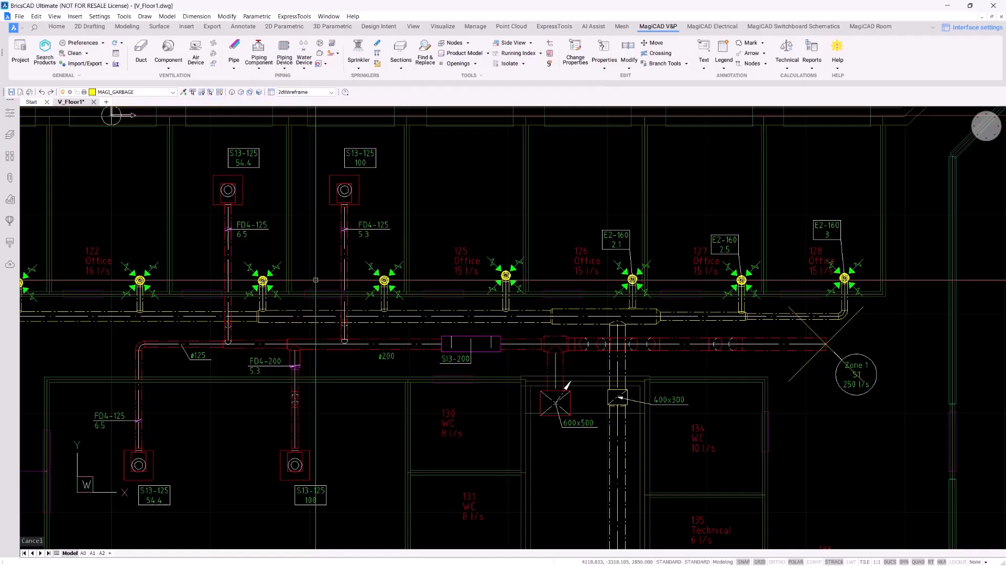
scroll(315, 280, "down", 1)
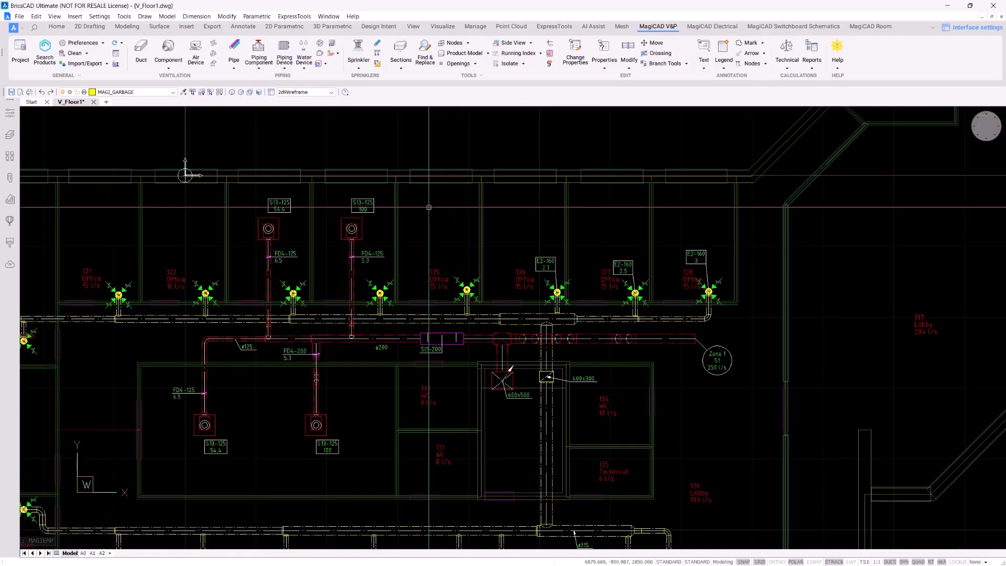
scroll(330, 208, "up", 5)
middle_click_drag(344, 223, 407, 215)
scroll(440, 236, "up", 3)
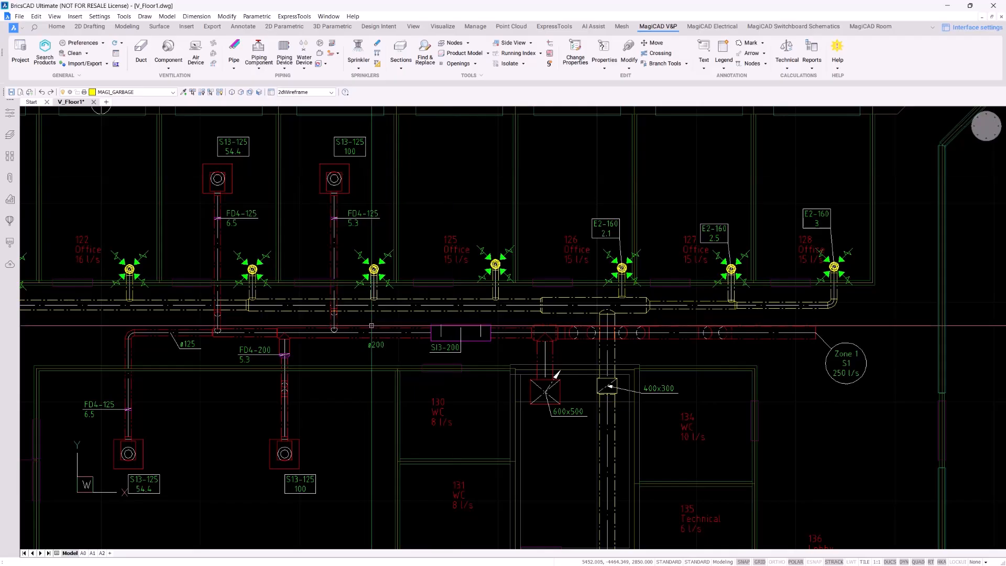
double_click(385, 332)
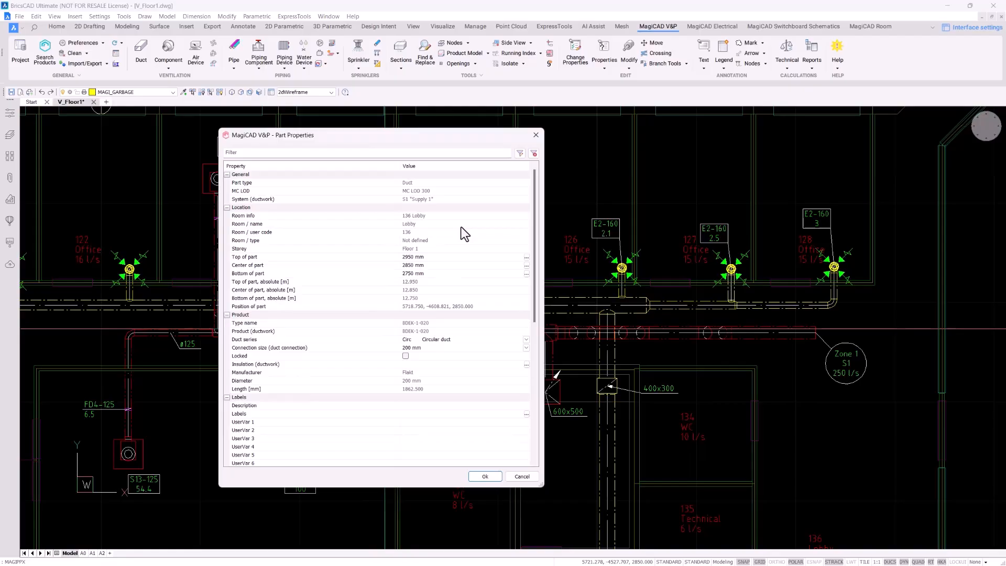
scroll(461, 234, "down", 10)
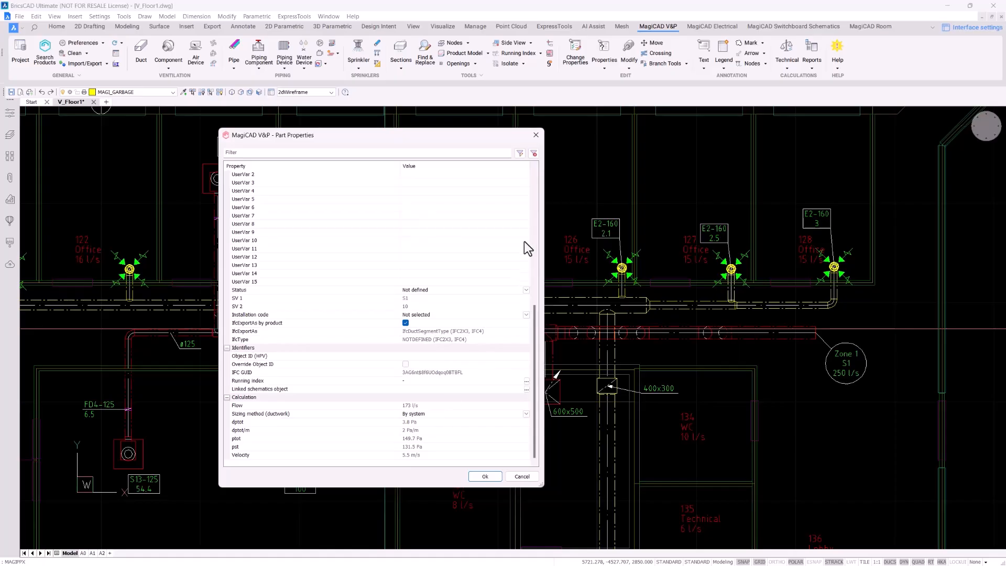
left_click(537, 136)
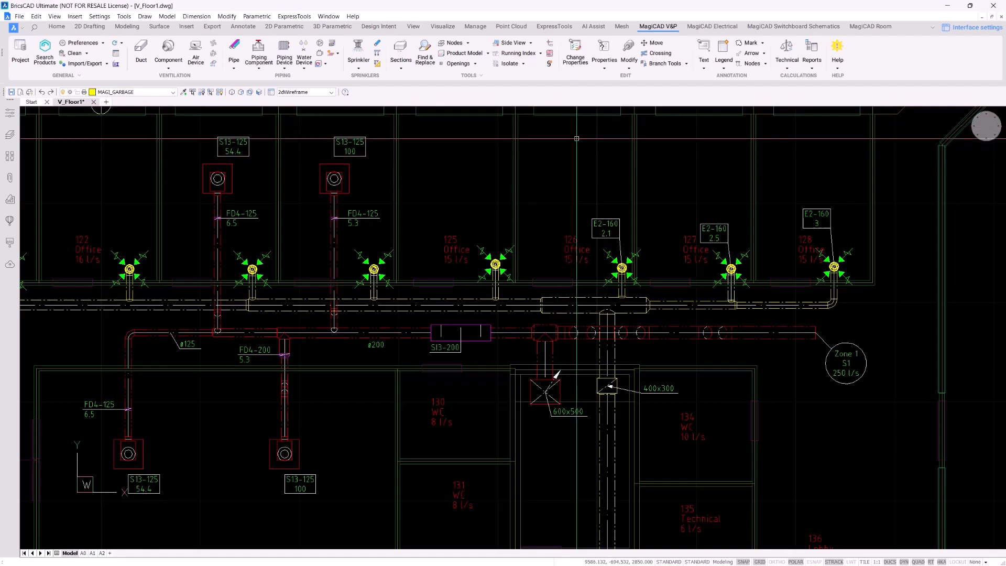
In Change Properties, swap Insulation series for Ductwork Sizing Method set to Max pressure loss 1 Pa/m
left_click(575, 55)
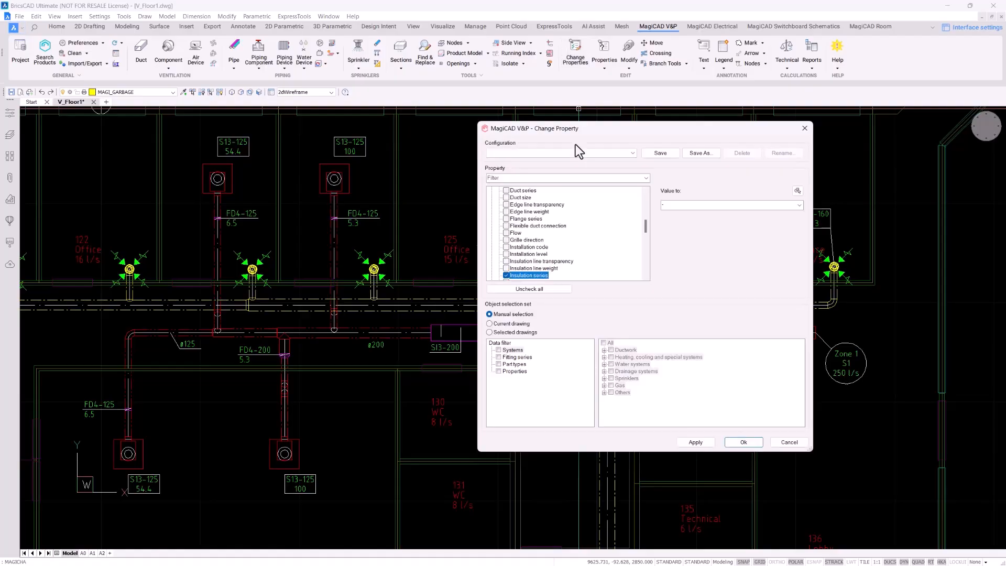
left_click(506, 274)
left_click(541, 178)
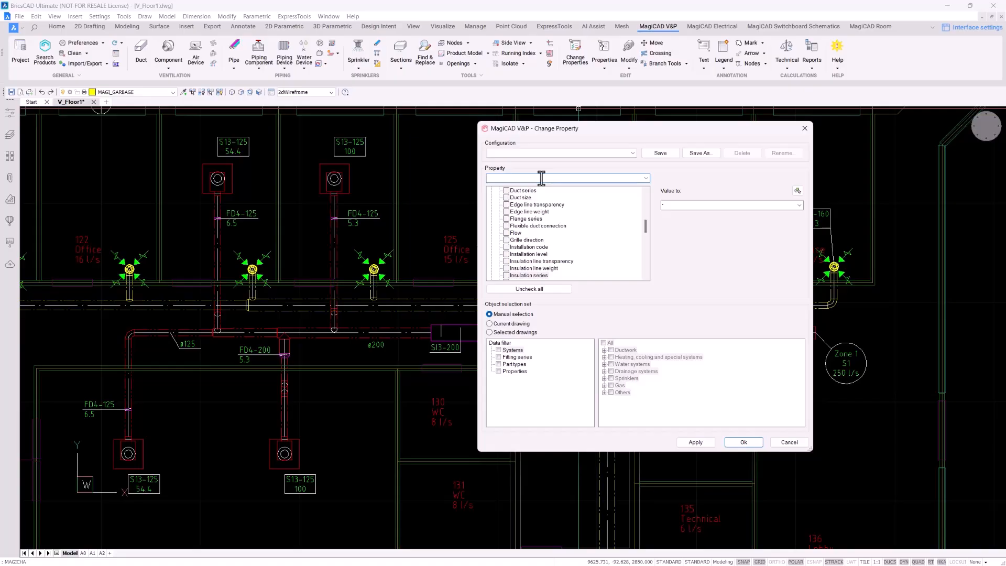
type("sizing")
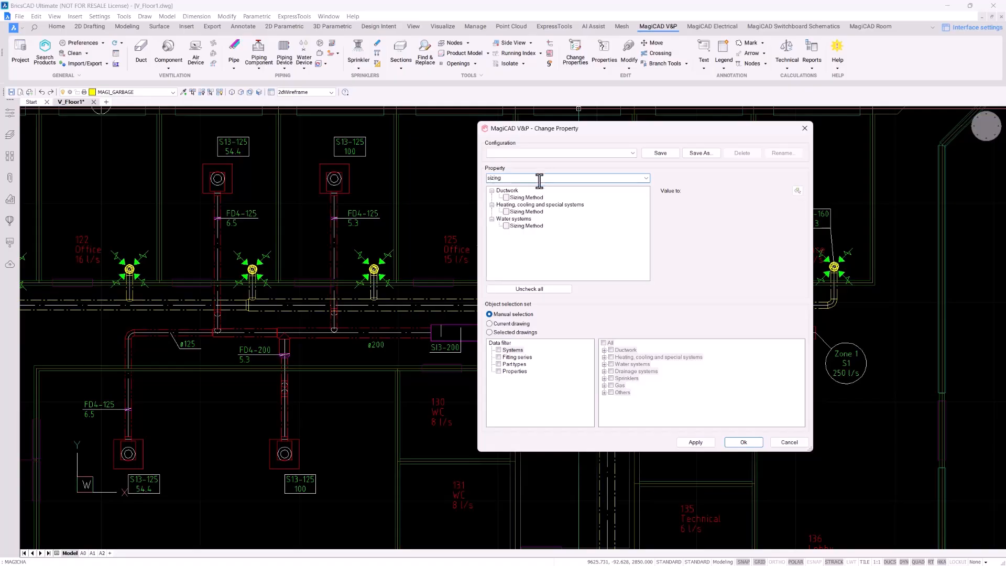
left_click(506, 198)
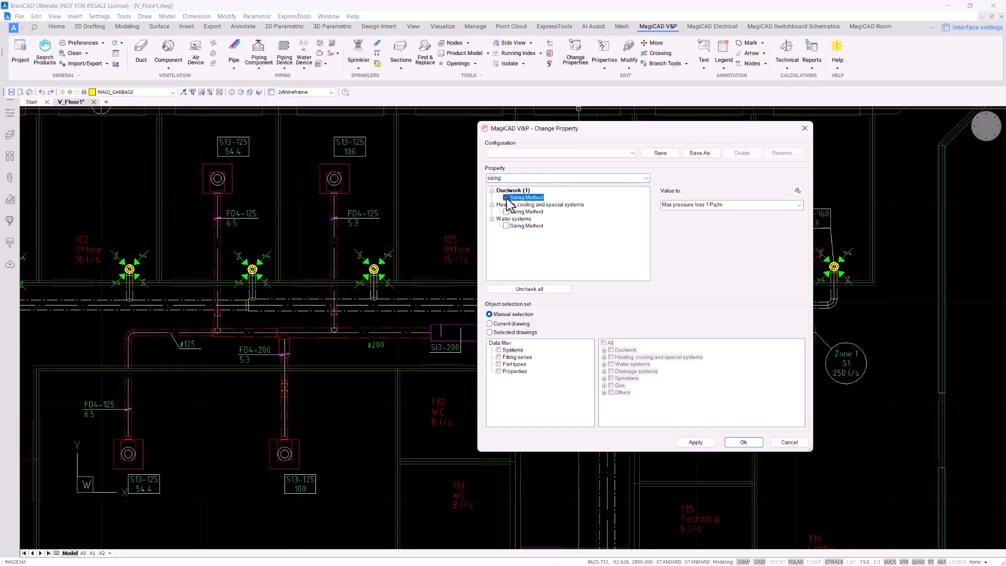
left_click(799, 205)
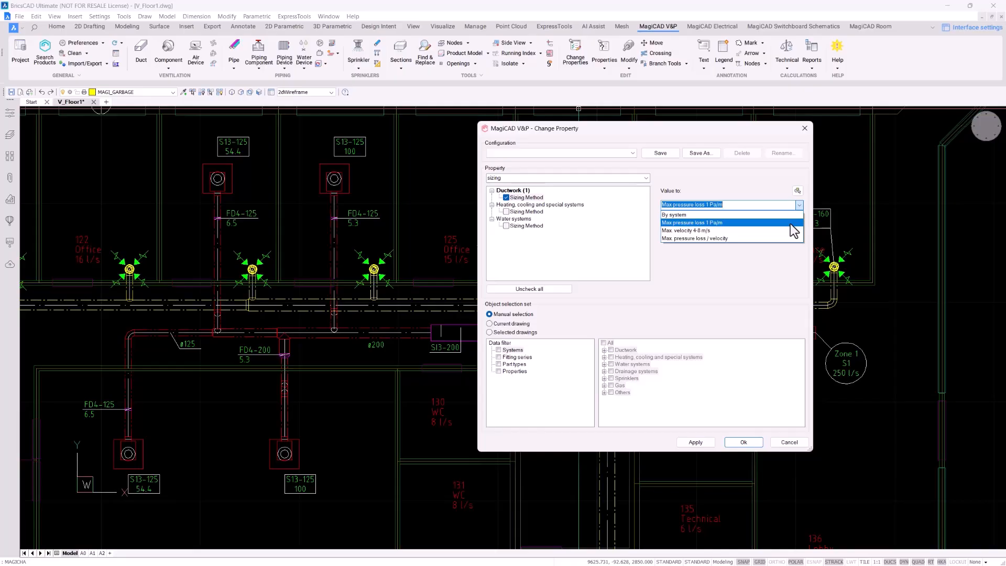
left_click(791, 223)
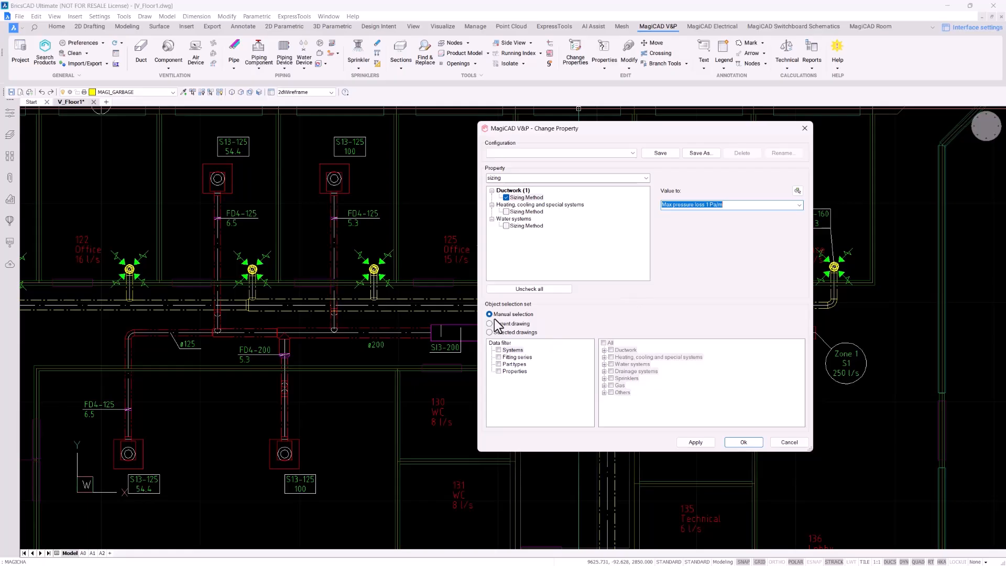
left_click(746, 441)
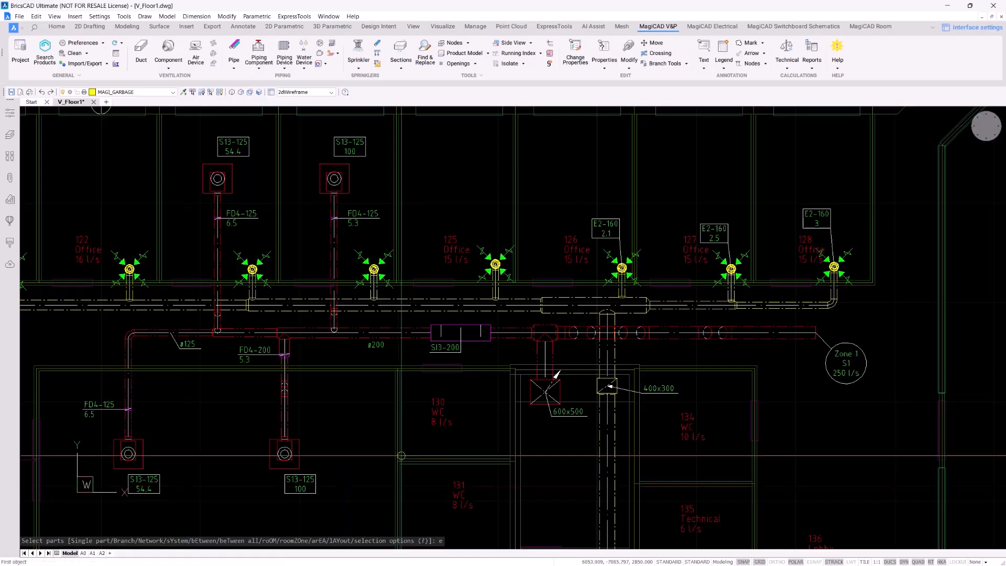
Apply the sizing method to every duct between the run's two ends using the 'e' option
type("e")
key("Return")
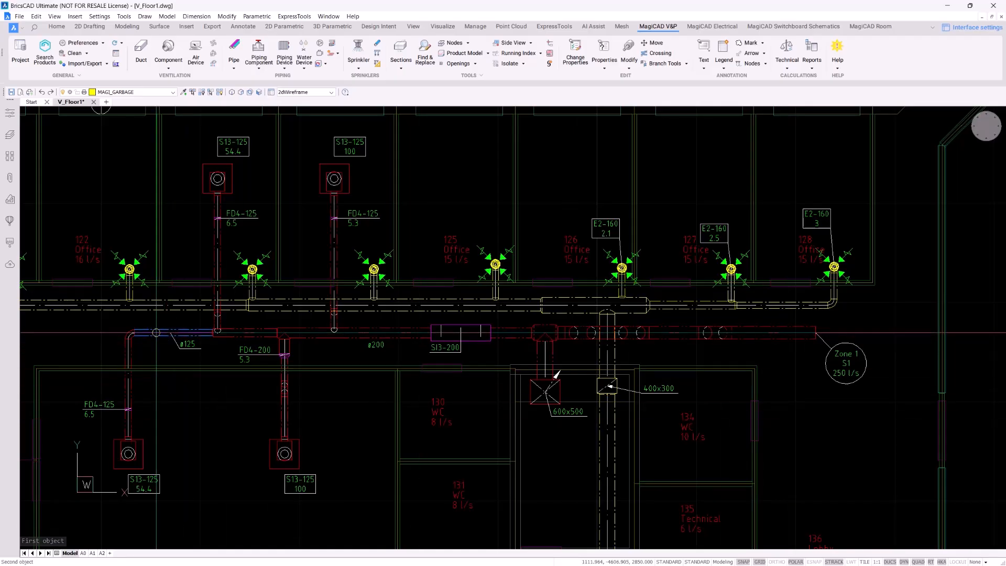
left_click(156, 332)
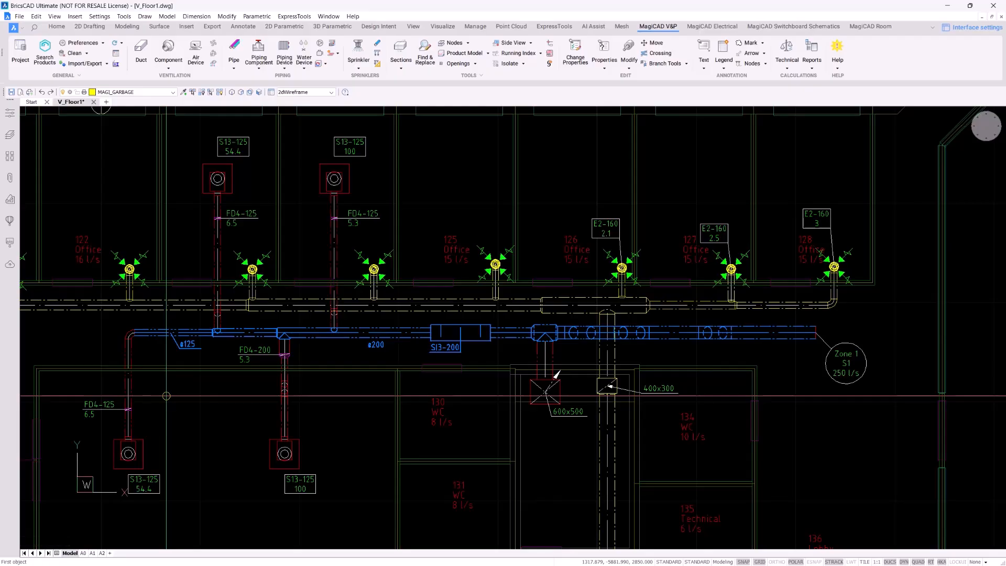
key("Return")
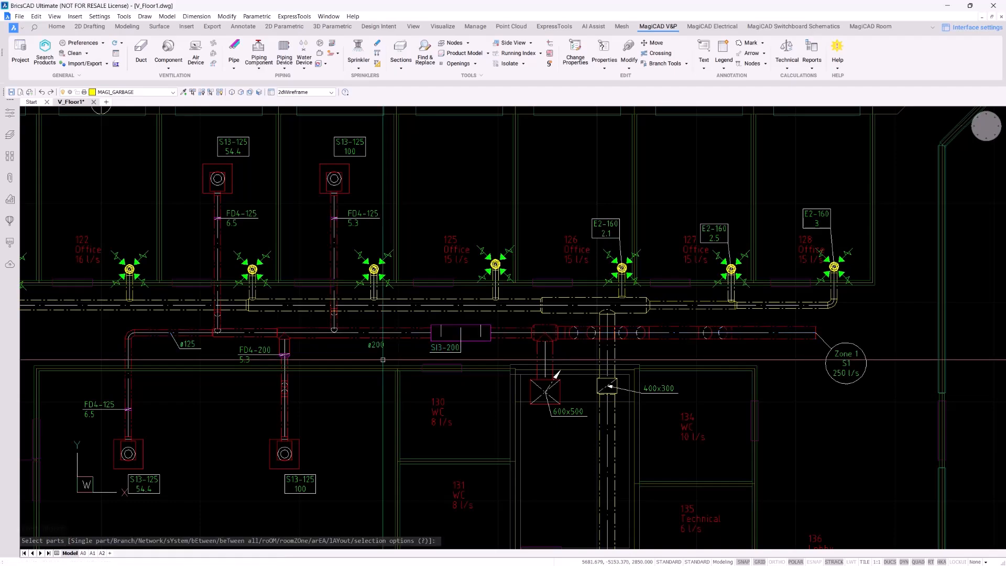
Check the ø200 duct's part properties to confirm the Max pressure loss 1 Pa/m sizing
scroll(383, 359, "up", 2)
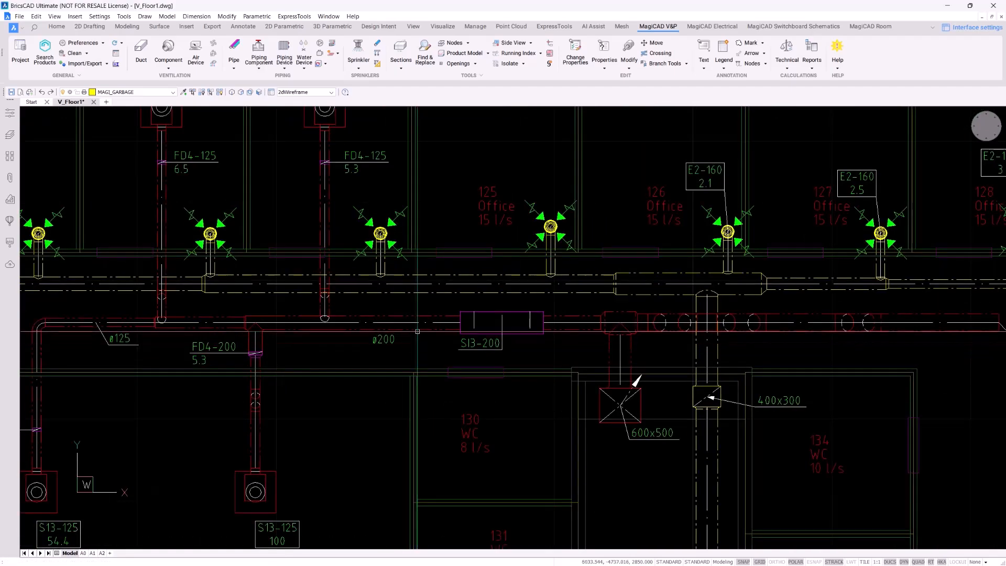
left_click(418, 329)
key("Return")
scroll(417, 359, "down", 10)
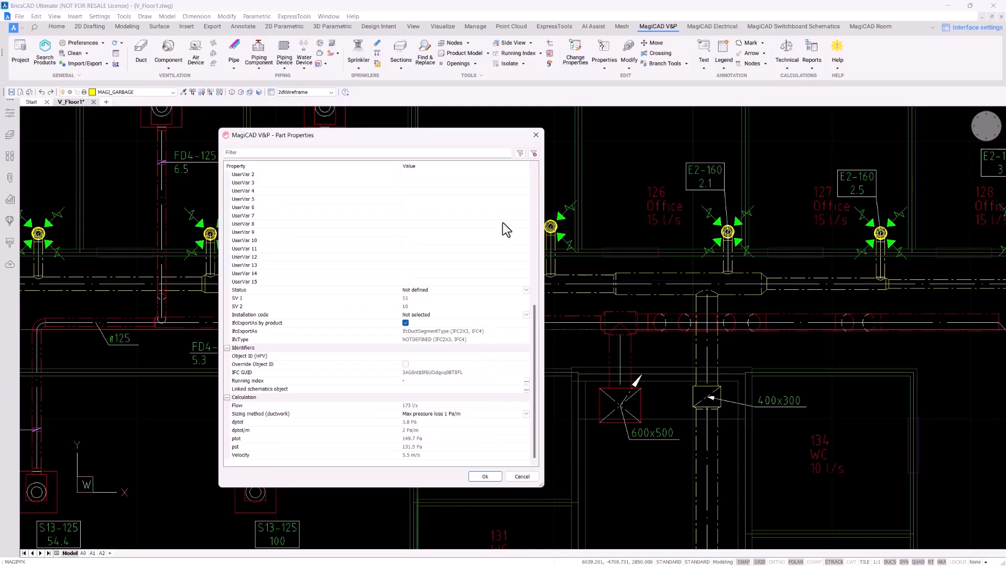
left_click(485, 477)
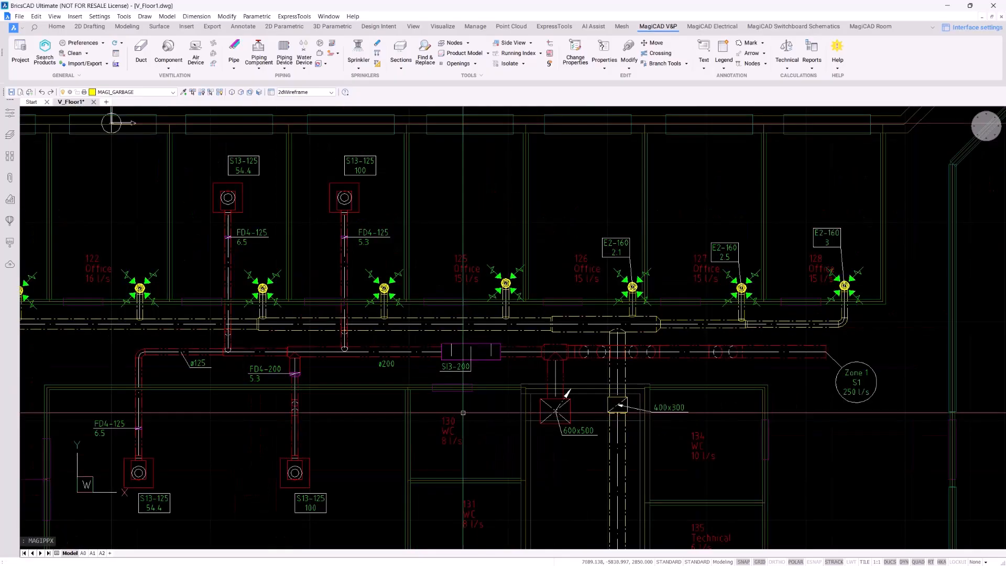
left_click(575, 59)
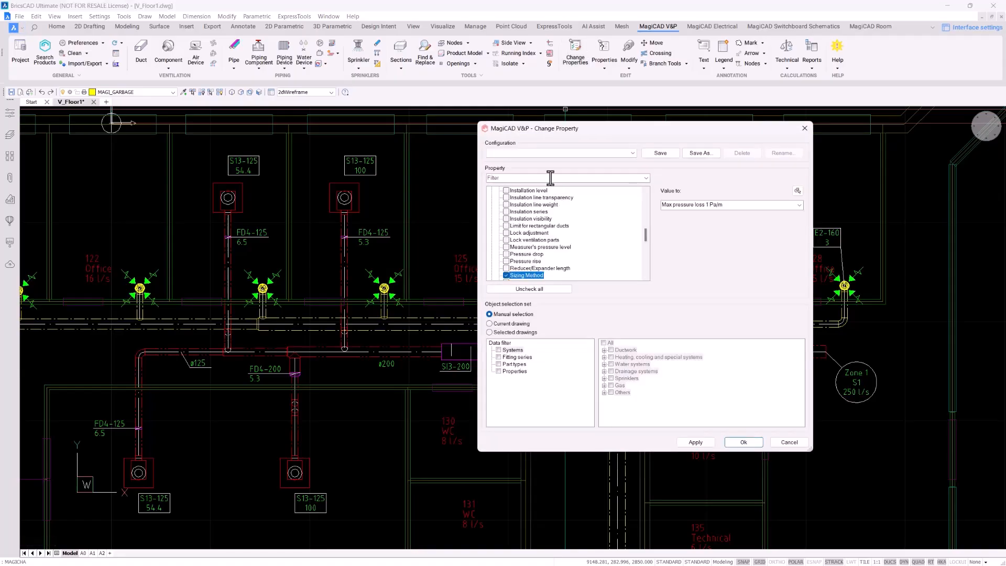
Set the ductwork Insulation series property to T50 Thermal insulation 50mm
left_click(539, 178)
type("insul")
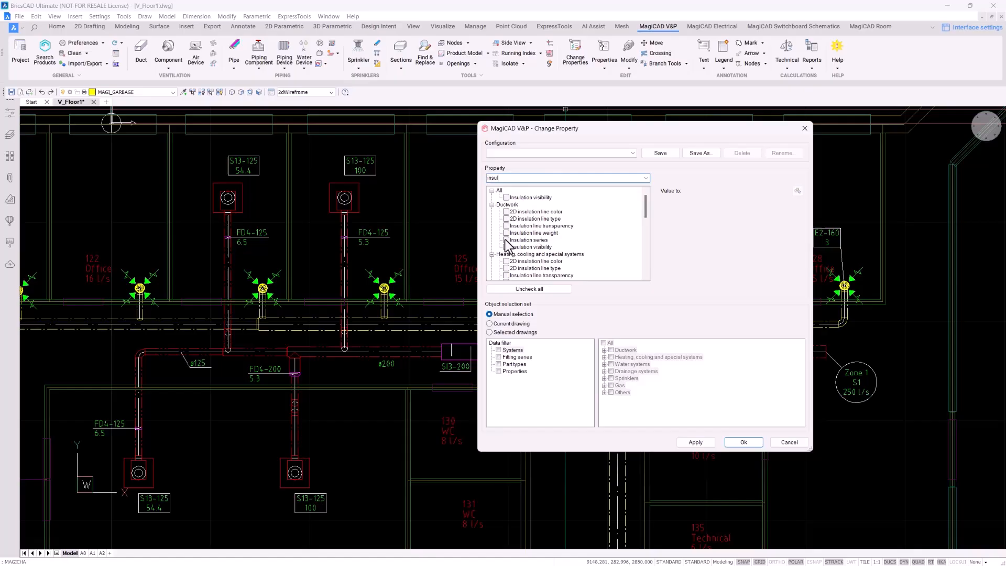
left_click(506, 240)
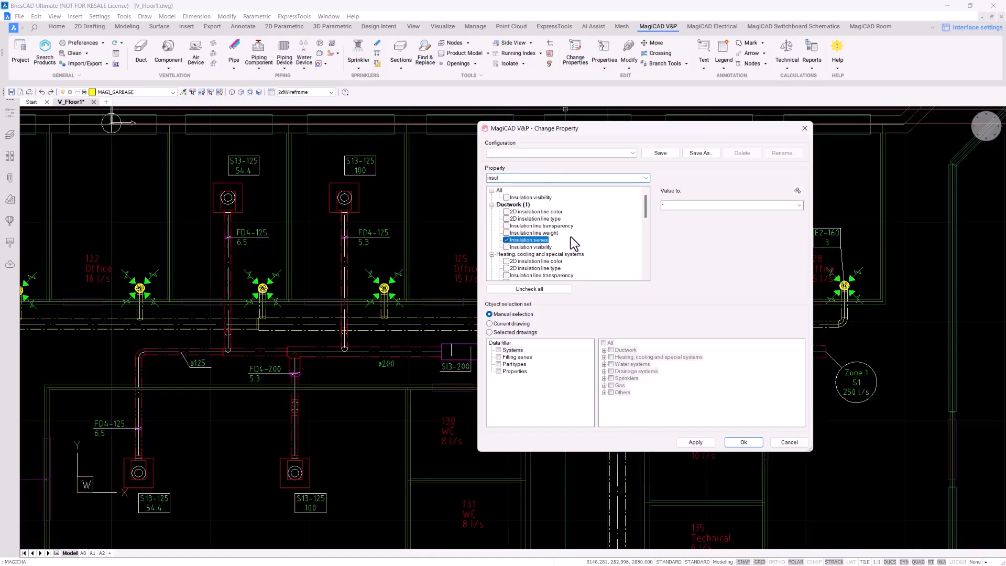
left_click(797, 206)
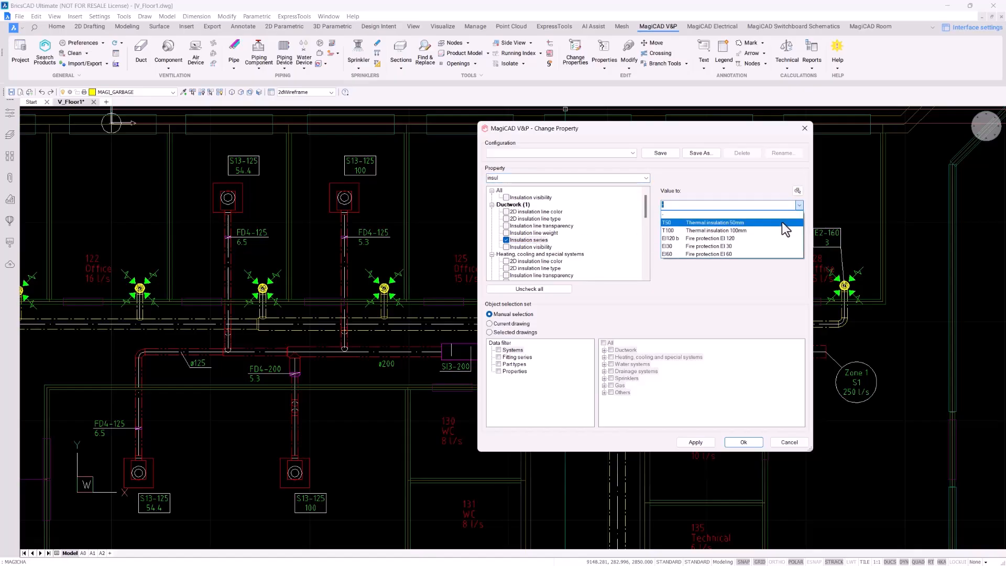
left_click(782, 221)
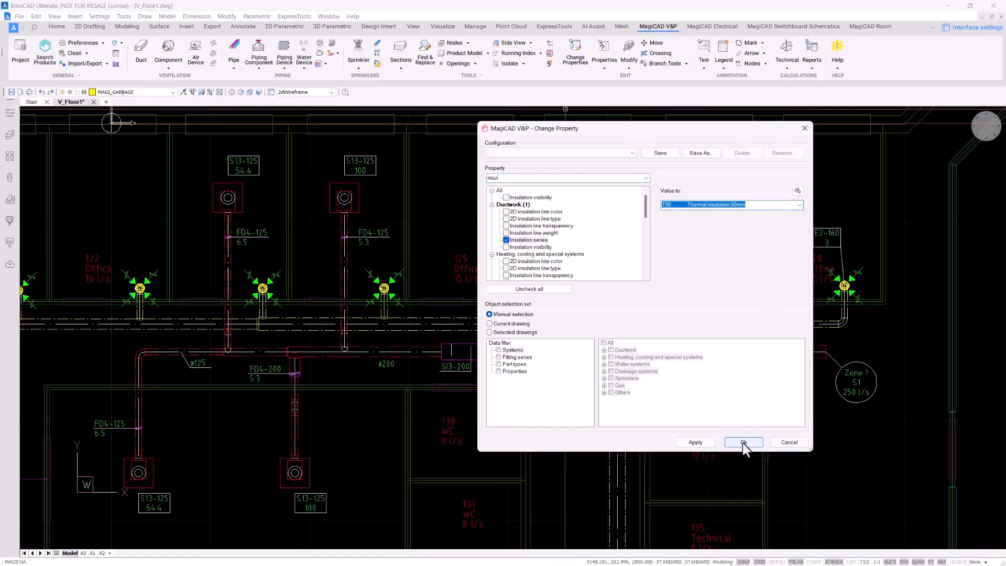
left_click(743, 442)
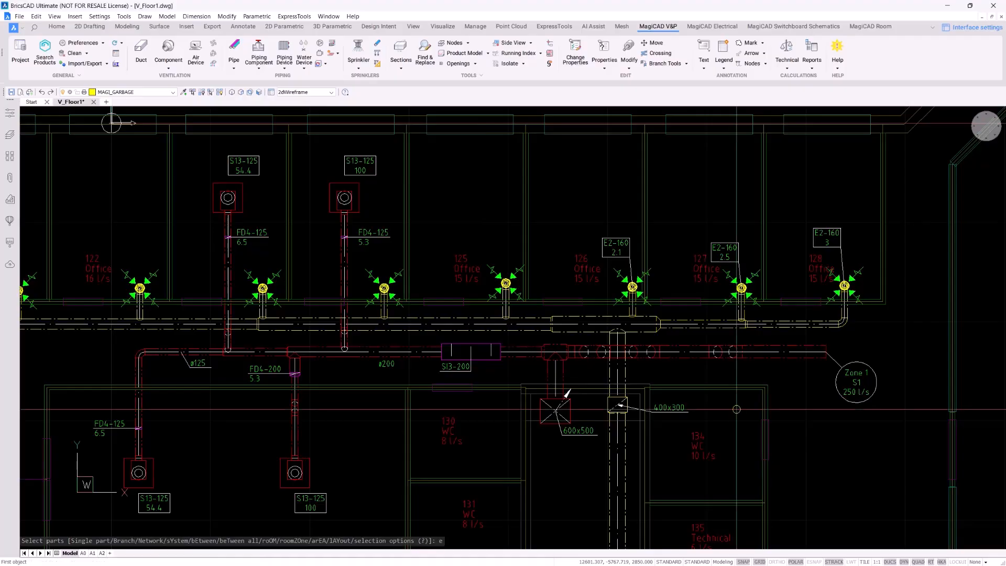
Apply the T50 insulation to all parts between the 600x500 duct box and the left-end duct
key("Return")
left_click(555, 411)
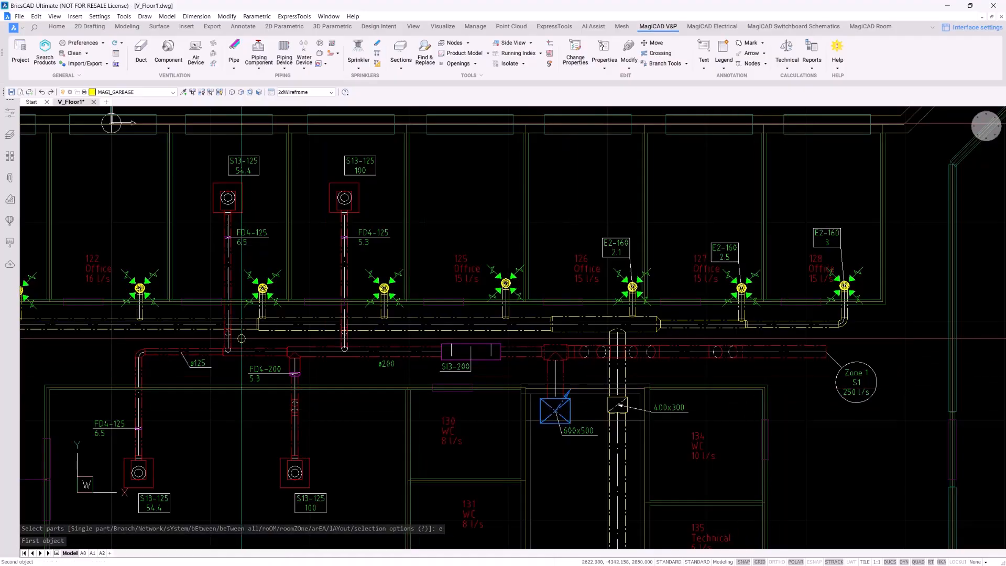
left_click(169, 351)
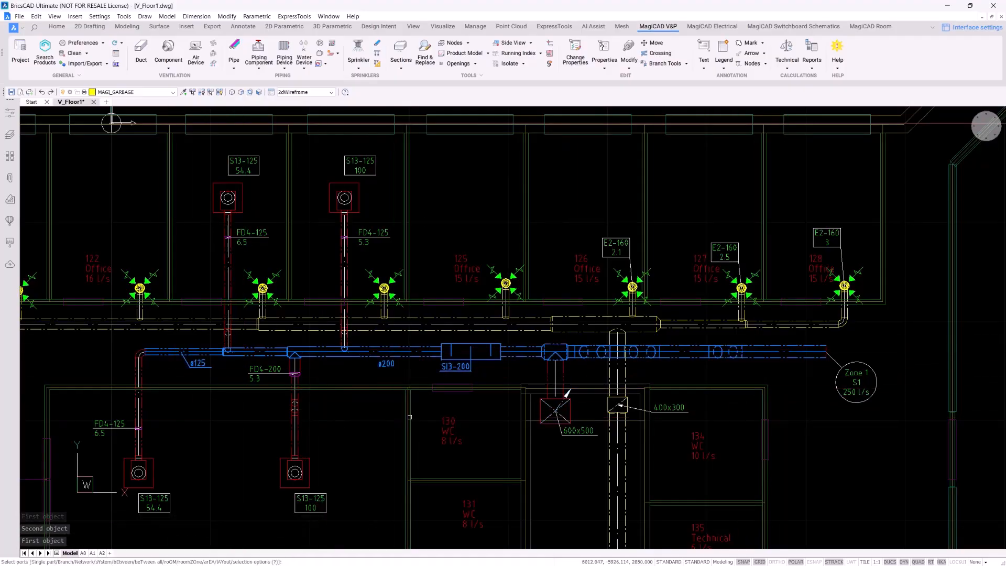
scroll(519, 344, "up", 3)
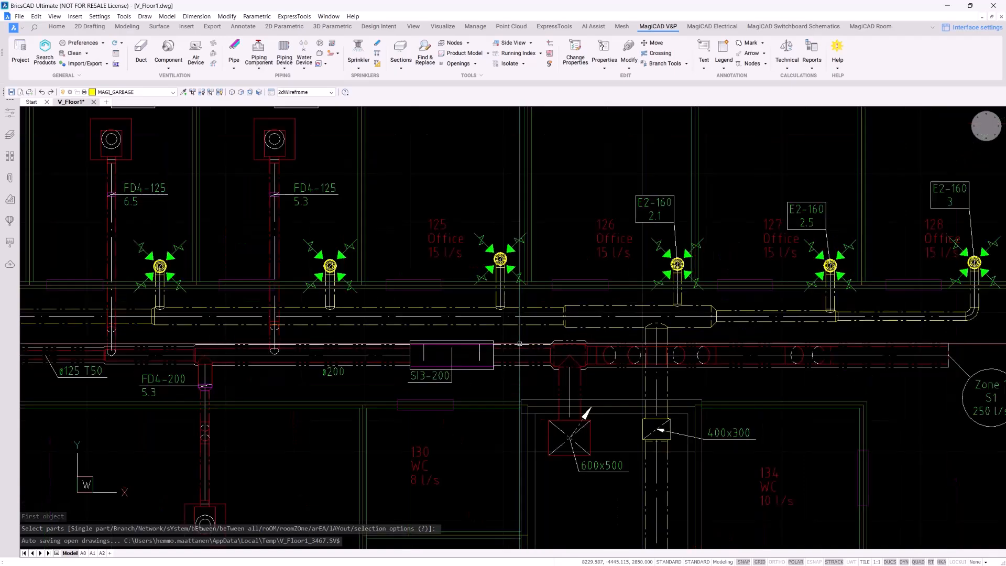
scroll(751, 401, "down", 3)
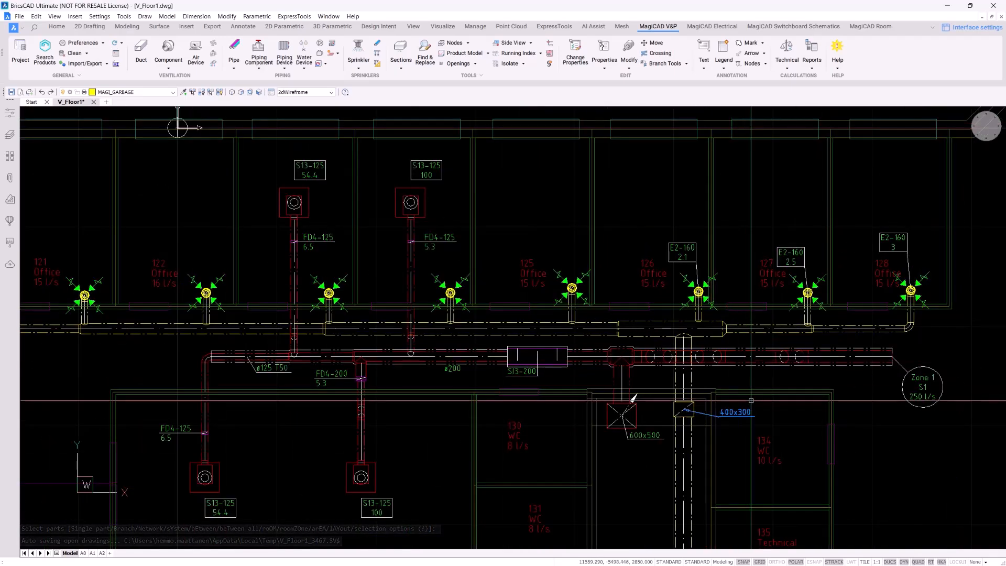
scroll(782, 392, "up", 5)
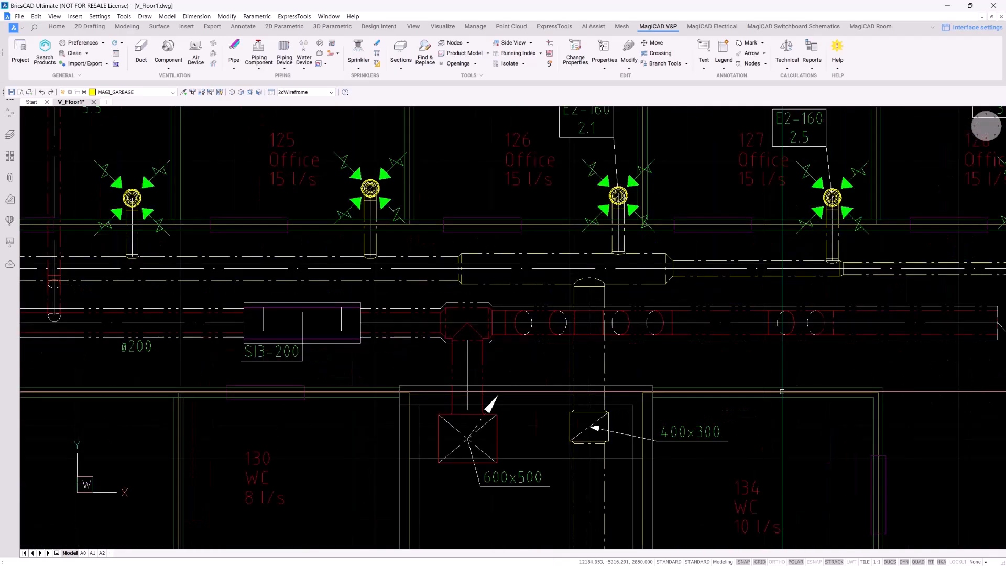
Start Install Partial Insulation using T50 Thermal insulation 50mm
left_click(628, 67)
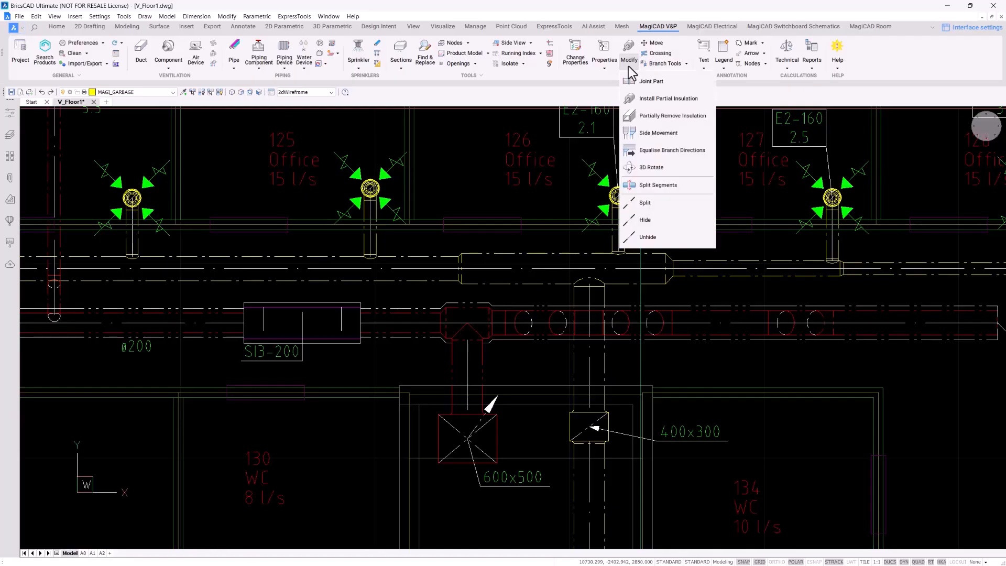
left_click(663, 99)
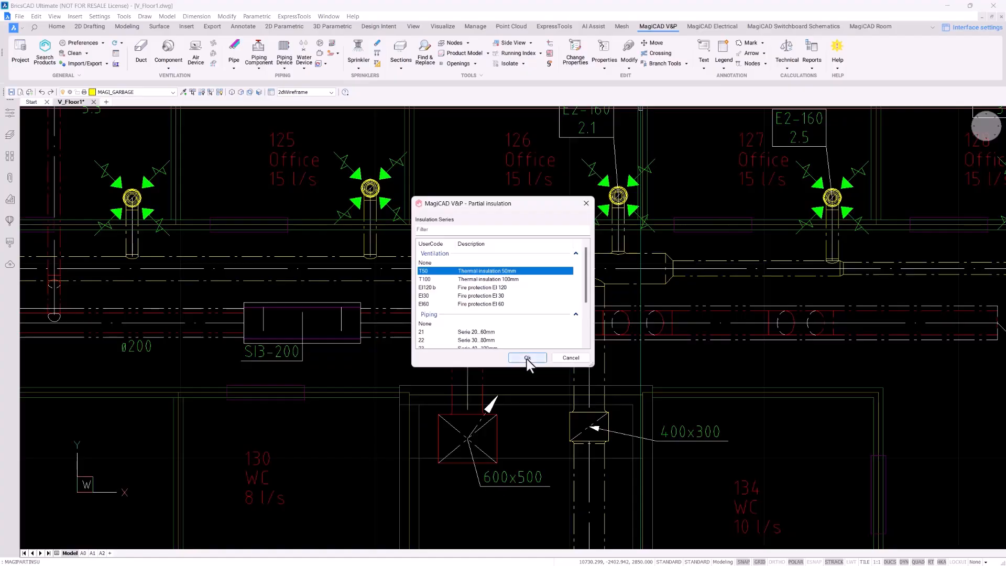
left_click(524, 359)
scroll(501, 361, "up", 4)
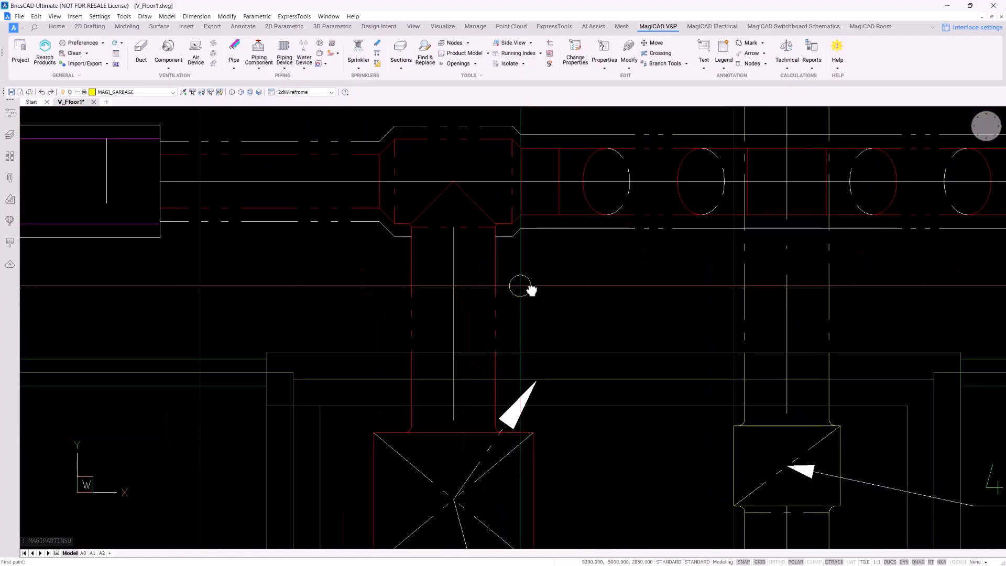
scroll(522, 285, "up", 1)
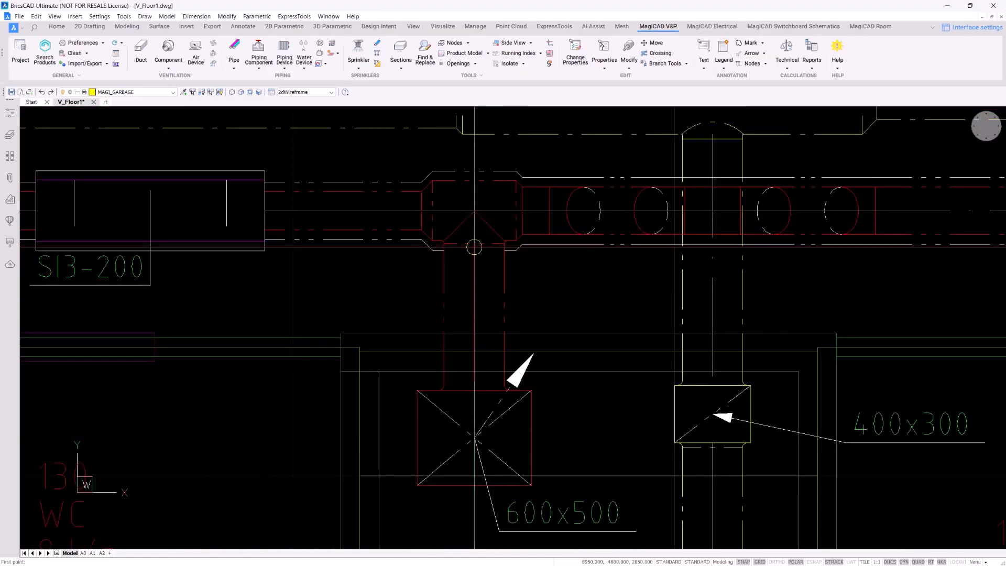
Insulate the duct stretch running down from the tee to the 600x500 unit between two points
left_click(474, 246)
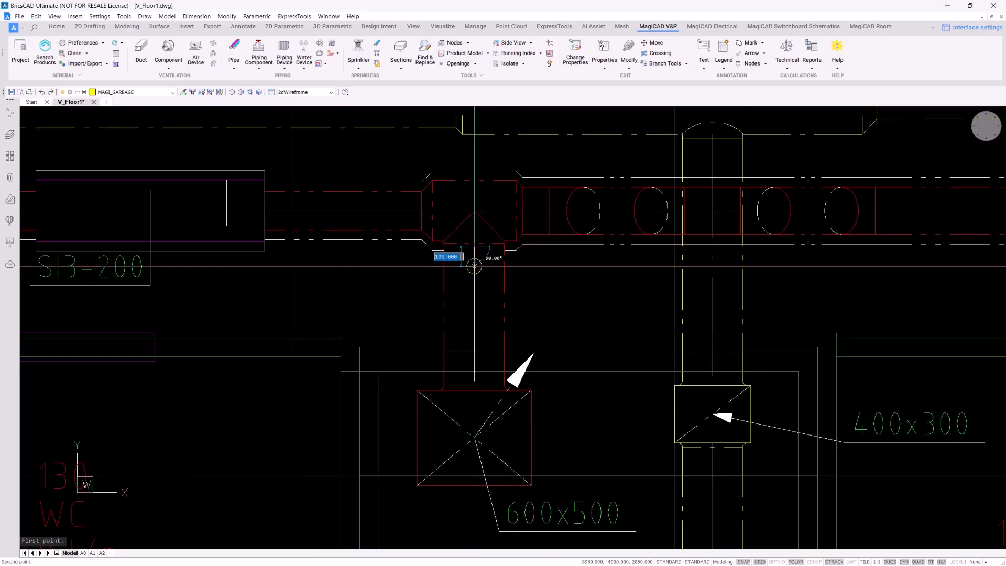
left_click(474, 333)
key("Escape")
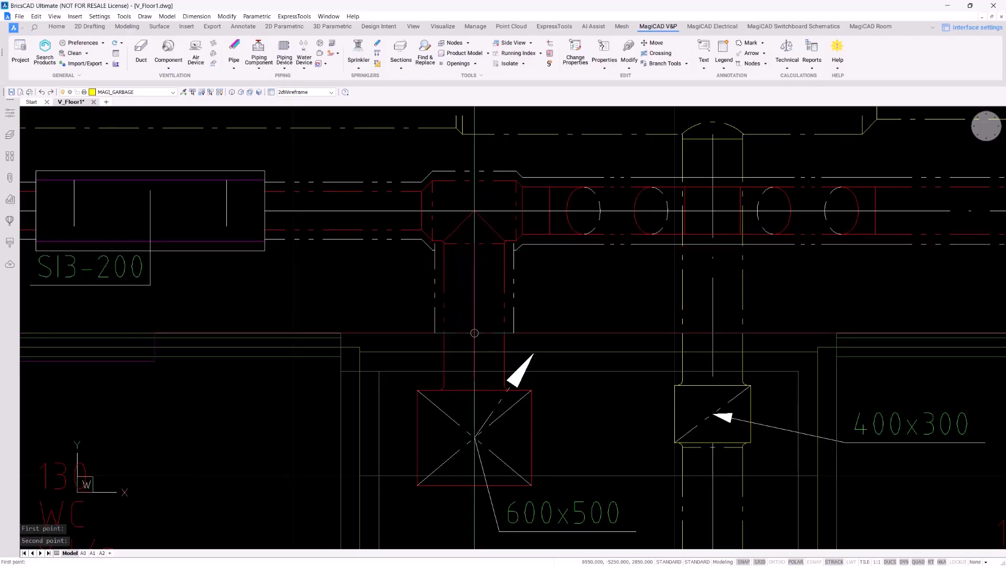
scroll(534, 269, "down", 2)
scroll(534, 269, "up", 2)
scroll(533, 269, "down", 5)
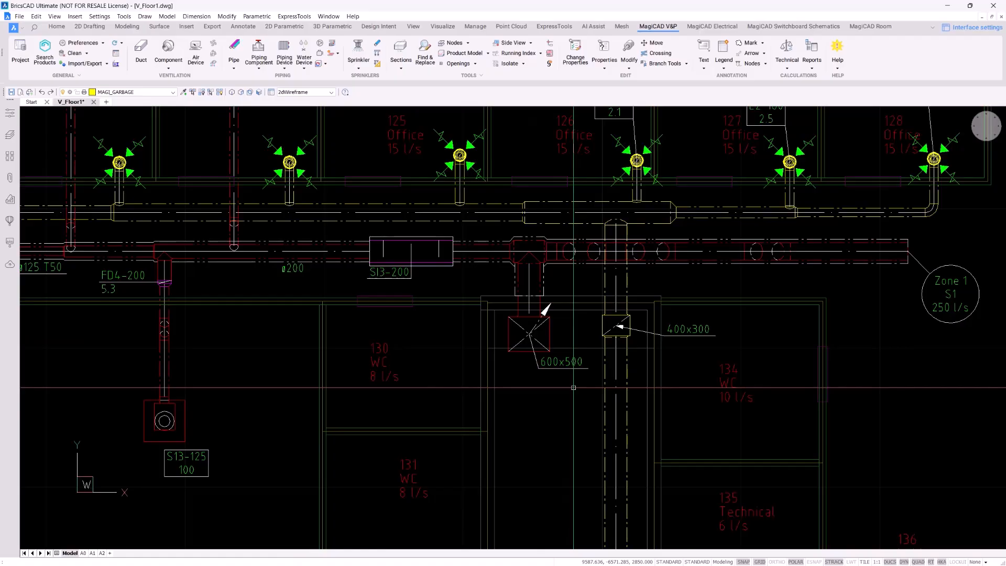
scroll(516, 218, "down", 1)
scroll(517, 218, "up", 5)
Split the circular ducts into 6000/3000 segments with joints, then check one duct piece
middle_click_drag(478, 211, 472, 220)
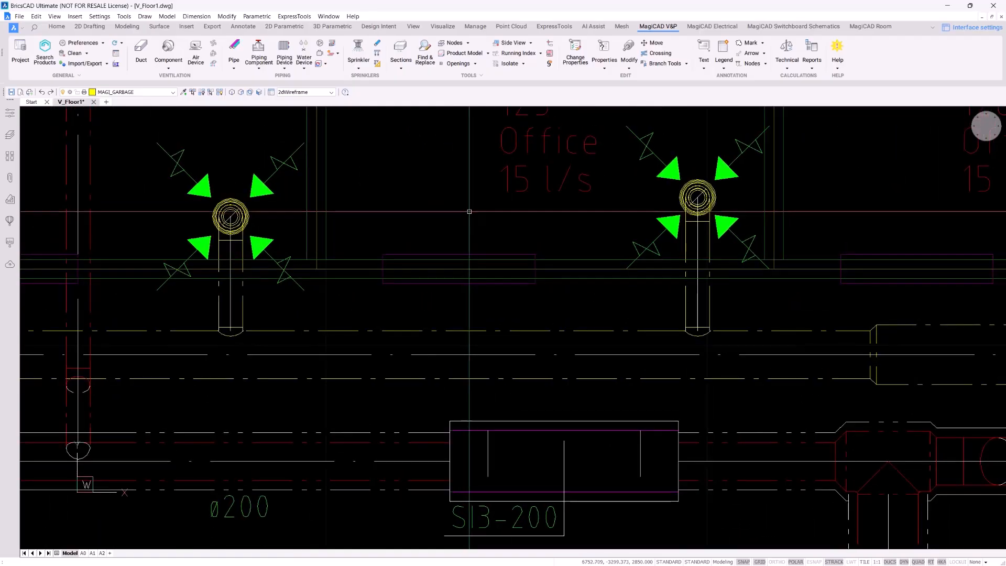
left_click(629, 57)
left_click(683, 189)
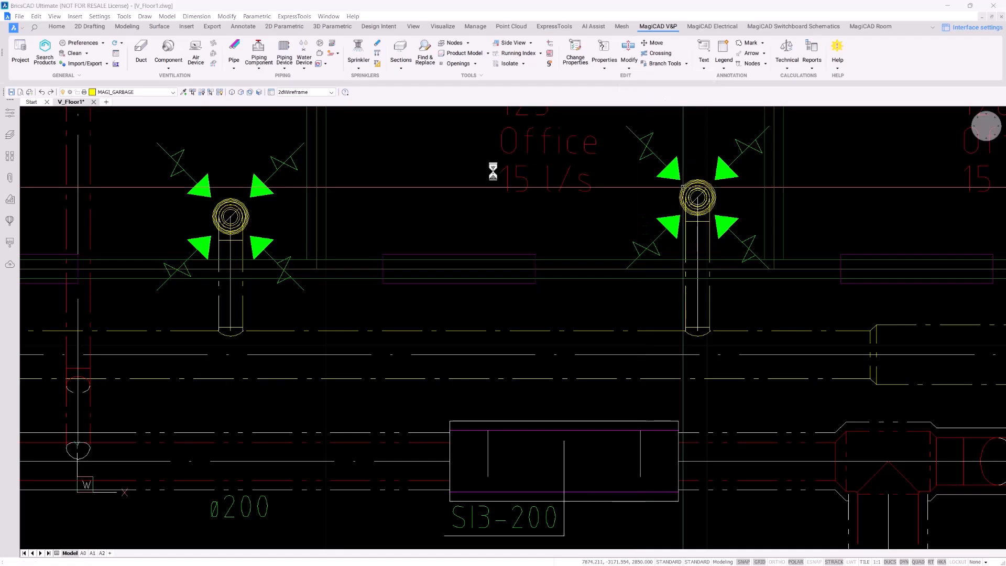
left_click(447, 124)
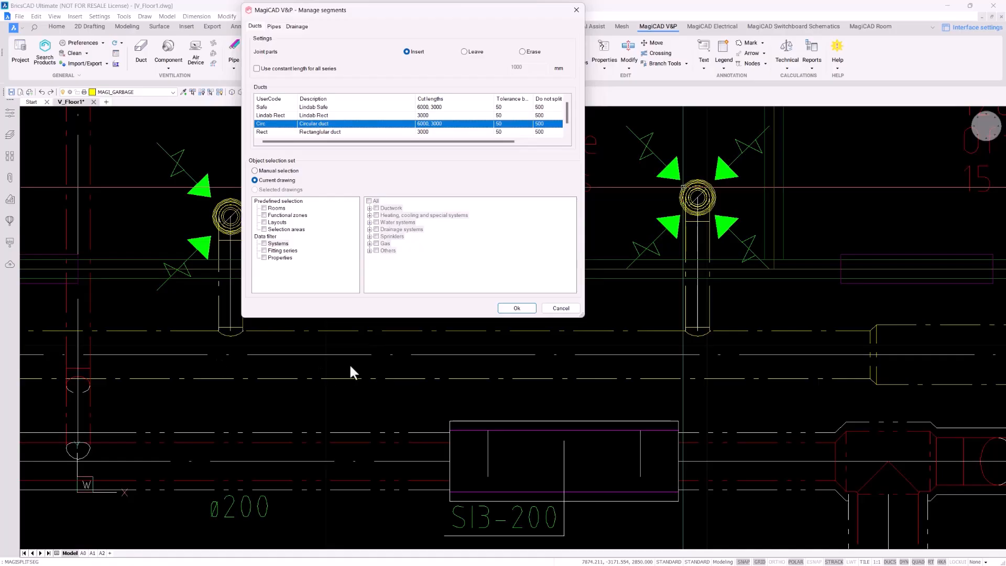
left_click(511, 311)
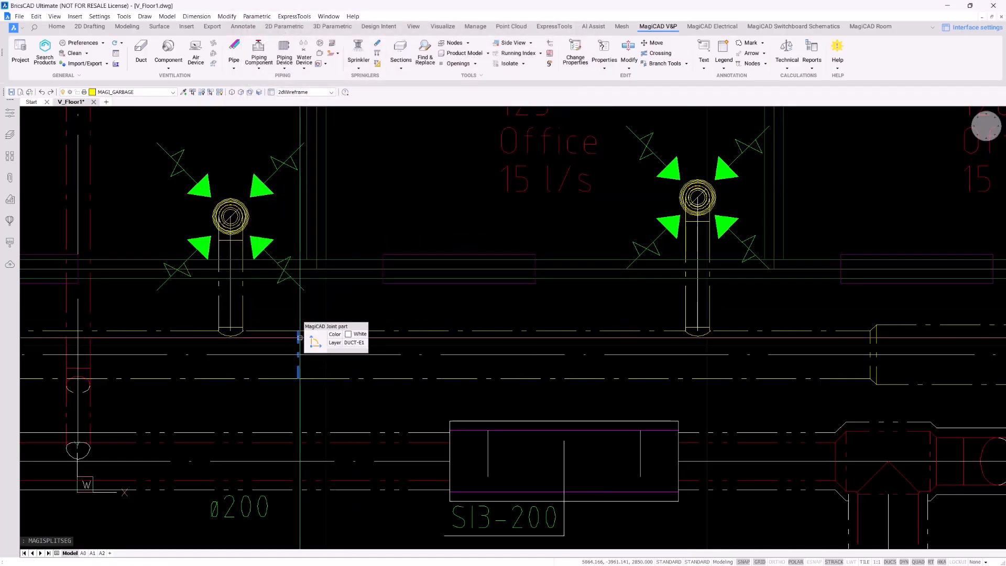
left_click(454, 330)
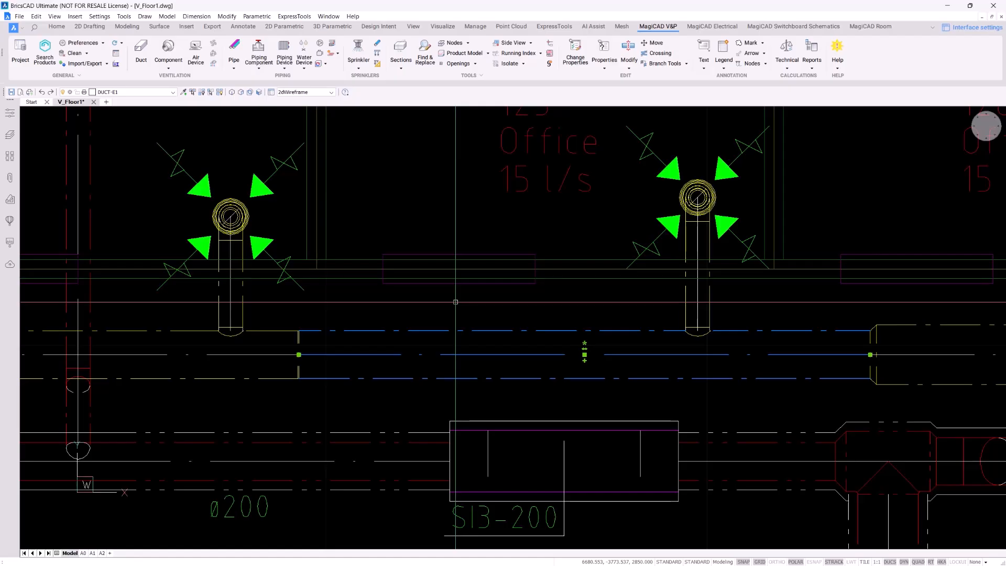
key("Escape")
scroll(455, 303, "down", 5)
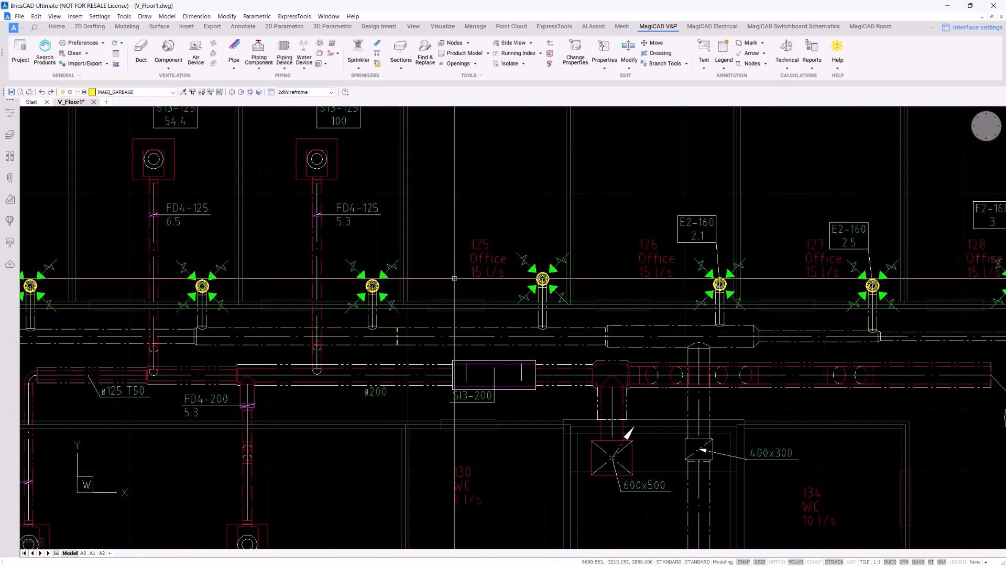
Start Copy Branch and centre the view on the FD4-200 branch in the office ducts
middle_click_drag(479, 259, 564, 310)
left_click(632, 67)
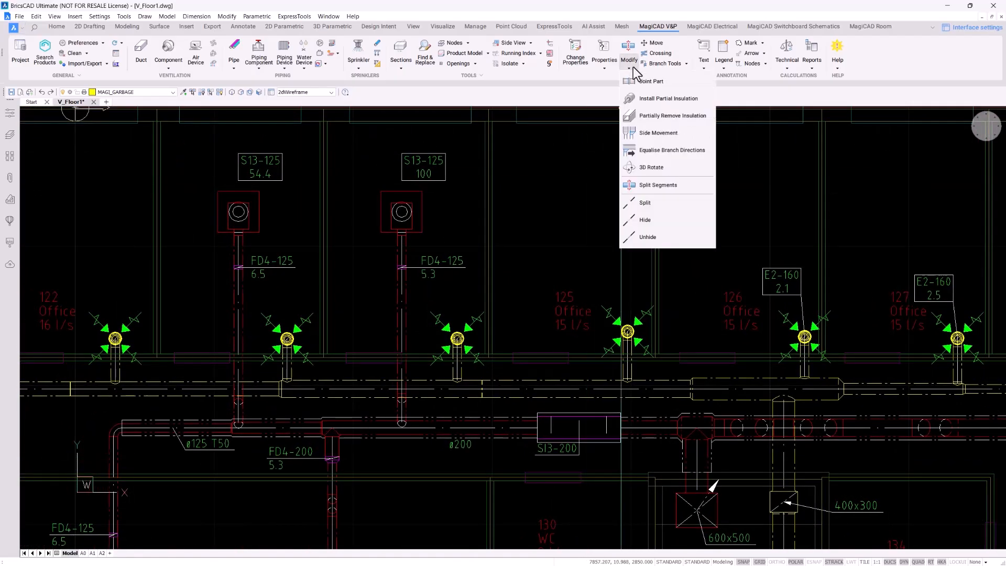
left_click(686, 65)
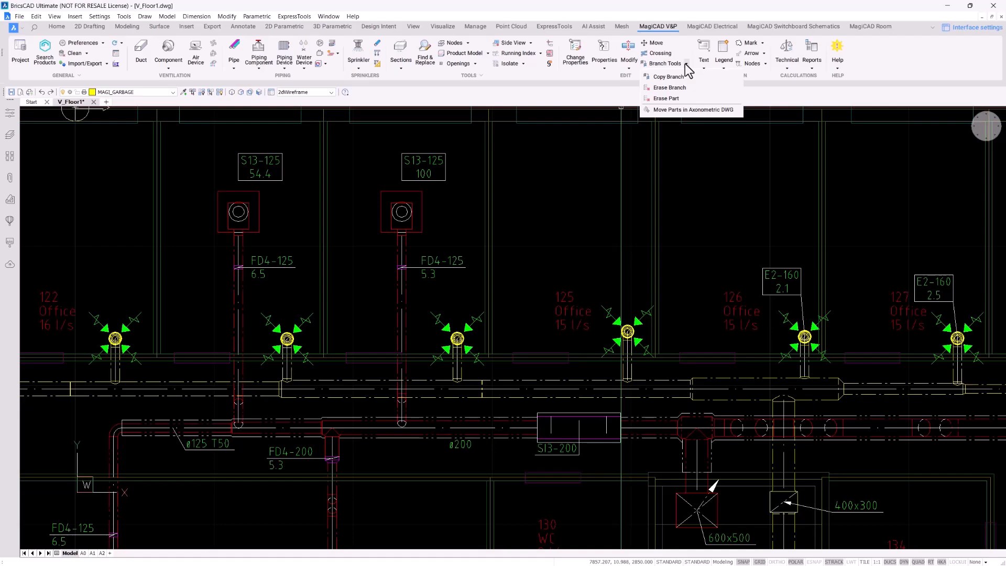
left_click(682, 77)
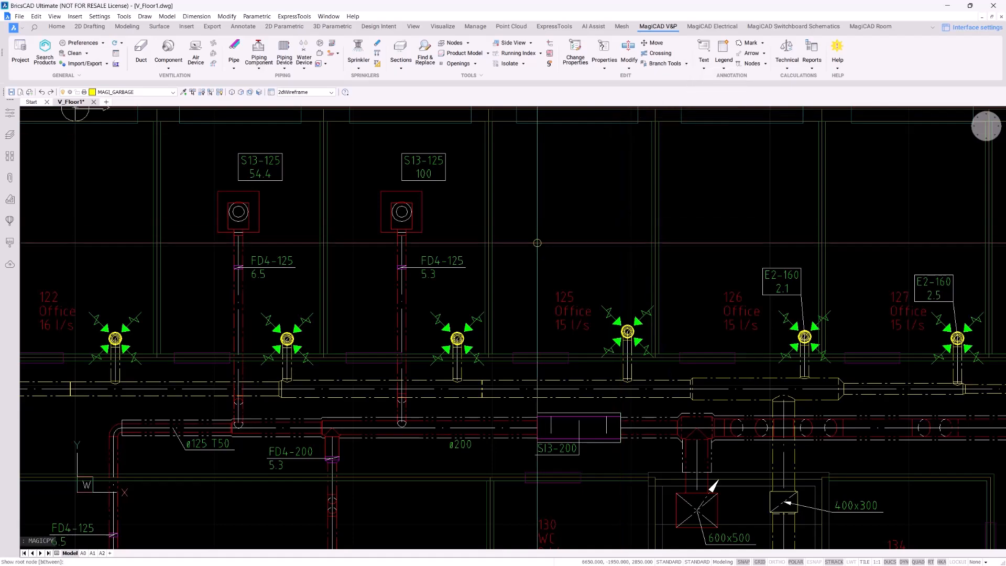
scroll(537, 243, "up", 1)
middle_click_drag(533, 292, 552, 248)
scroll(552, 248, "down", 1)
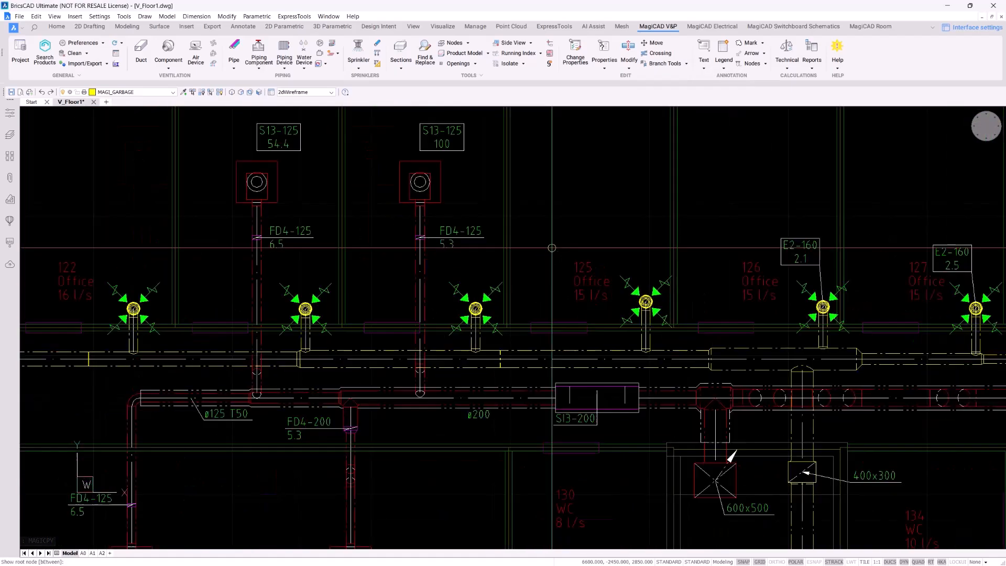
scroll(540, 285, "down", 1)
middle_click_drag(540, 284, 506, 214)
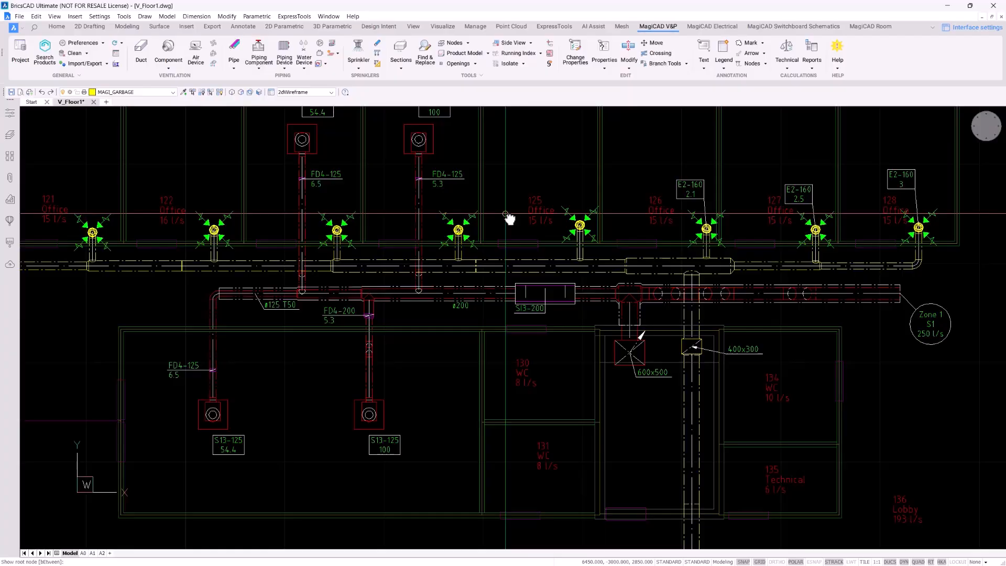
scroll(384, 315, "up", 1)
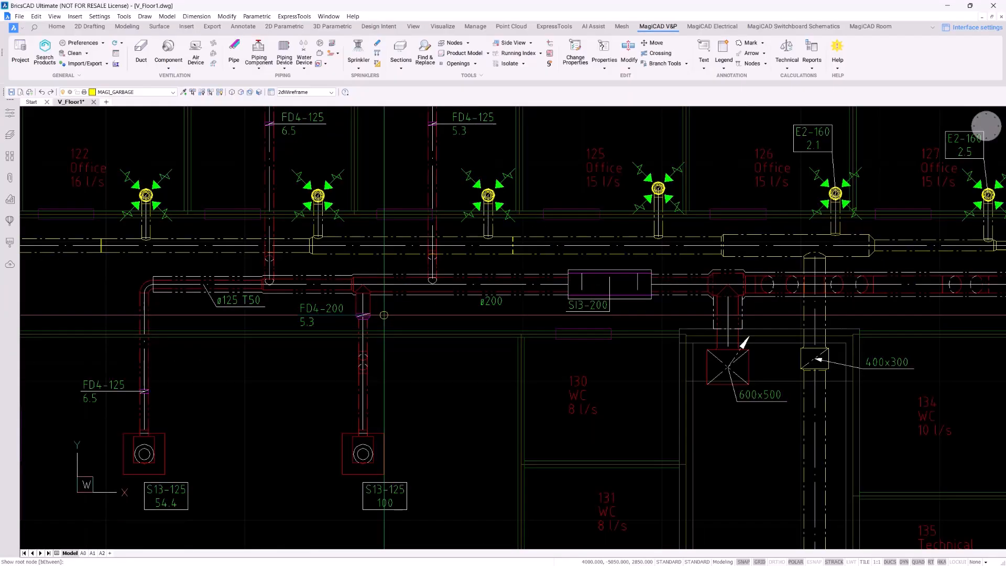
mouse_move(385, 315)
middle_mouse_down()
mouse_move(392, 325)
mouse_move(355, 290)
middle_mouse_up()
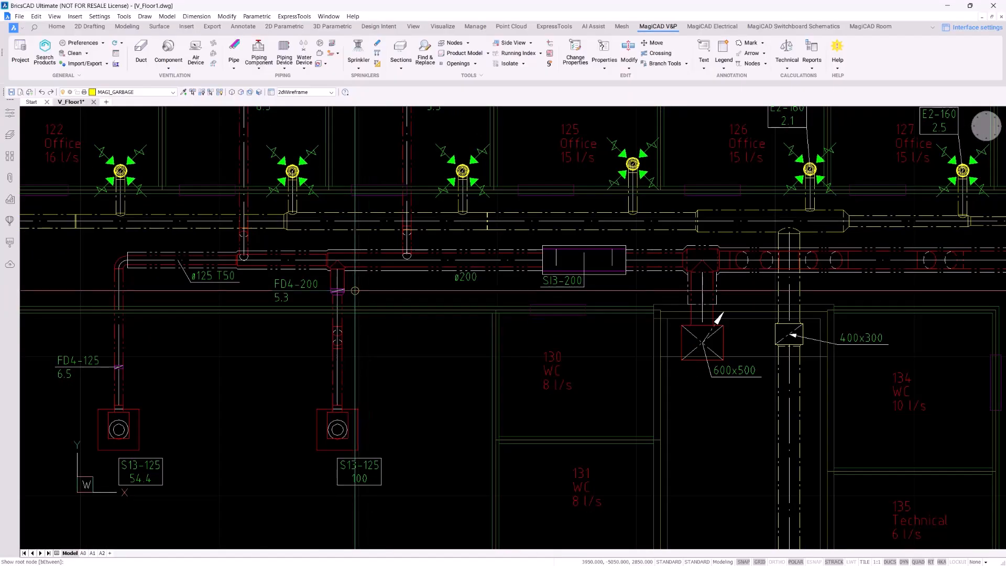
Copy the FD4-200 and S13-125 branch from its root node onto the ø200 duct
left_click(338, 269)
left_click(337, 280)
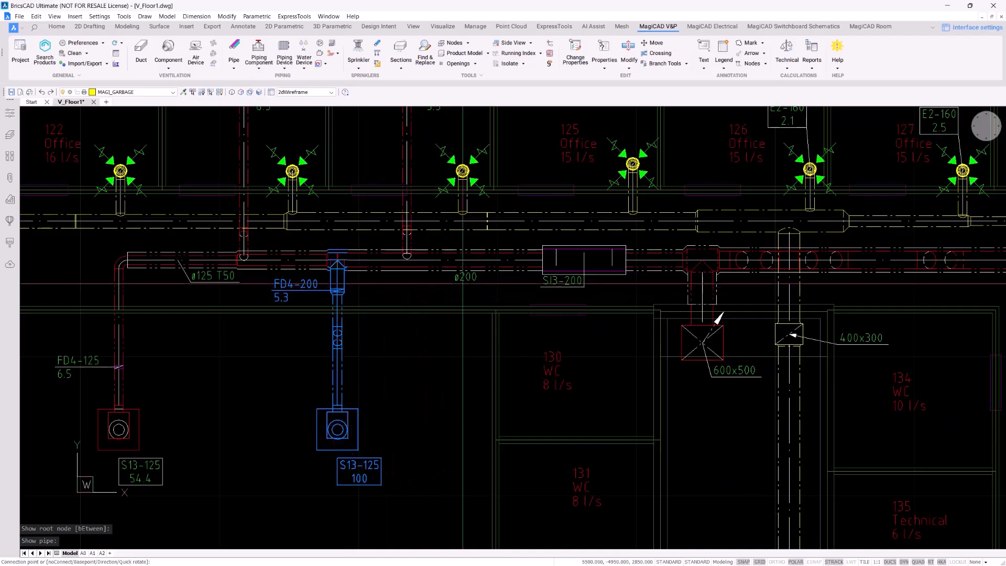
left_click(442, 259)
key("Escape")
key("Escape")
key("Escape")
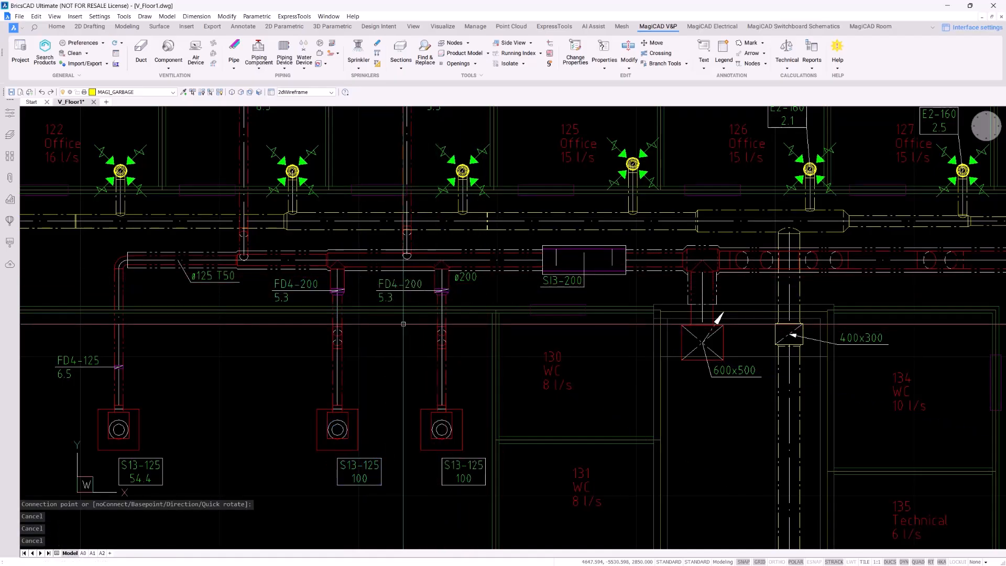
middle_click_drag(403, 323, 337, 310)
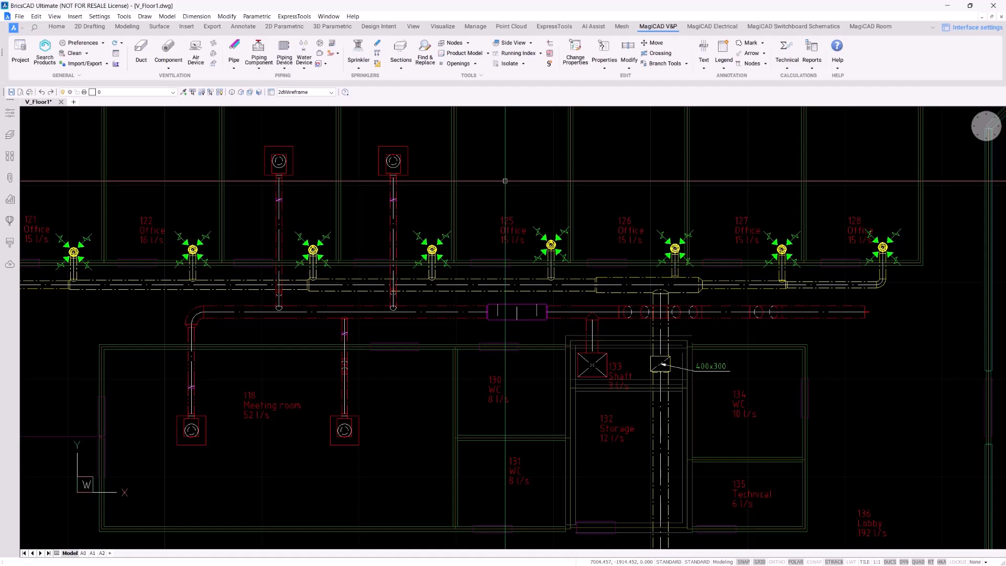
scroll(529, 172, "up", 2)
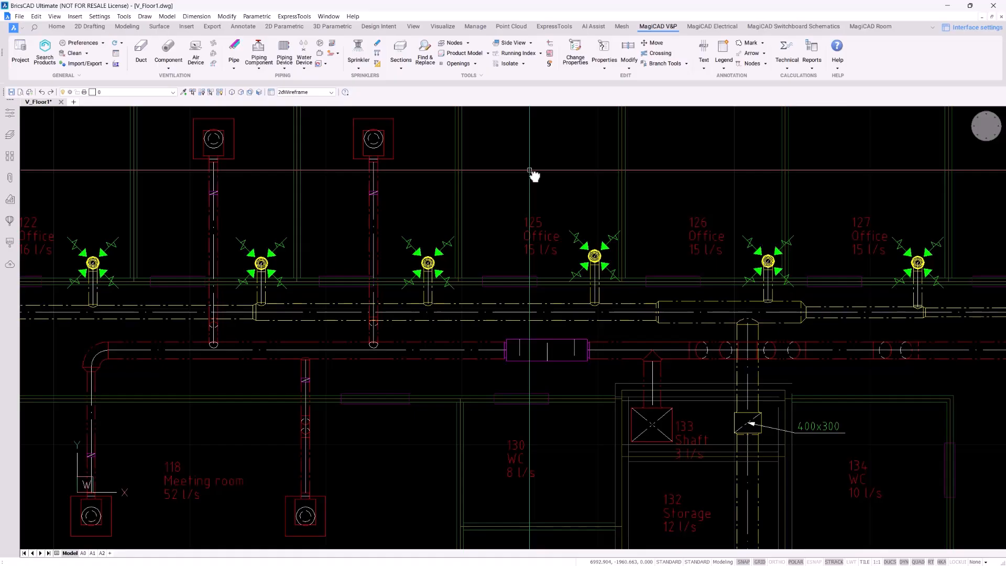
Show Project Management at Ventilation > Dimension text > Air devices to view its text formats
left_click(20, 52)
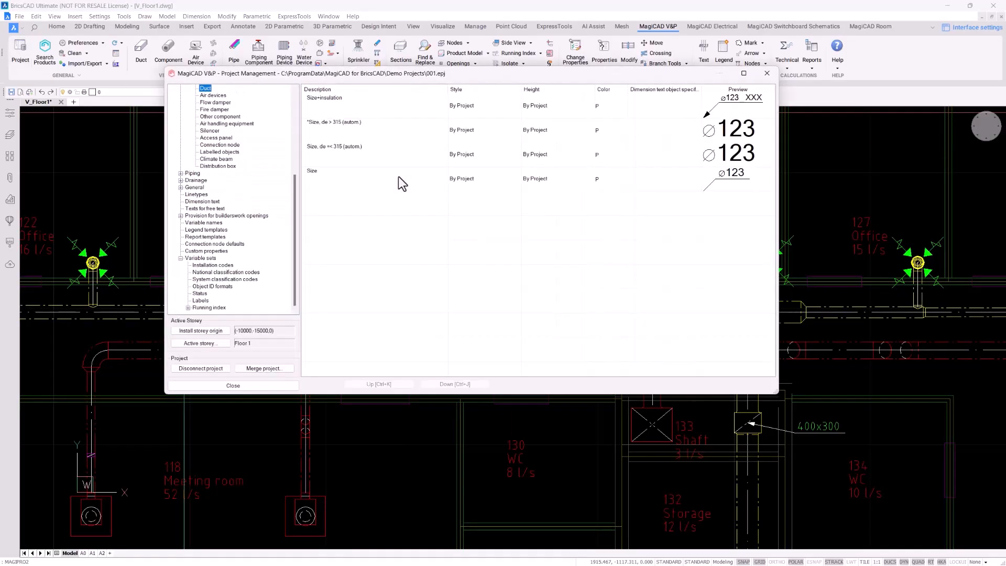
scroll(247, 214, "up", 5)
scroll(246, 212, "up", 1)
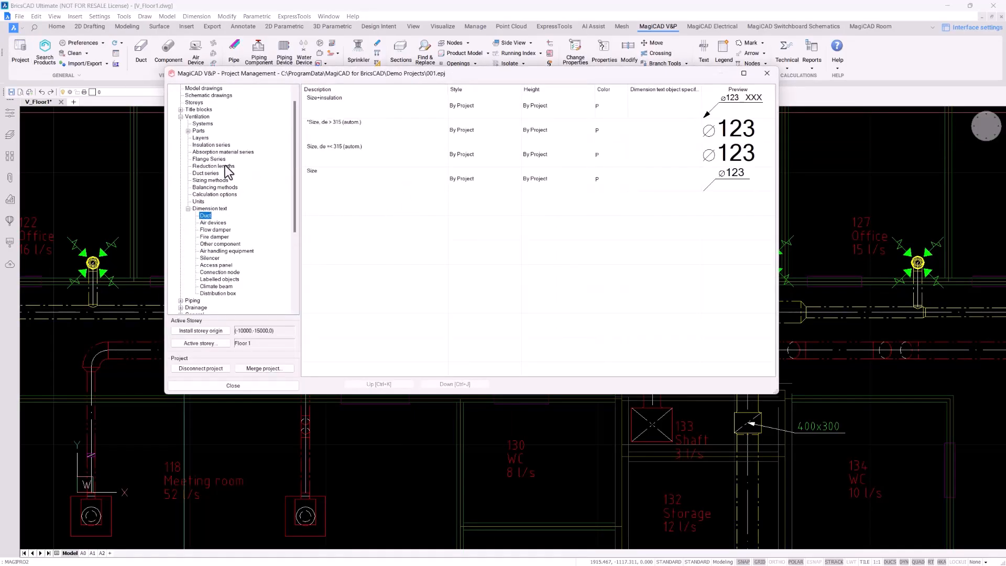
left_click(199, 117)
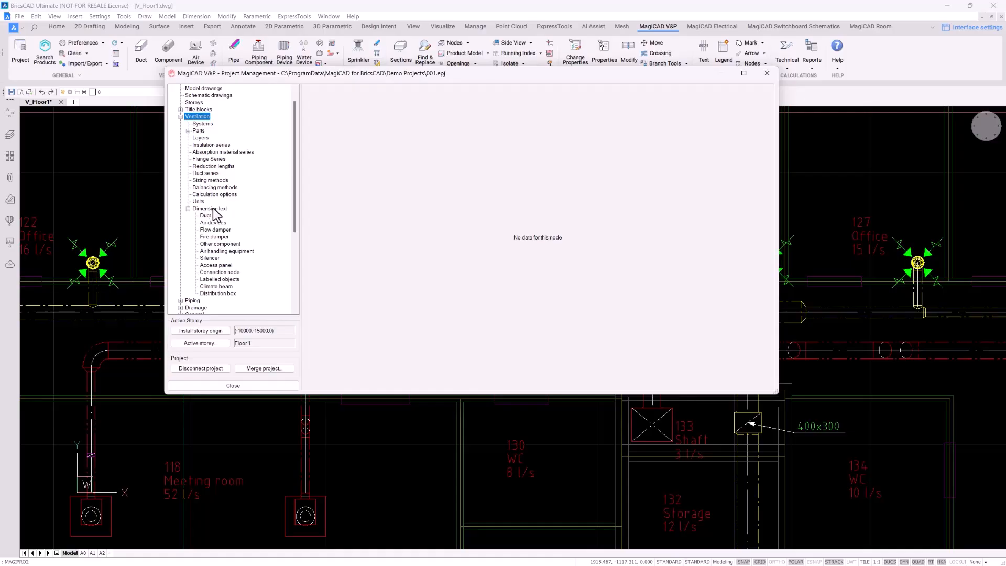
left_click(216, 209)
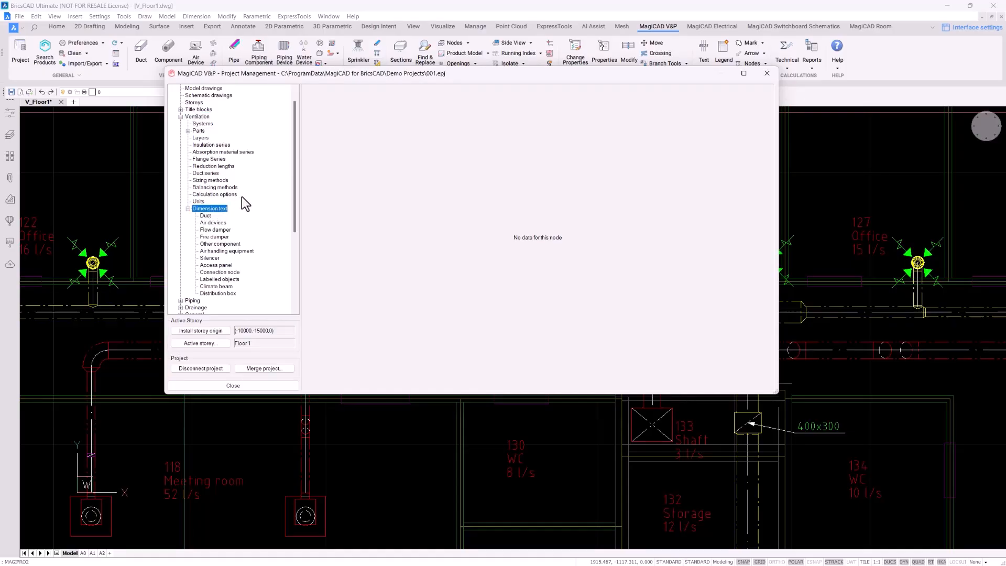
left_click(207, 216)
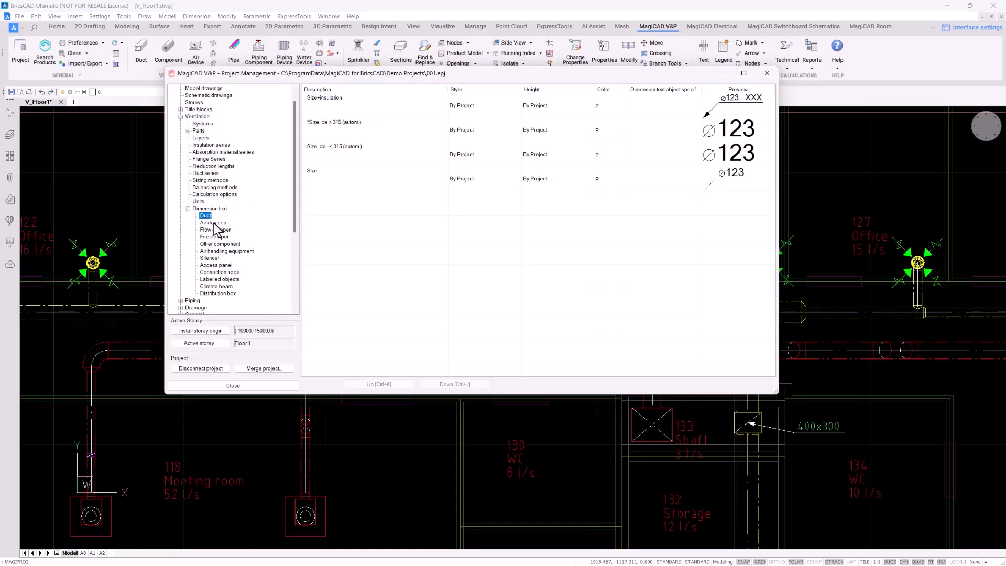
left_click(214, 223)
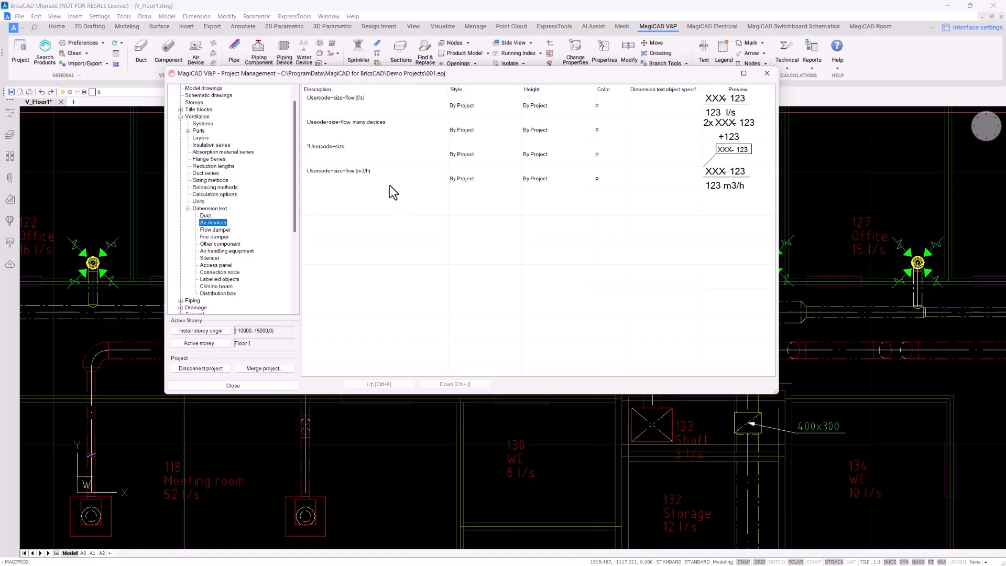
Rename the air-device label format to Usercode+size+damperpos and filter the available variables for 'damper'
double_click(383, 154)
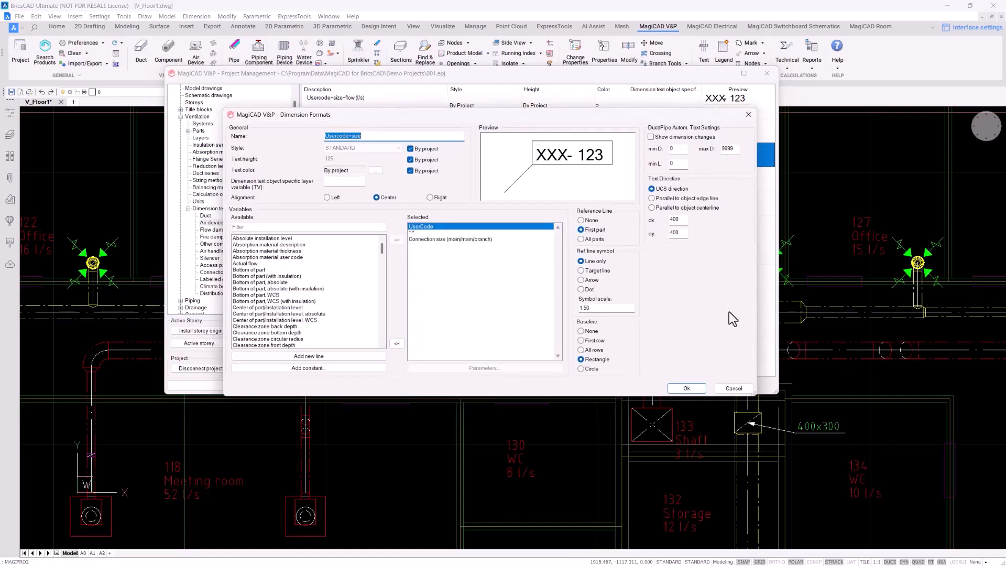
left_click(410, 138)
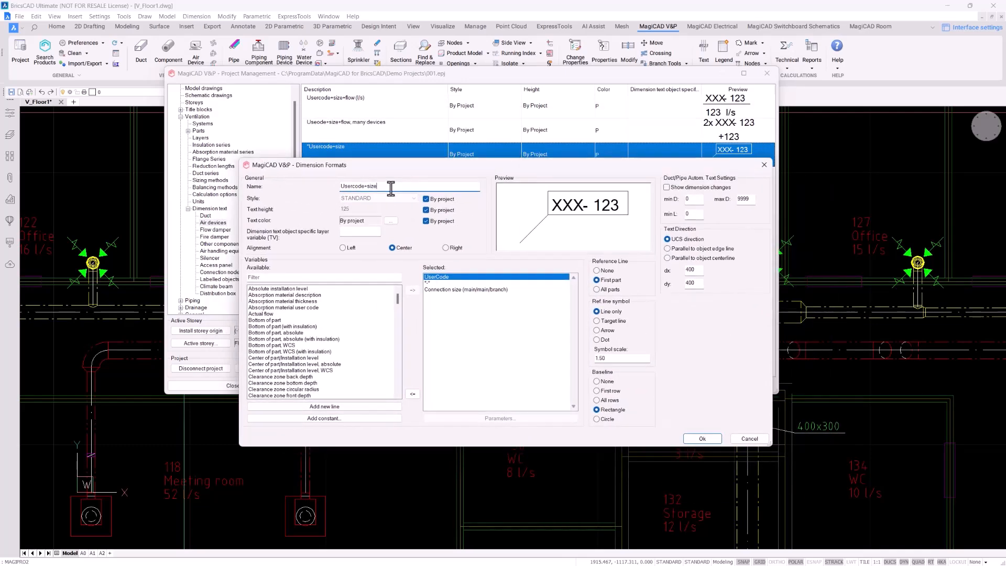
type("+")
key("BackSpace")
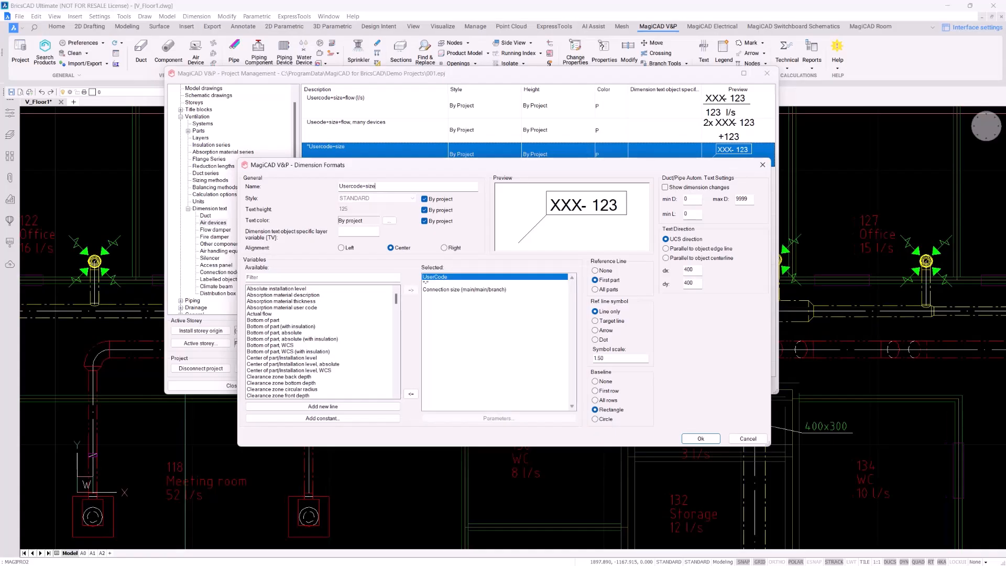
type("+damperpos")
left_click(333, 277)
type("damper")
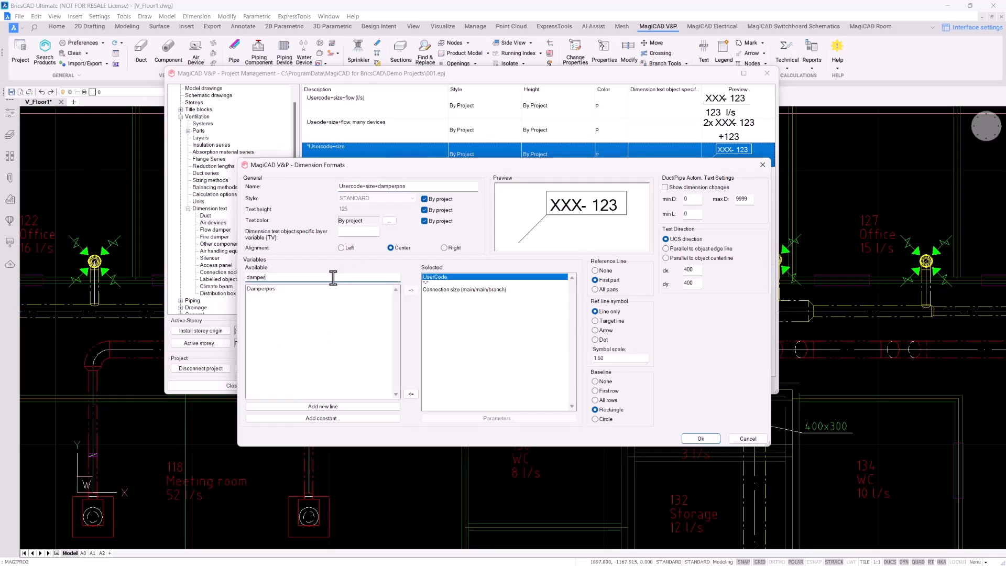
Add the Damperpos variable to the label on a new second line below the connection size
left_click(269, 290)
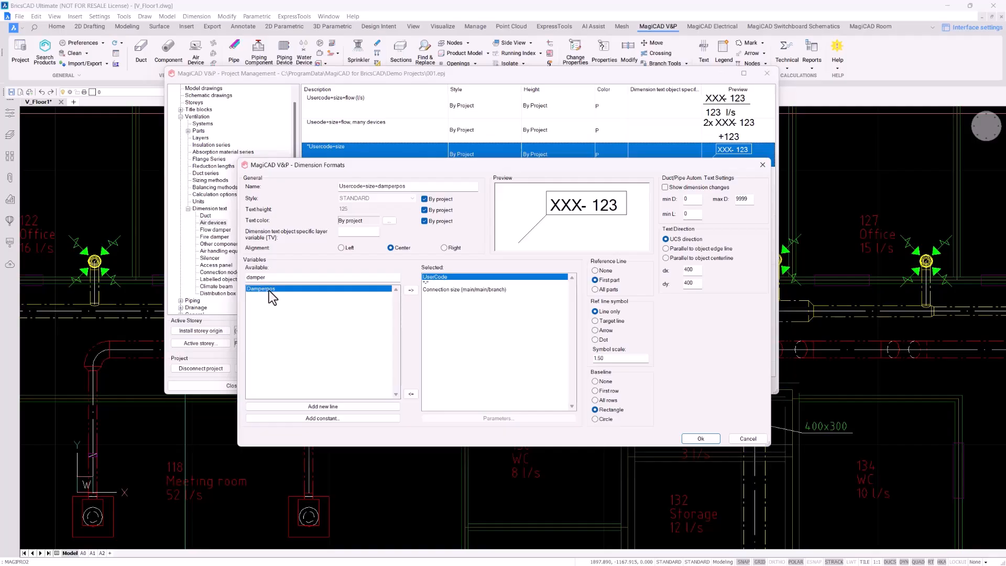
left_click(429, 296)
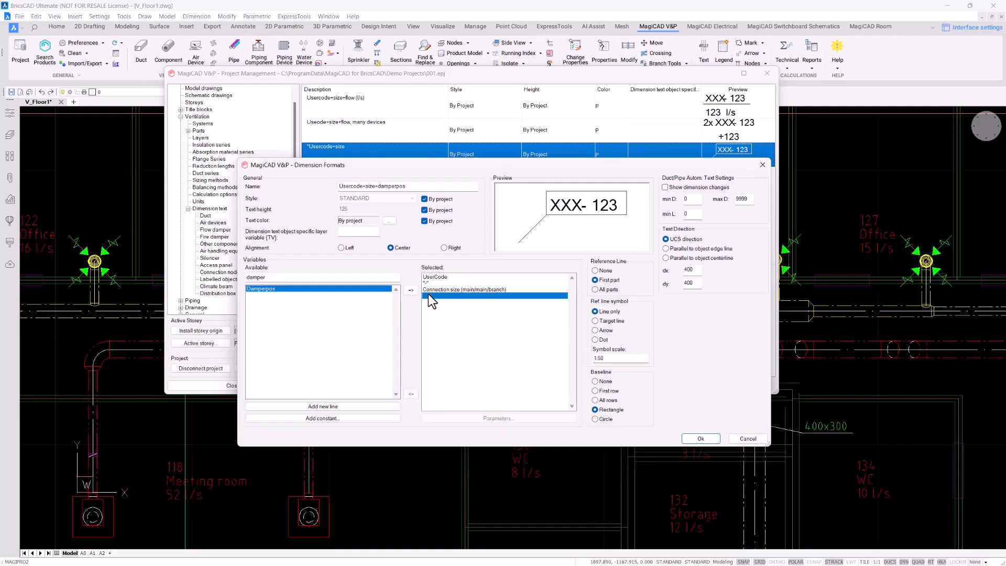
left_click(351, 407)
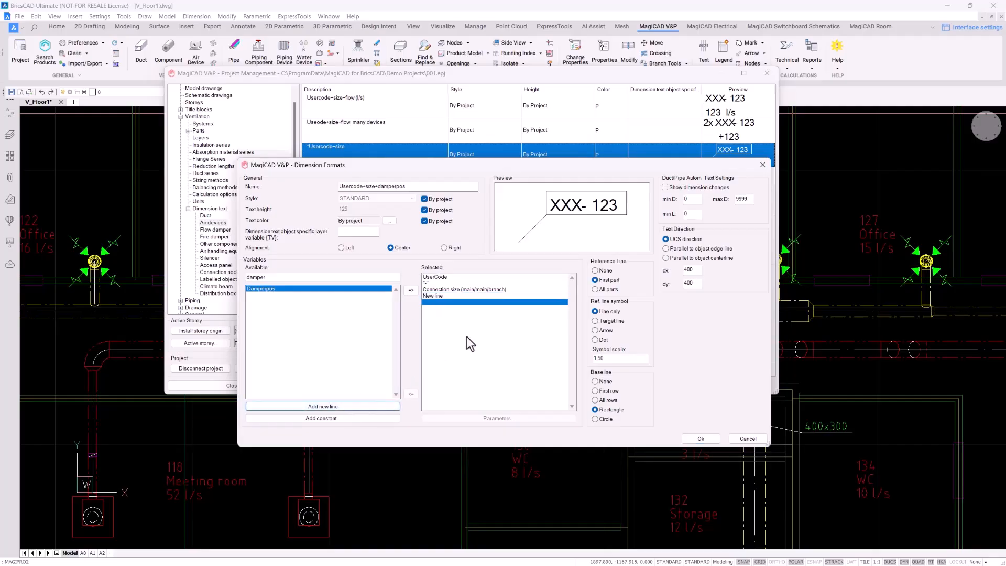
left_click(411, 292)
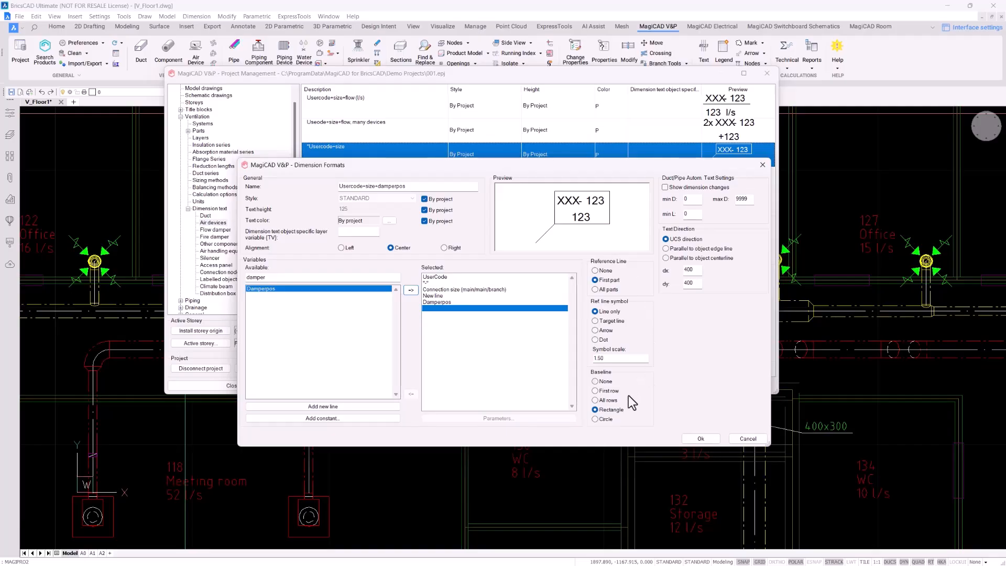
Keep a rectangular label frame, end the reference line with a target tick, and save the format
left_click(606, 419)
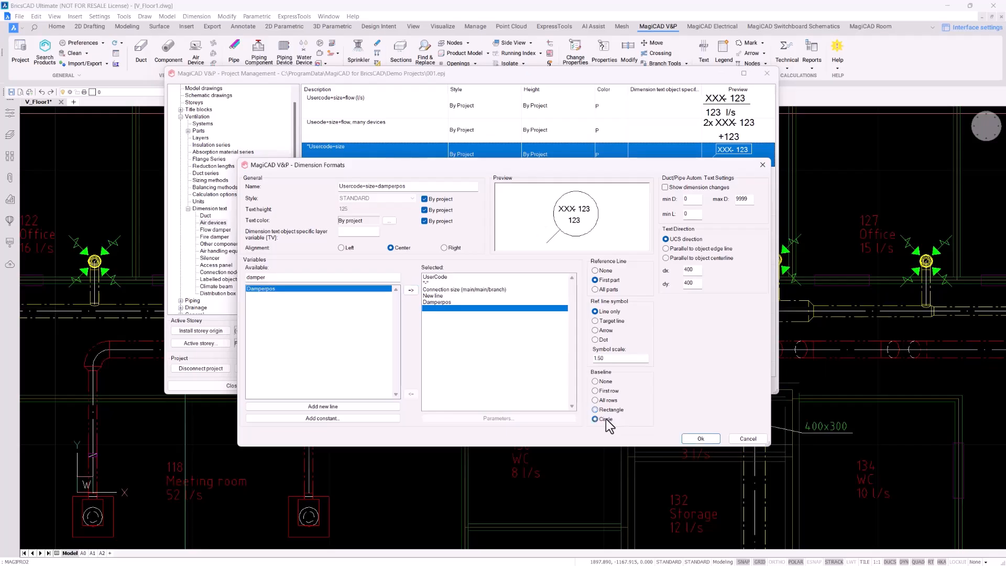
left_click(608, 410)
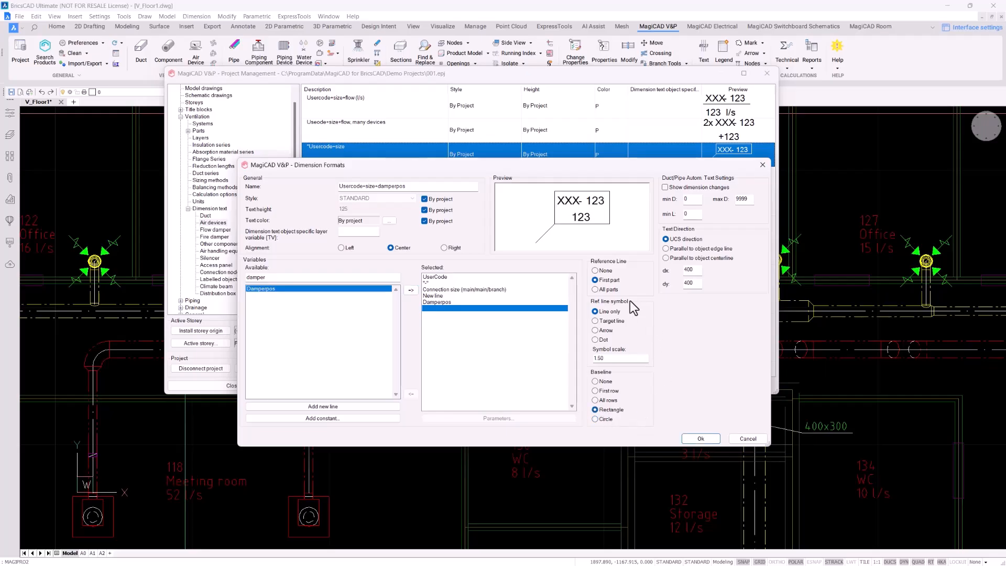
left_click(610, 321)
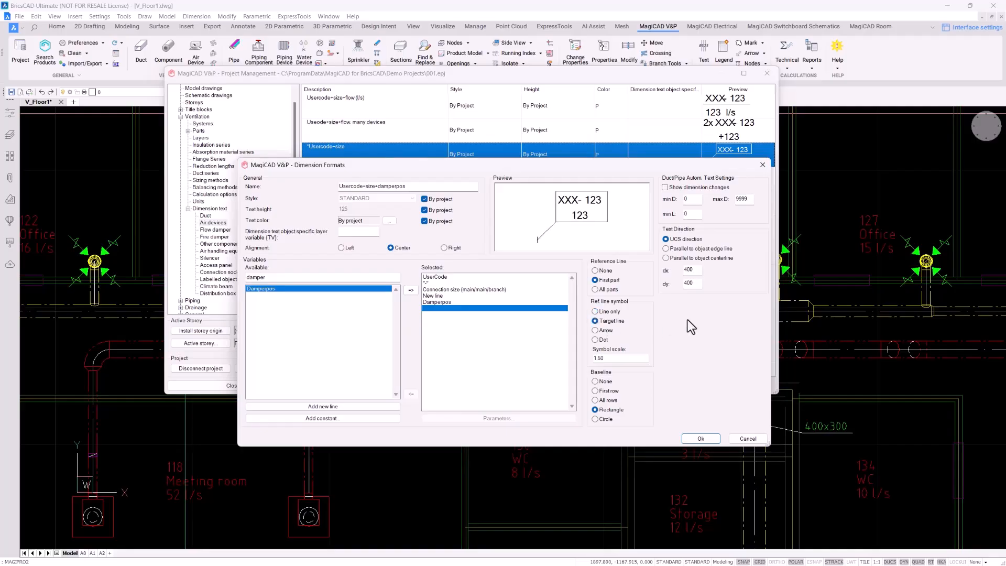
left_click(698, 439)
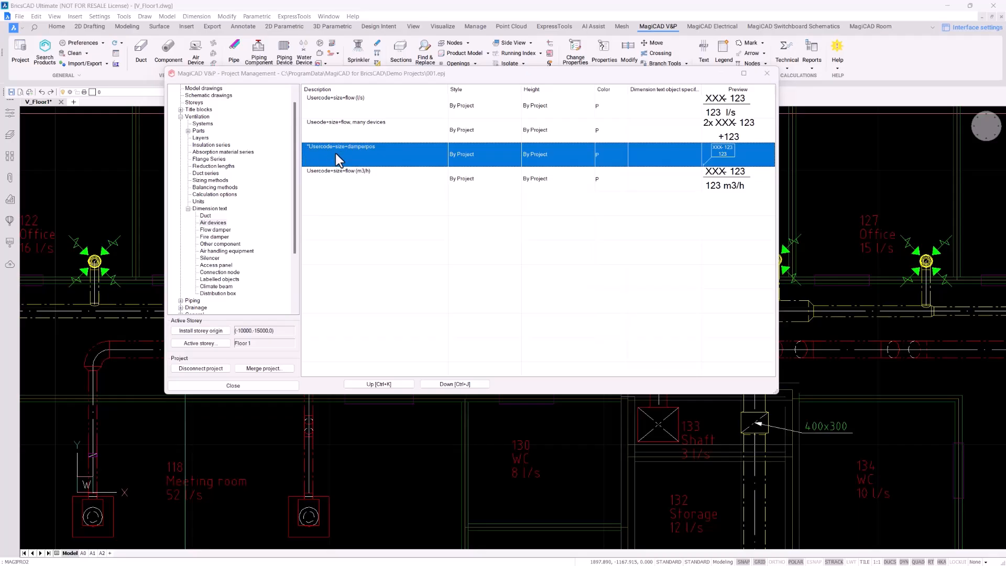
Review the Duct size formats, reselect Usercode+size+damperpos under Air devices, and close Project Management
left_click(205, 216)
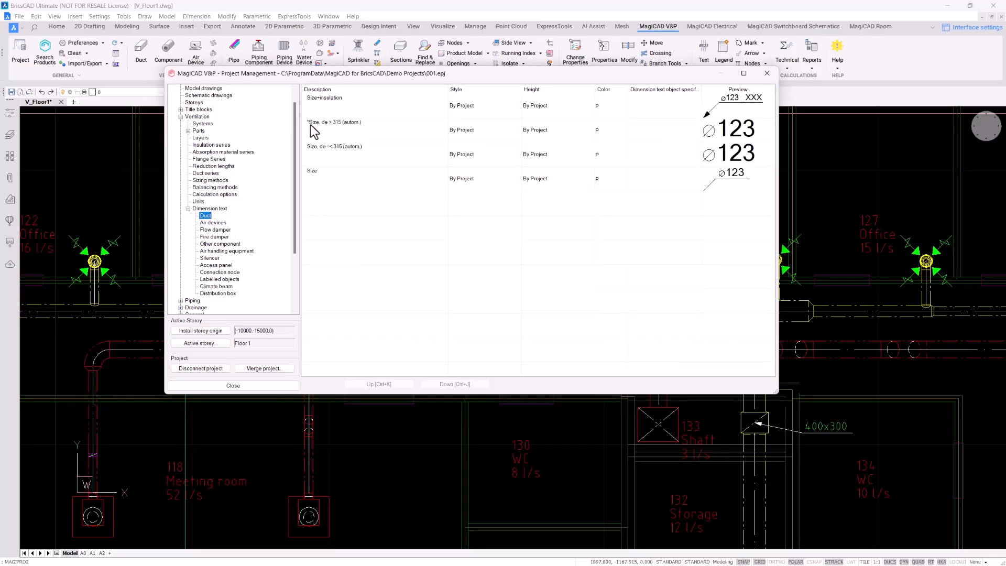
left_click(335, 128)
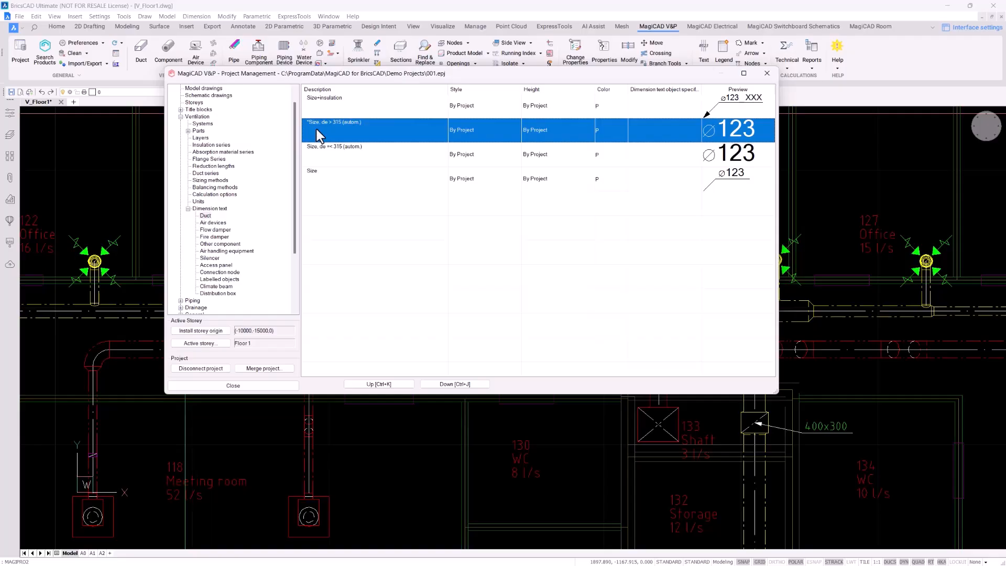
right_click(333, 154)
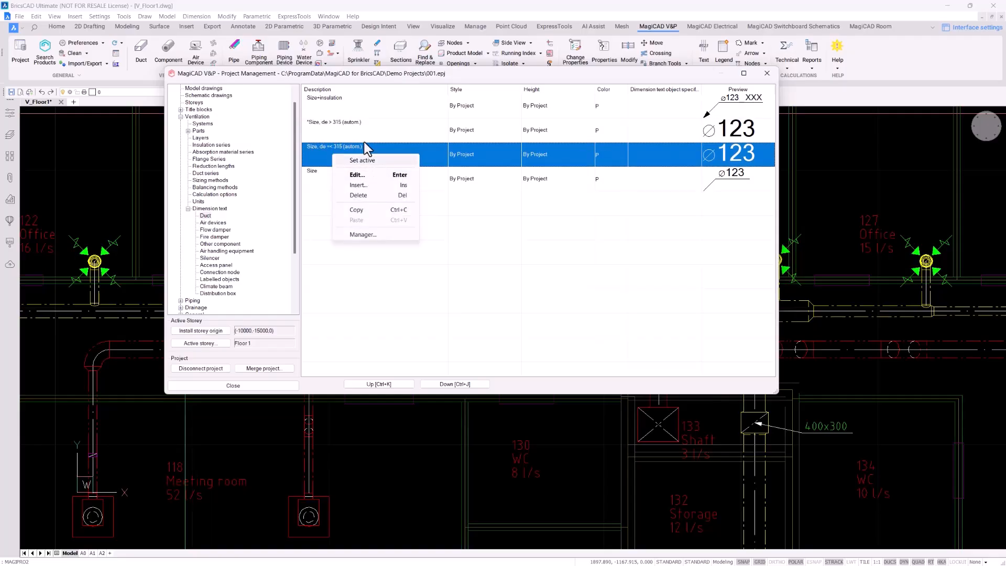
left_click(351, 132)
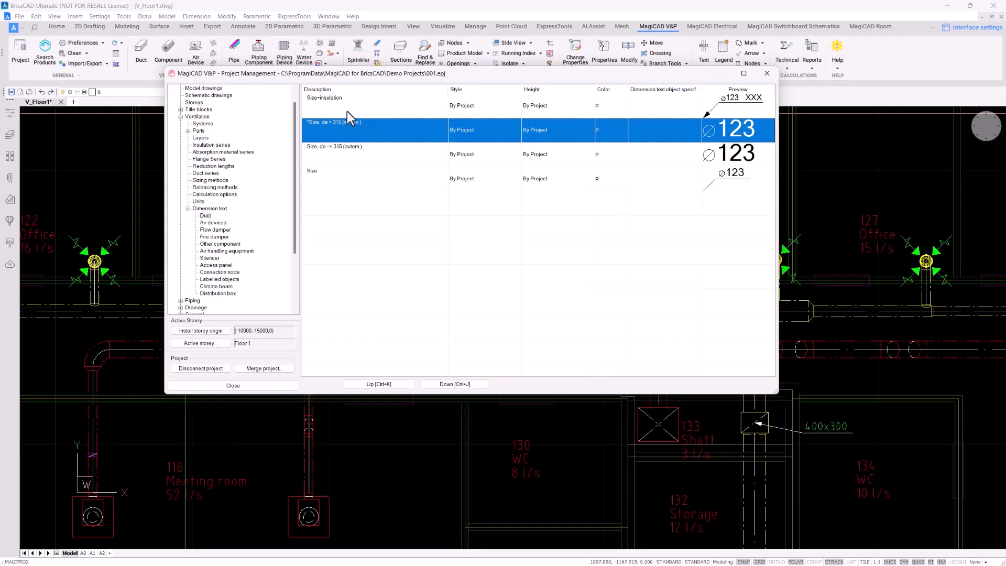
left_click(215, 223)
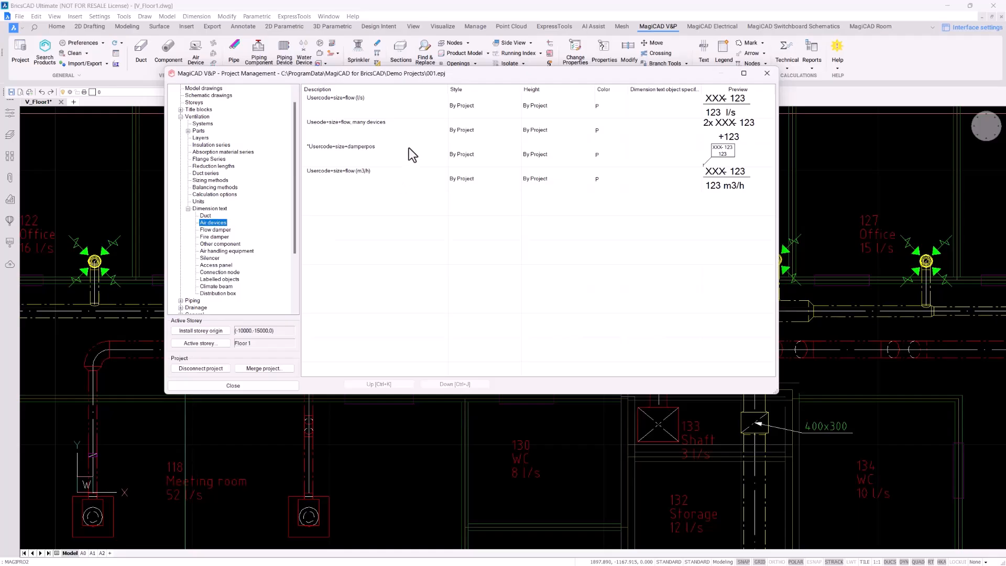
left_click(408, 151)
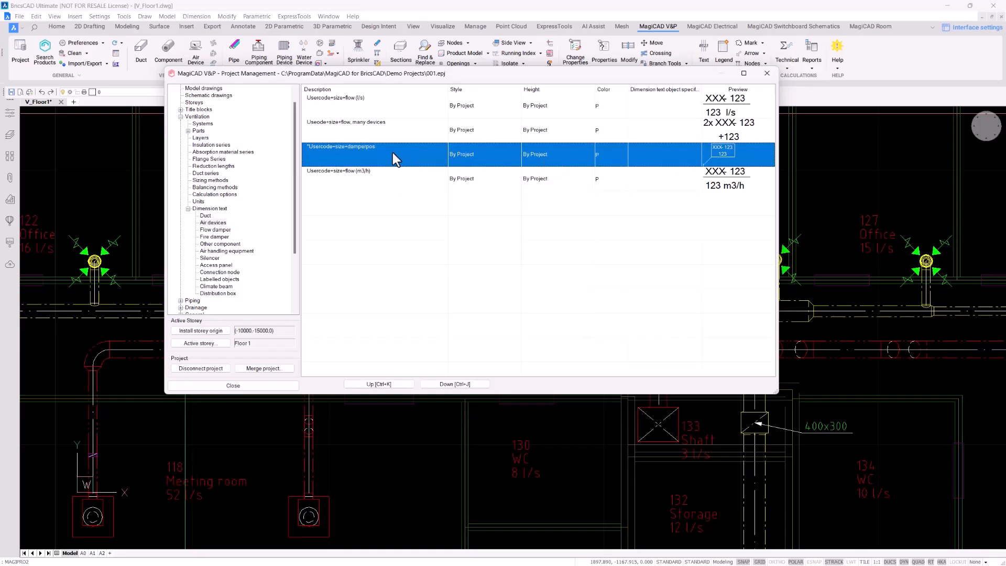
left_click(268, 387)
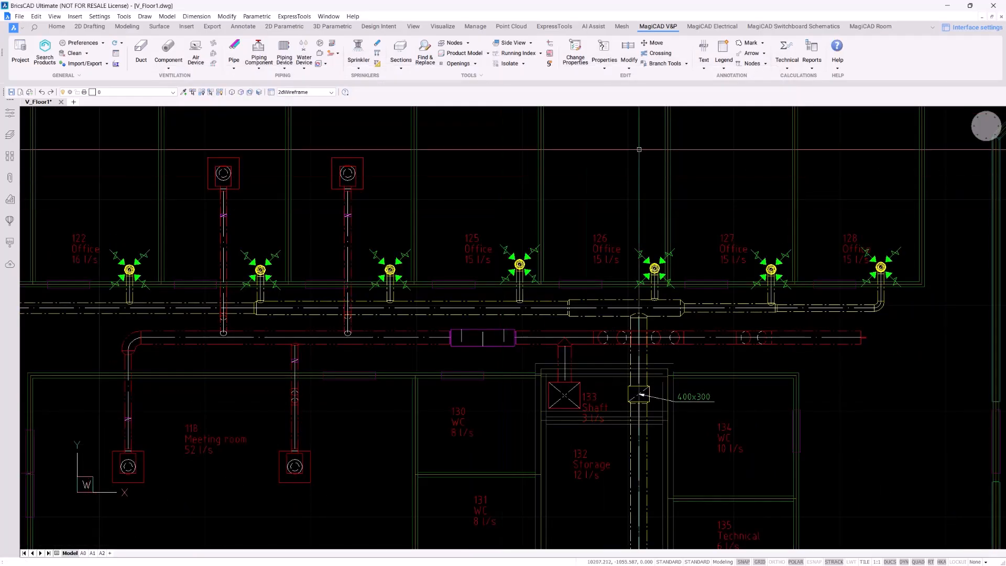
Start Part Property Line labelling and place an S13-125 label above the upper-left supply device
left_click(704, 69)
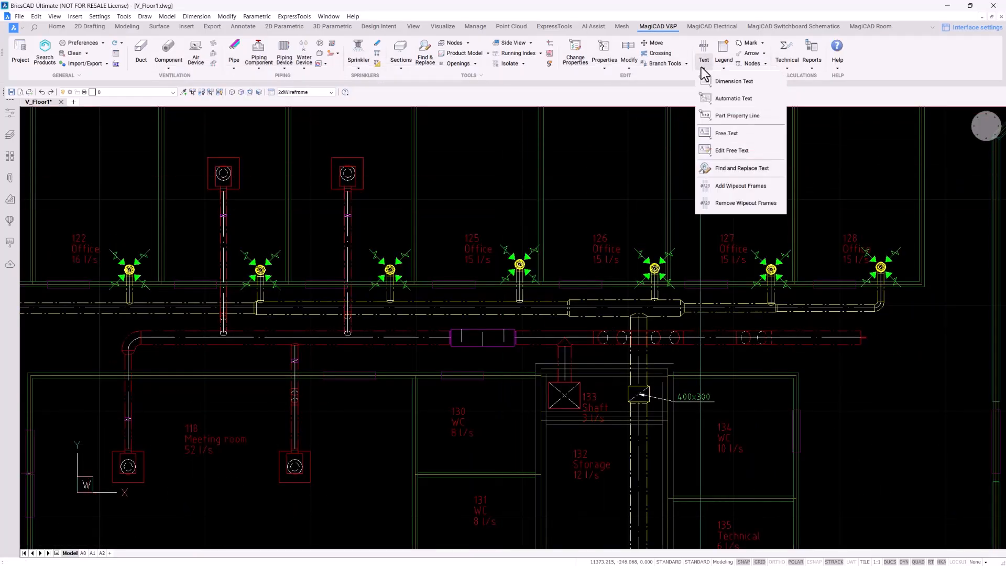
left_click(821, 93)
left_click(703, 70)
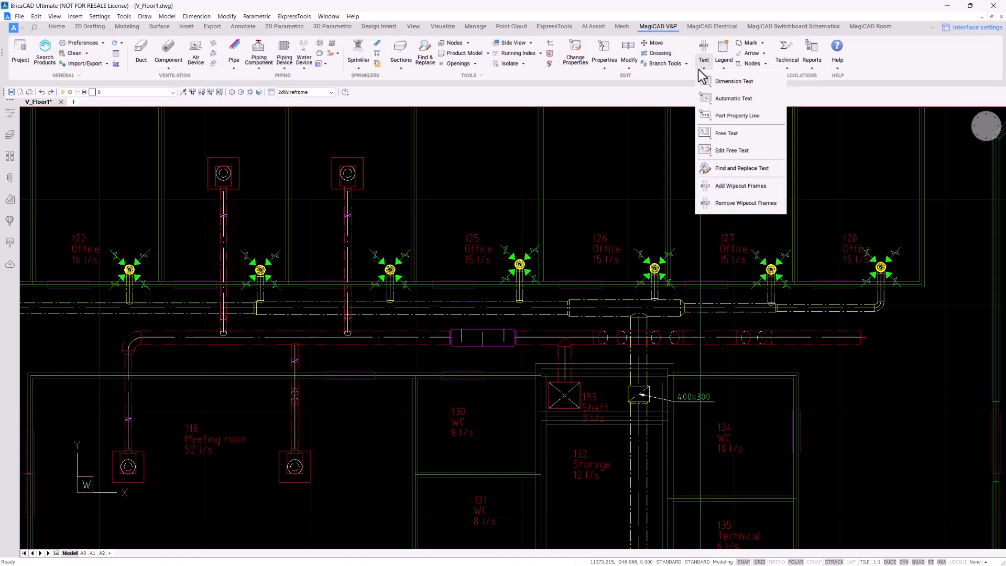
left_click(761, 83)
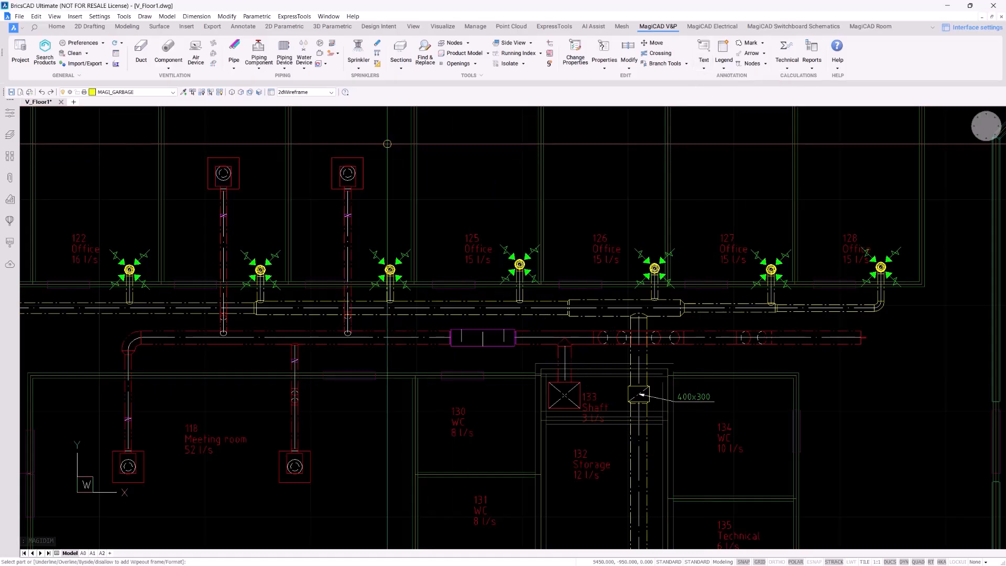
left_click(349, 157)
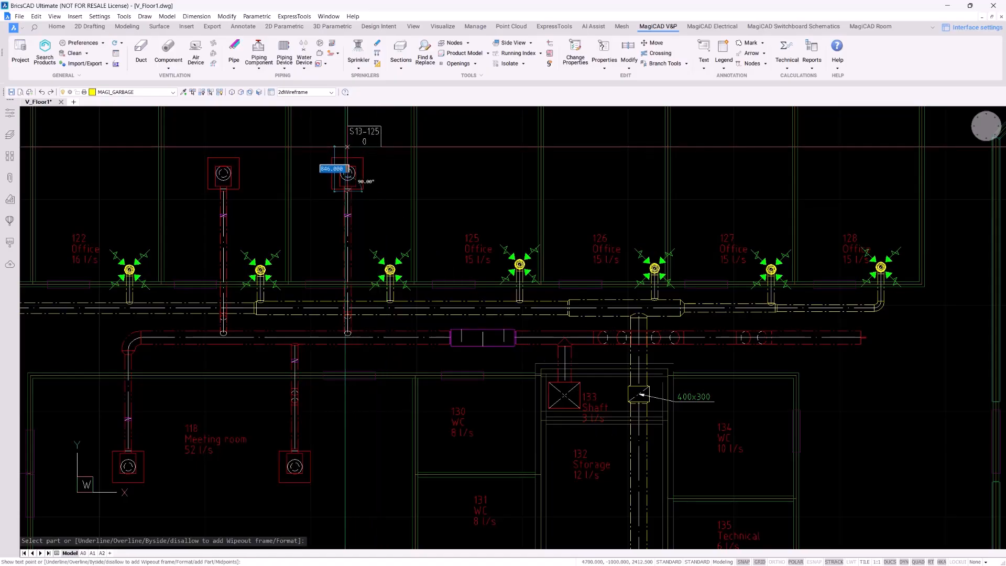
scroll(240, 164, "up", 2)
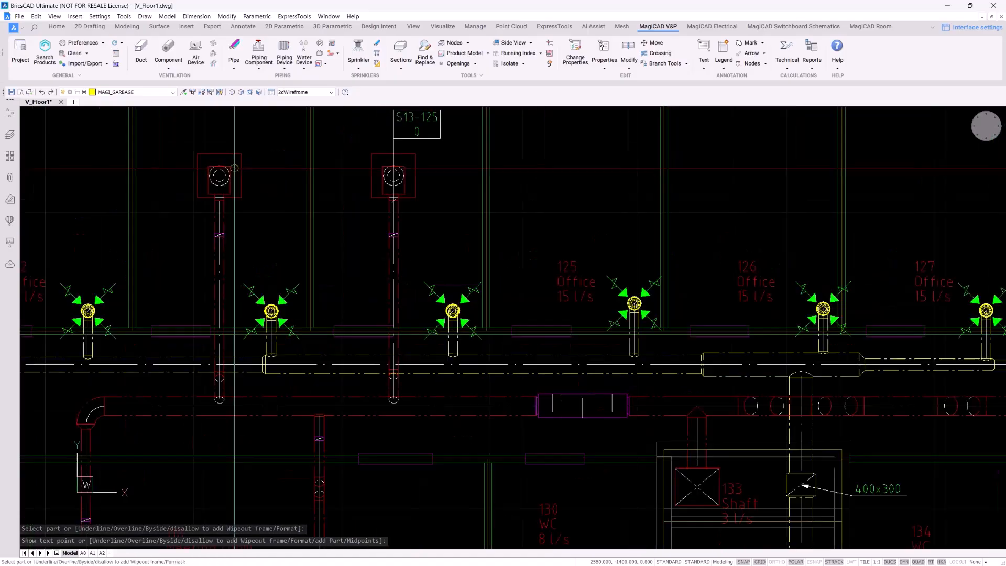
middle_click_drag(242, 184, 256, 248)
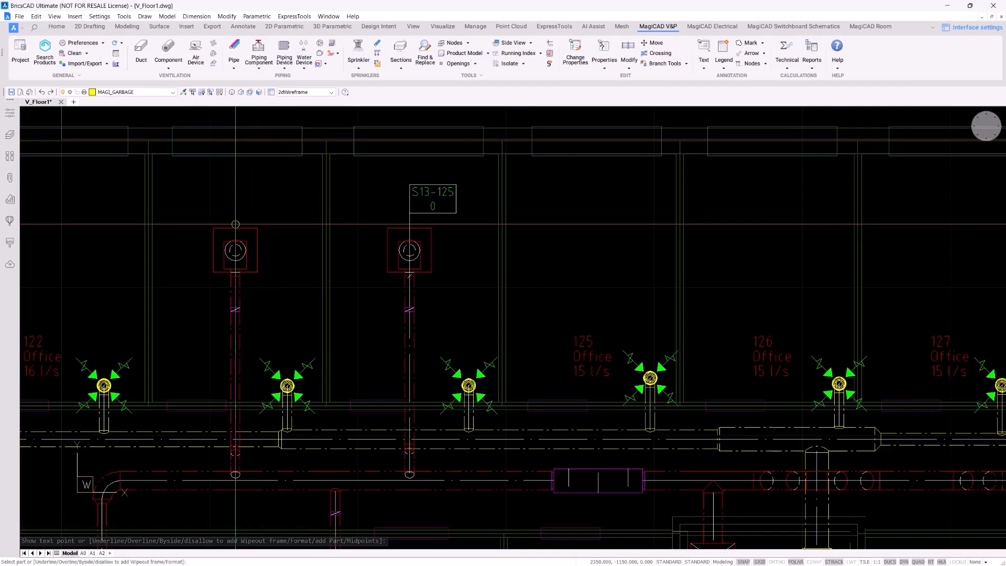
left_click(236, 228)
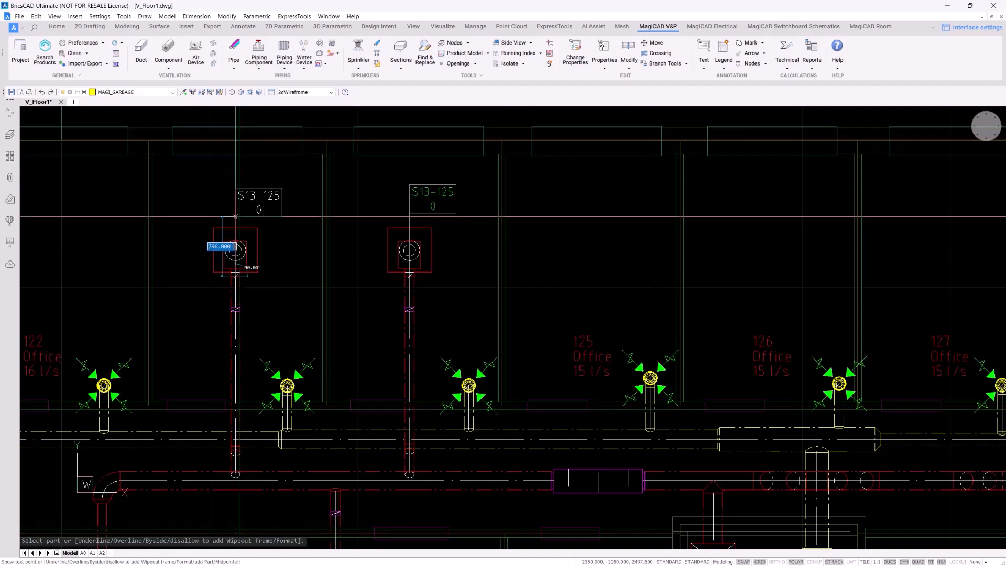
left_click(235, 213)
Label the two Meeting room supply devices with S13-125 labels placed below them
scroll(327, 303, "down", 2)
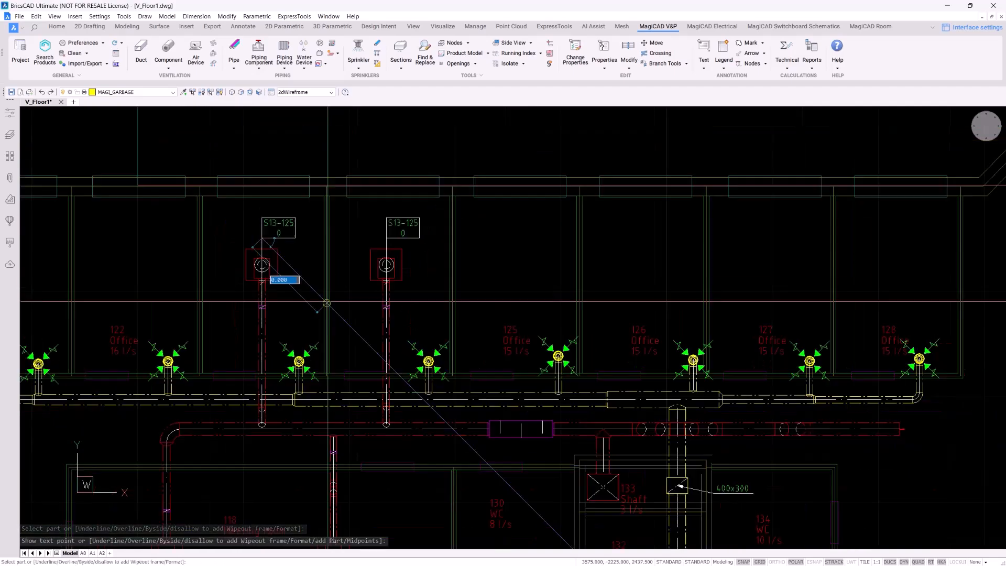
middle_click_drag(329, 334, 349, 162)
scroll(329, 392, "up", 2)
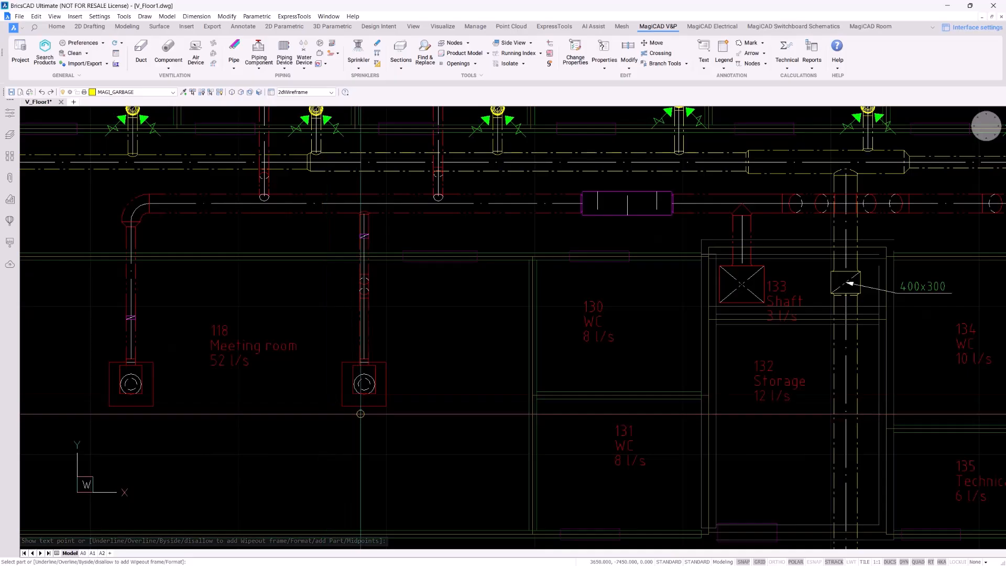
left_click(364, 407)
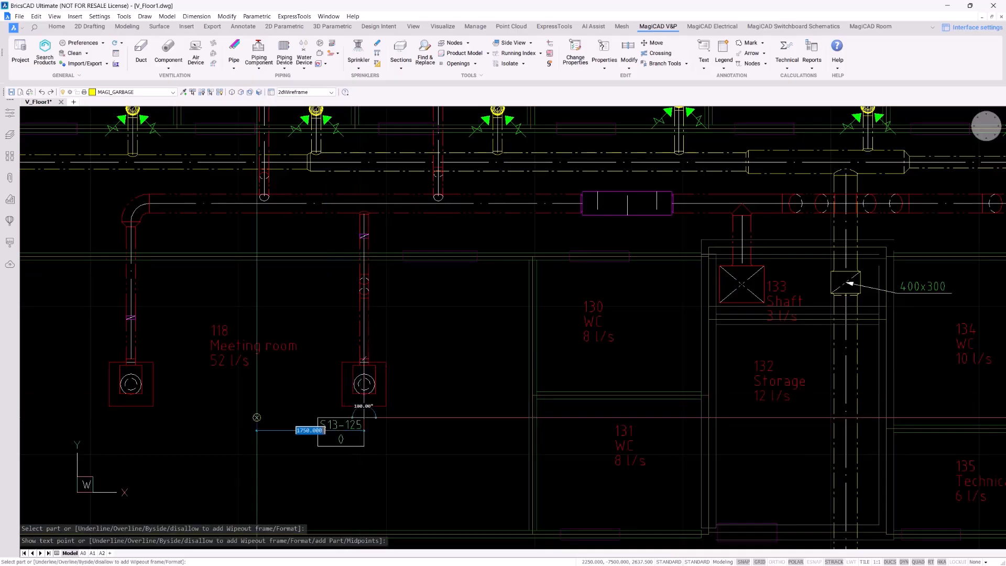
left_click(256, 417)
left_click(131, 362)
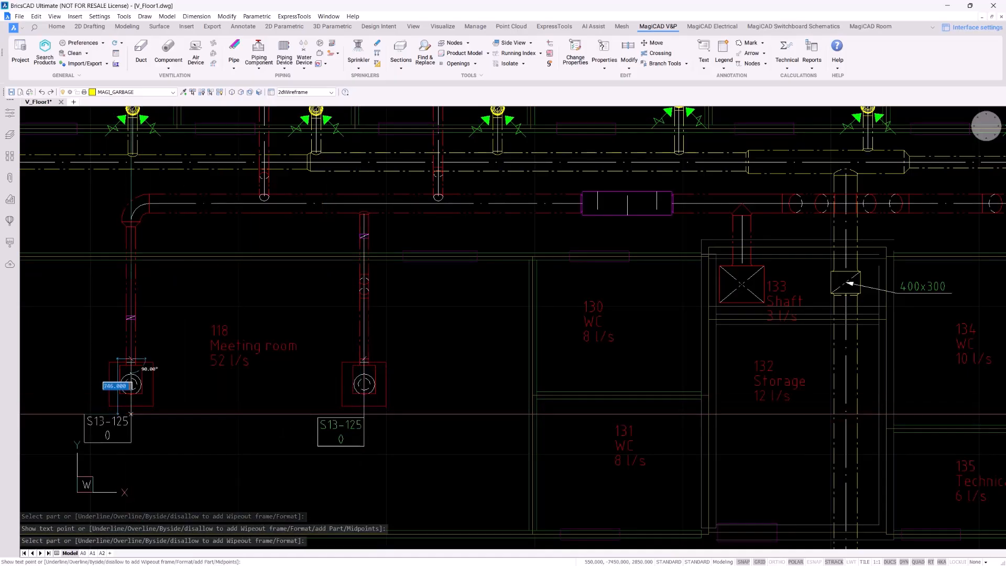
left_click(130, 414)
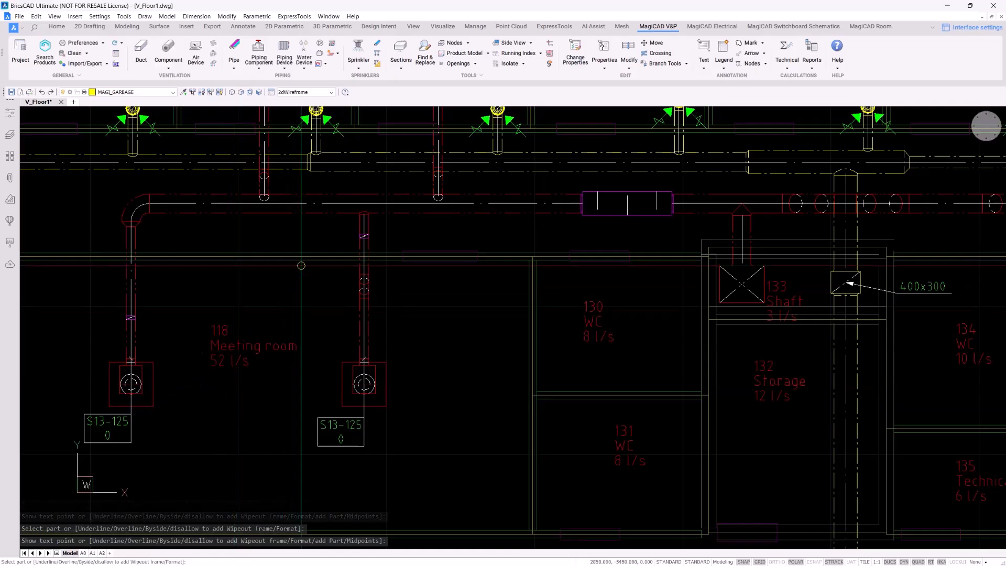
Place a Ø250 size label beside the supply duct
scroll(301, 265, "down", 3)
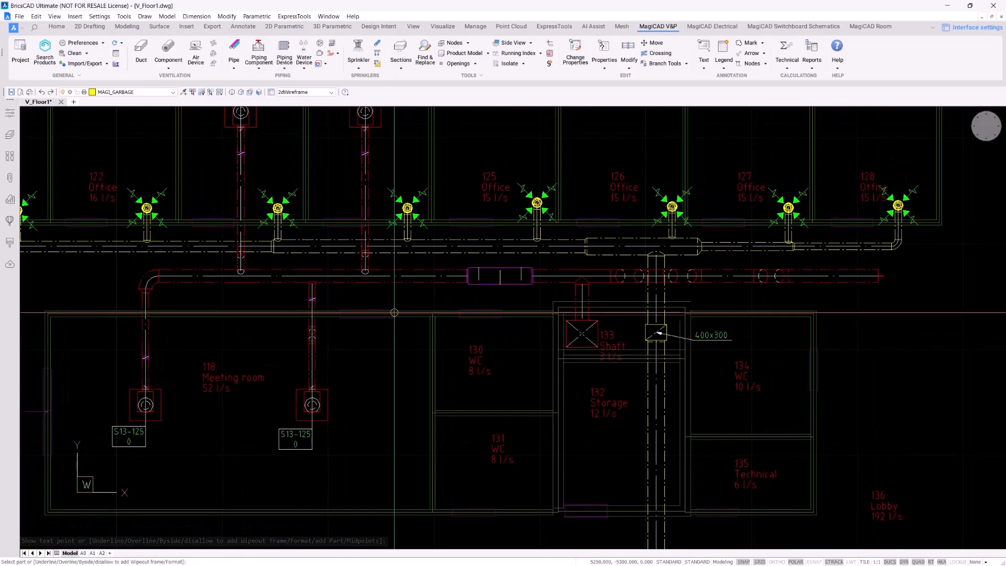
scroll(394, 283, "up", 4)
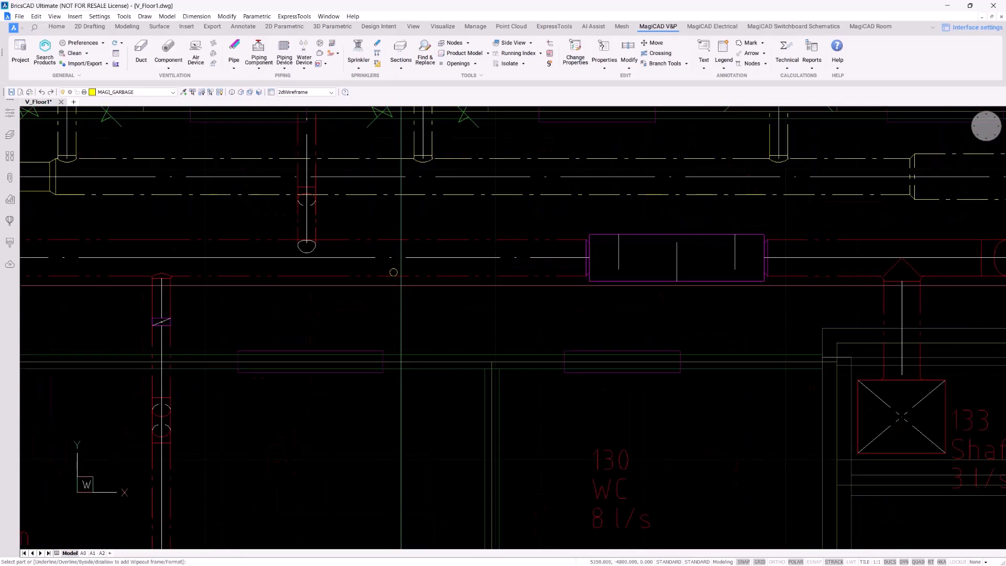
left_click(395, 268)
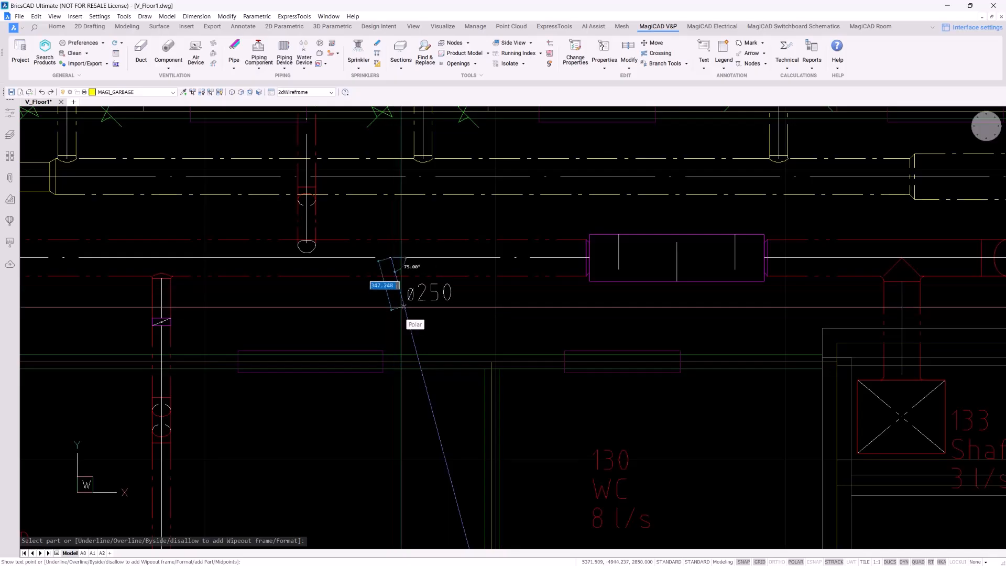
left_click(404, 306)
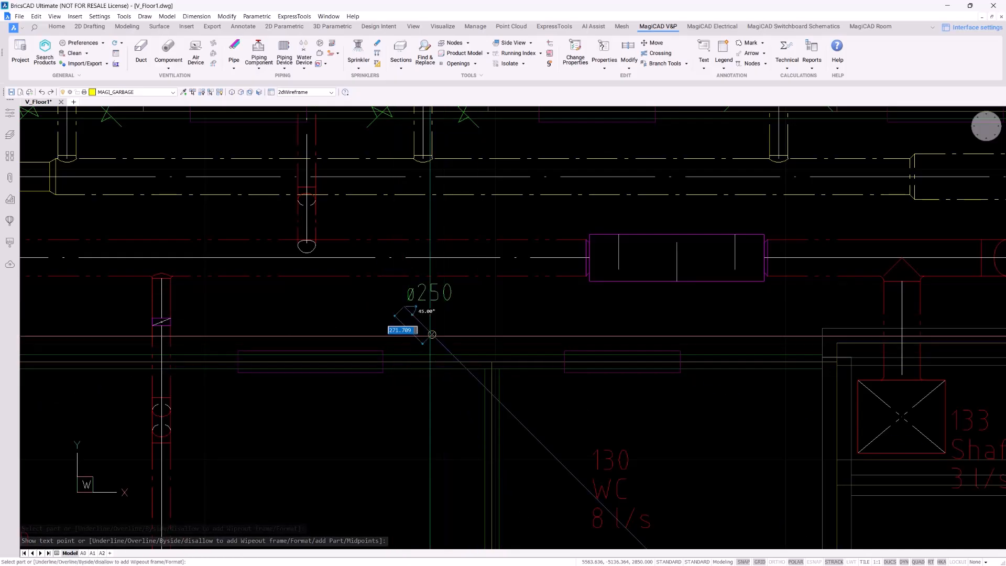
Label the magenta in-line duct component SI3-200 and end the labelling command
scroll(439, 328, "down", 2)
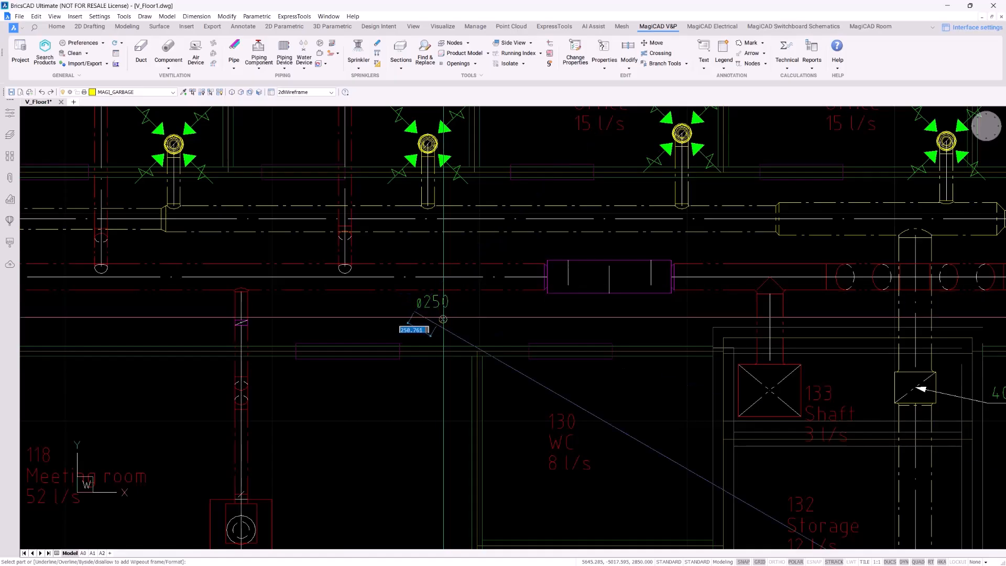
scroll(420, 377, "down", 4)
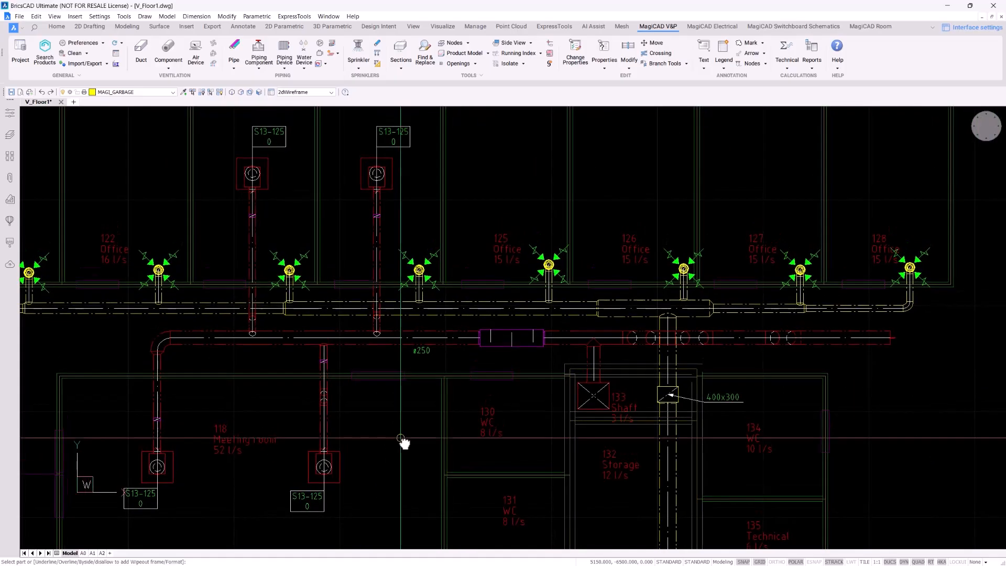
scroll(506, 345, "up", 4)
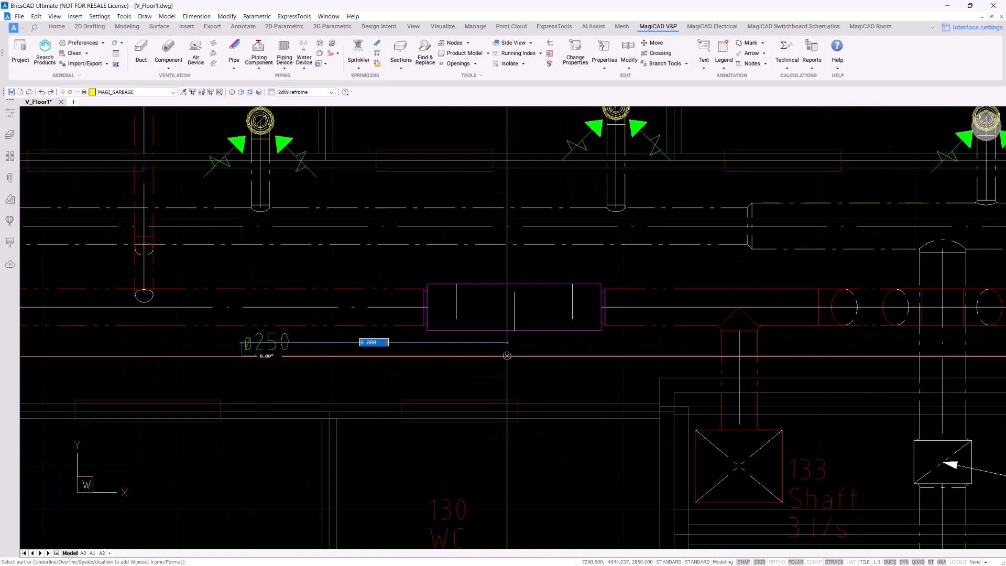
left_click(500, 328)
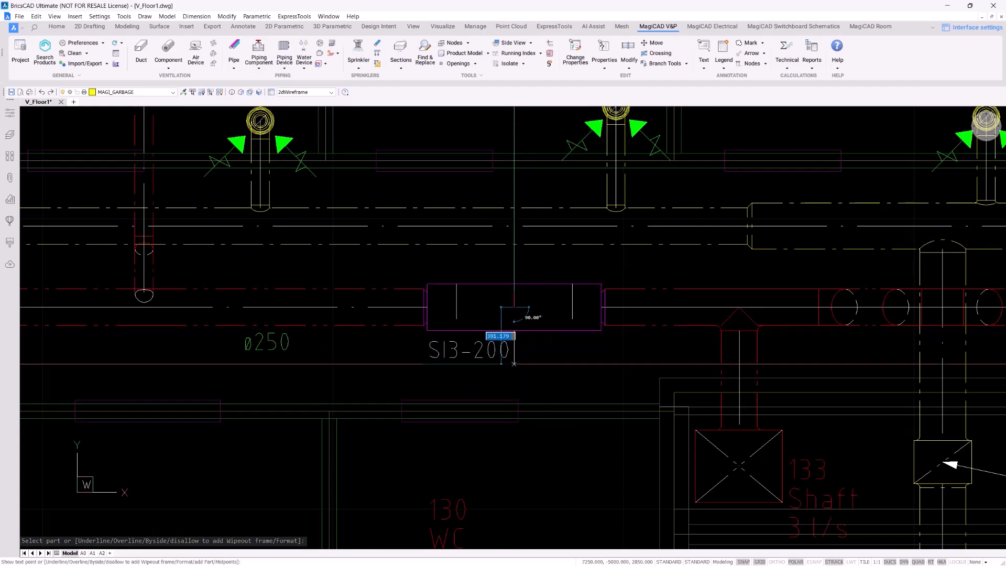
left_click(514, 361)
key("Escape")
key("Escape")
key("Escape")
key("Escape")
scroll(633, 433, "down", 3)
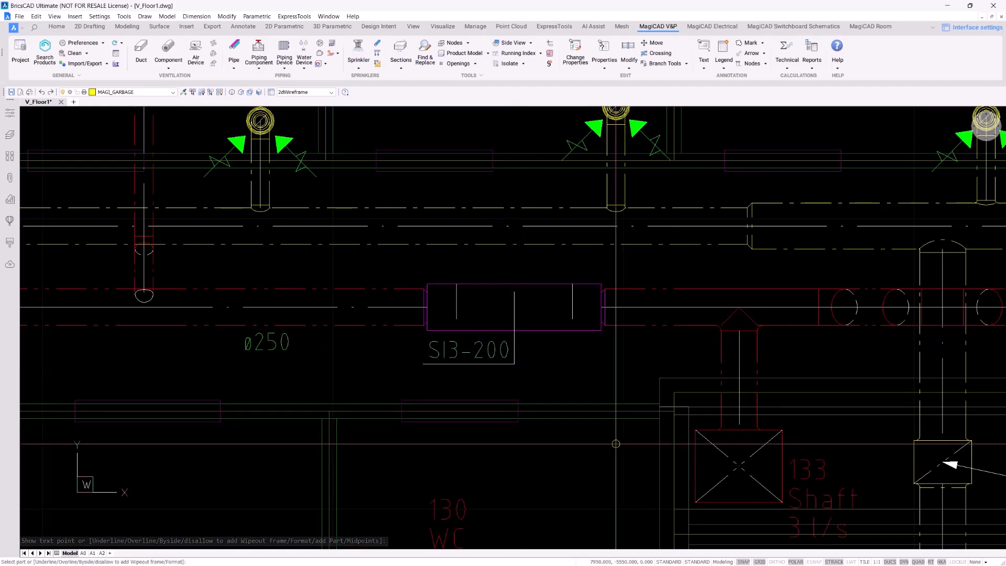
scroll(606, 374, "down", 2)
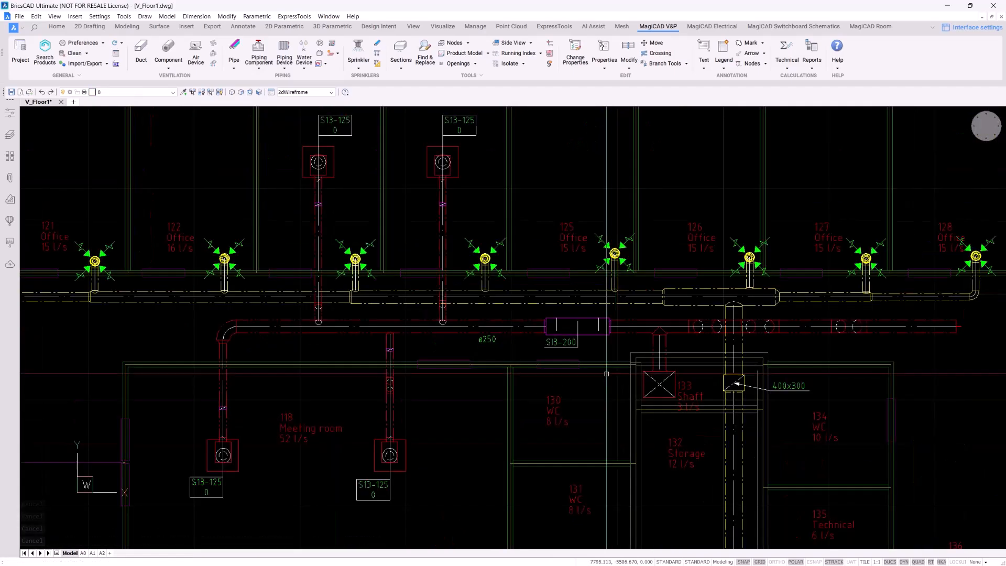
Set Automatic Text to use the usercode, size and adjustment value format
left_click(705, 67)
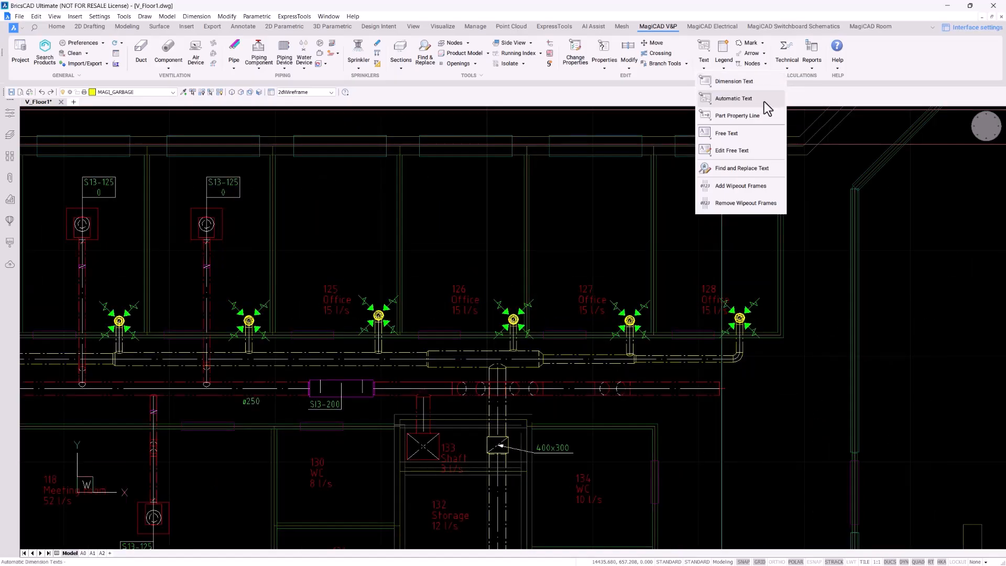
left_click(764, 102)
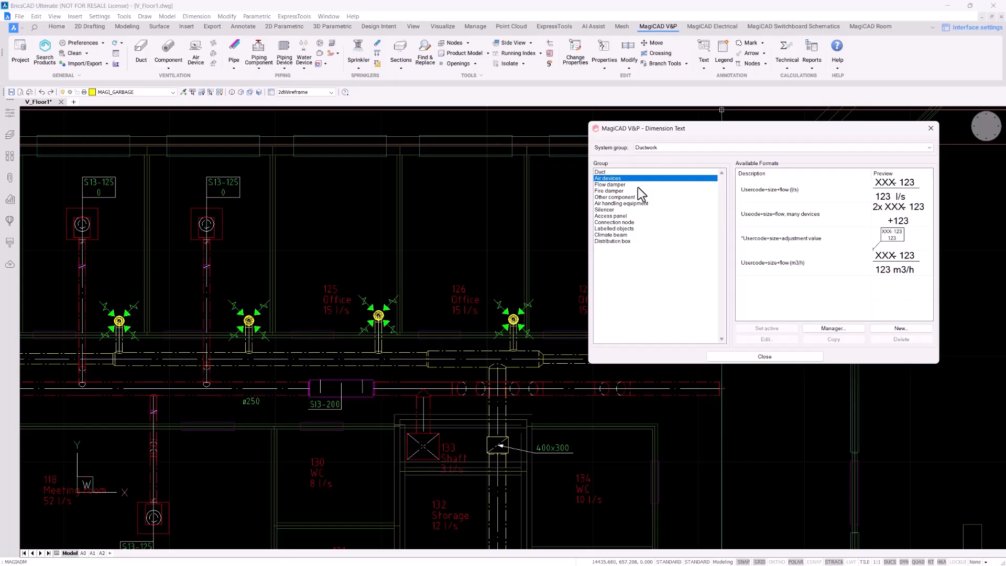
left_click(831, 238)
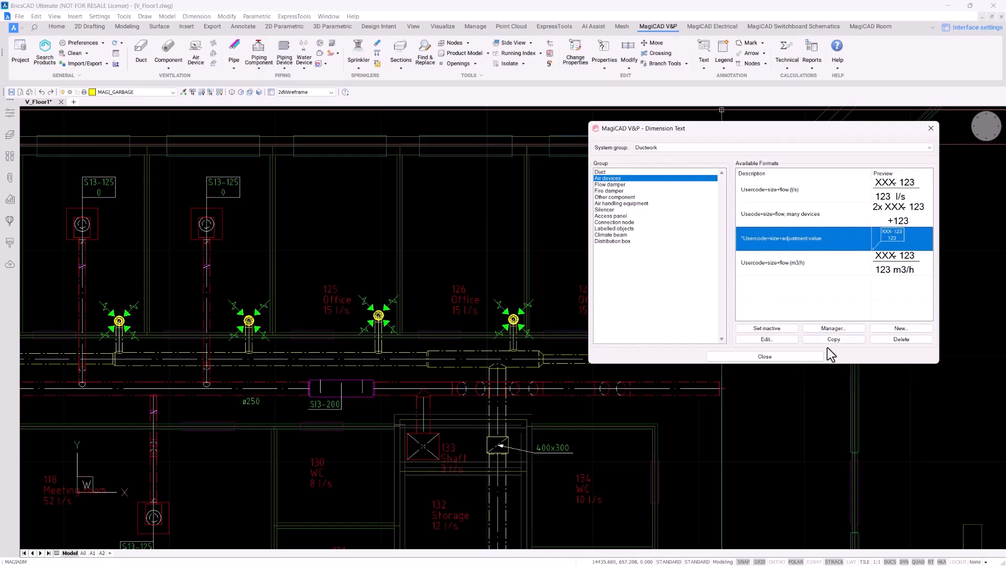
left_click(793, 356)
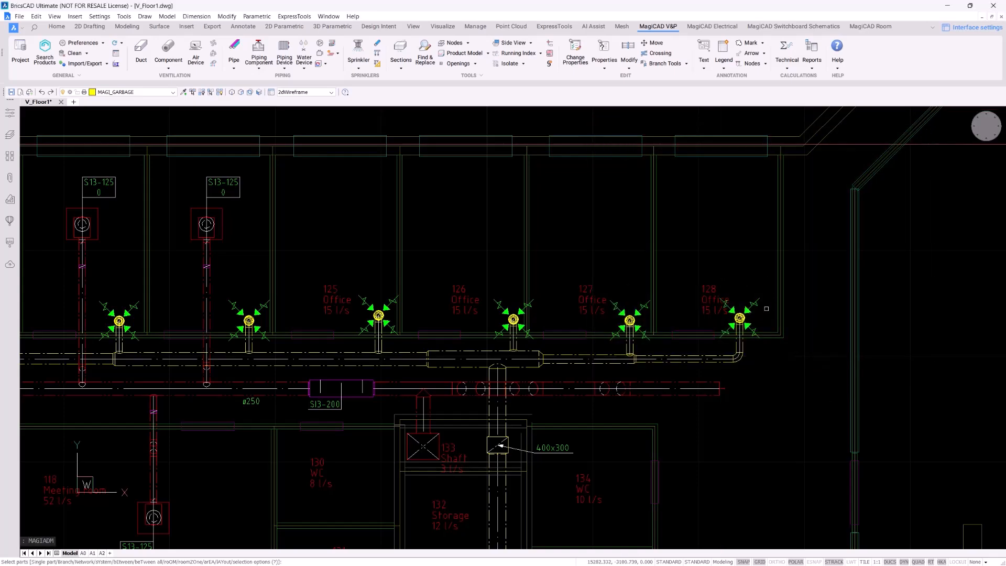
Window-select the air devices in rooms 126–128 to create their E2-160 labels, then finish
left_click(765, 334)
left_click(497, 327)
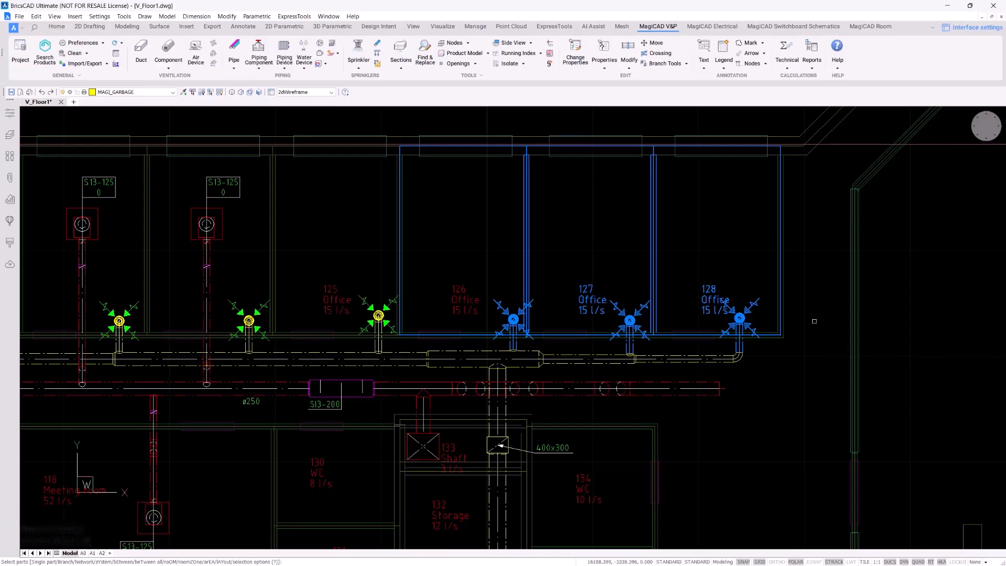
scroll(814, 321, "up", 2)
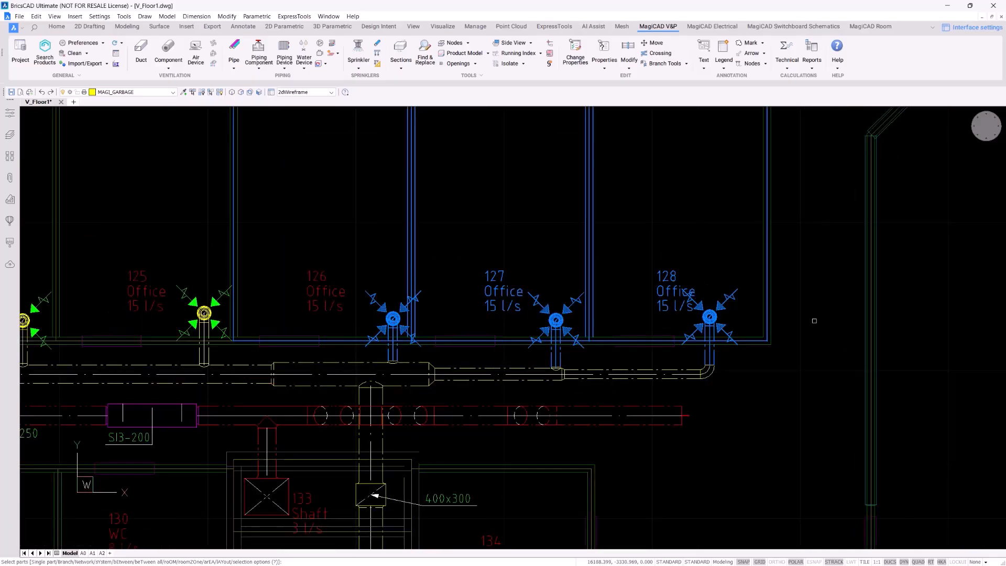
key("Return")
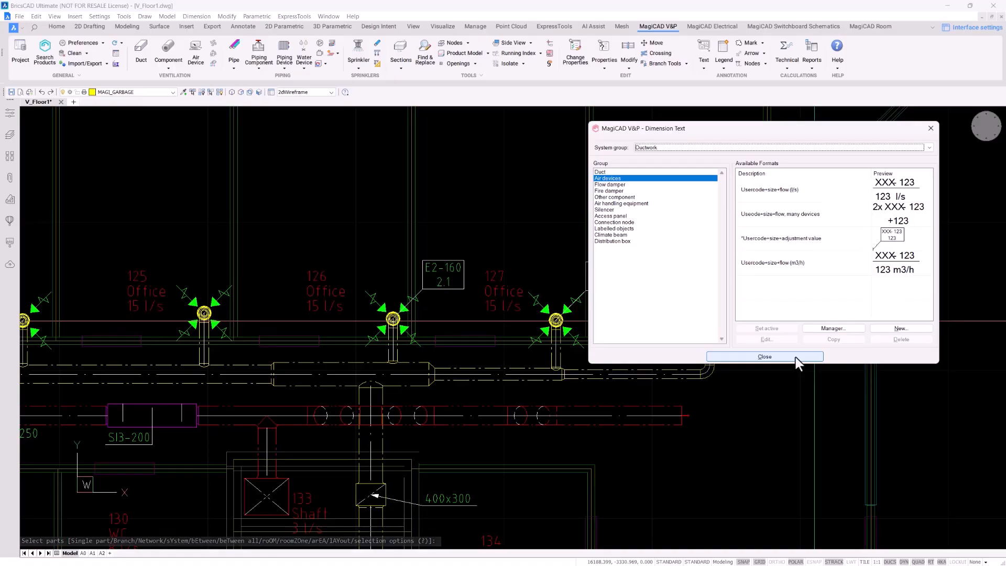
left_click(765, 357)
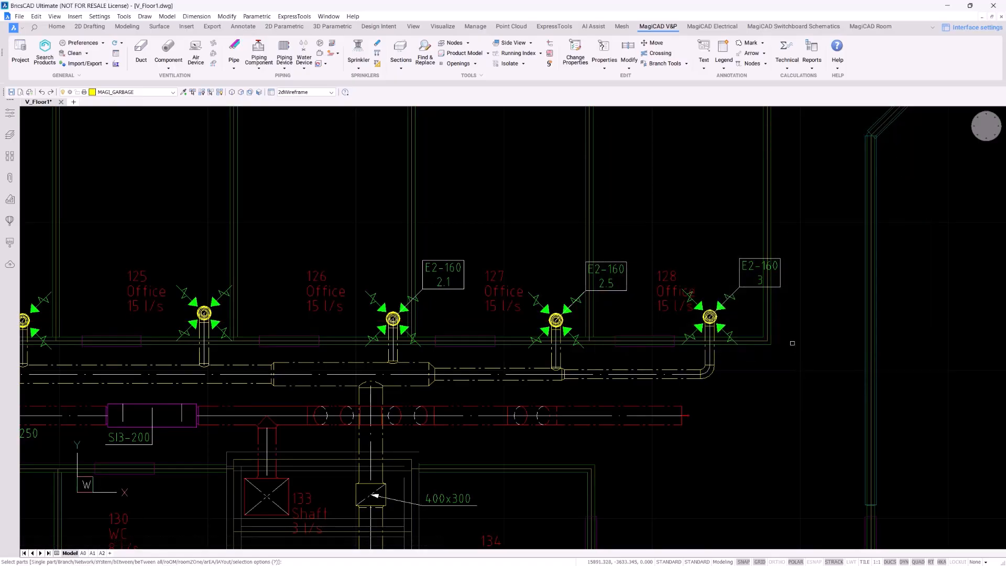
scroll(792, 344, "down", 2)
key("Escape")
key("Escape")
Move the E2-160 2.1 label directly above its office 126 air device
left_click(531, 294)
scroll(526, 301, "up", 6)
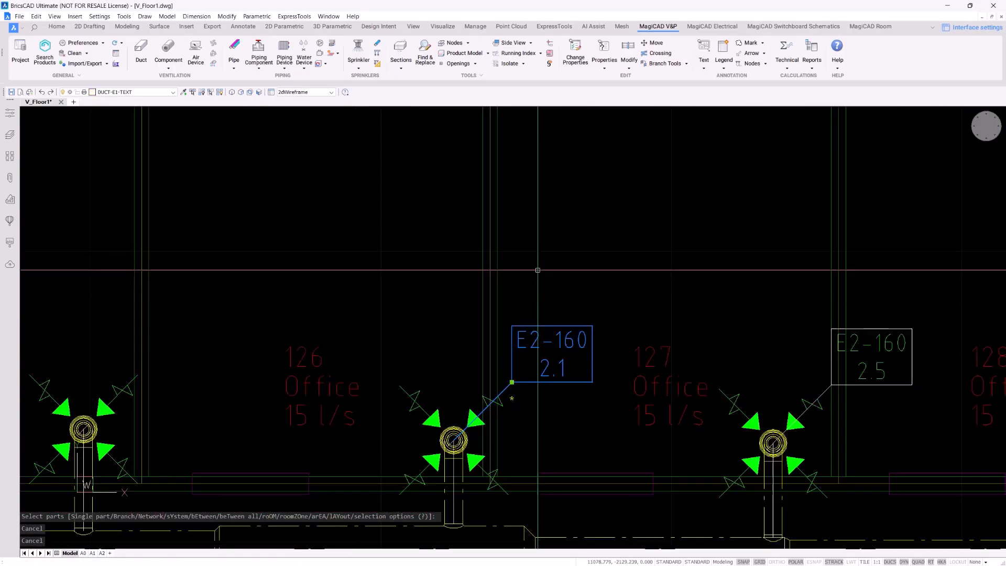
left_click(512, 382)
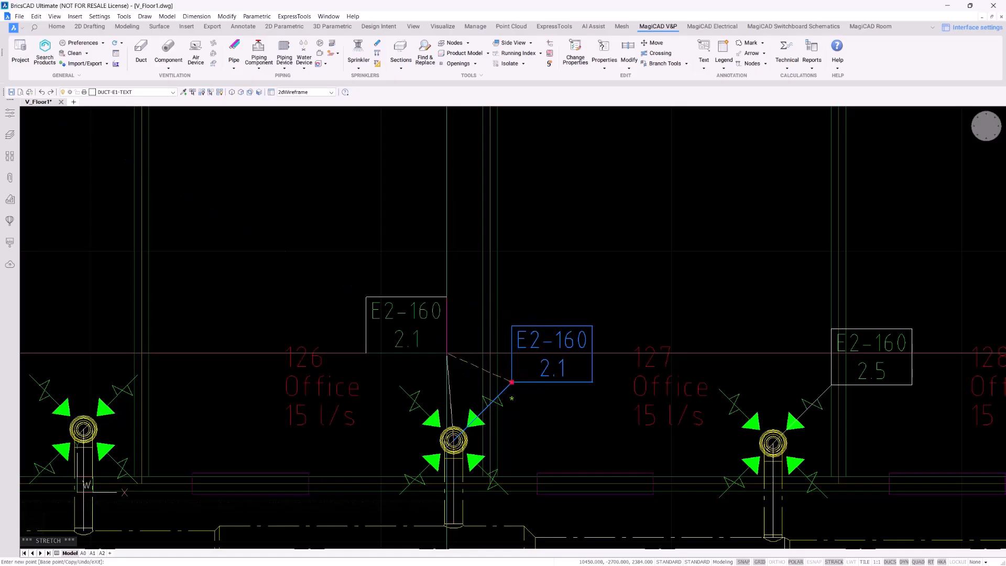
key("Escape")
key("Escape")
scroll(669, 303, "down", 3)
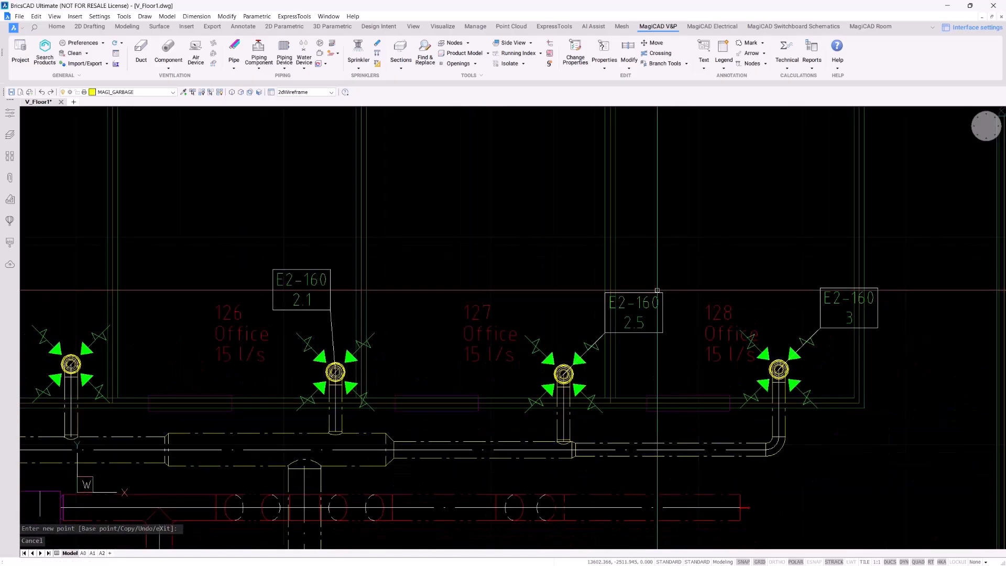
Move the E2-160 2.5 label directly above its office 127 air device
left_click(657, 292)
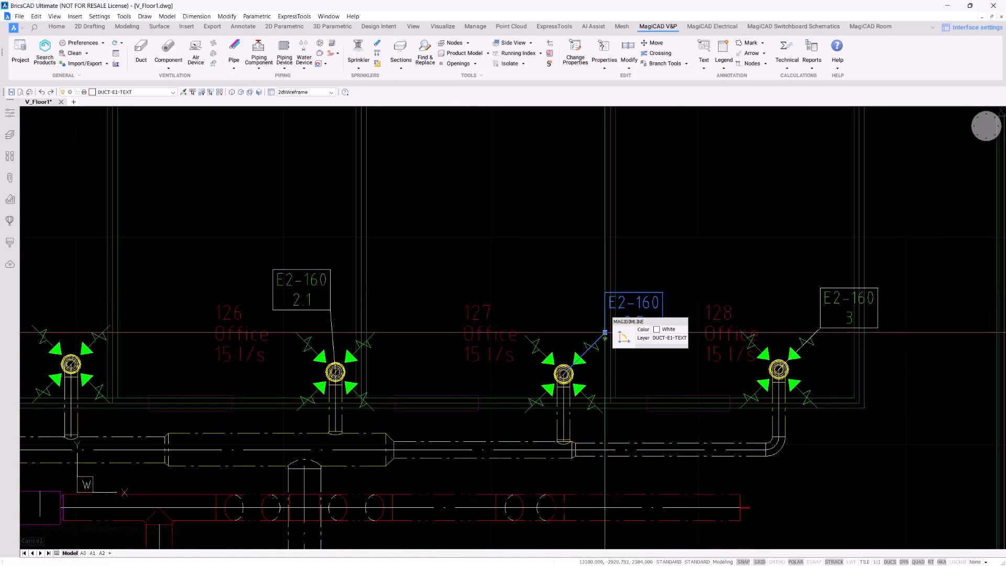
left_click(606, 332)
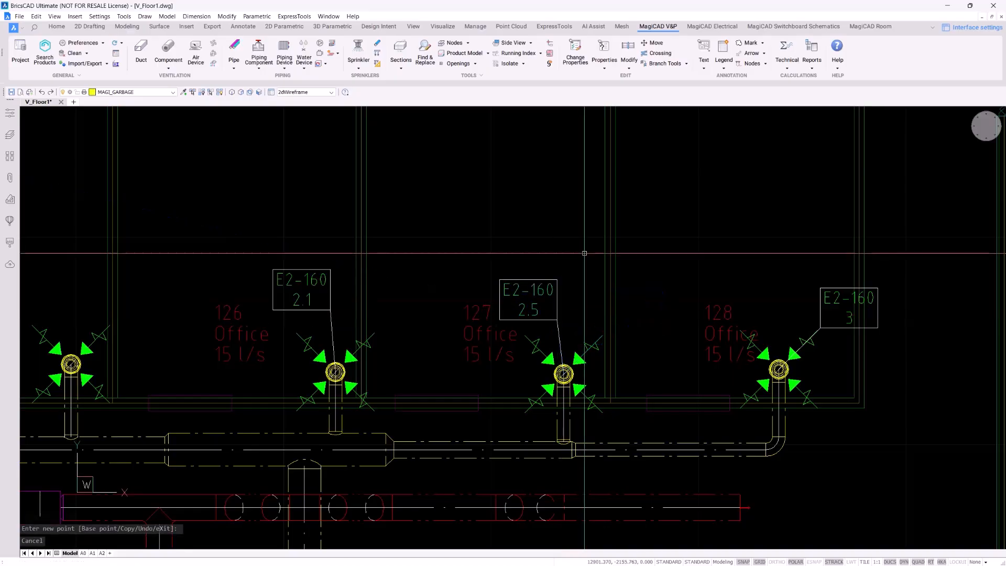
key("Escape")
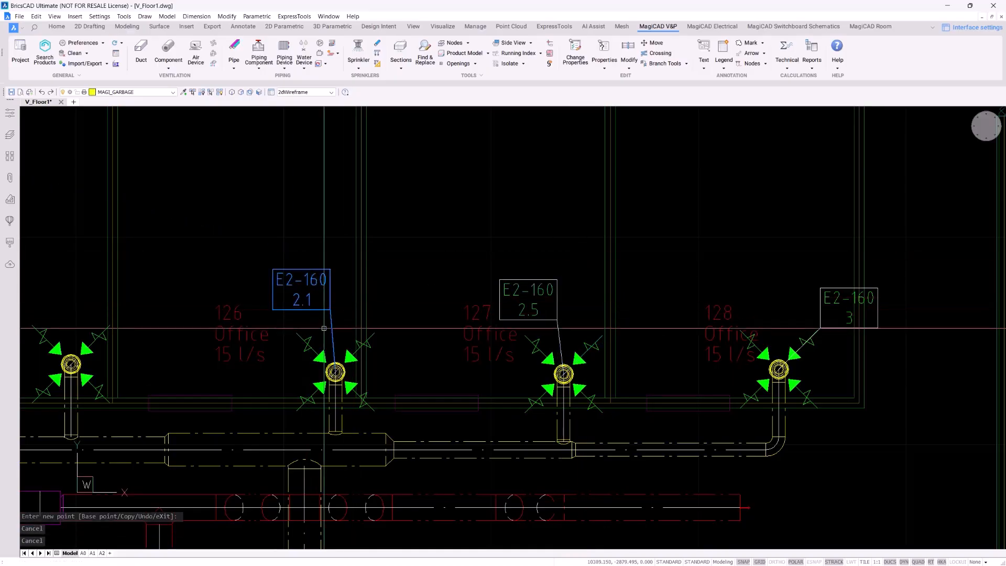
scroll(324, 328, "up", 4)
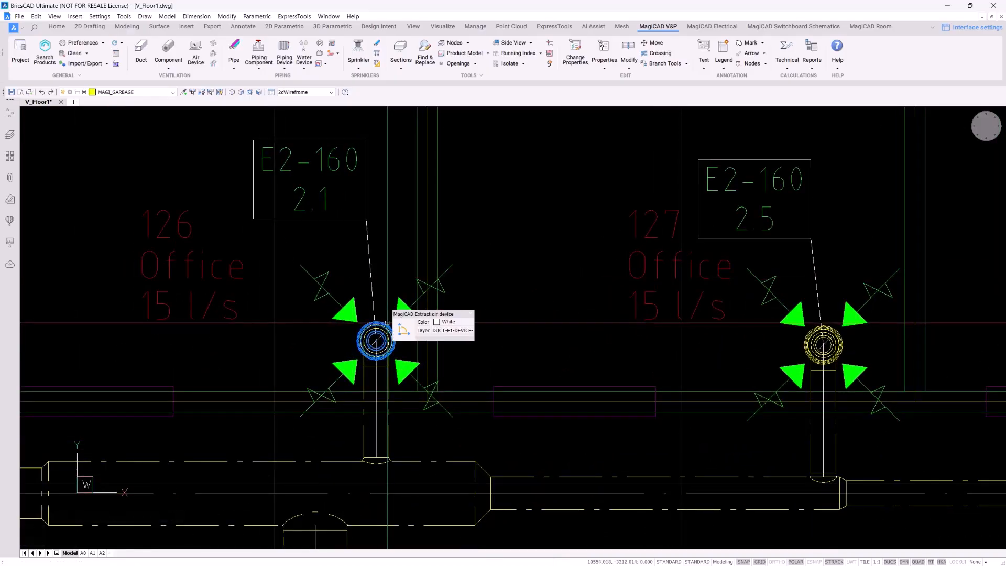
Open the office 126 air device's Part Properties and check its damper position value
double_click(387, 323)
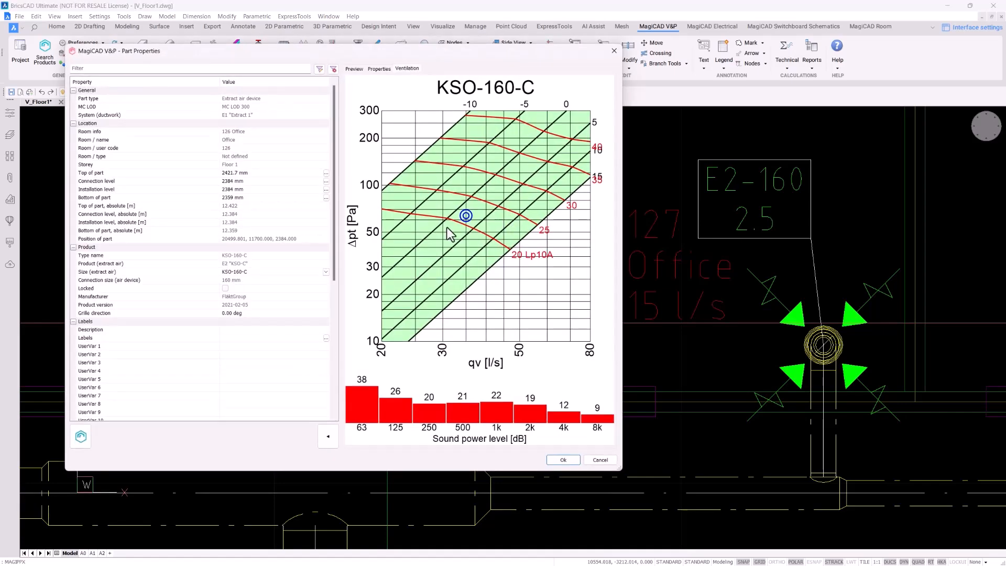
mouse_move(345, 50)
left_mouse_down()
mouse_move(714, 165)
mouse_move(669, 83)
left_mouse_up()
scroll(579, 234, "down", 9)
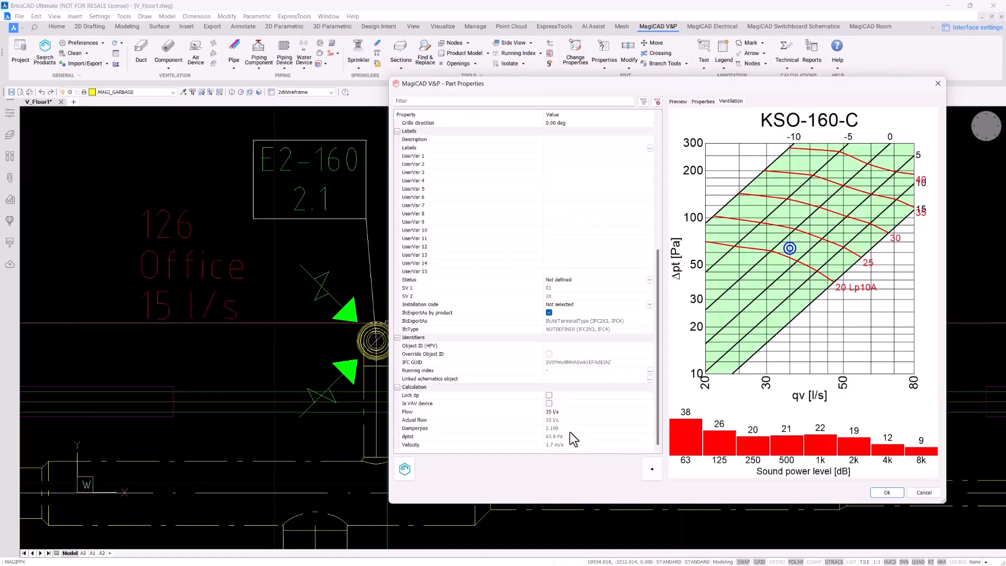
left_click(570, 429)
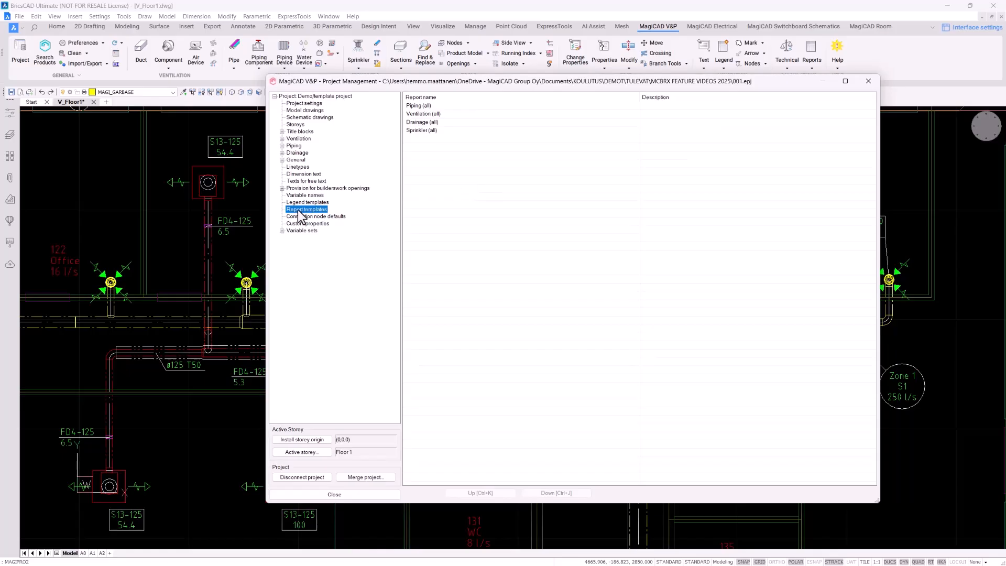
Open the Ventilation (all) report template for editing and review its columns
double_click(461, 114)
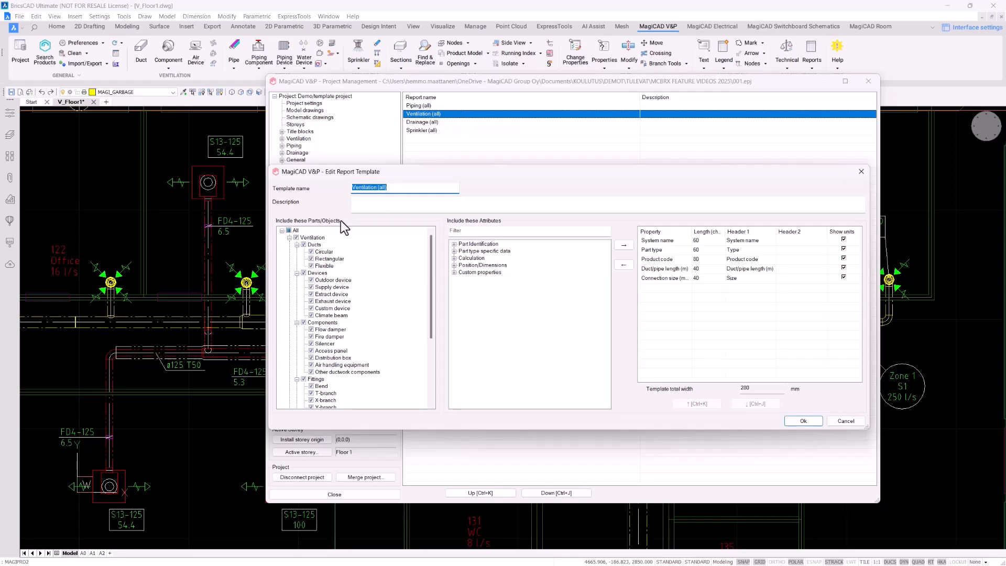
scroll(363, 251, "down", 1)
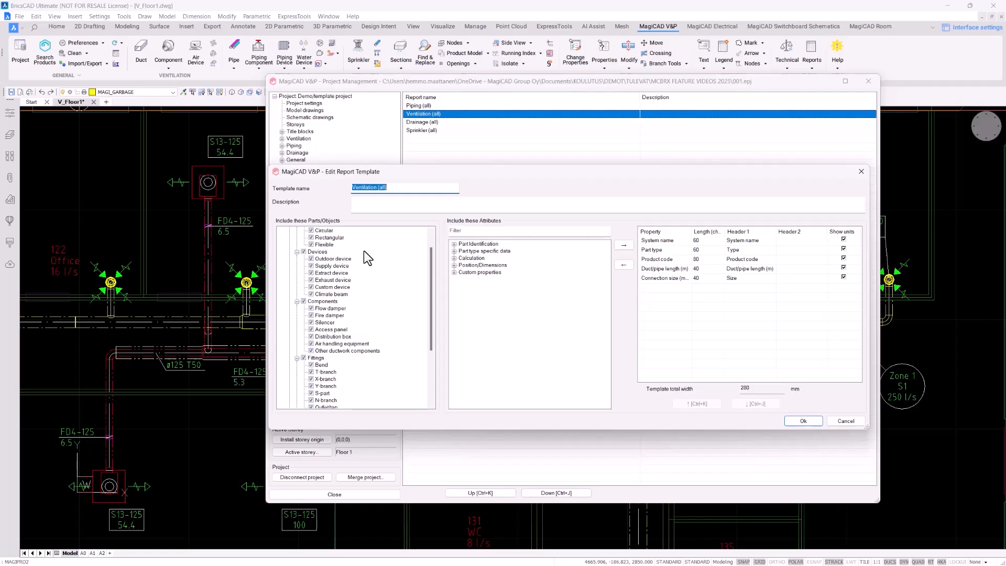
scroll(363, 252, "down", 1)
scroll(359, 278, "down", 1)
scroll(355, 303, "down", 2)
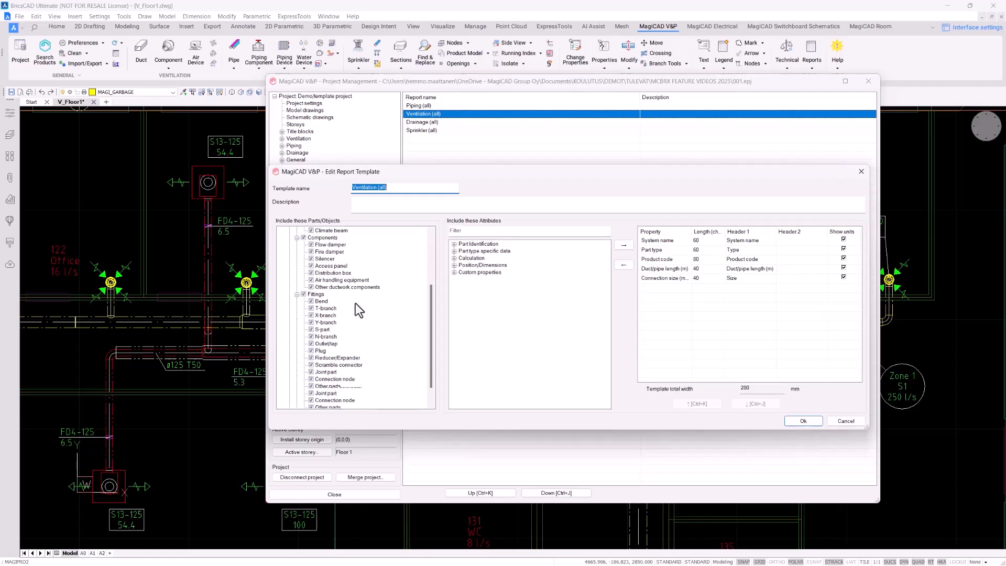
scroll(355, 303, "up", 5)
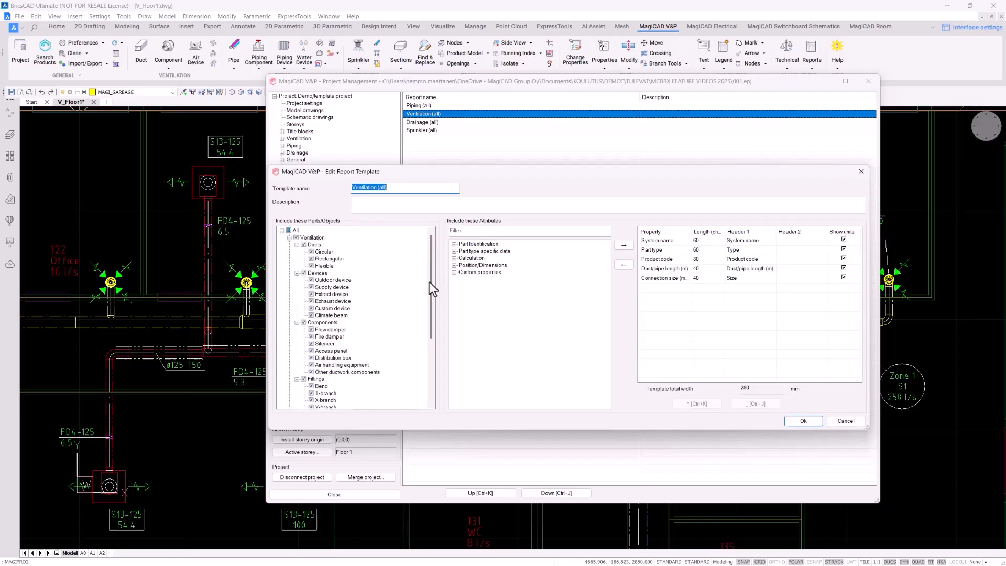
Filter attributes for 'numb' and add Number of similar as a column with default length and headers
left_click(489, 231)
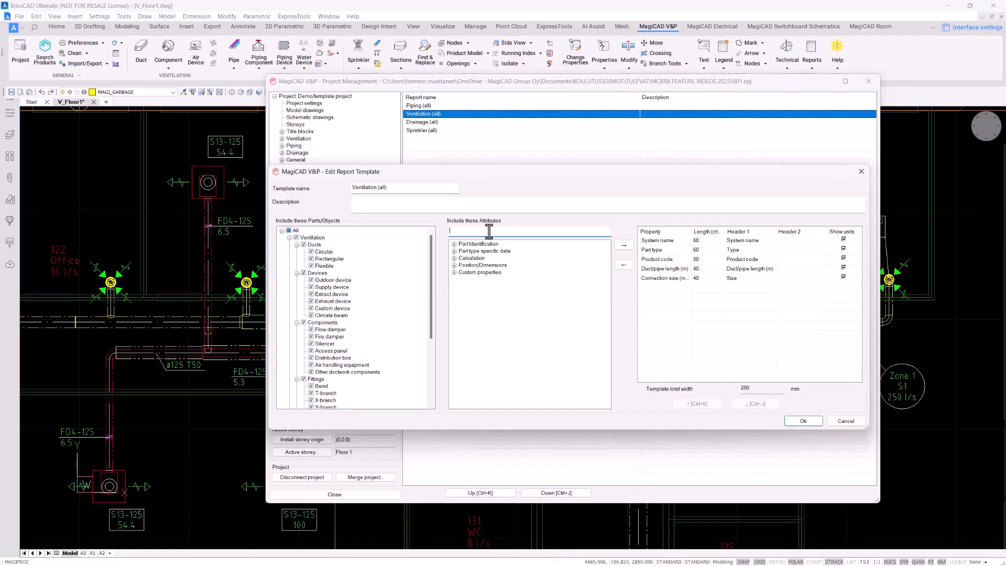
type("nu")
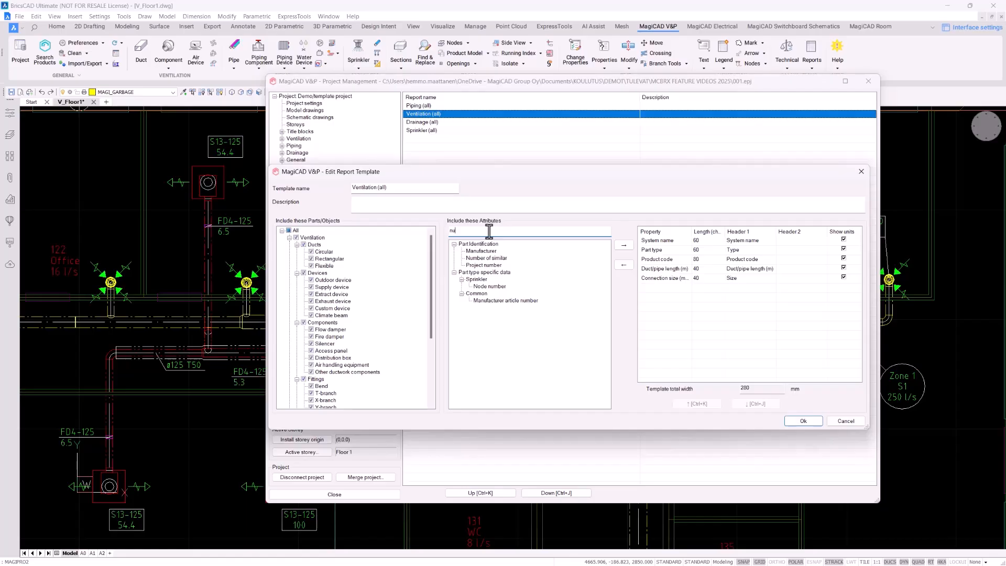
type("mb")
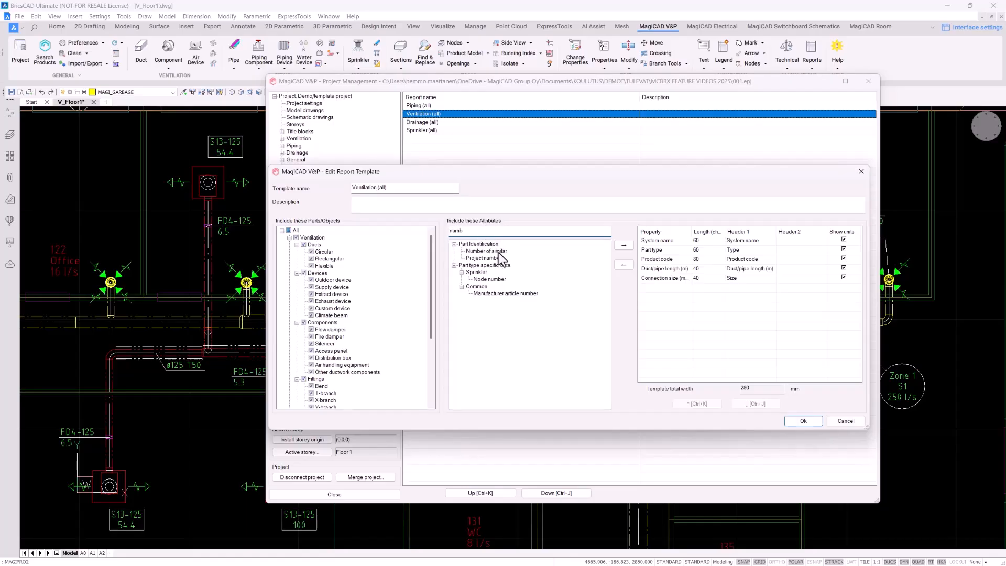
left_click(493, 252)
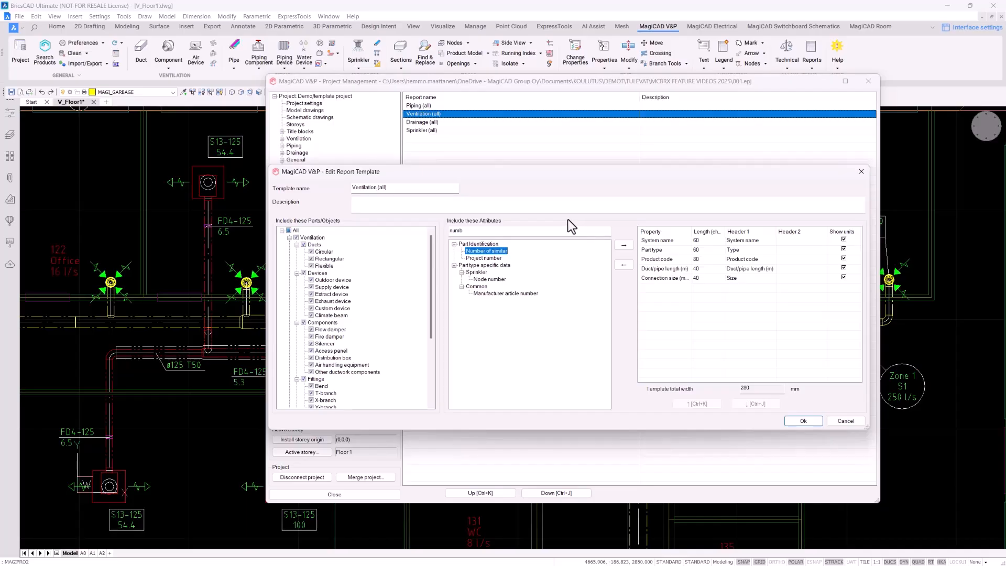
left_click(624, 245)
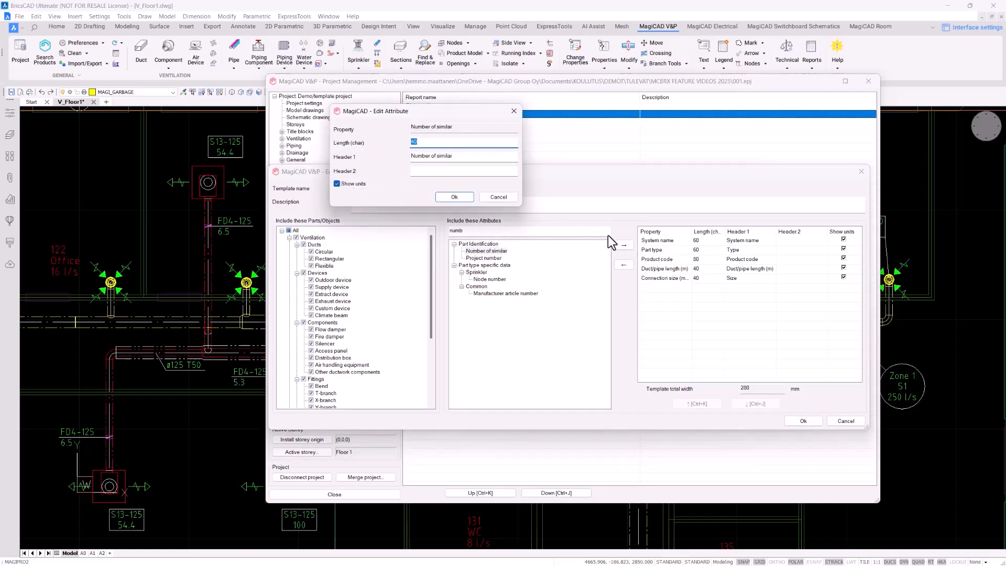
left_click(462, 197)
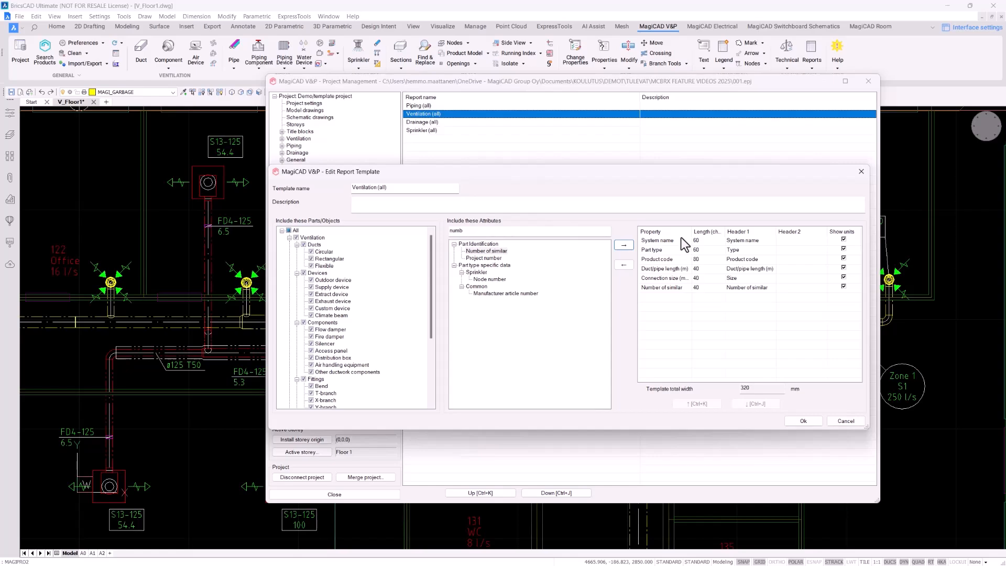
Save the edited template and set up a Ventilation (all) report covering S1 Supply 1
left_click(803, 421)
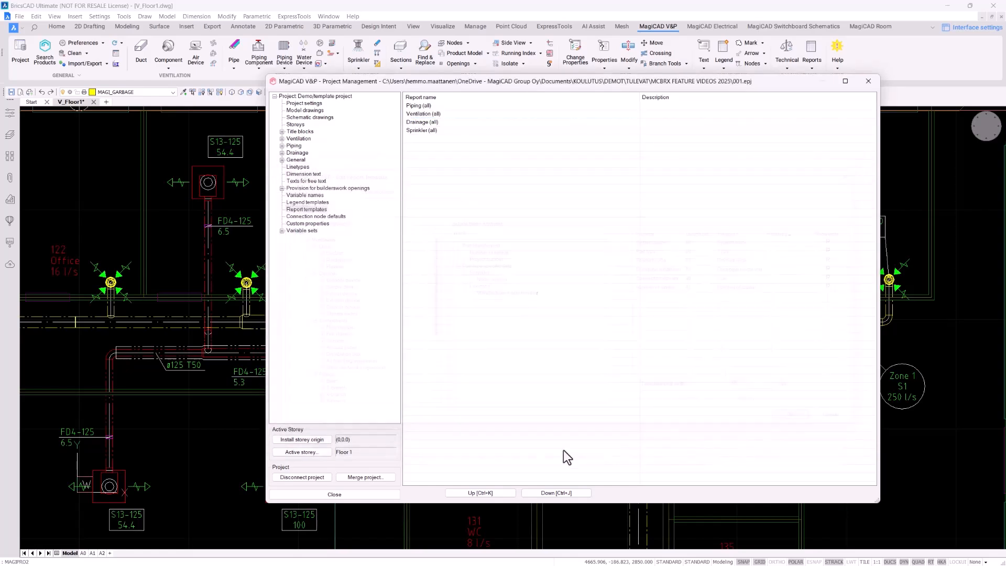
left_click(363, 494)
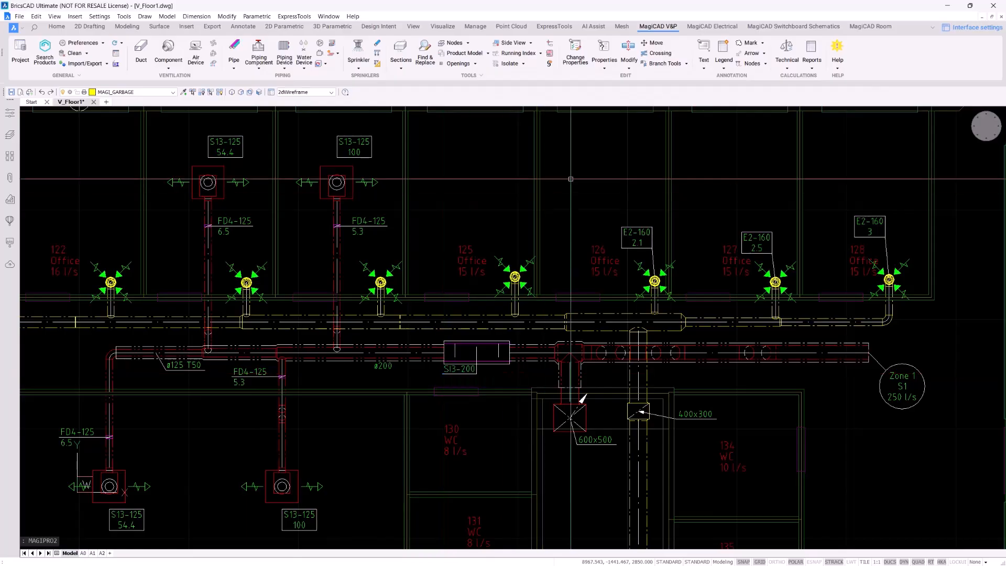
left_click(810, 68)
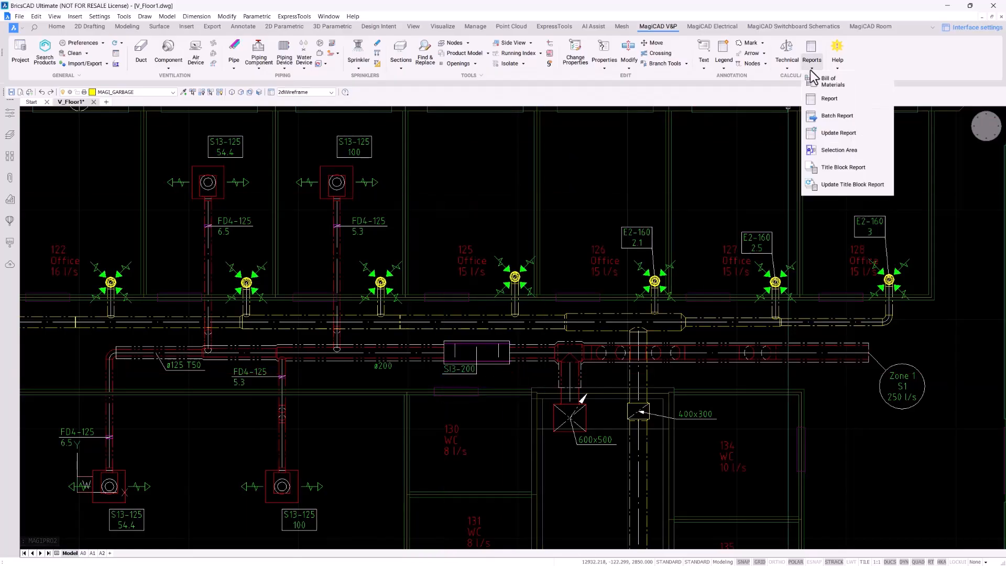
left_click(846, 99)
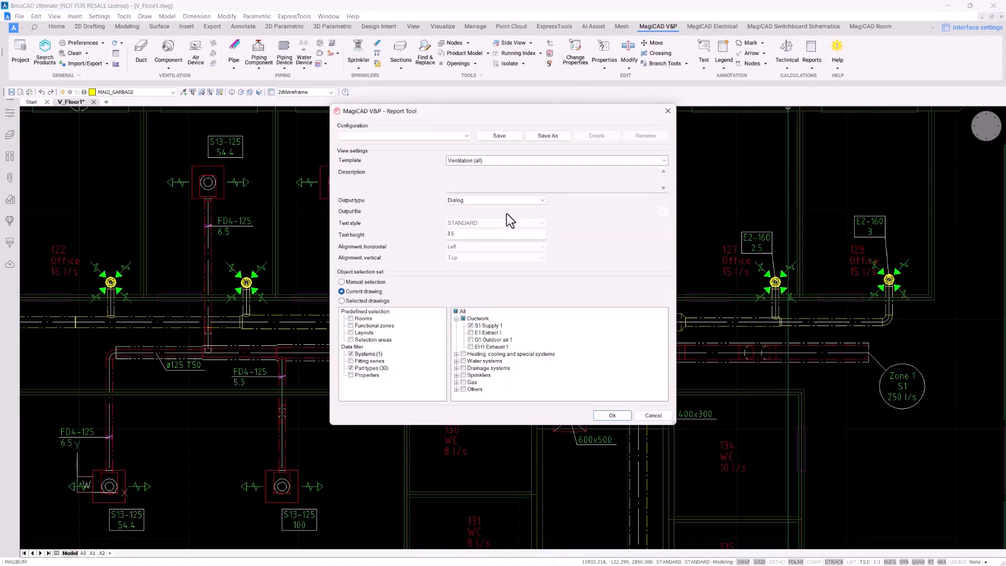
left_click(664, 159)
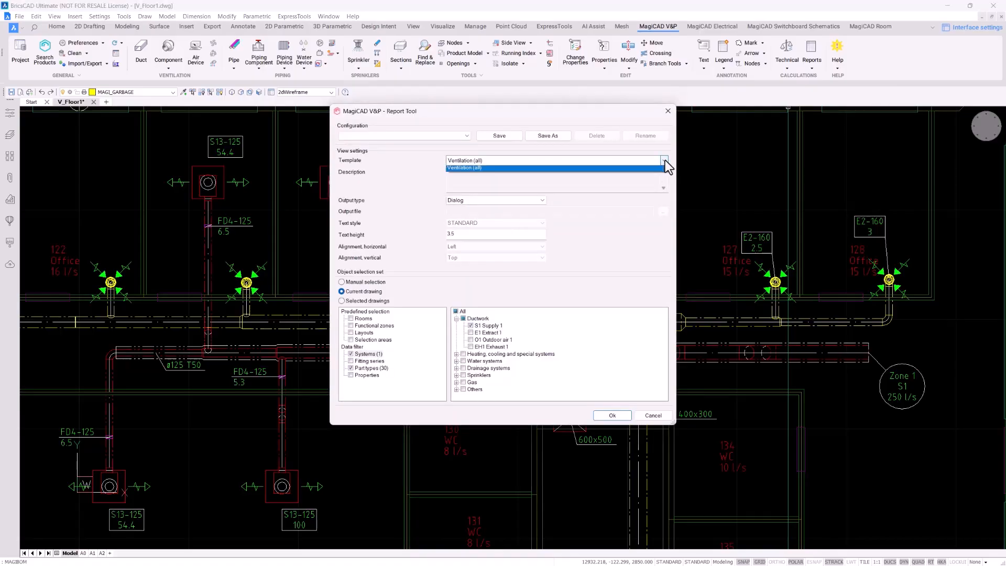
left_click(664, 159)
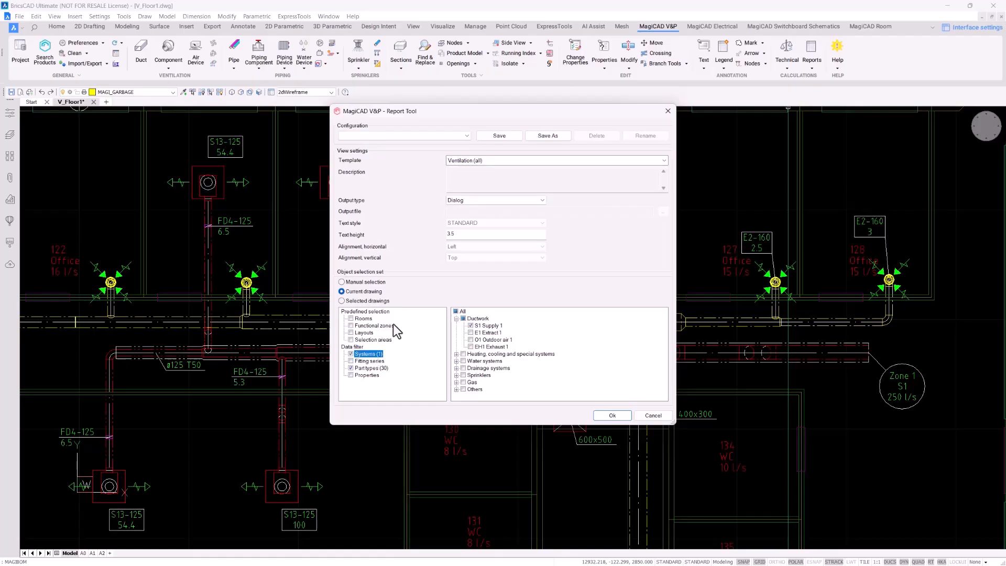
left_click(488, 325)
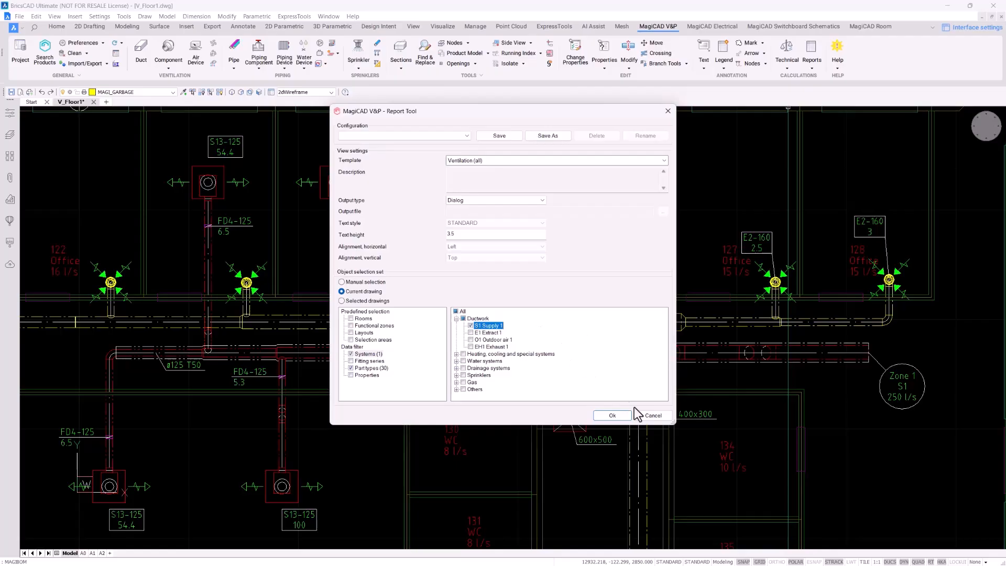
Run the report and sort its rows by system name, type, product code and length
left_click(612, 415)
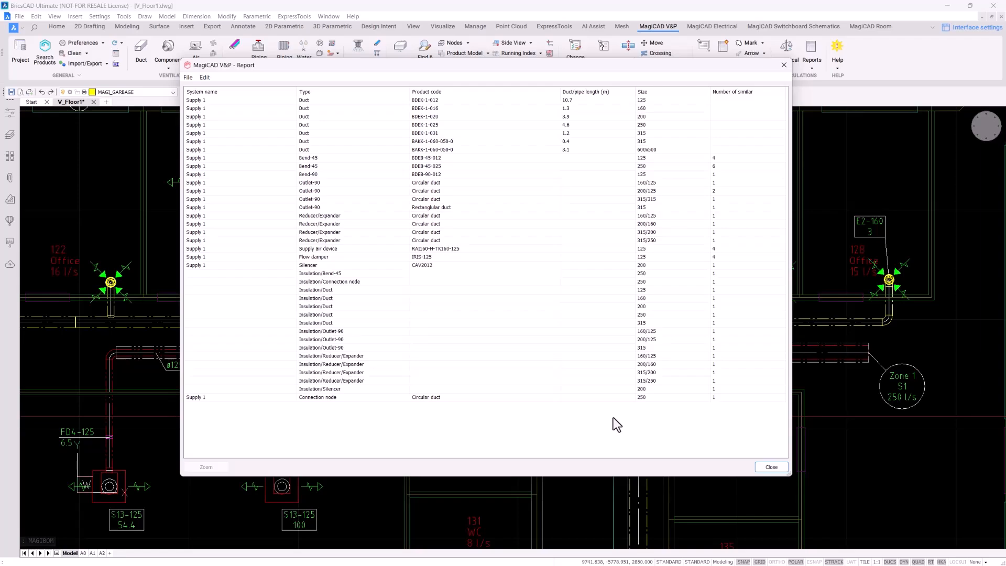
left_click(244, 92)
left_click(367, 91)
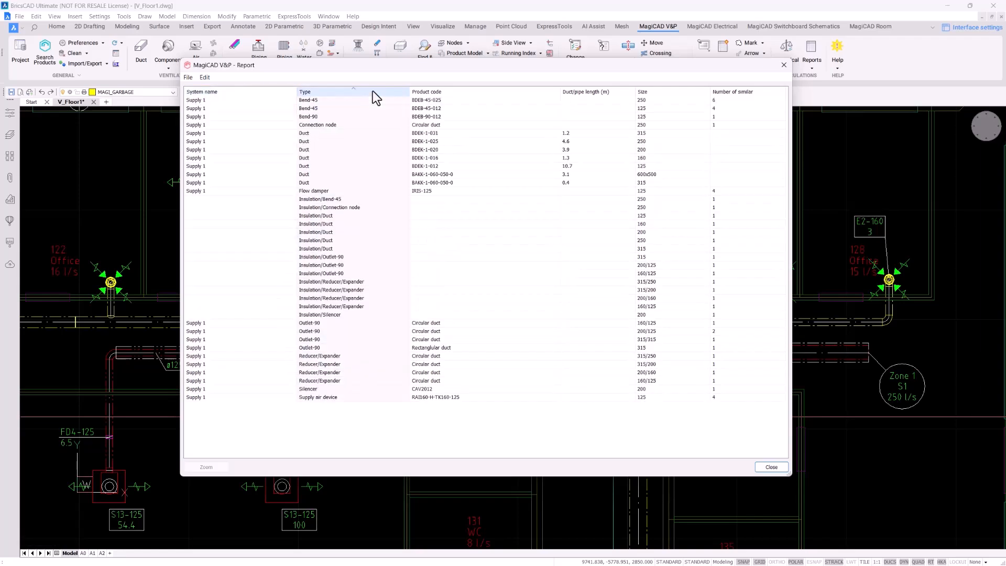
left_click(493, 93)
left_click(587, 95)
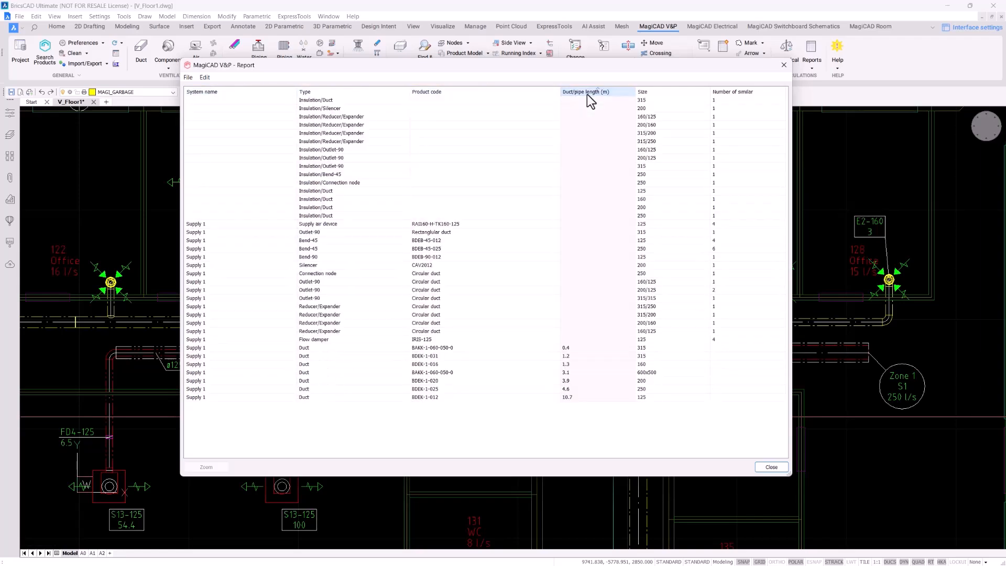
left_click(279, 93)
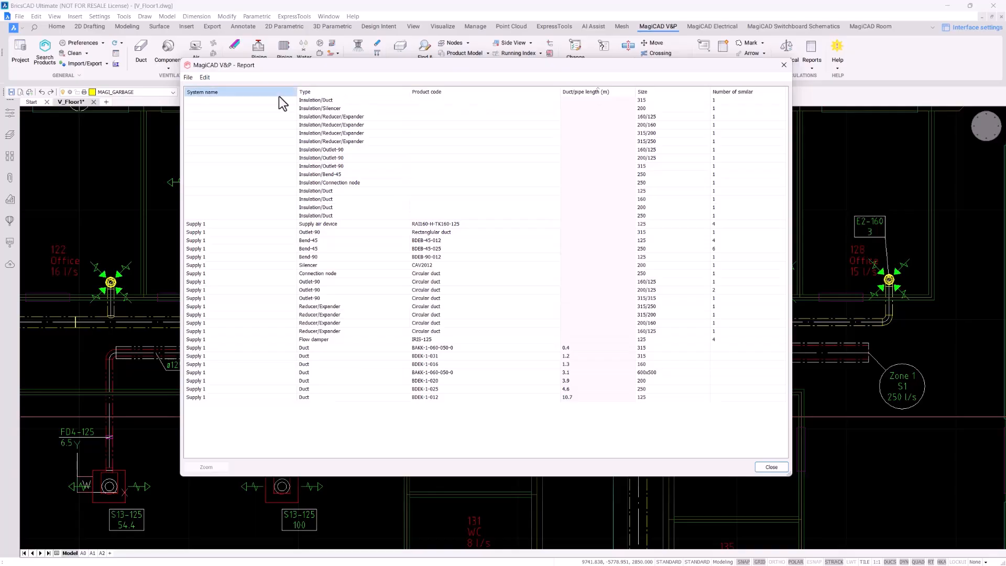
Copy the report table to the clipboard and close the results window
left_click(589, 398)
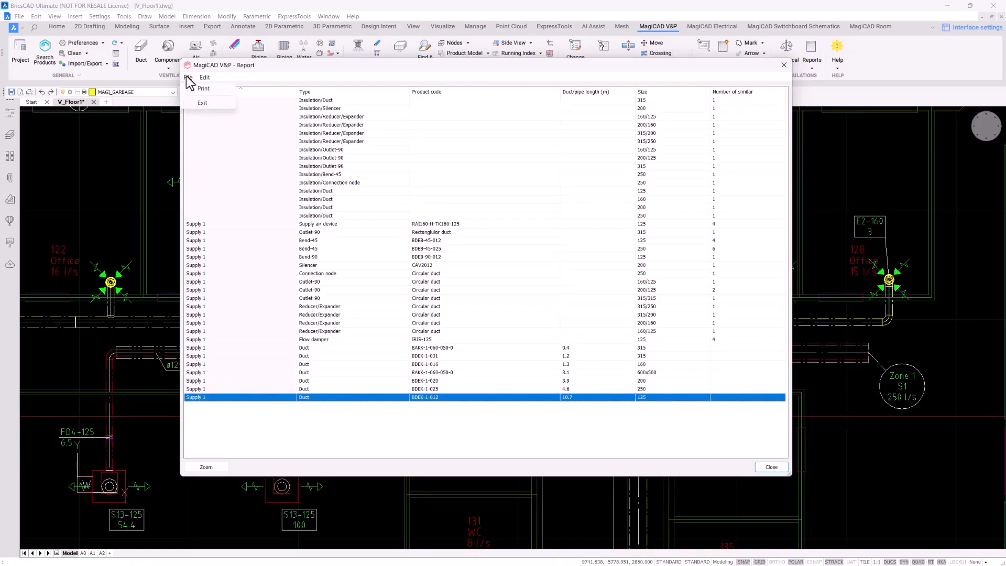
mouse_move(205, 79)
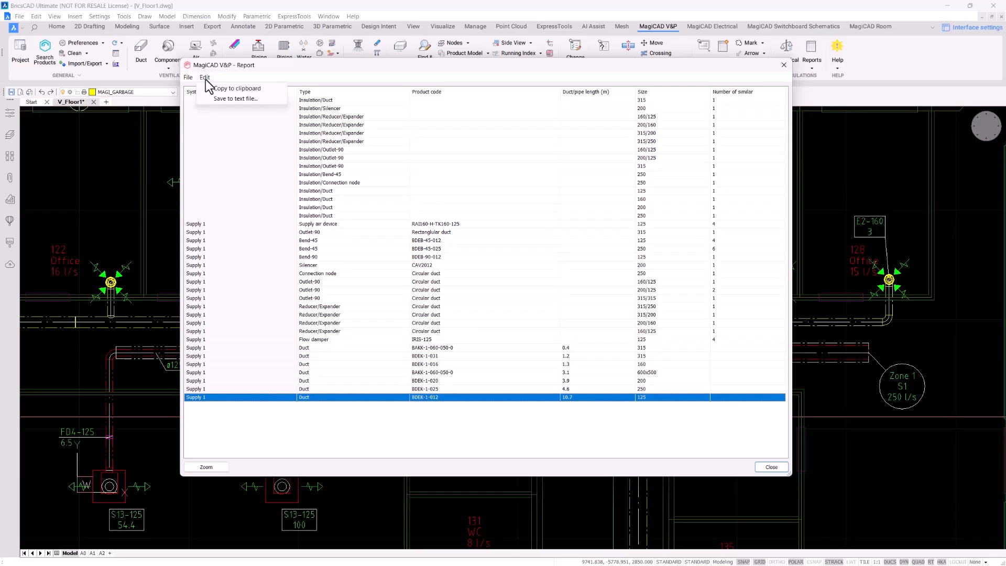
left_click(272, 89)
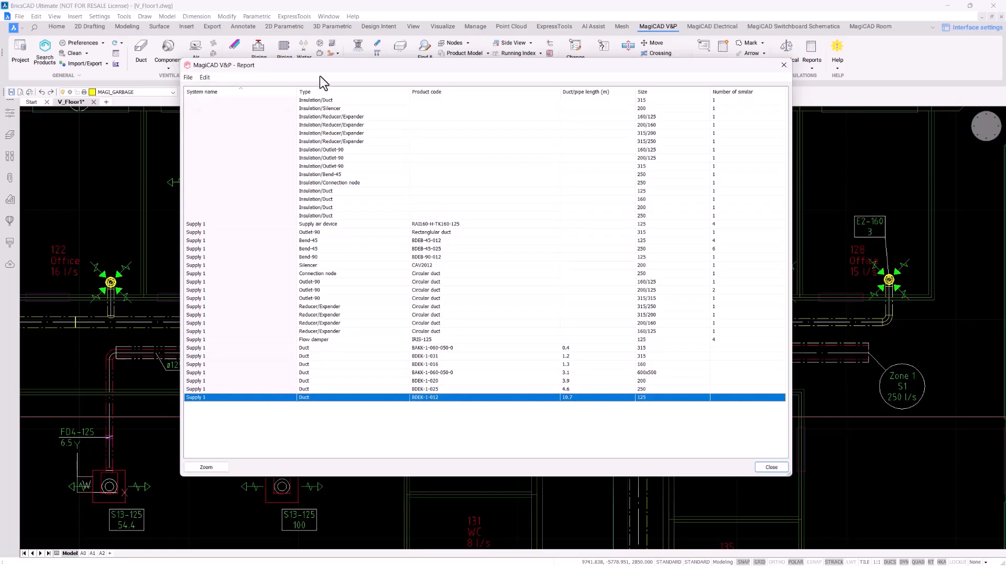
left_click(783, 66)
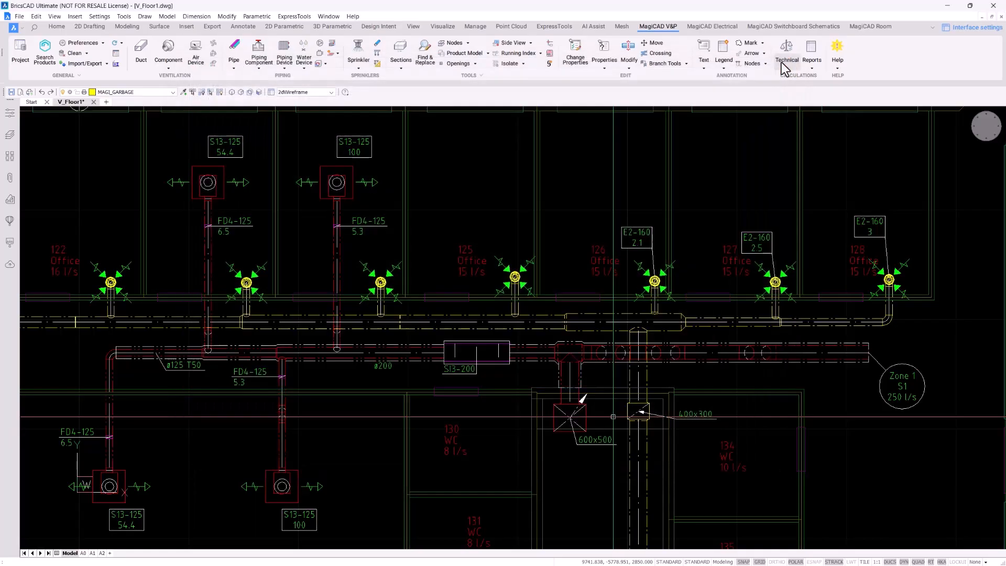
Rerun the Supply 1 report with Output type 'Block in drawing' and bring the table into view
left_click(818, 48)
left_click(543, 200)
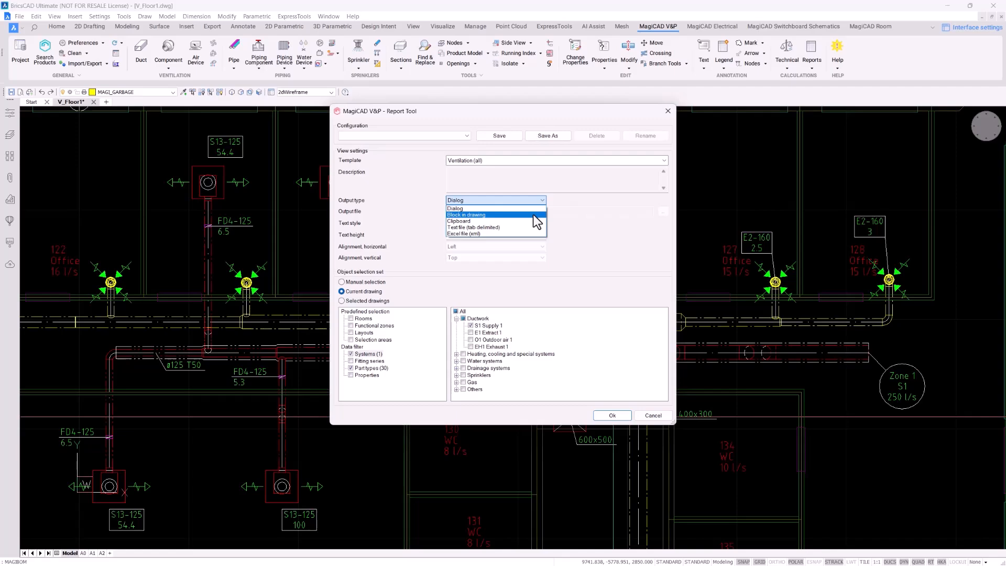
left_click(532, 215)
left_click(610, 416)
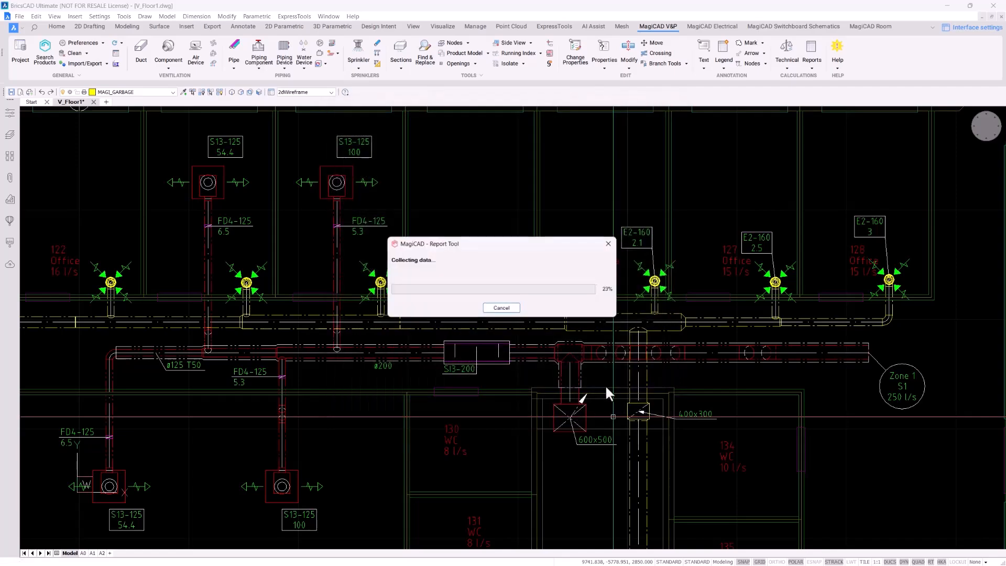
scroll(309, 146, "down", 2)
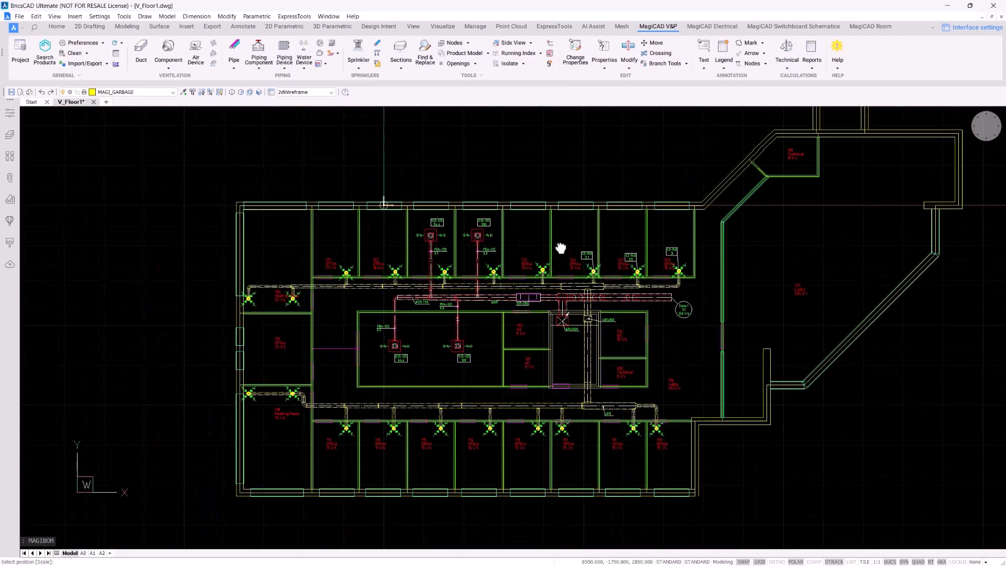
scroll(467, 197, "up", 10)
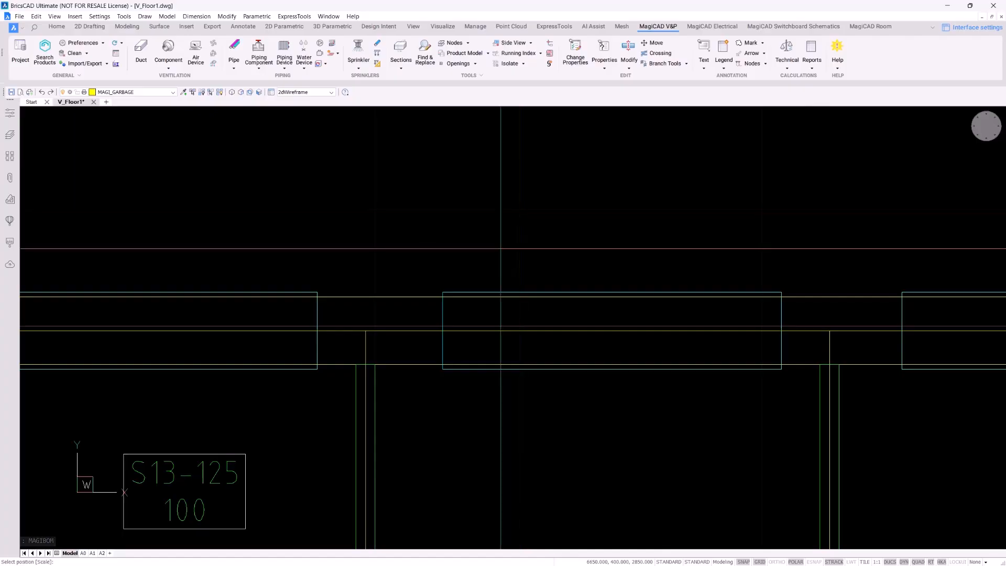
scroll(507, 184, "up", 7)
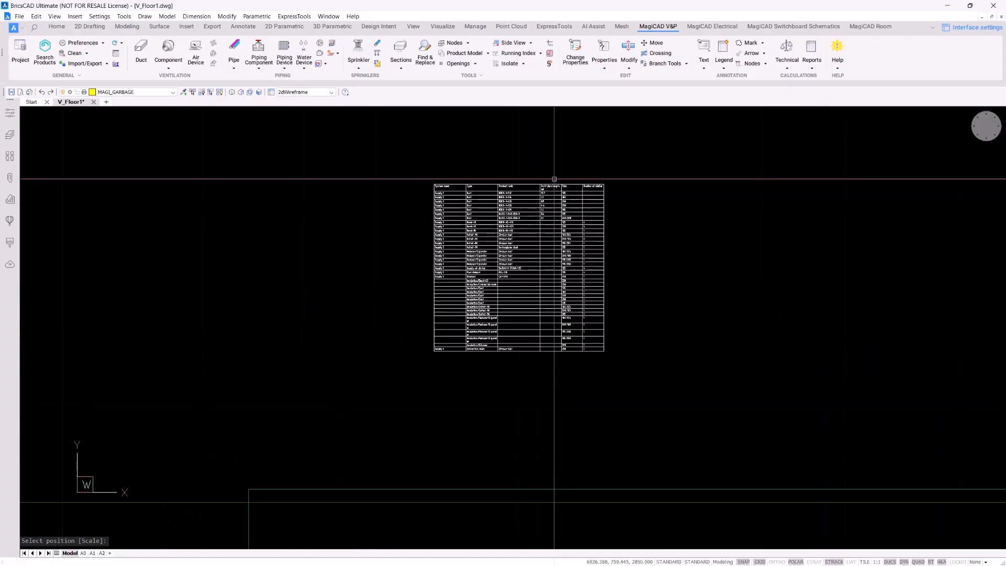
scroll(571, 147, "up", 3)
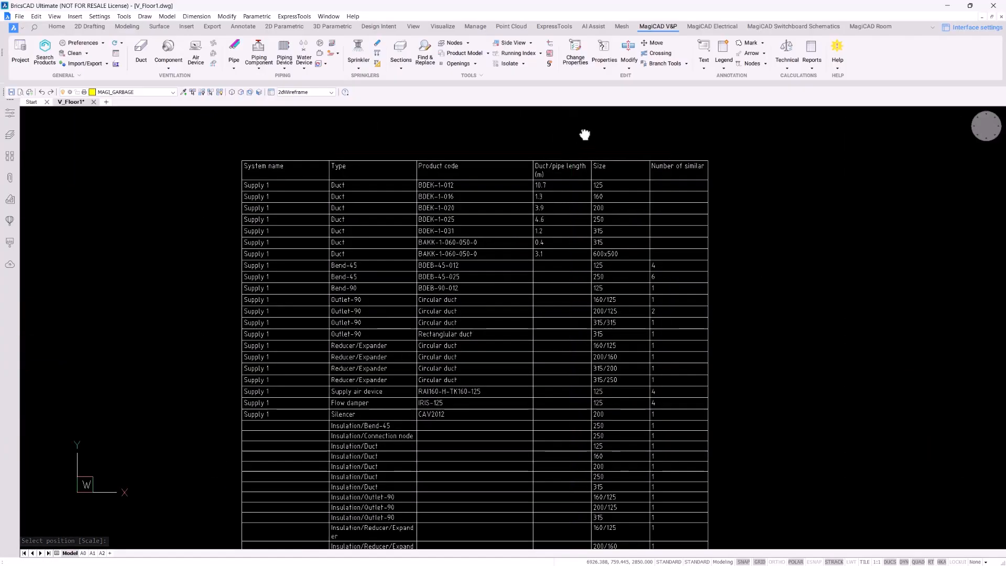
middle_click_drag(586, 135, 594, 108)
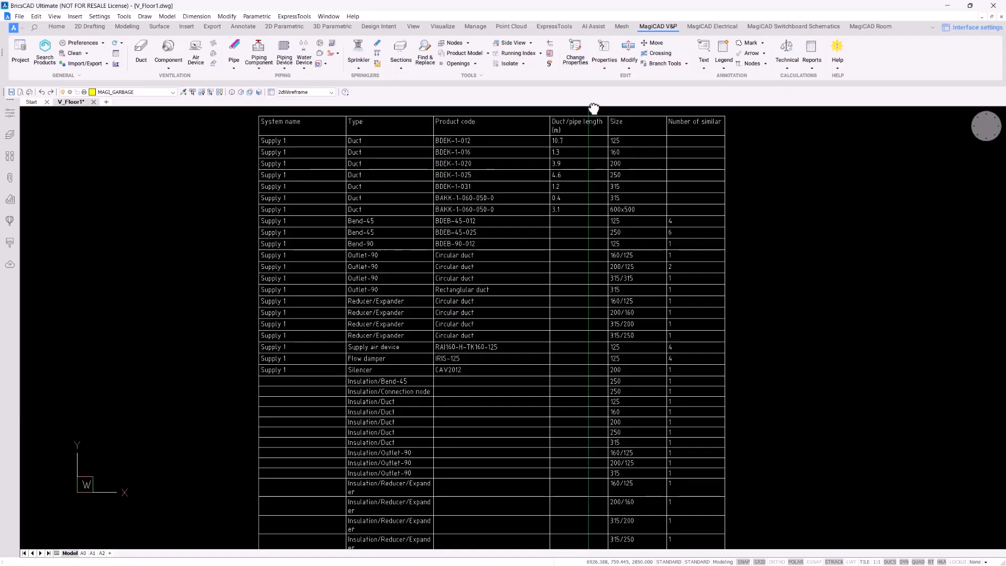